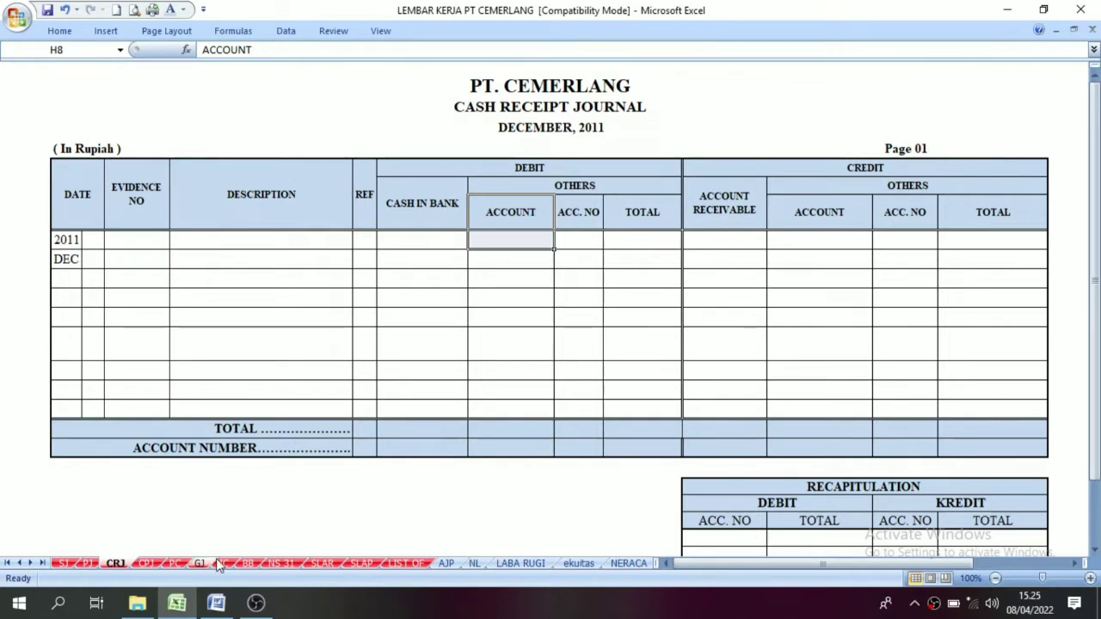
- Look over the Purchase Journal and Sales Journal sheets and return to the Cash Receipt Journal (CRJ) sheet
click(86, 563)
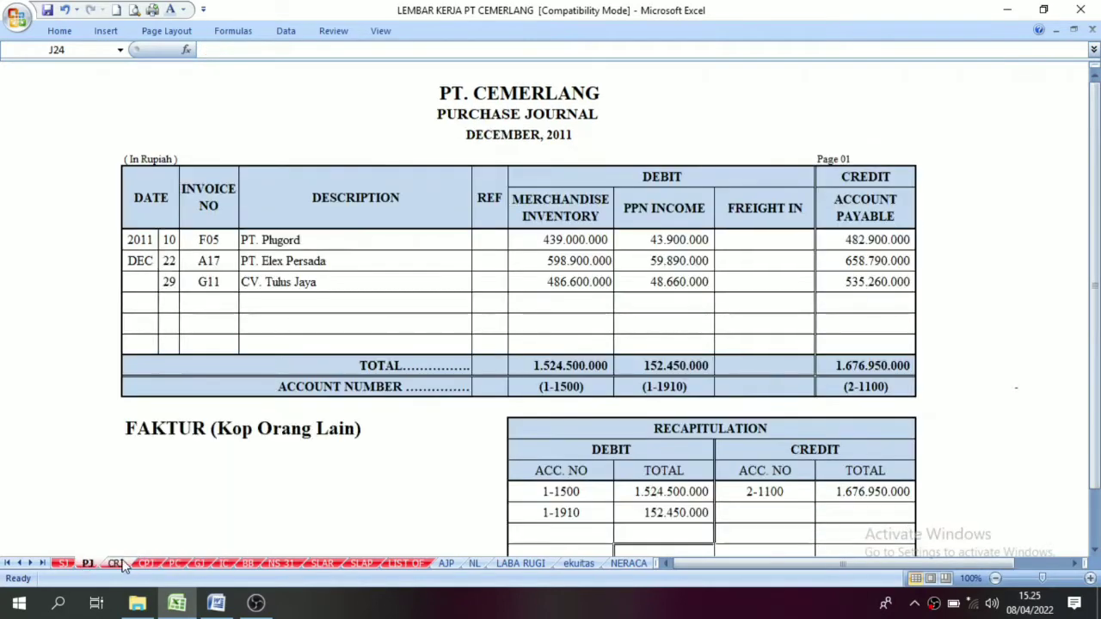
click(63, 563)
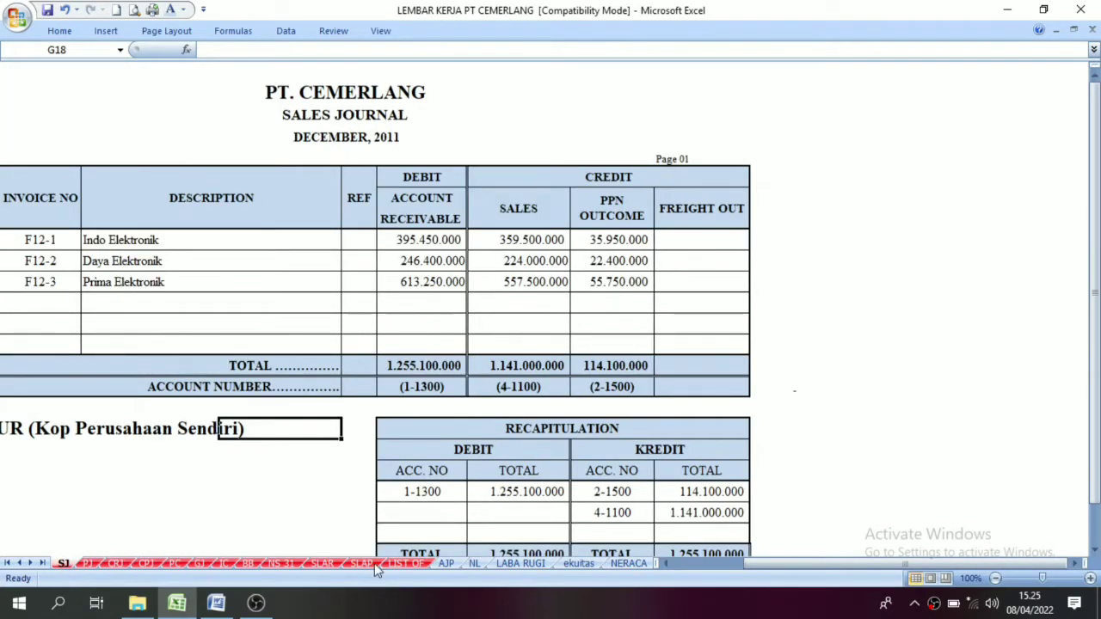
click(691, 563)
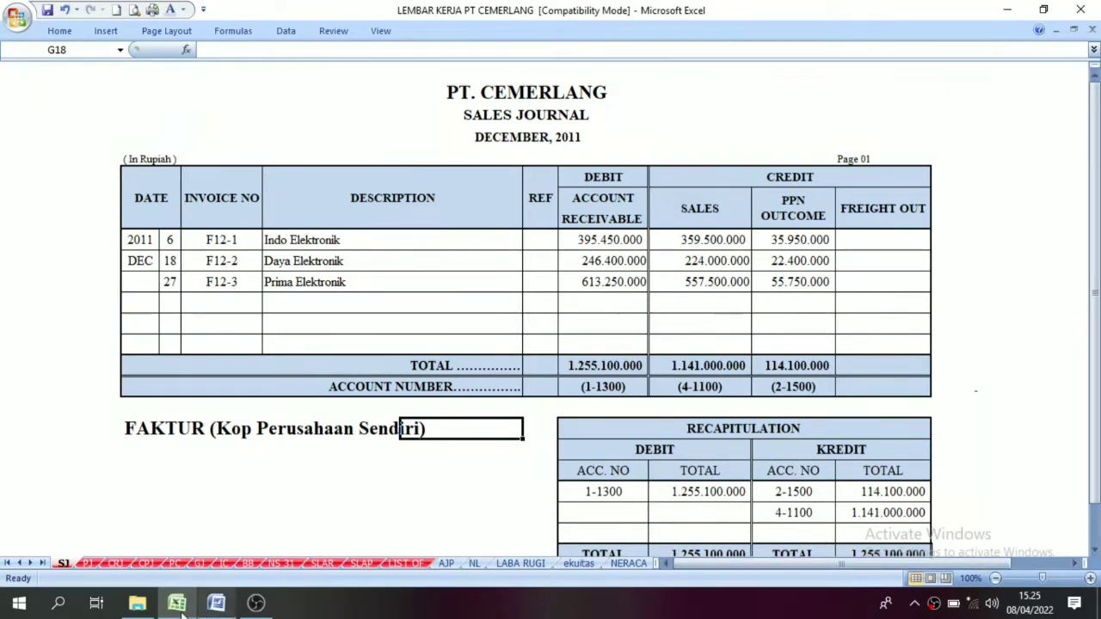
click(87, 563)
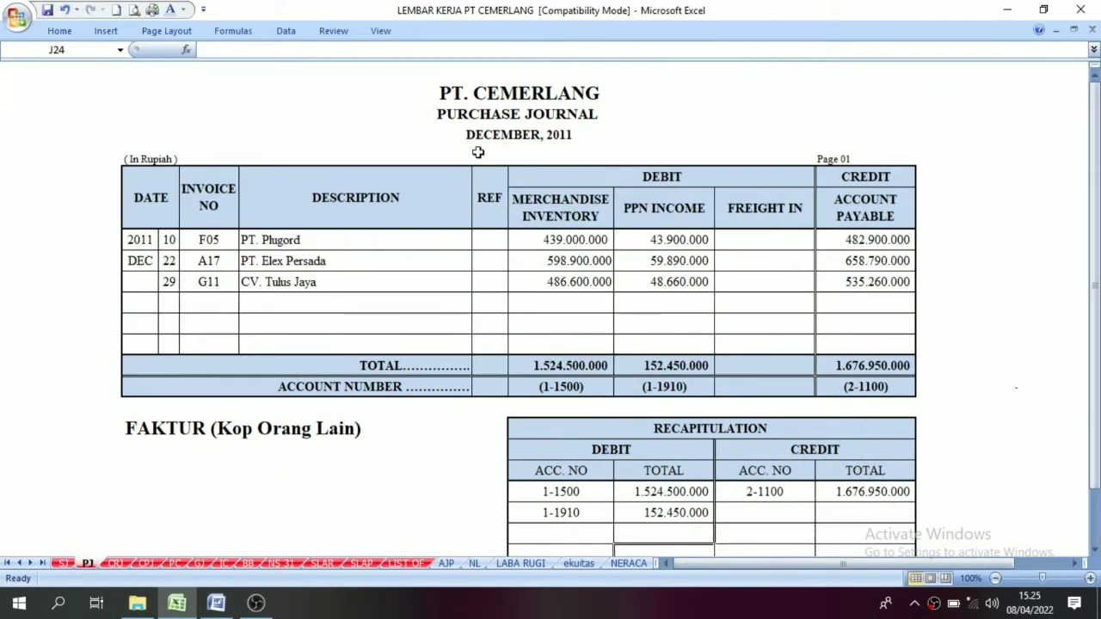
click(115, 563)
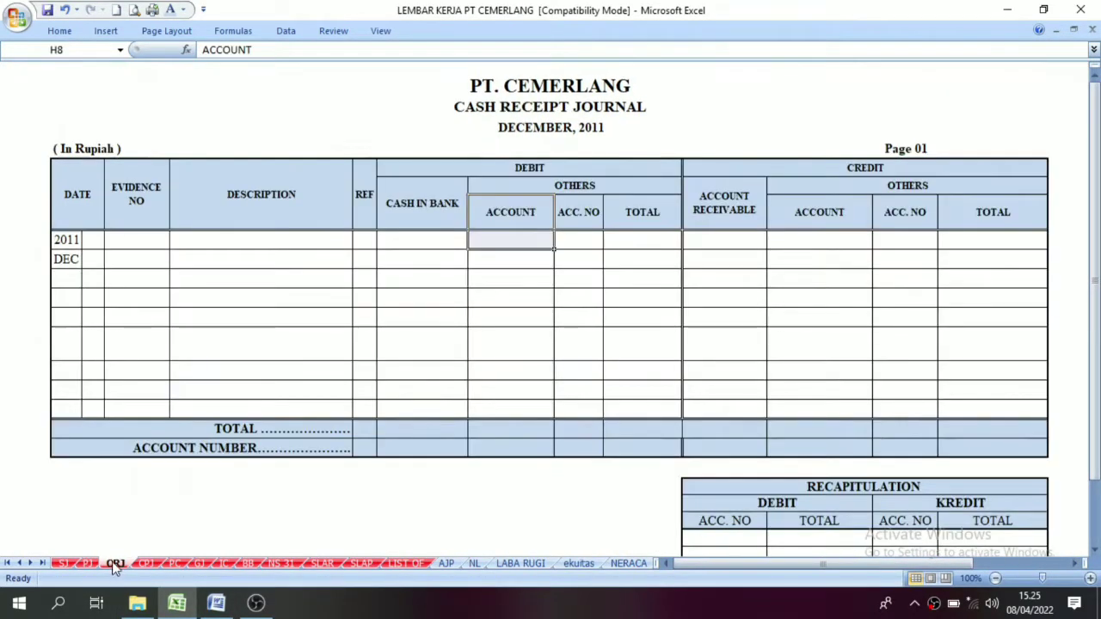
click(434, 350)
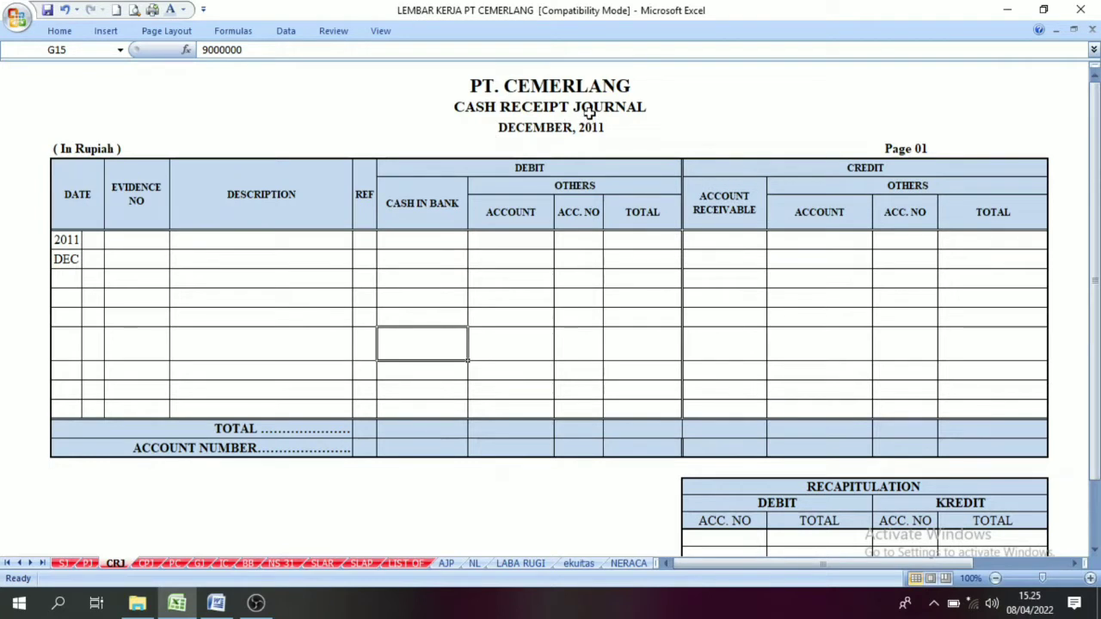
- Enter the note "DOKUMEN TRANSAKSI BUKTI PENERIMAAN KAS" in cell B22 below the Cash Receipt Journal table
click(91, 489)
click(66, 488)
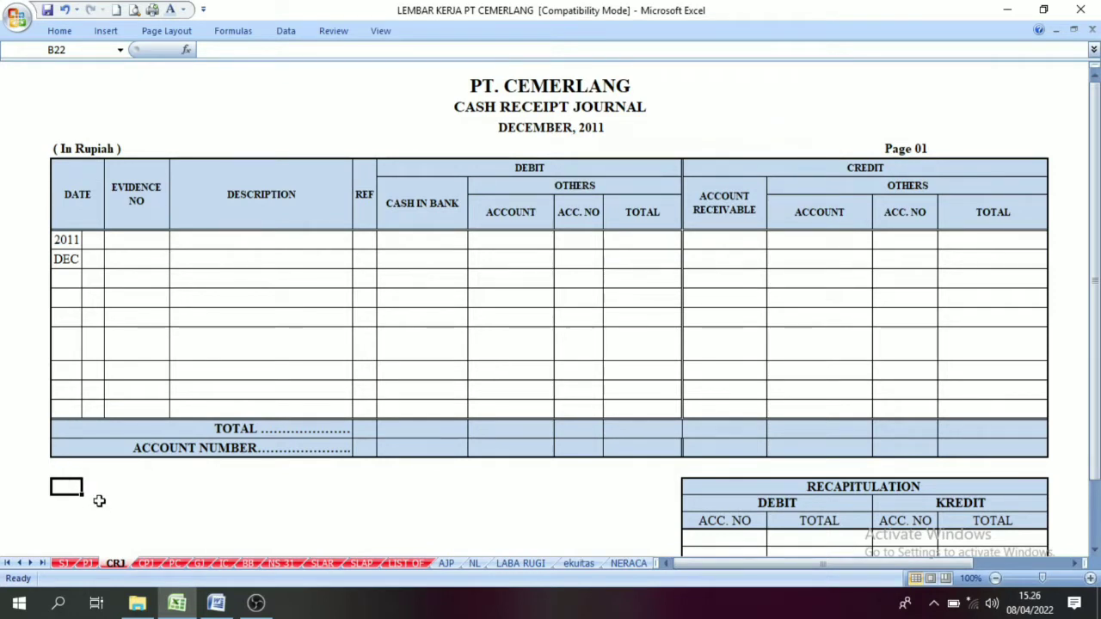
text(DOKUMEN )
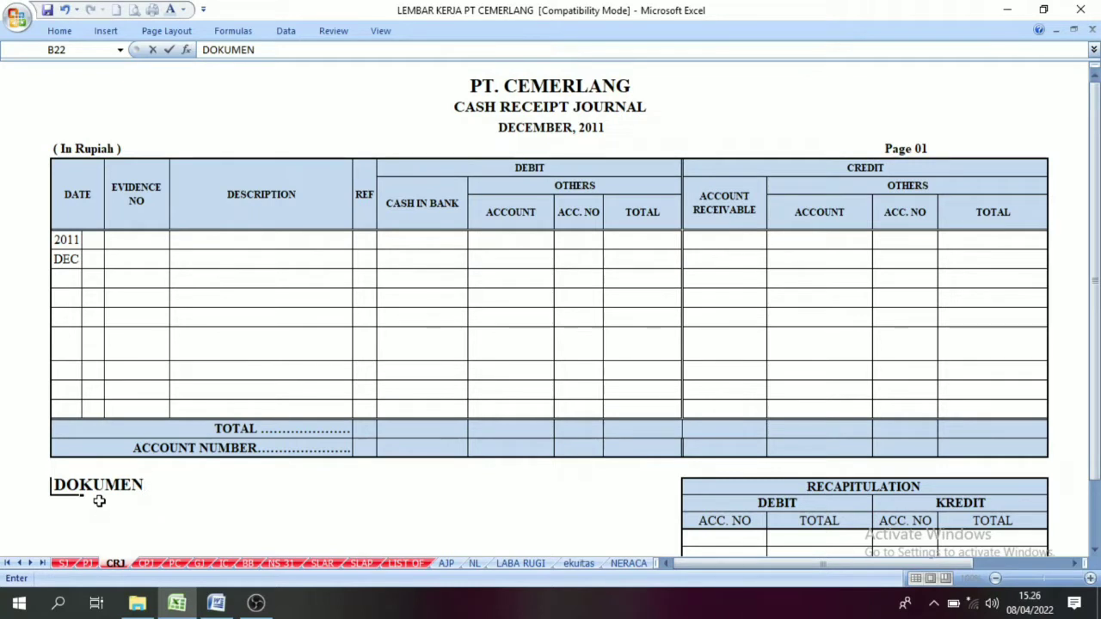
text(TRANSAKSI)
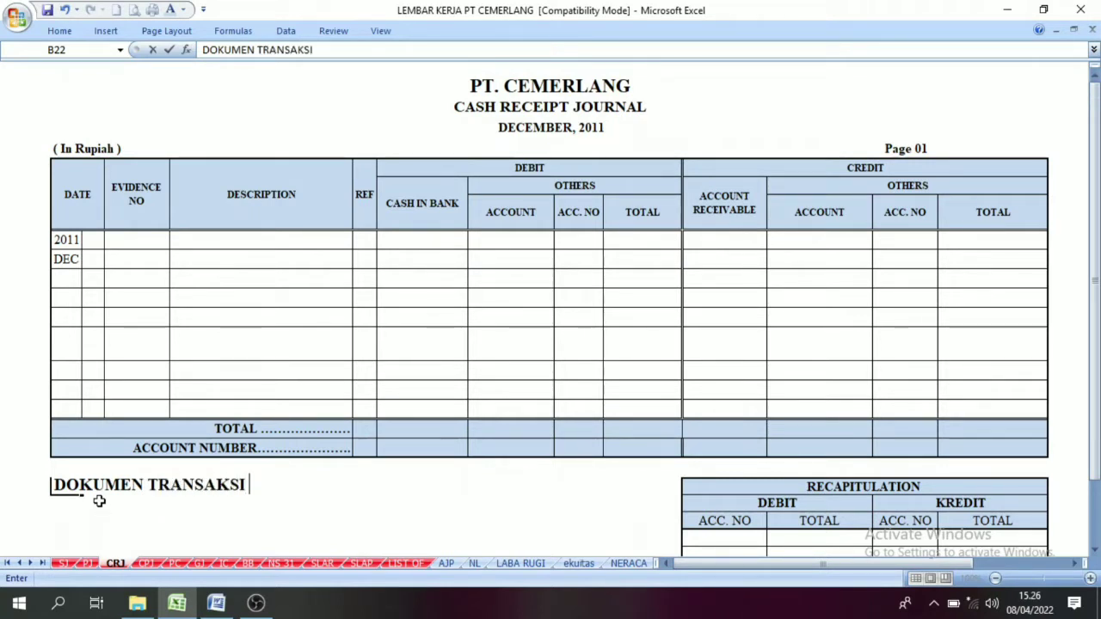
text( BUKTI )
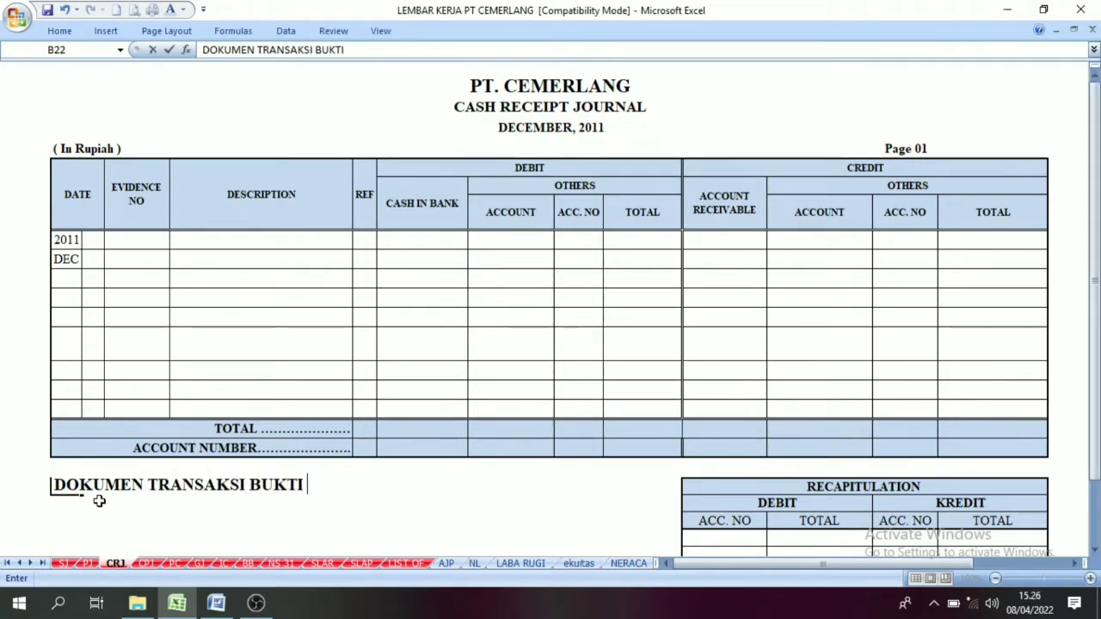
text(PENERIMAAN KAS)
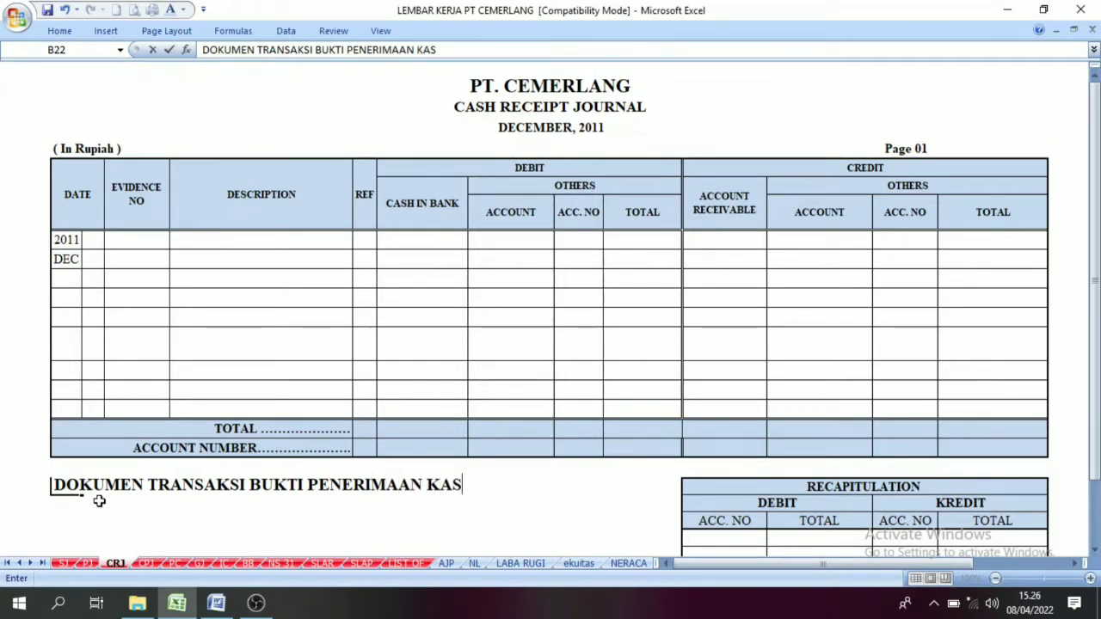
key(Return)
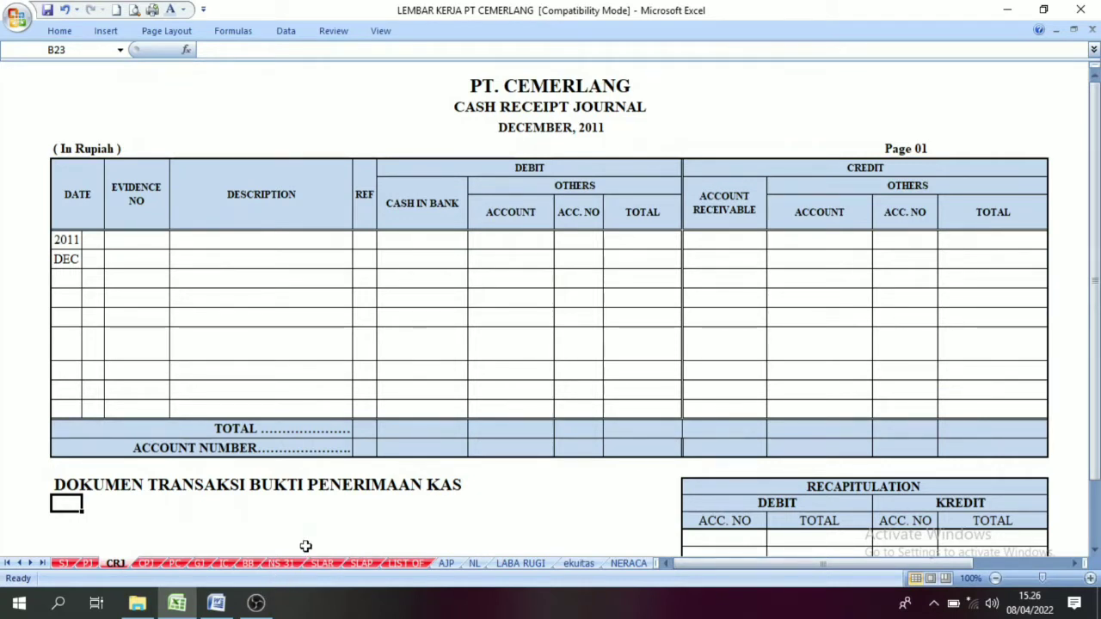
- Shorten the note in B22 to "BUKTI PENERIMAAN KAS" by removing its first two words
click(264, 489)
click(76, 487)
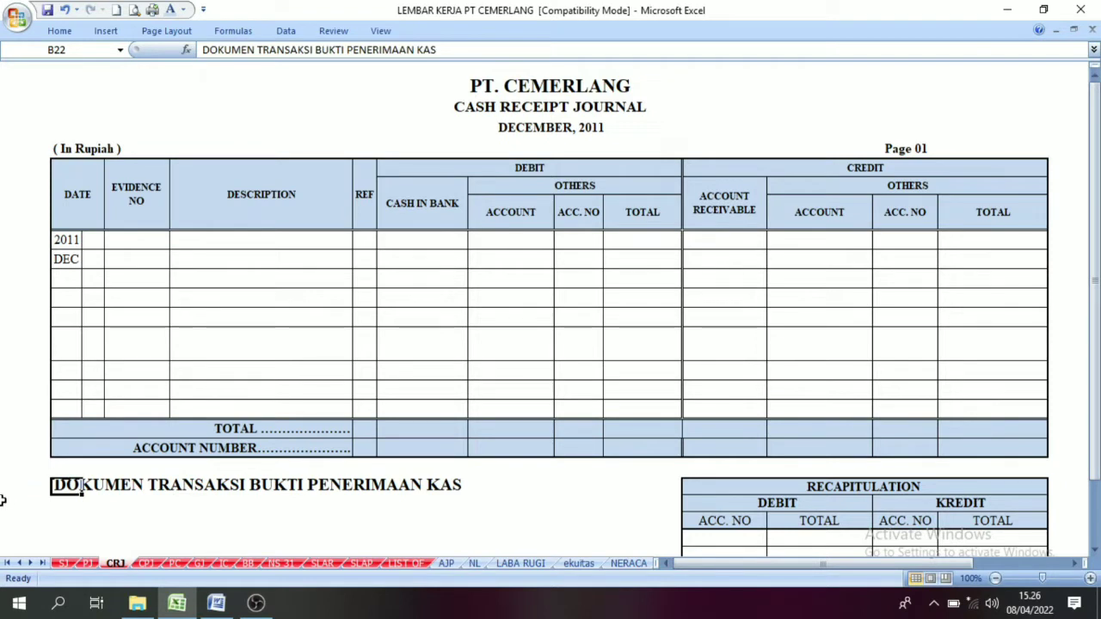
click(316, 49)
drag(315, 49, 201, 49)
key(BackSpace)
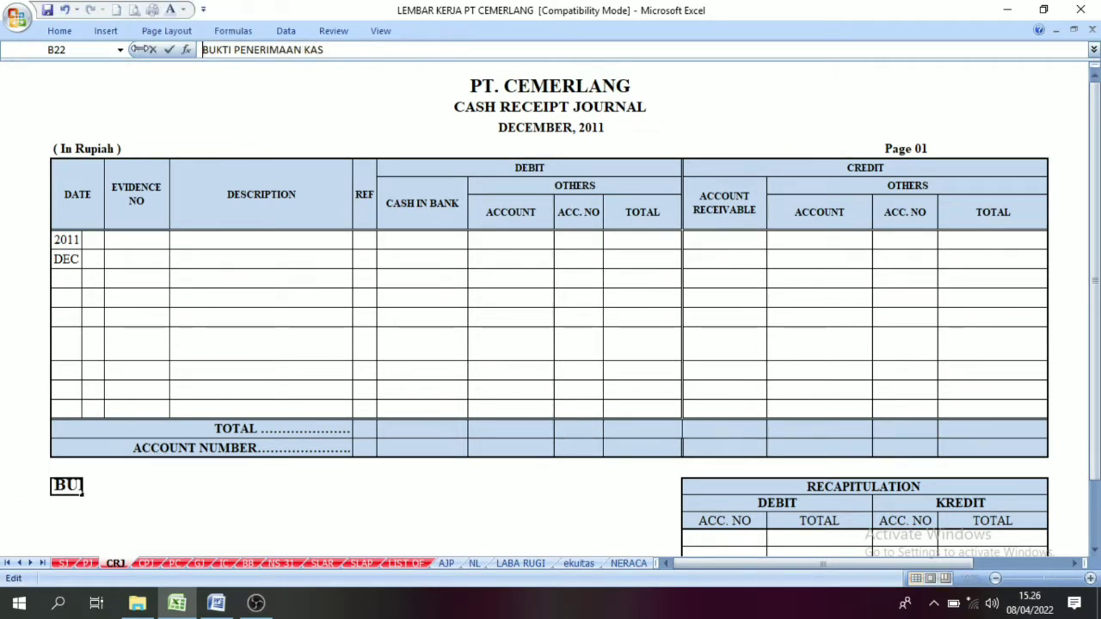
click(215, 514)
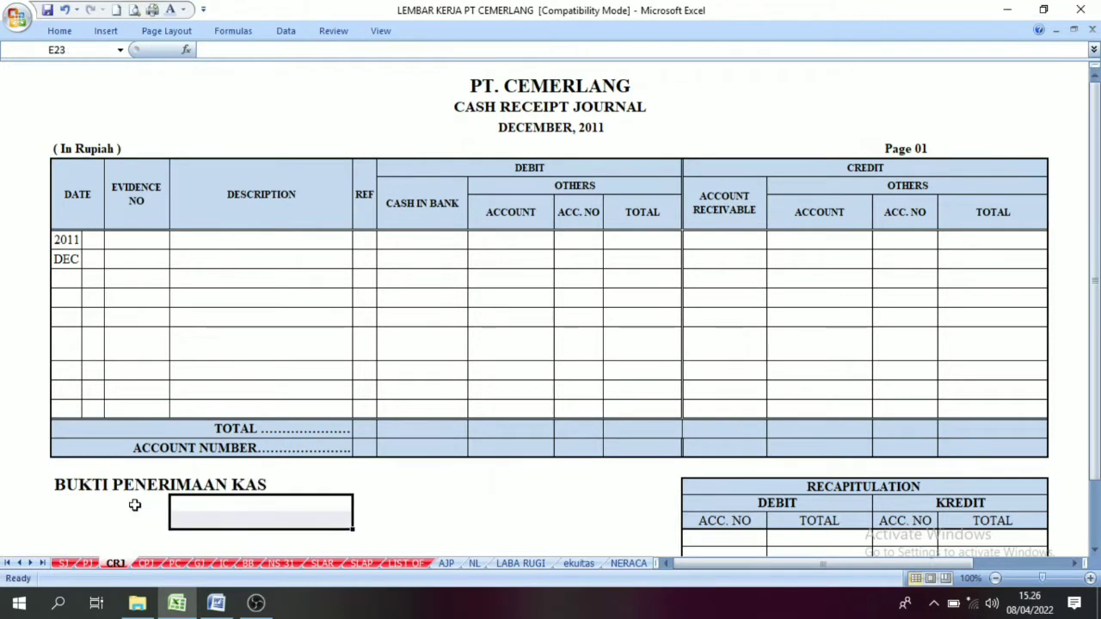
click(374, 472)
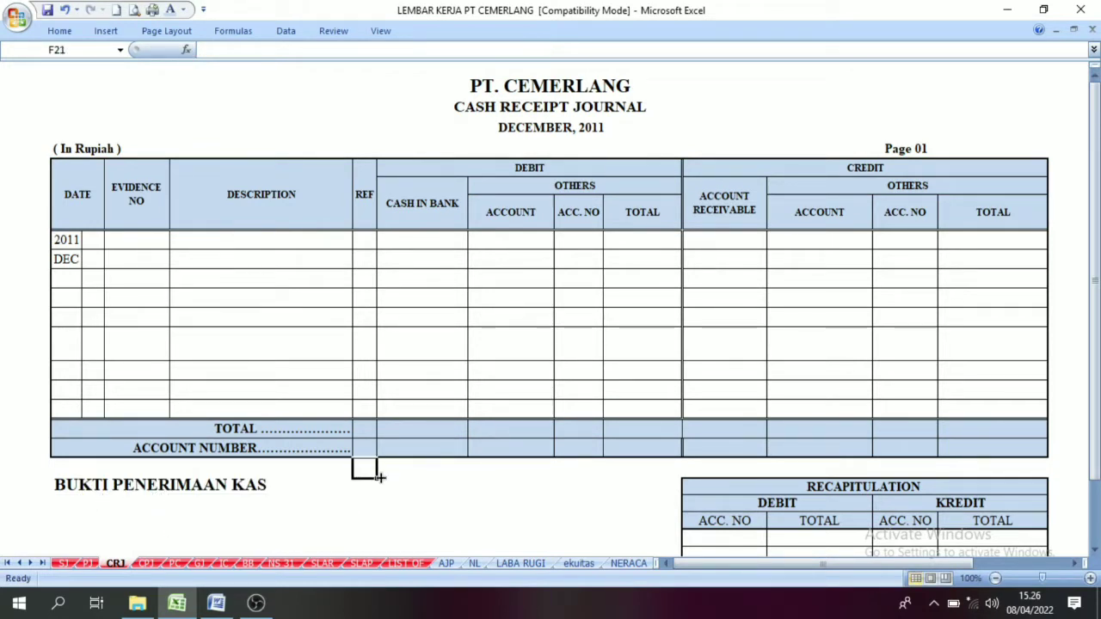
- Arrange the journal workbook and the PT. CEMERLANG 2011 transaction document side by side
click(439, 126)
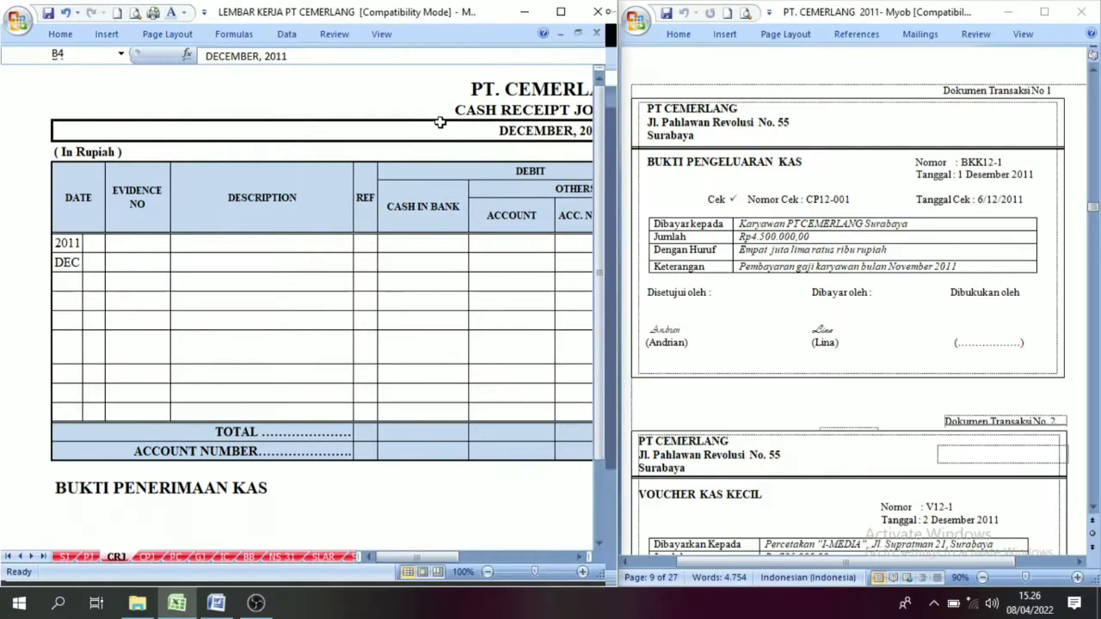
key(super+Left)
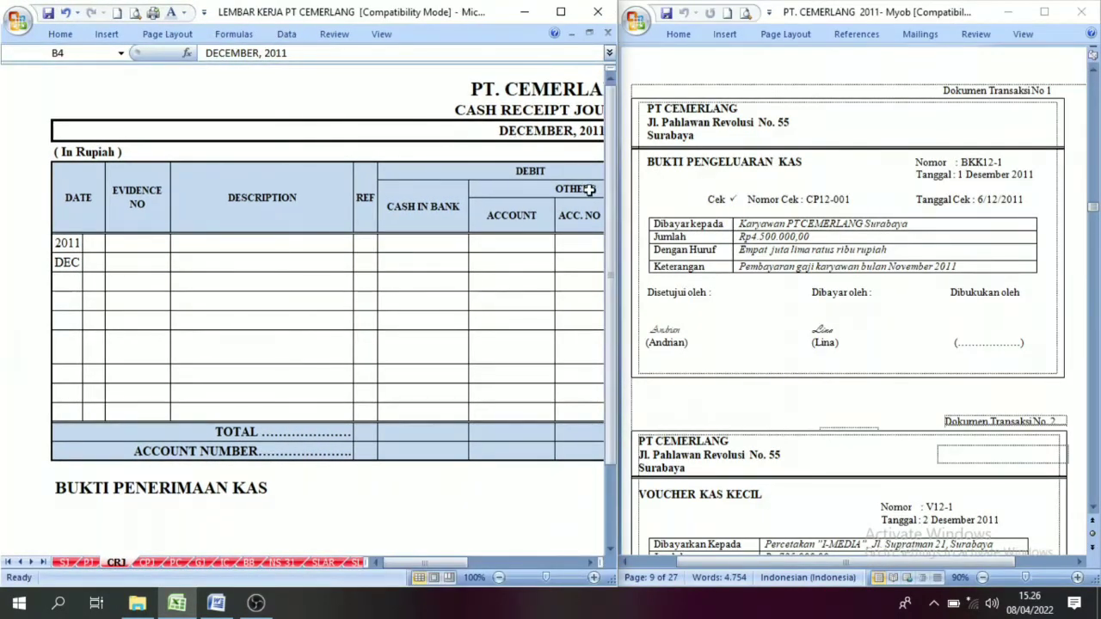
drag(947, 559, 945, 561)
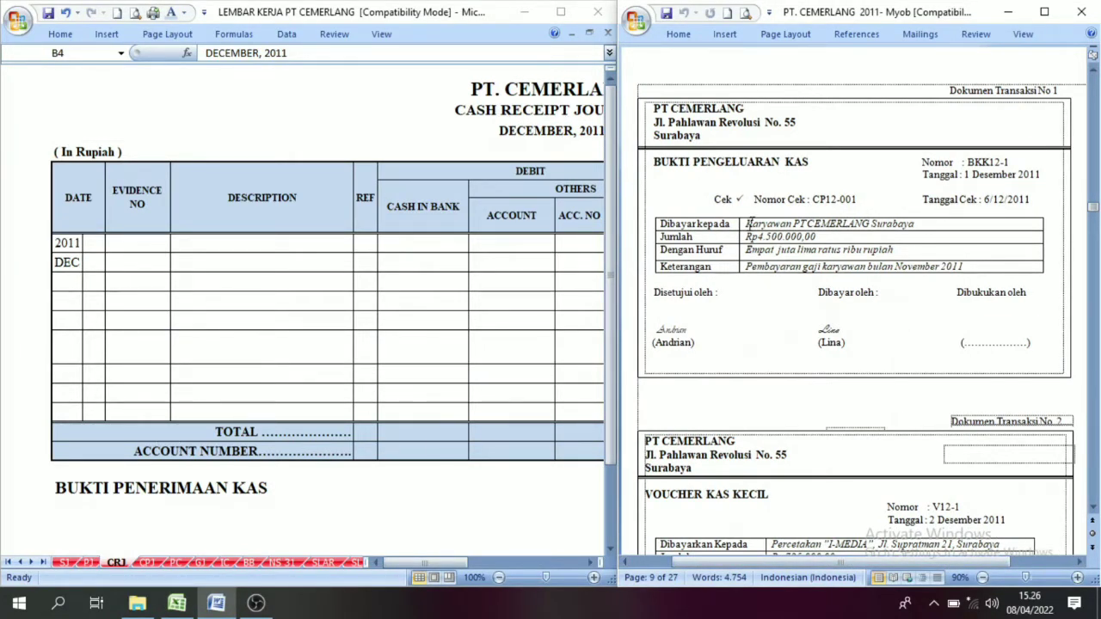
click(507, 127)
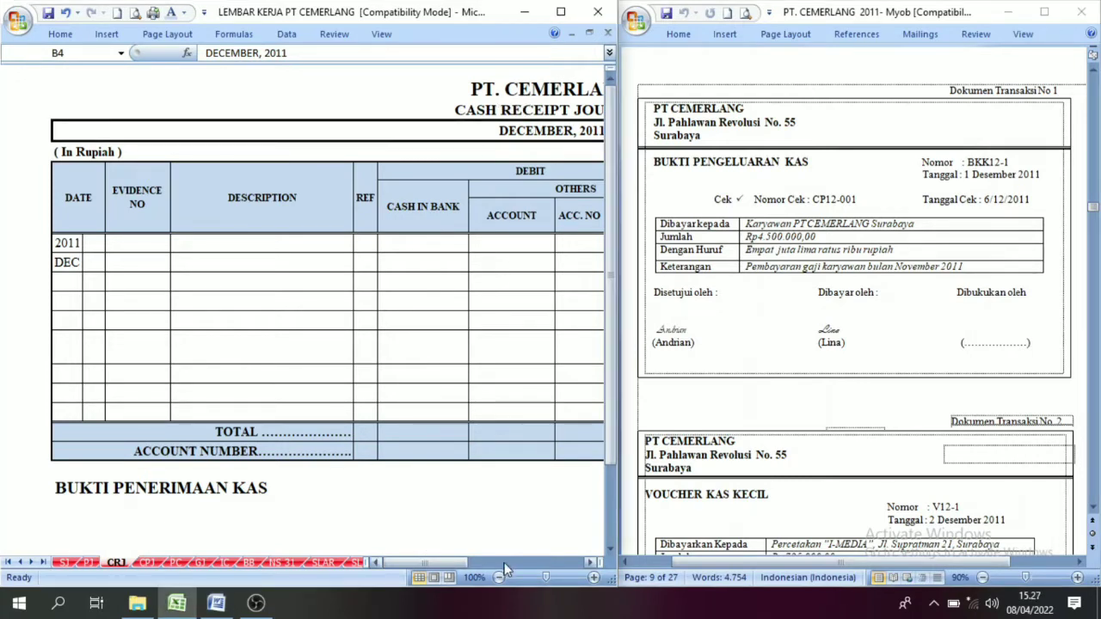
drag(446, 565, 378, 561)
- Find the first Bukti Penerimaan Kas, Dokumen Transaksi No. 3, in the transaction document
scroll(743, 308, down, 5)
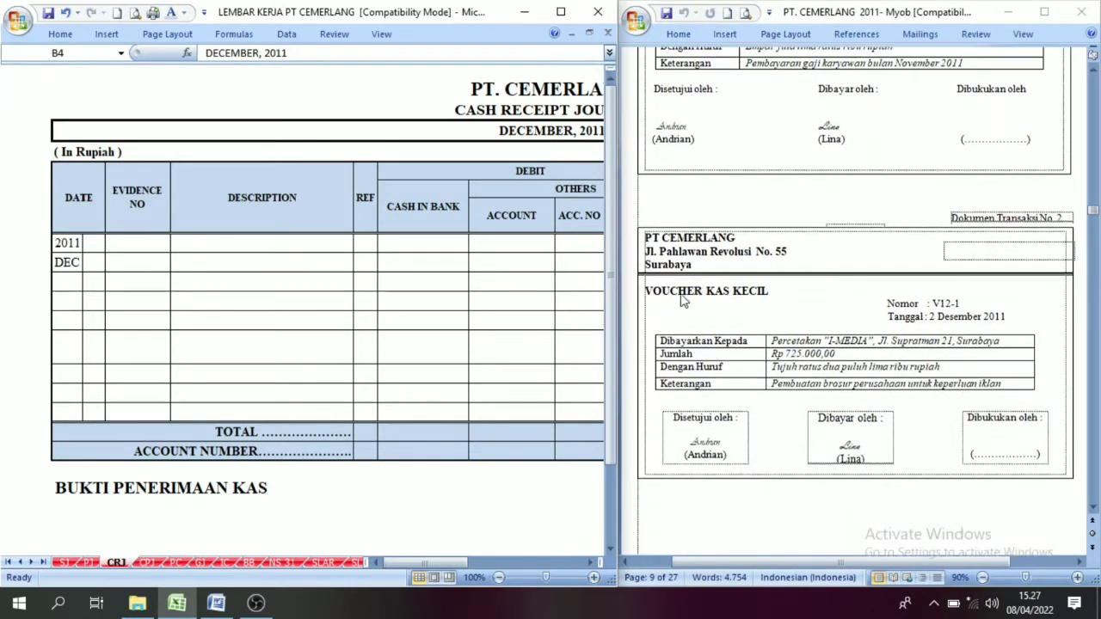
scroll(808, 330, down, 2)
scroll(808, 331, down, 10)
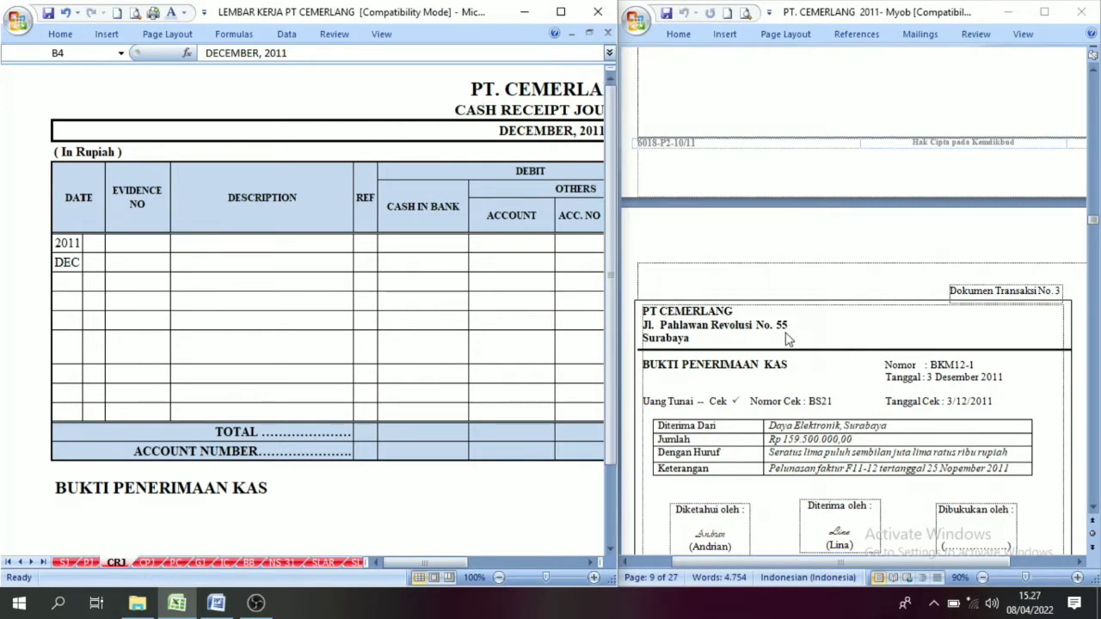
click(755, 344)
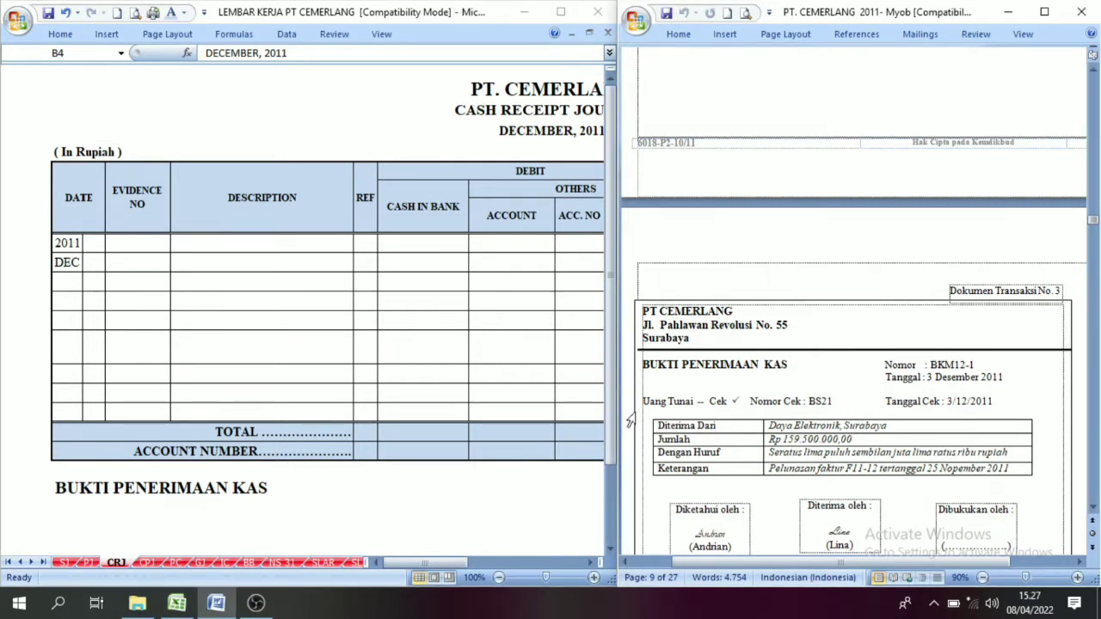
- Reveal the date 3 and evidence number BKM12-1 in the first journal row by setting their font colour to Automatic
click(482, 120)
click(94, 243)
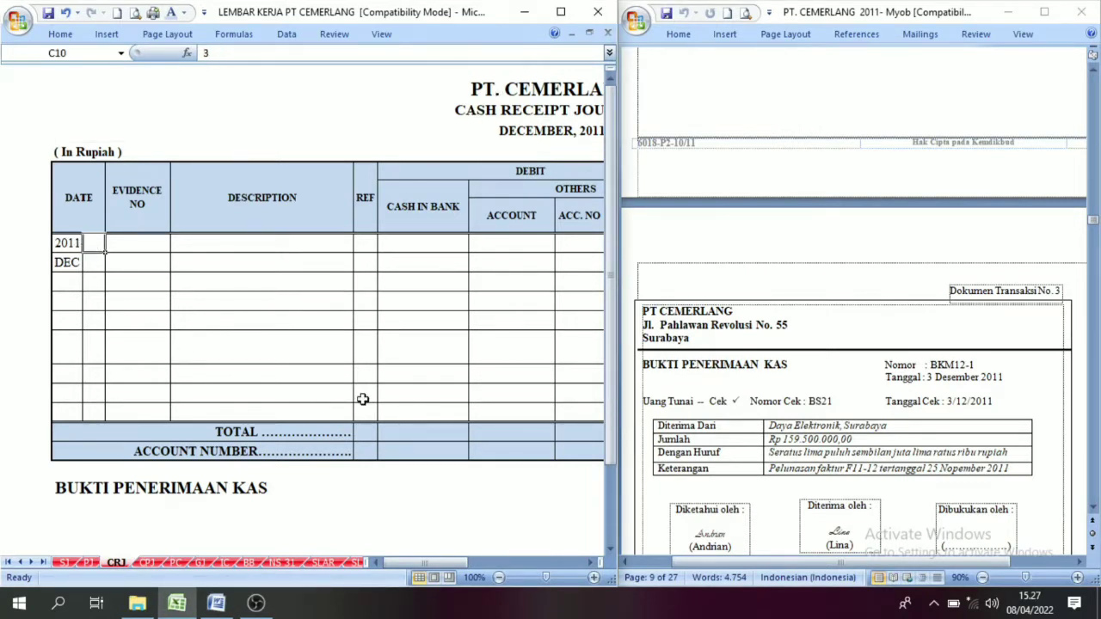
click(183, 12)
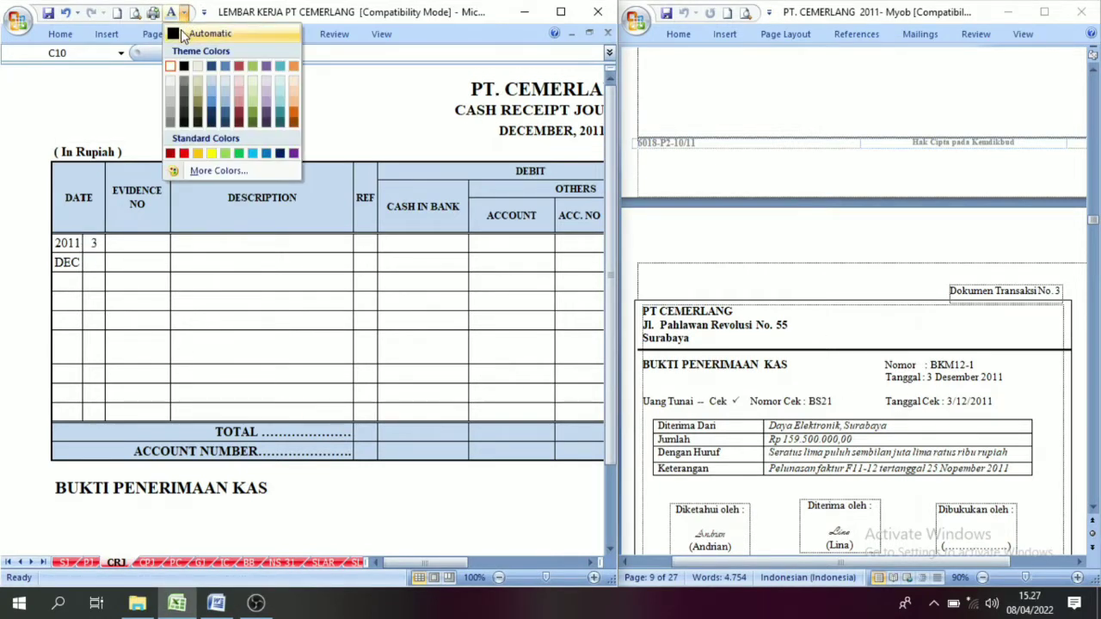
click(185, 41)
click(127, 252)
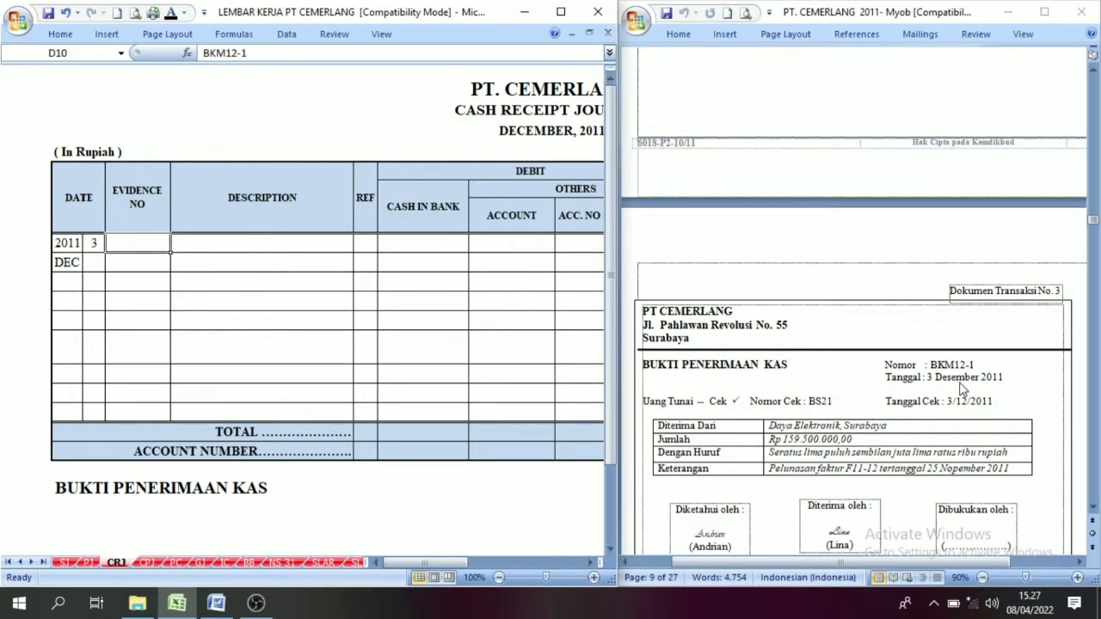
click(171, 12)
- Reveal the description Daya Elektronik in cell E10 by applying the Automatic font colour
click(243, 243)
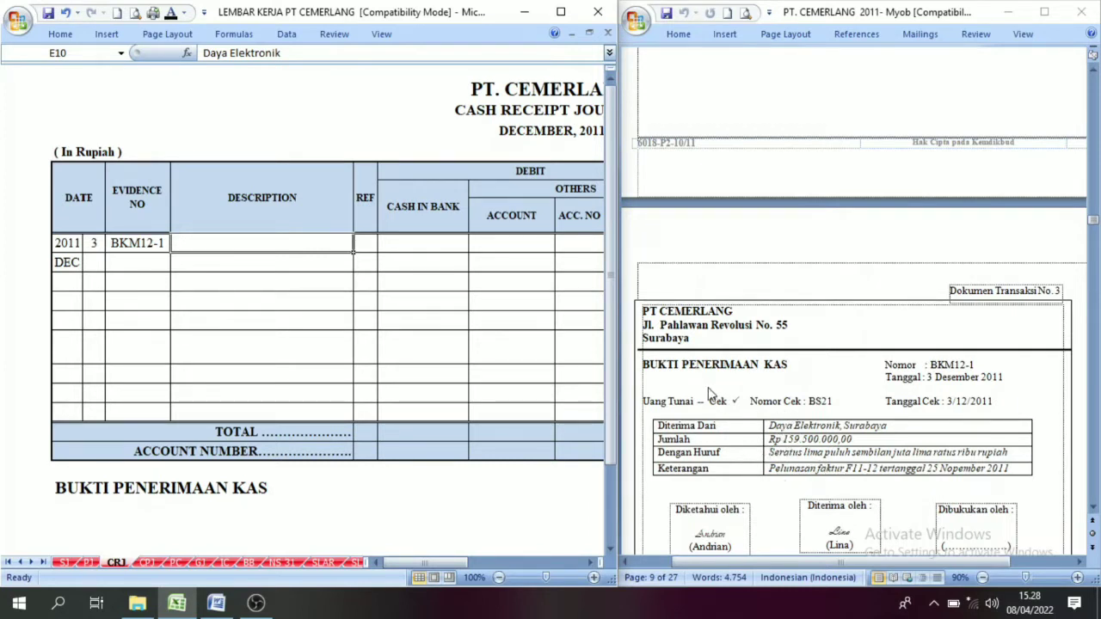
click(589, 561)
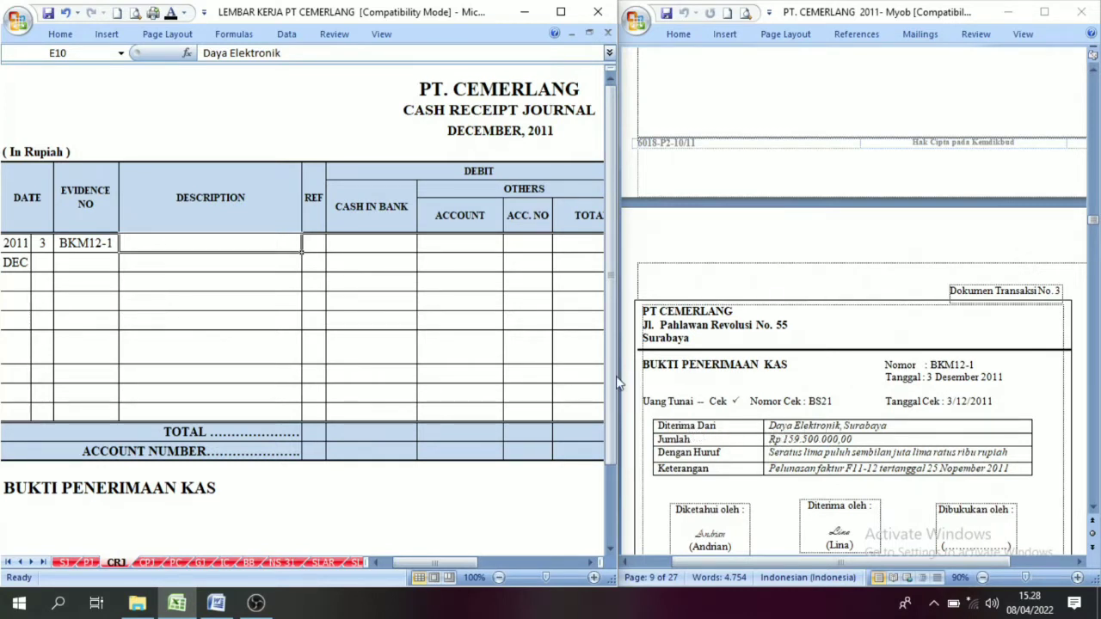
click(171, 12)
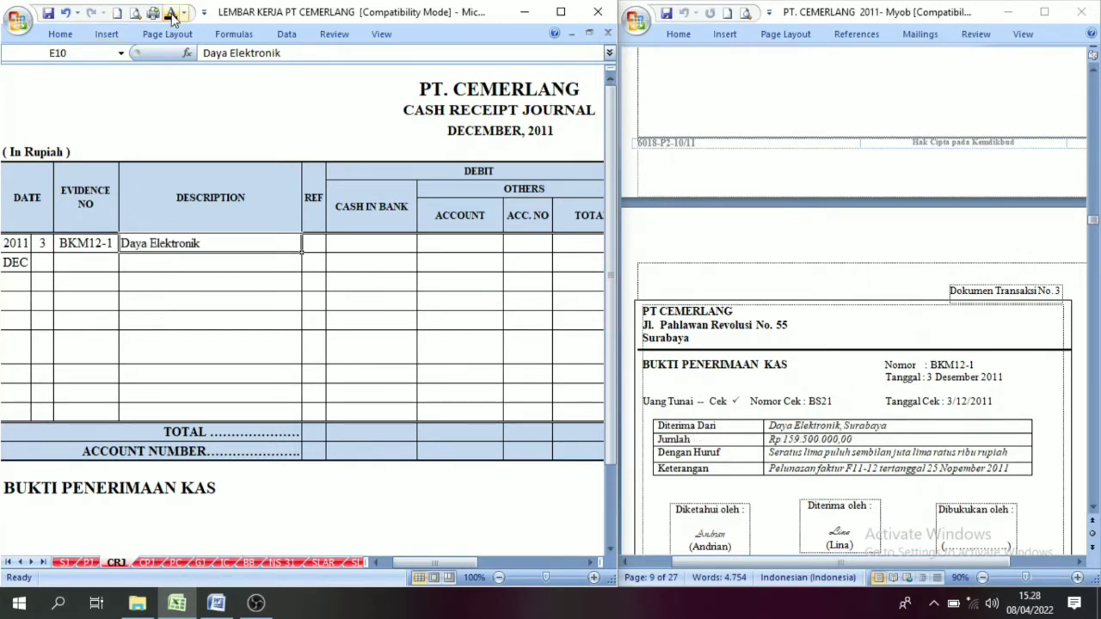
- Compare the journal's debit and credit sections, and reveal the Cash in Bank amount 159.500.000 in G10 with the Automatic font colour
click(371, 252)
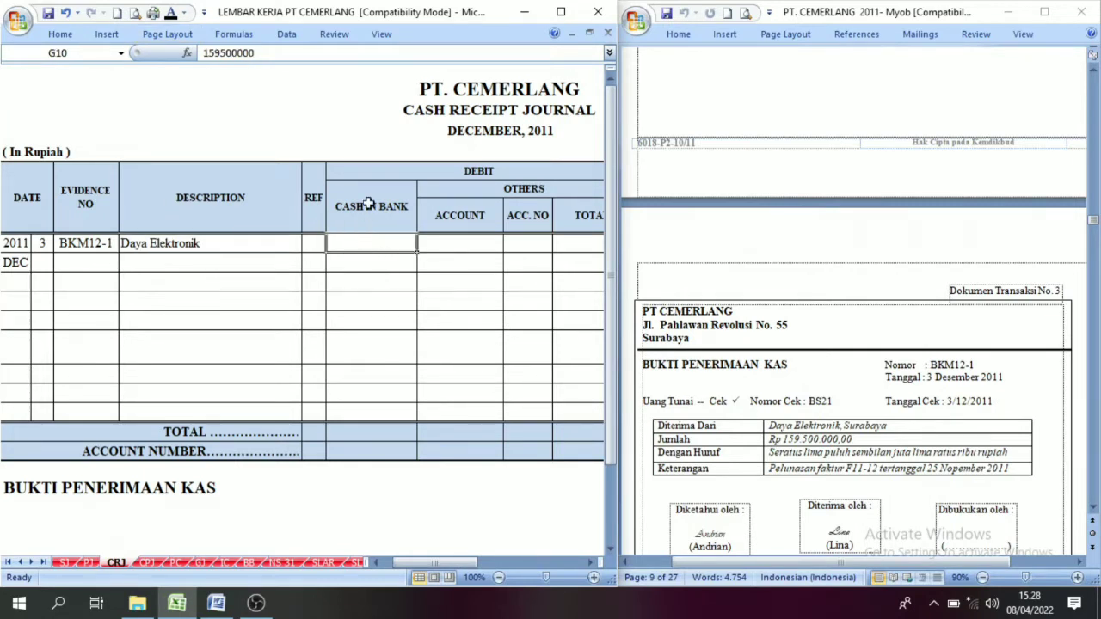
click(592, 560)
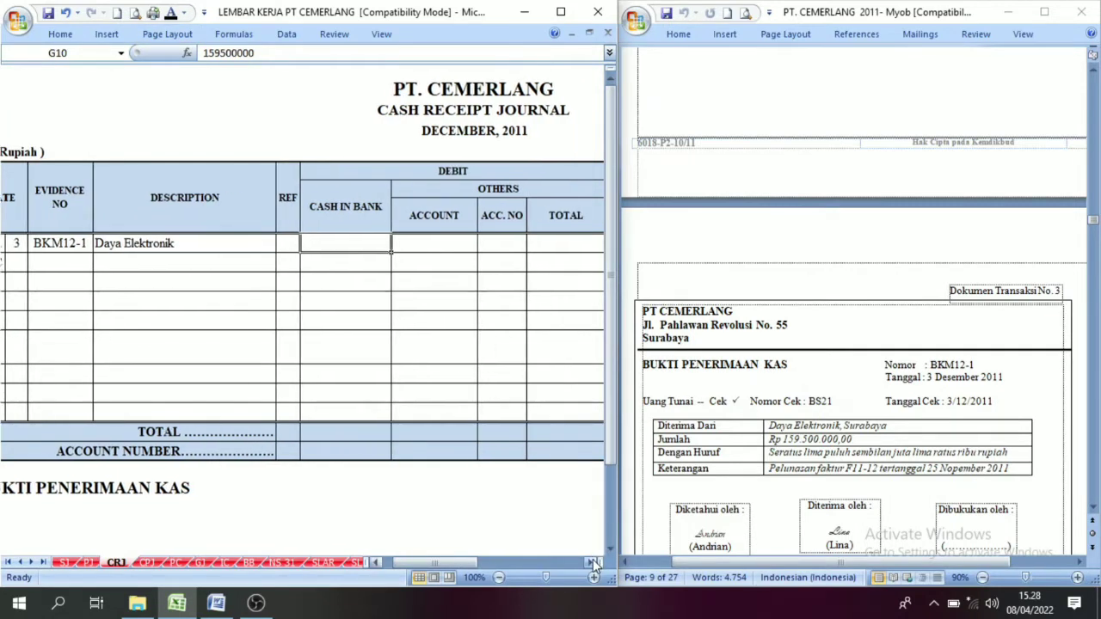
click(592, 561)
click(592, 561)
mouse_move(479, 561)
mouse_down()
mouse_move(503, 566)
mouse_move(491, 568)
mouse_up()
click(195, 172)
click(479, 166)
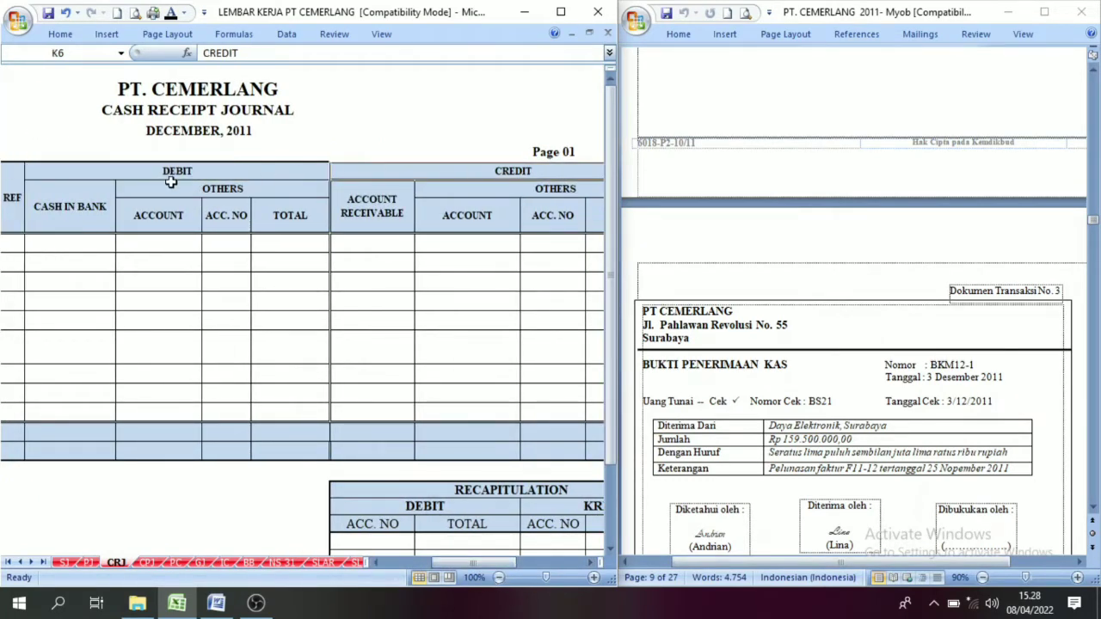
click(171, 176)
click(82, 213)
click(71, 244)
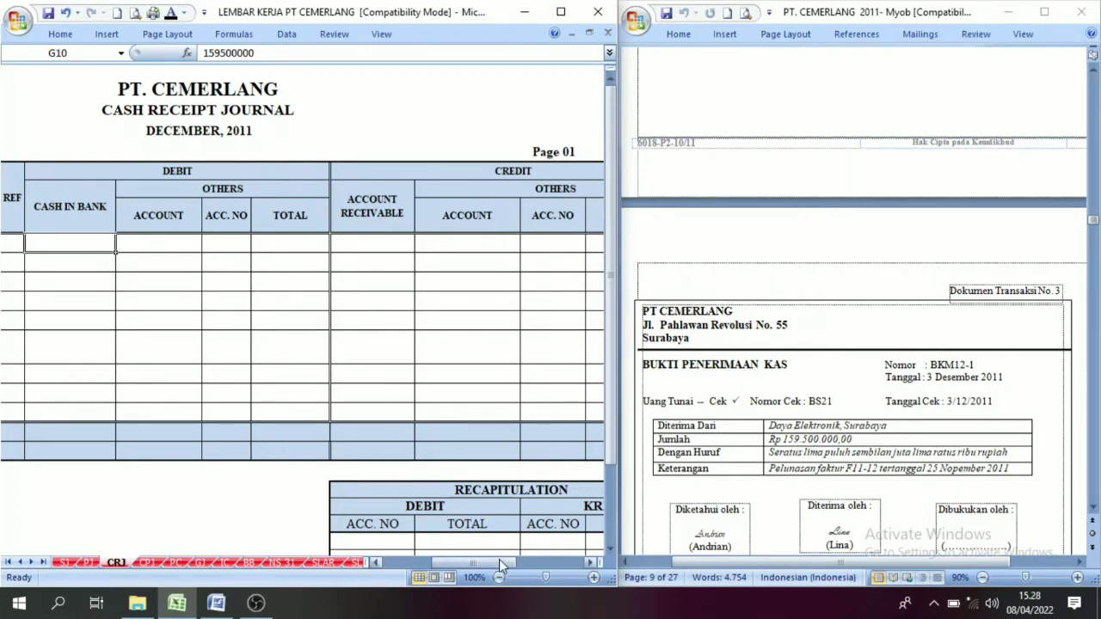
drag(498, 559, 472, 564)
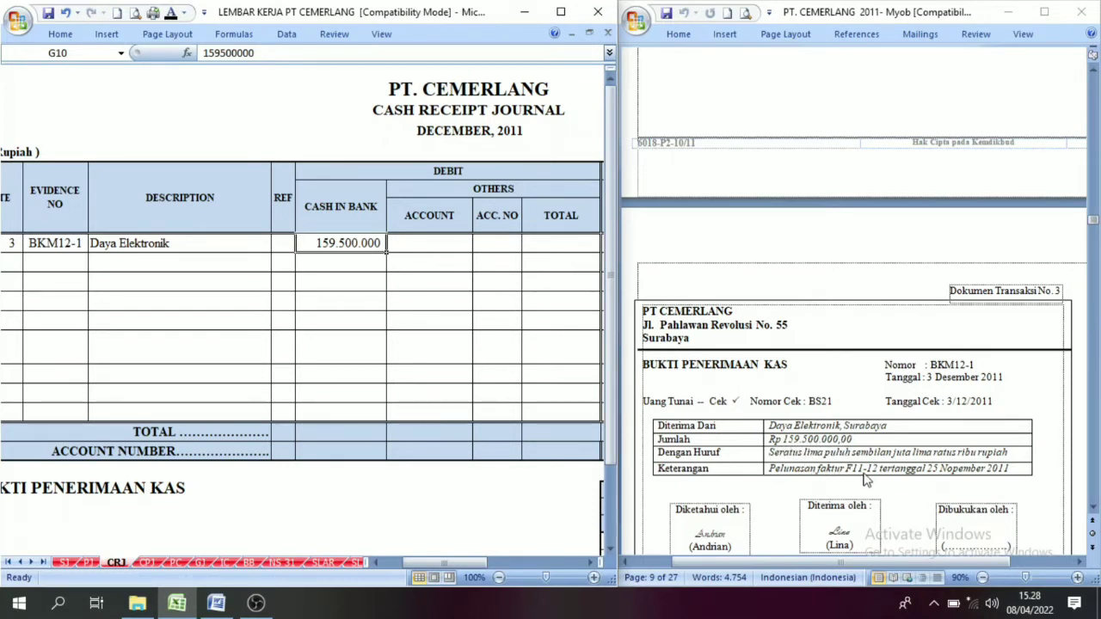
click(591, 562)
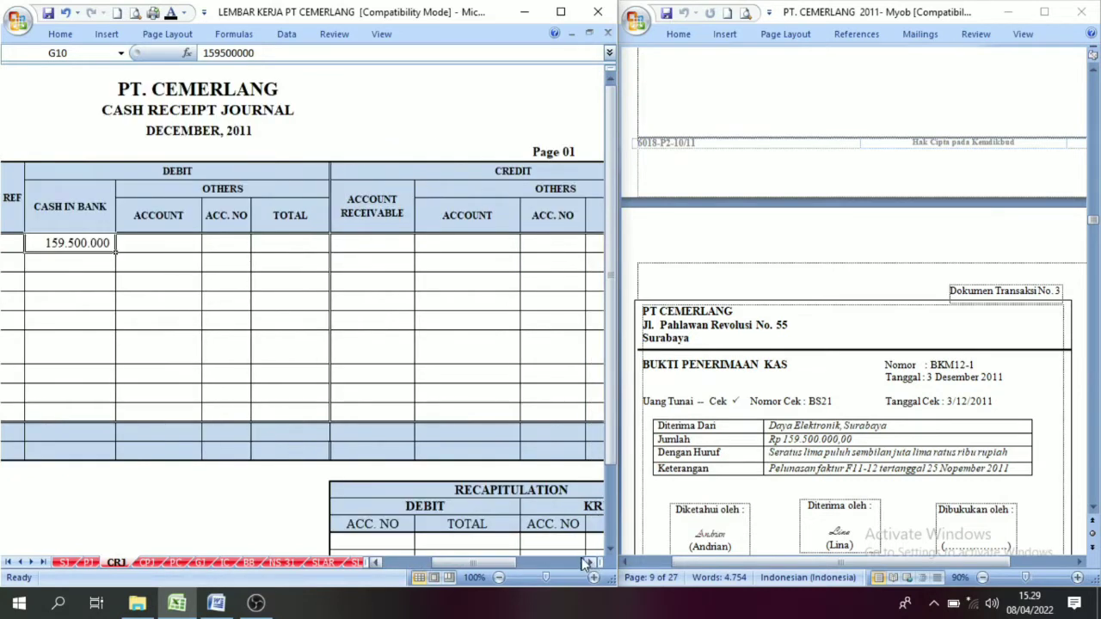
- Check Daya Elektronik's invoice F-11/12, its date and its JUMLAH in the Daftar Saldo Piutang Dagang against the journal's Account Receivable column
click(445, 173)
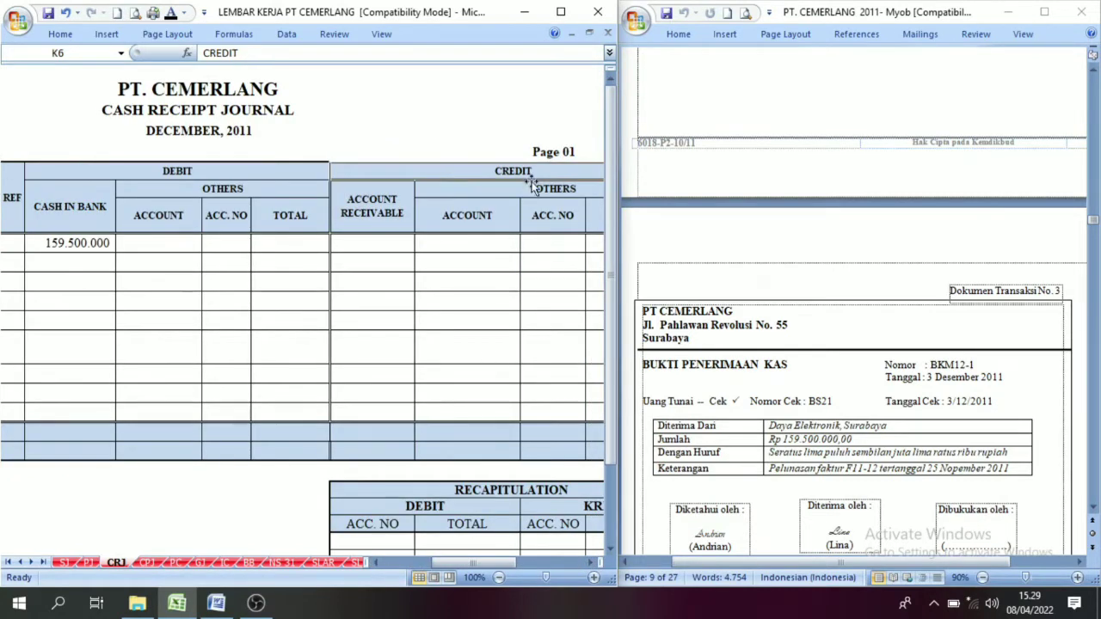
click(370, 237)
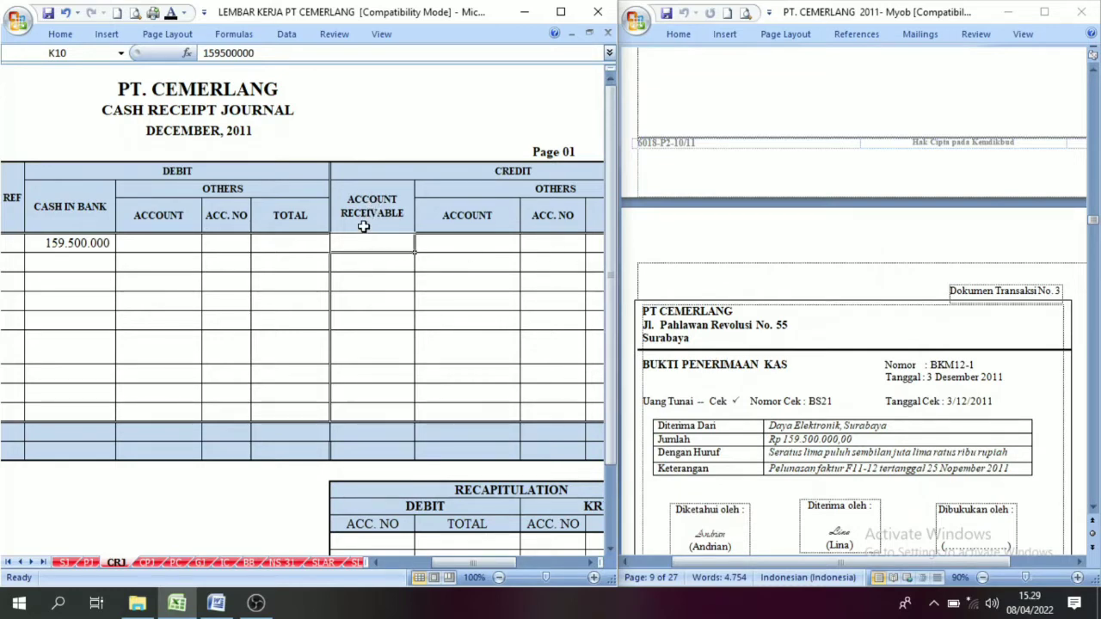
click(1092, 144)
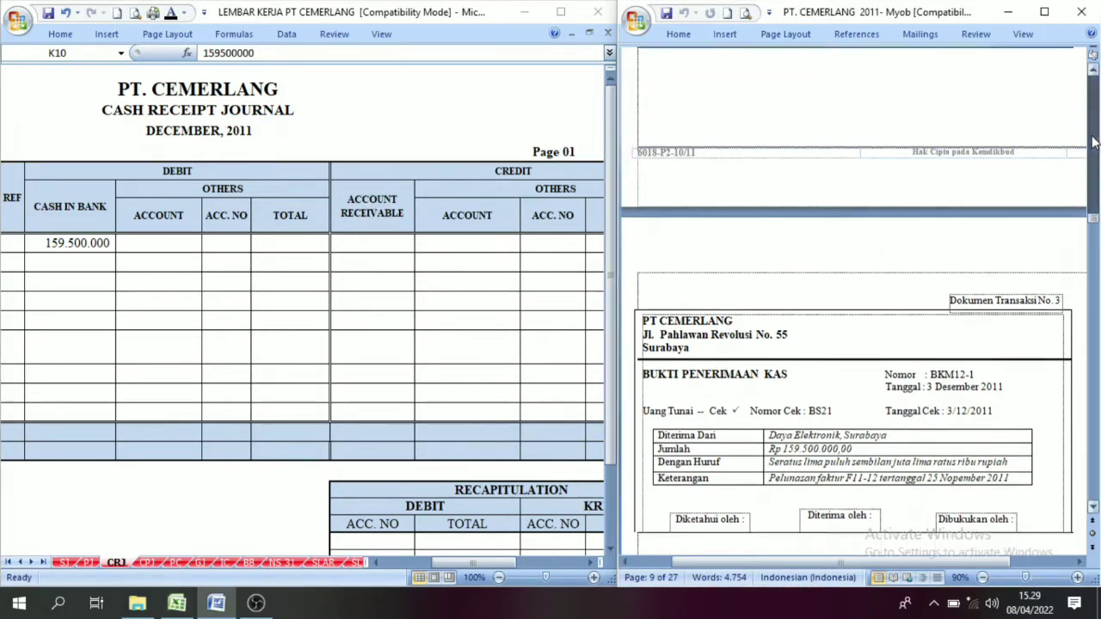
scroll(1092, 145, up, 10)
scroll(913, 237, up, 5)
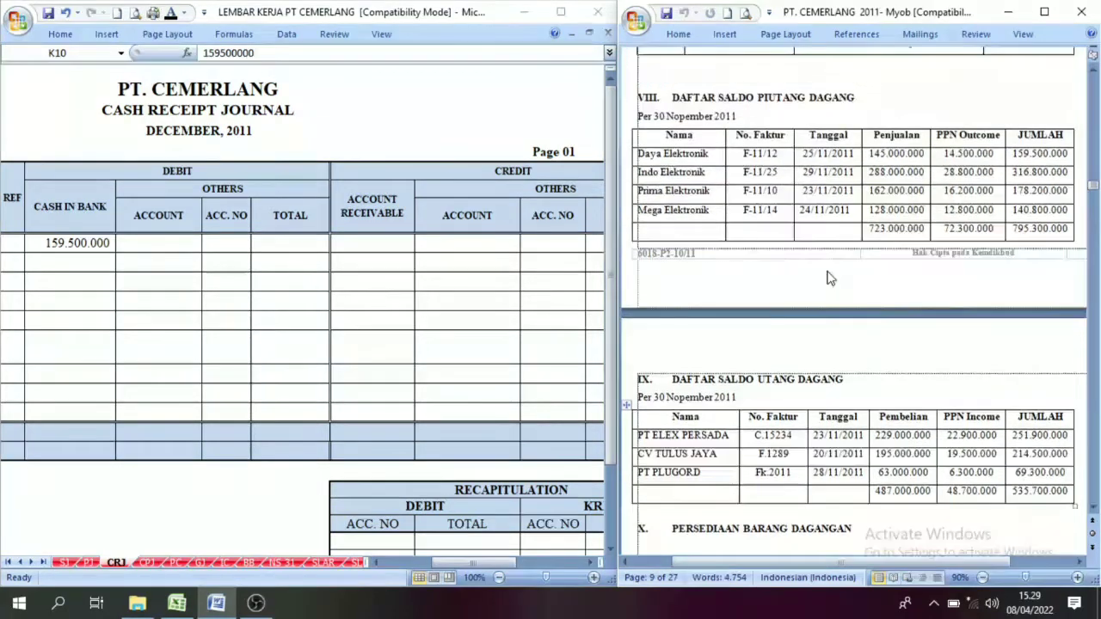
click(687, 169)
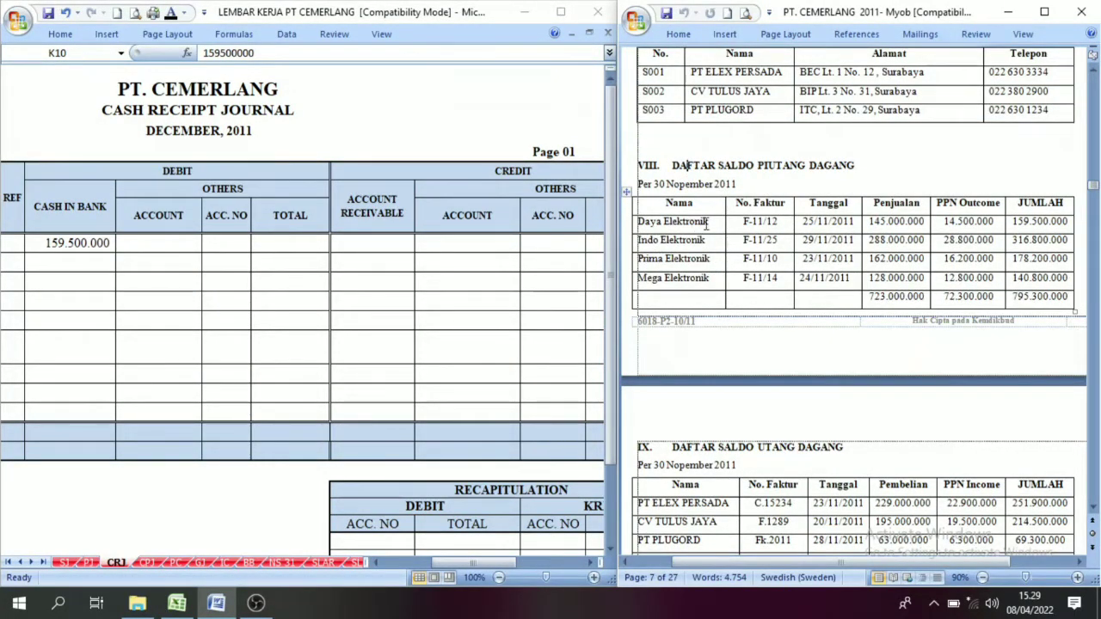
click(738, 221)
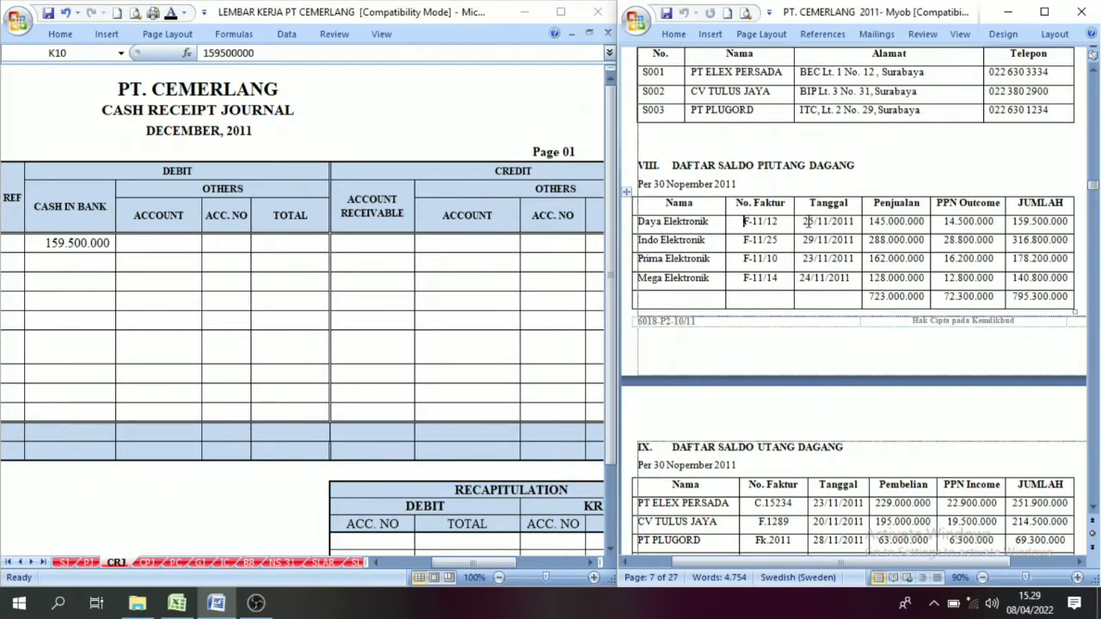
click(801, 222)
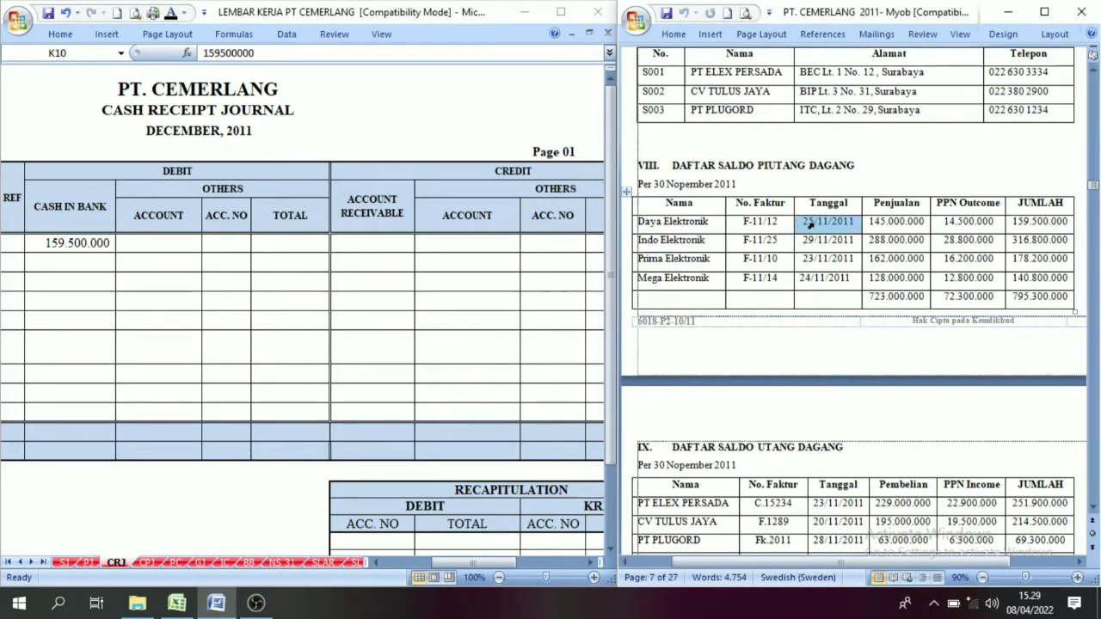
click(1007, 222)
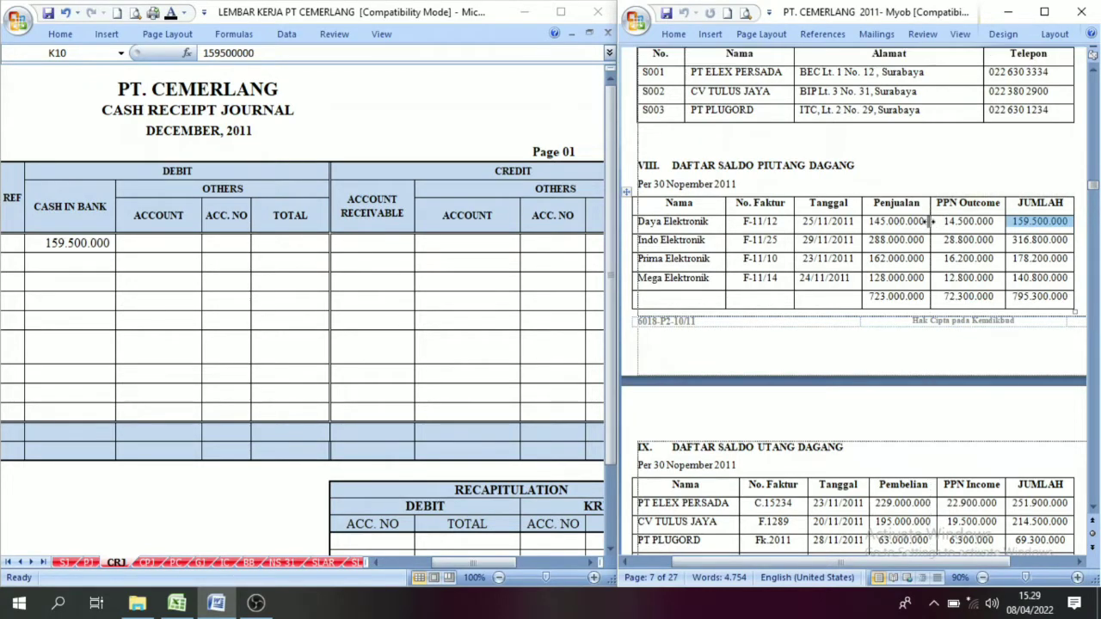
click(986, 209)
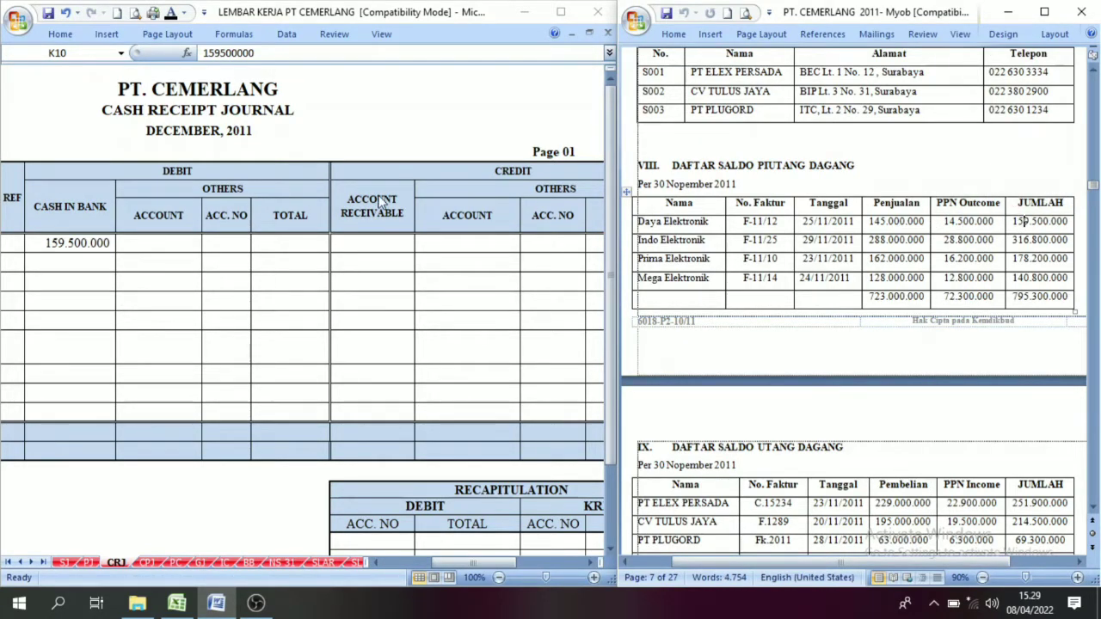
- Reveal the Account Receivable amount 159.500.000 in K10 with the Automatic font colour, and return to Dokumen Transaksi No. 3
click(64, 244)
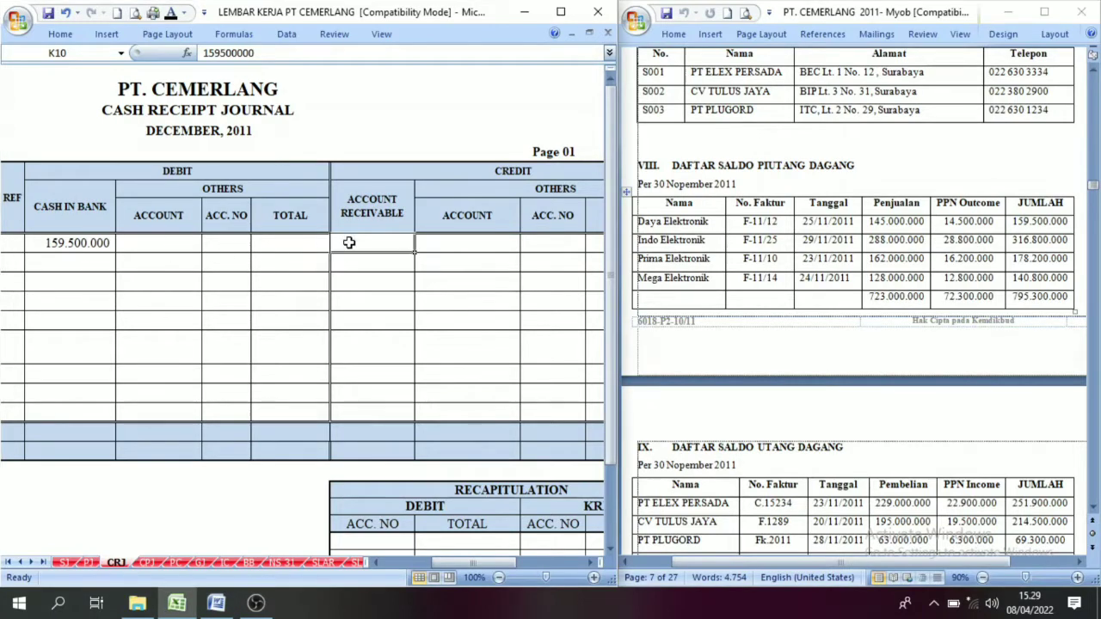
click(155, 12)
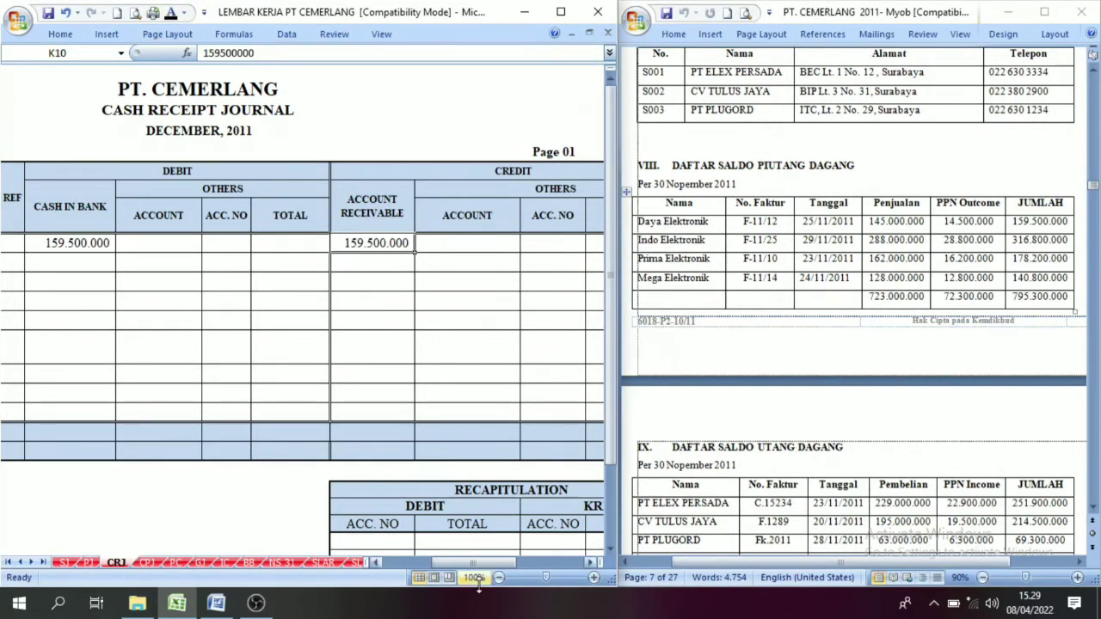
scroll(877, 424, down, 15)
scroll(877, 425, down, 15)
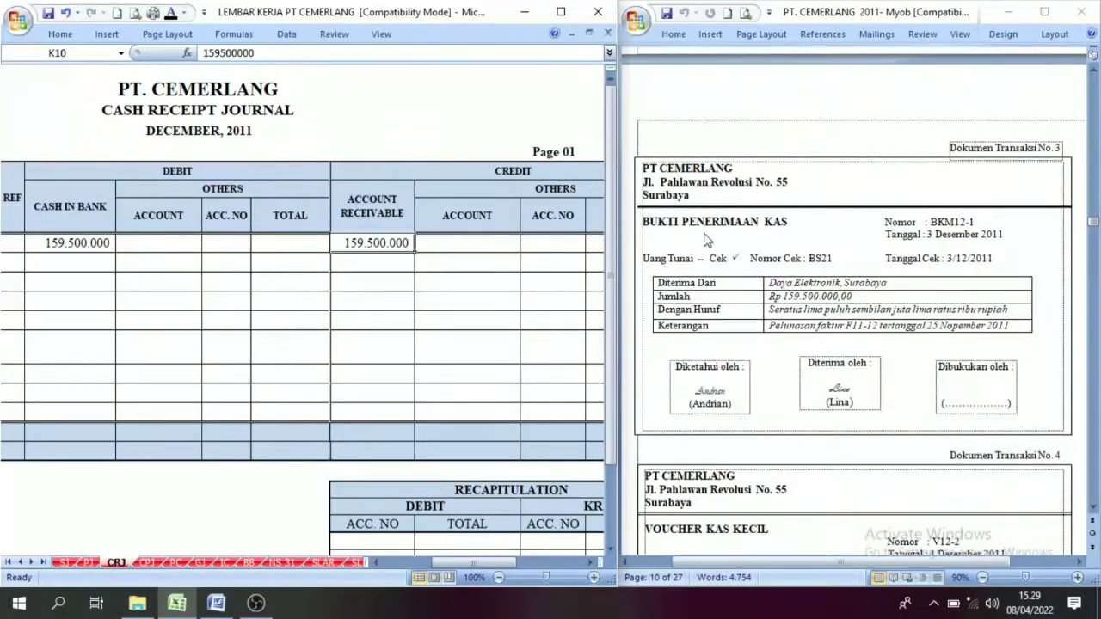
- Review the Daya Elektronik journal row against receipt BKM12-1, comparing the Cash in Bank debit with the Account Receivable and Others credit columns
drag(460, 562, 411, 563)
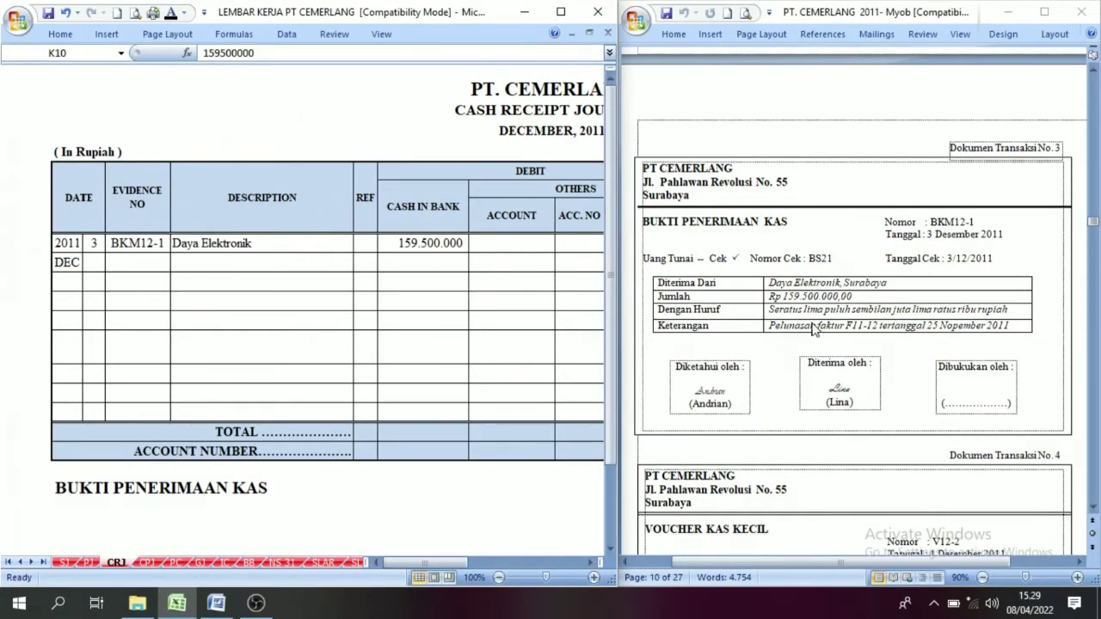
click(416, 242)
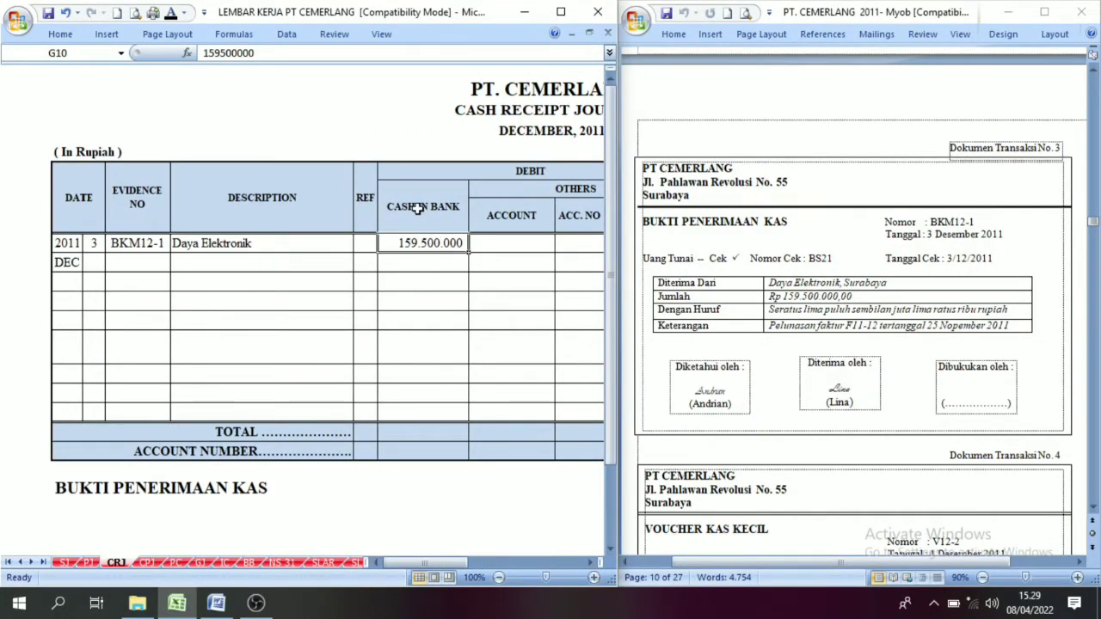
click(589, 563)
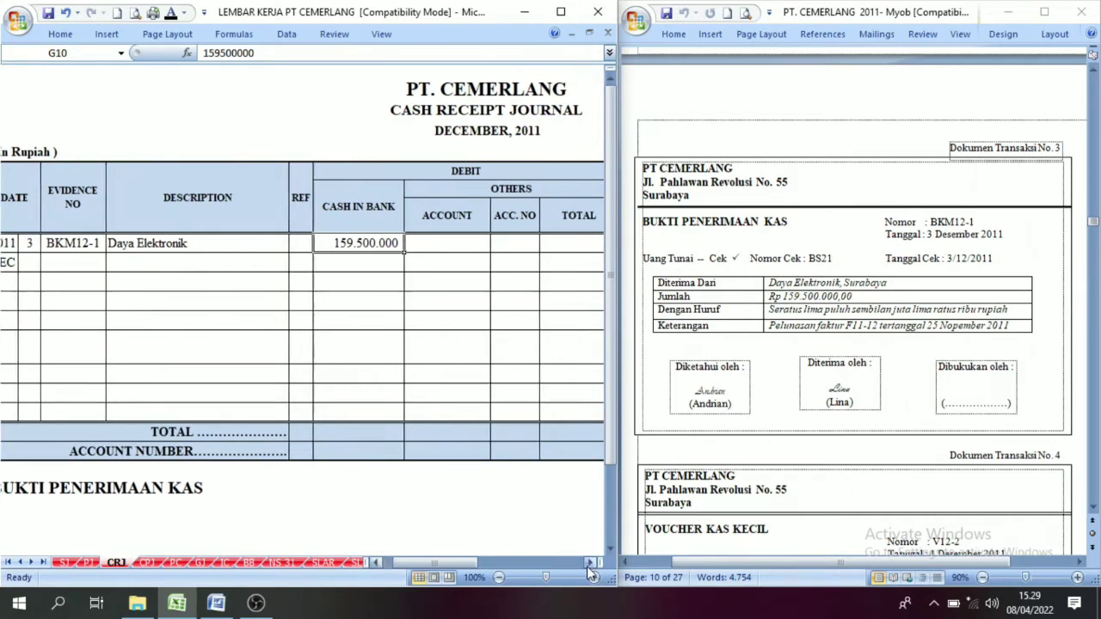
click(587, 566)
drag(470, 560, 500, 567)
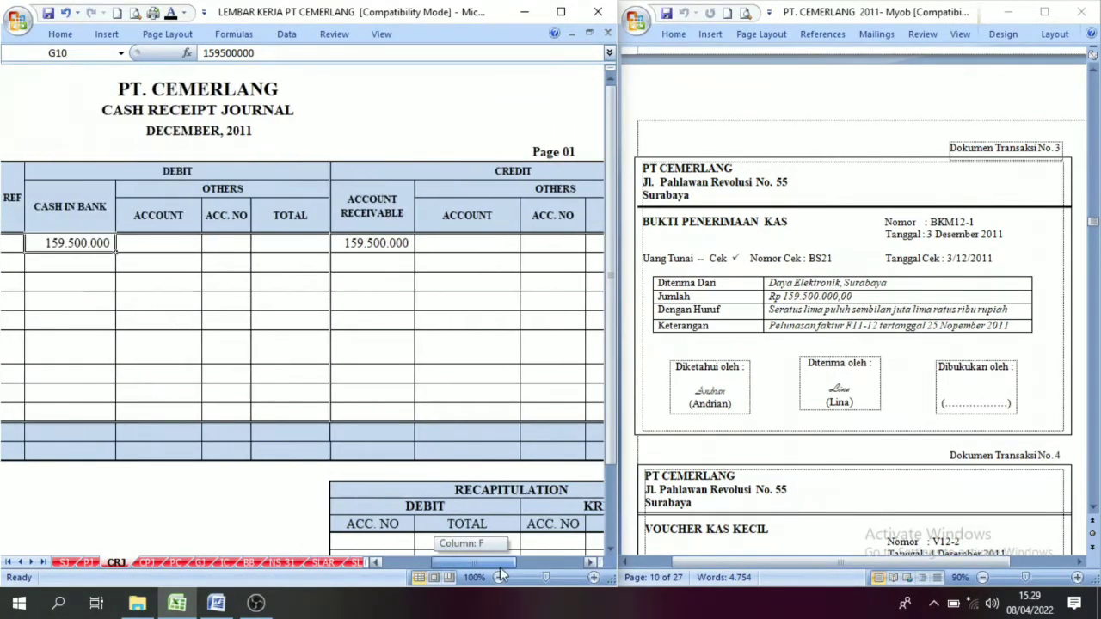
click(391, 173)
click(380, 225)
click(522, 187)
click(507, 217)
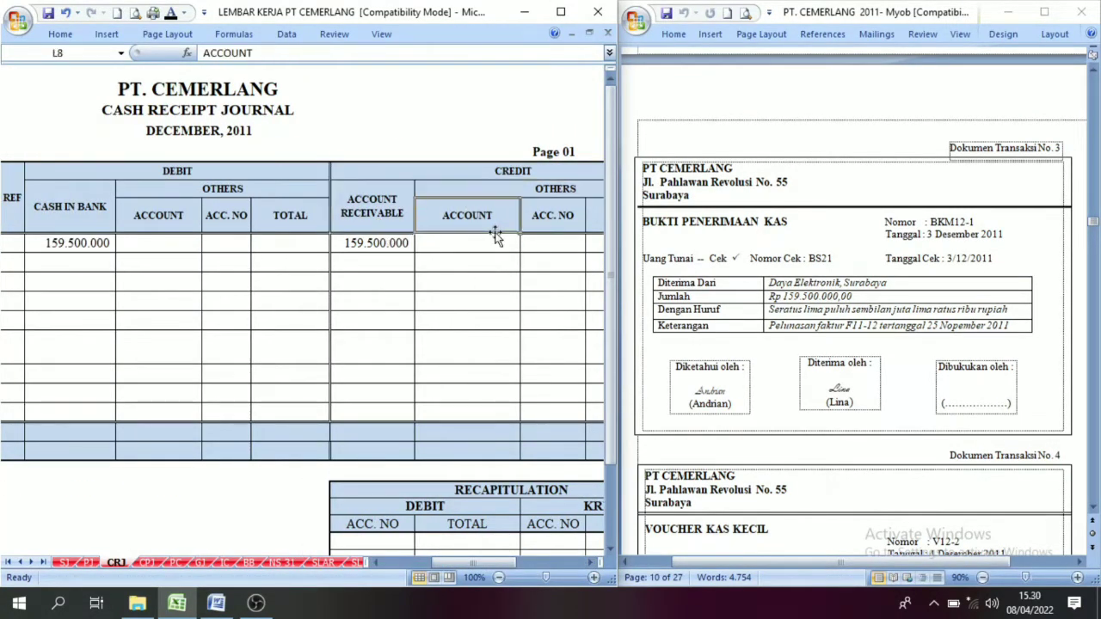
click(493, 186)
drag(512, 569, 514, 564)
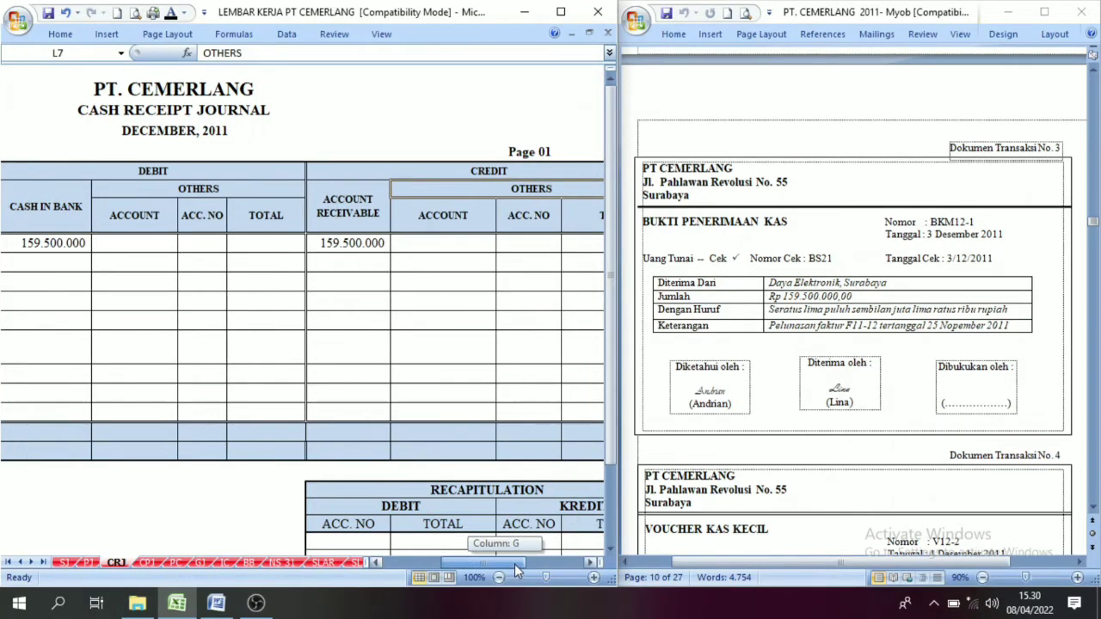
click(350, 282)
click(374, 240)
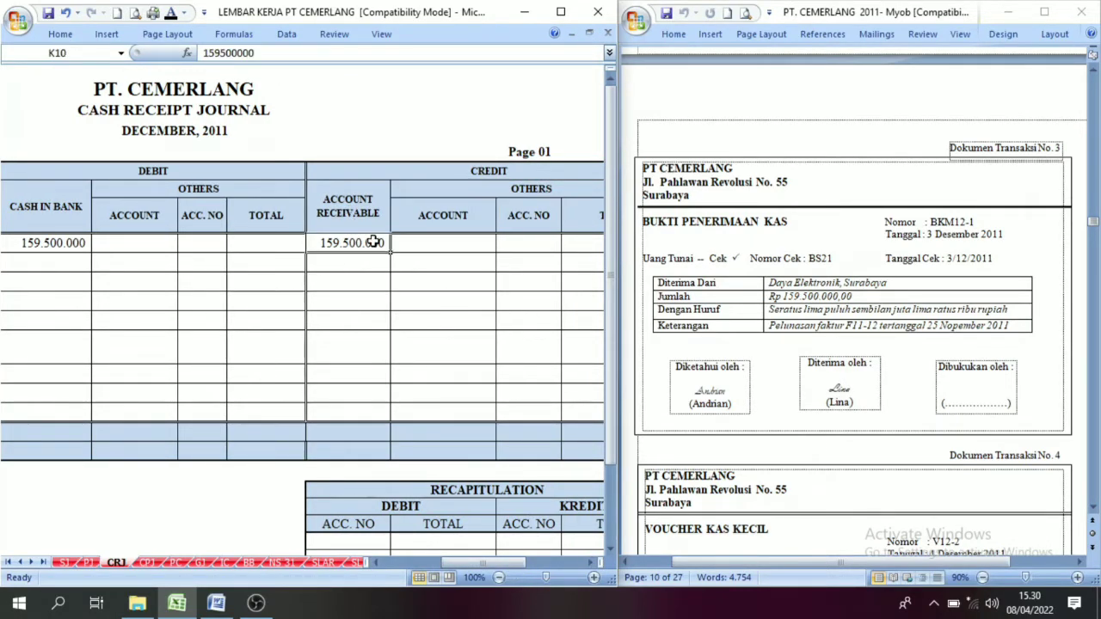
click(404, 264)
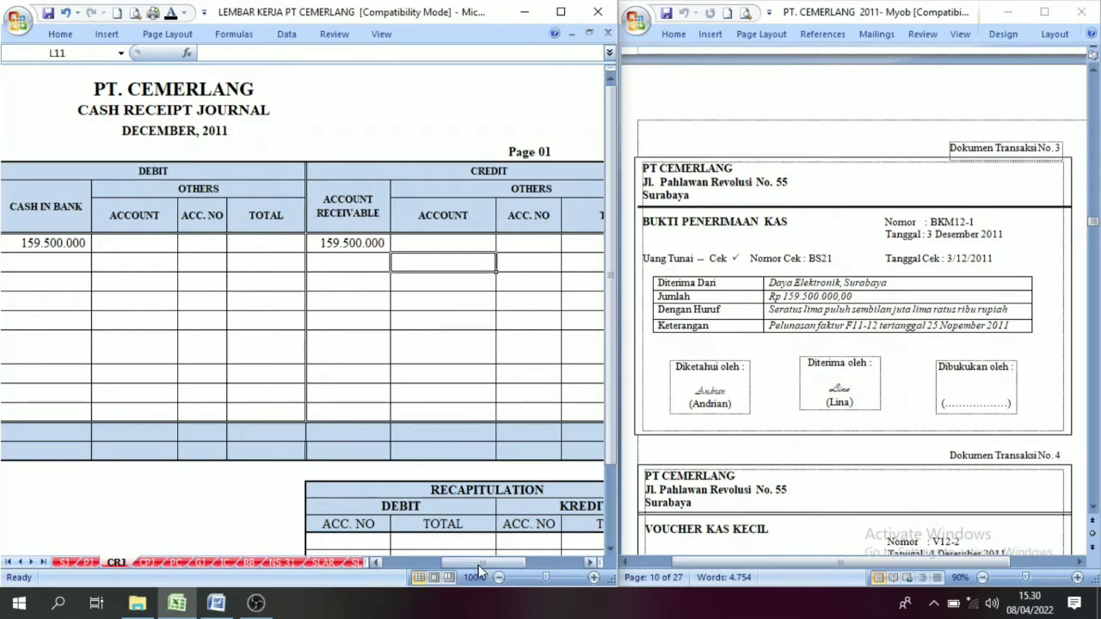
drag(480, 564, 433, 566)
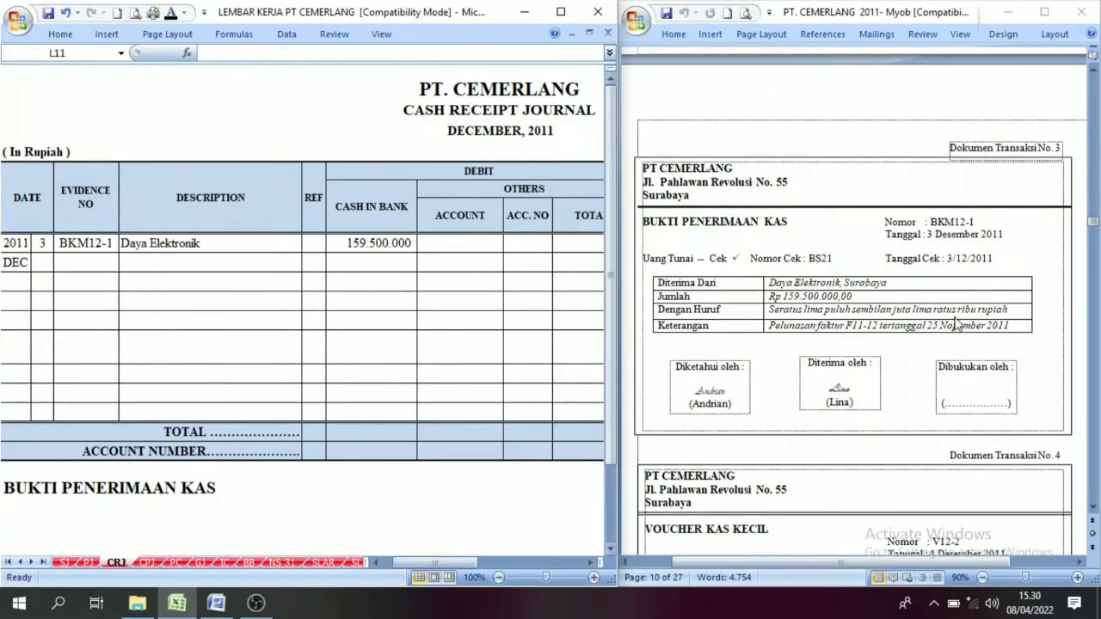
- Enter the note NOTA KONTAN in cell B23, directly below BUKTI PENERIMAAN KAS
scroll(735, 344, down, 1)
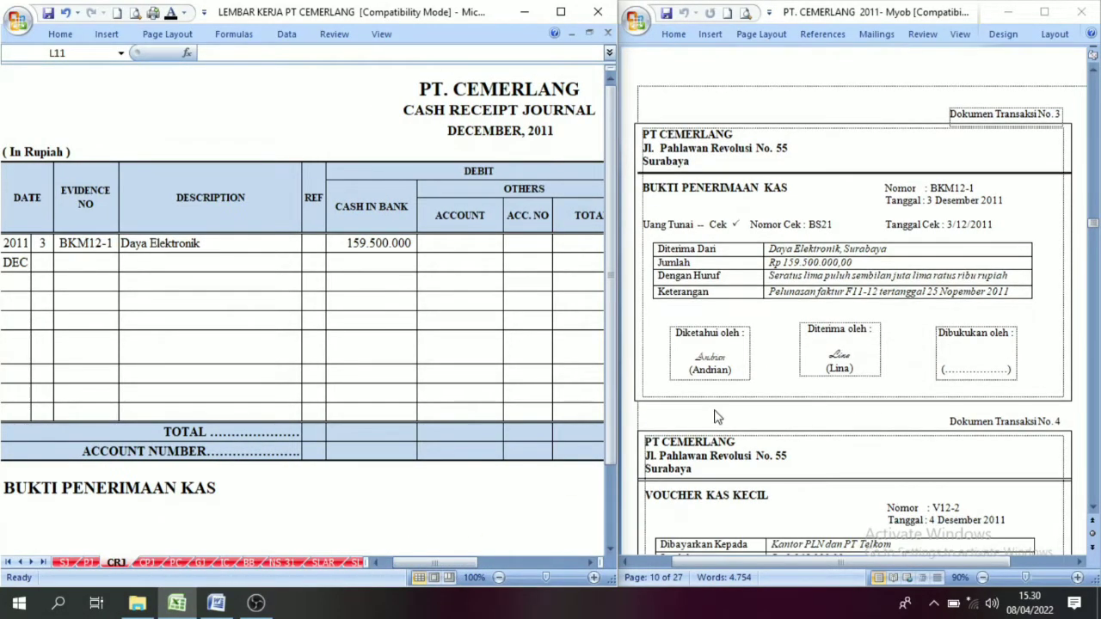
drag(463, 560, 417, 561)
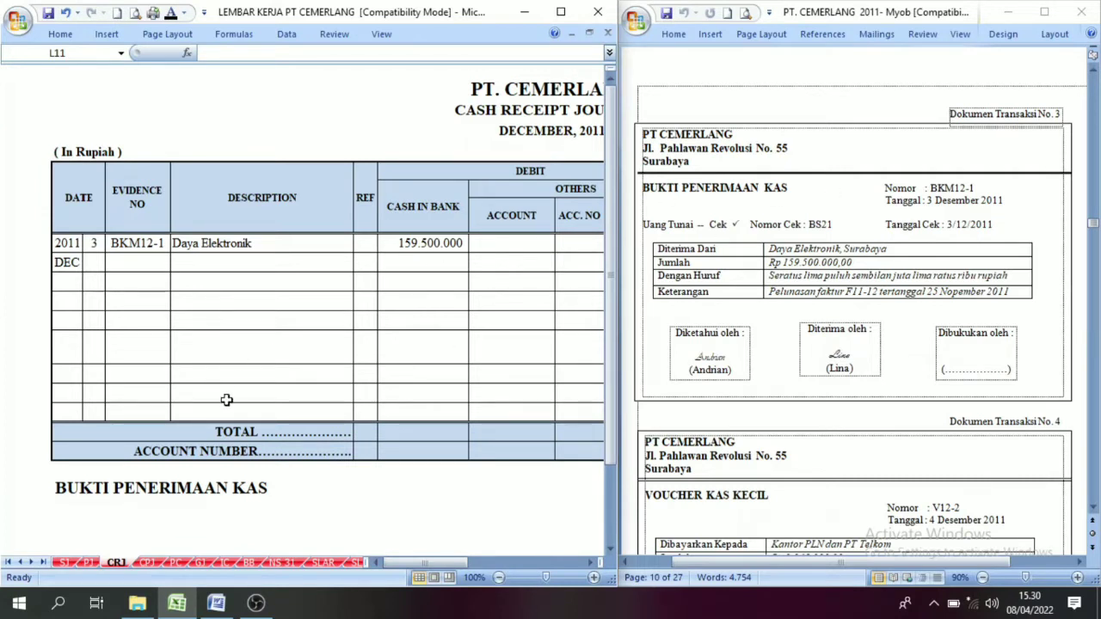
click(70, 508)
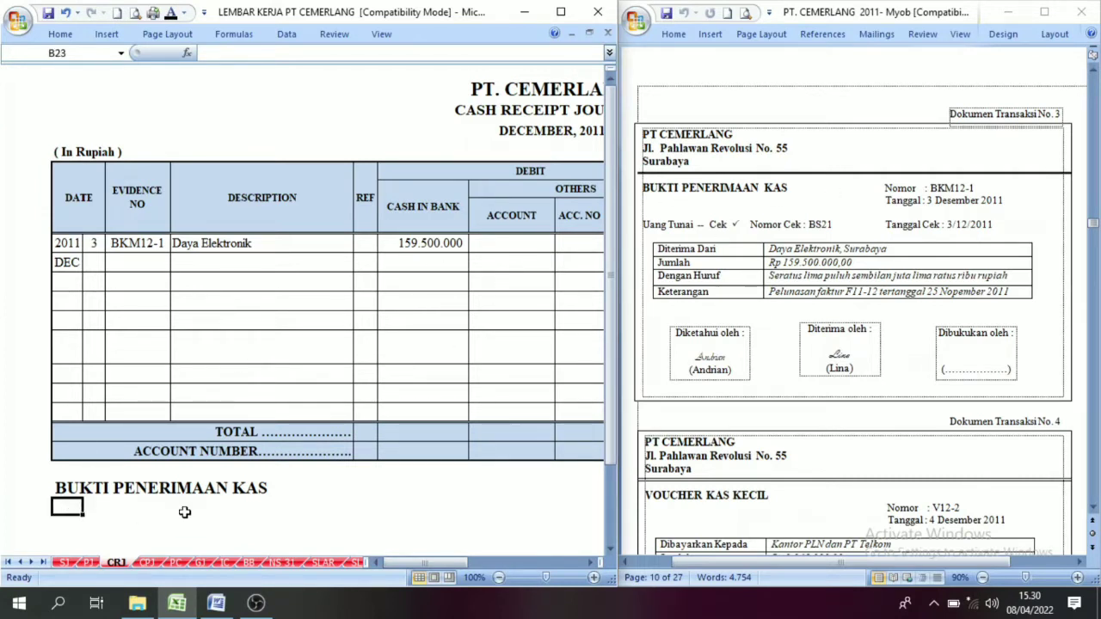
text(NOTA KONTAN)
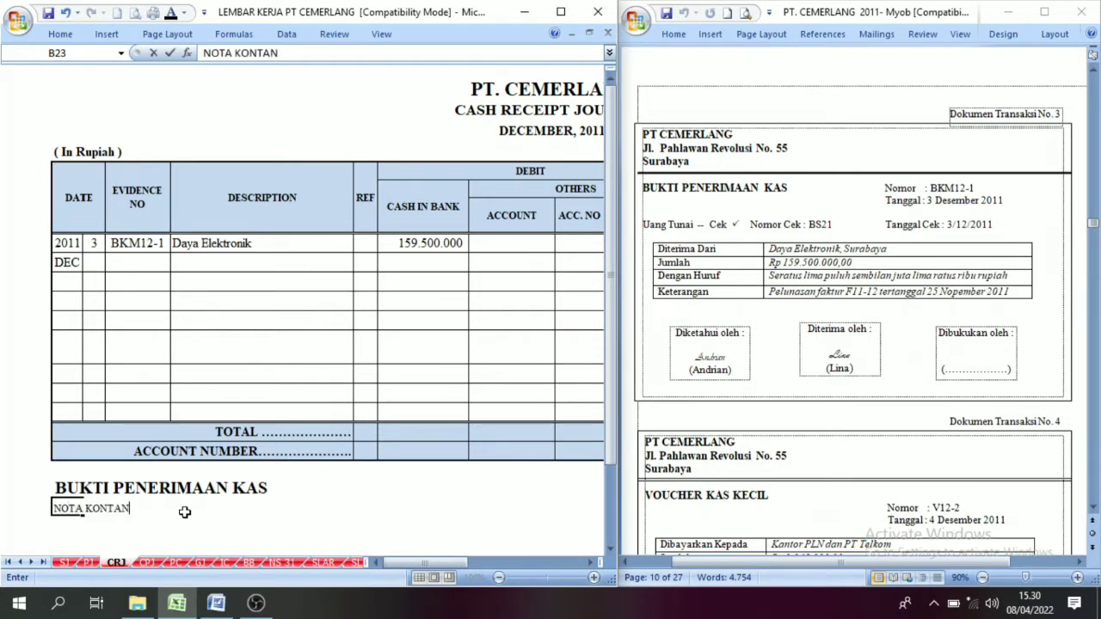
key(Return)
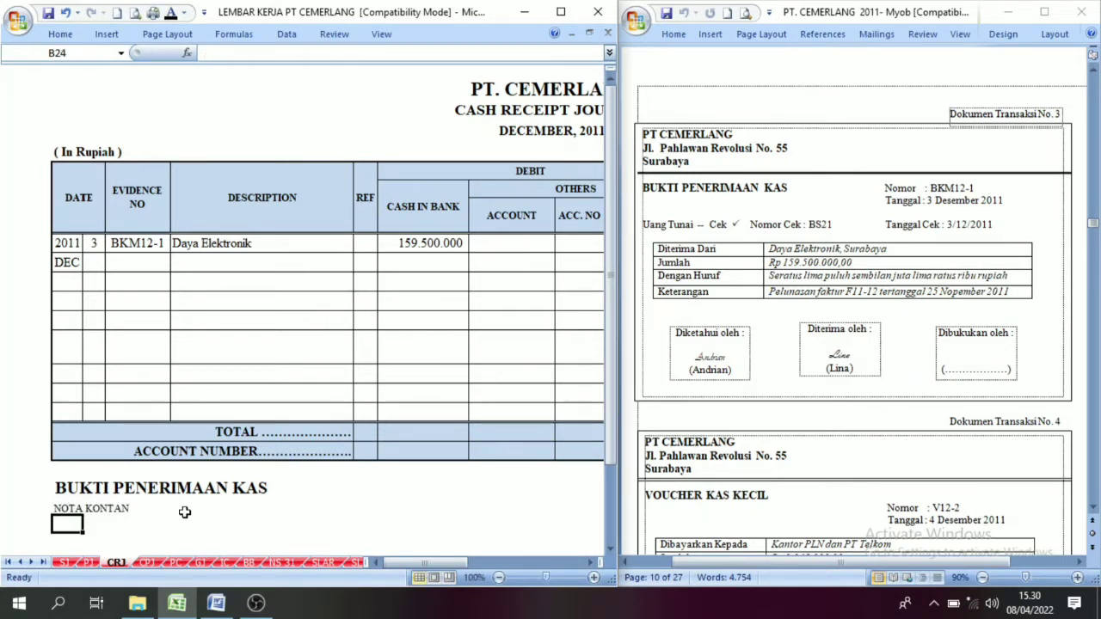
- Format the NOTA KONTAN note in B23 as bold text with font size 18
click(93, 508)
click(59, 505)
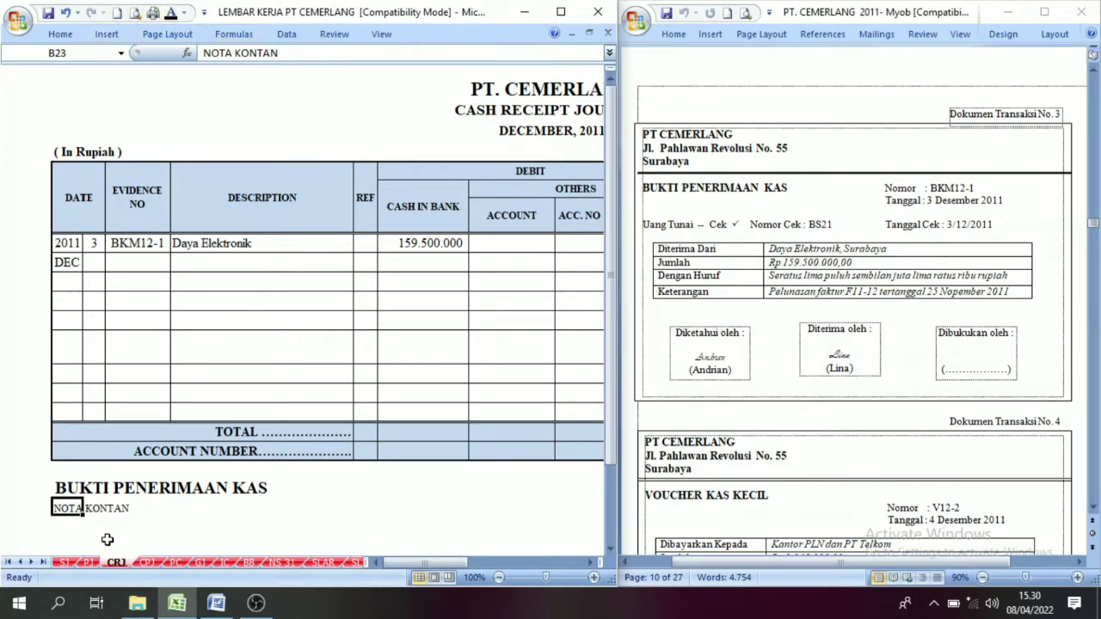
right_click(71, 508)
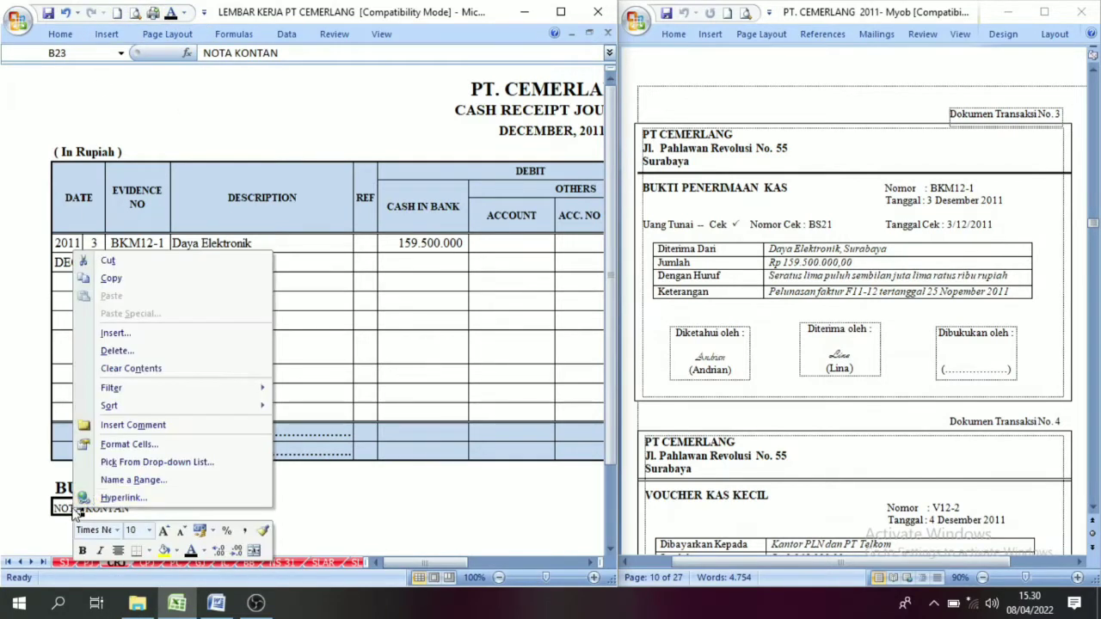
click(150, 531)
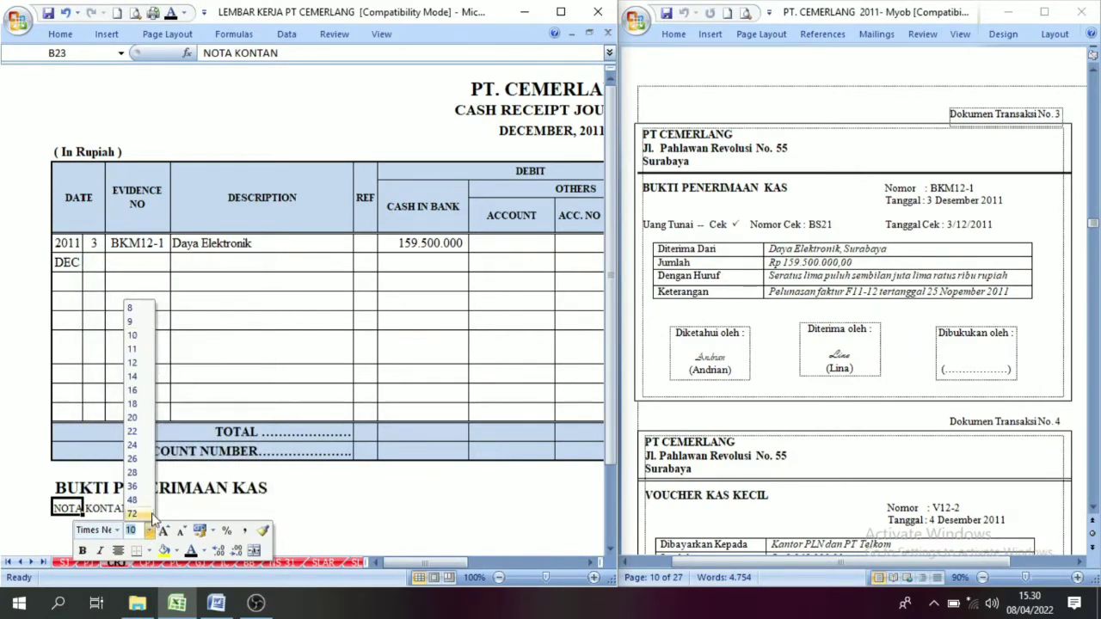
click(131, 363)
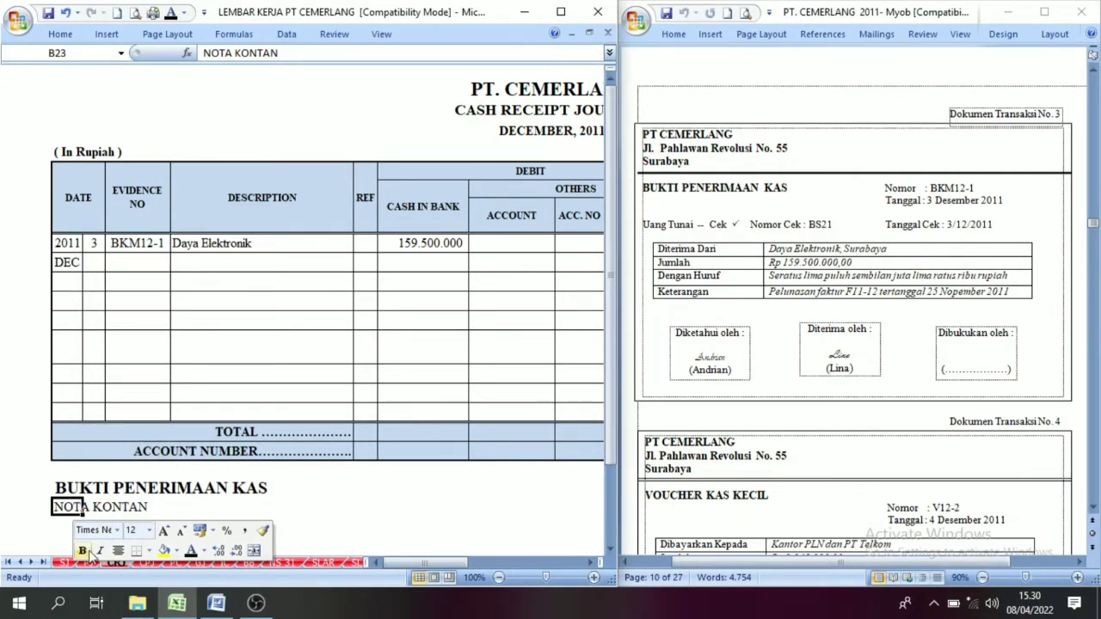
click(83, 550)
click(150, 533)
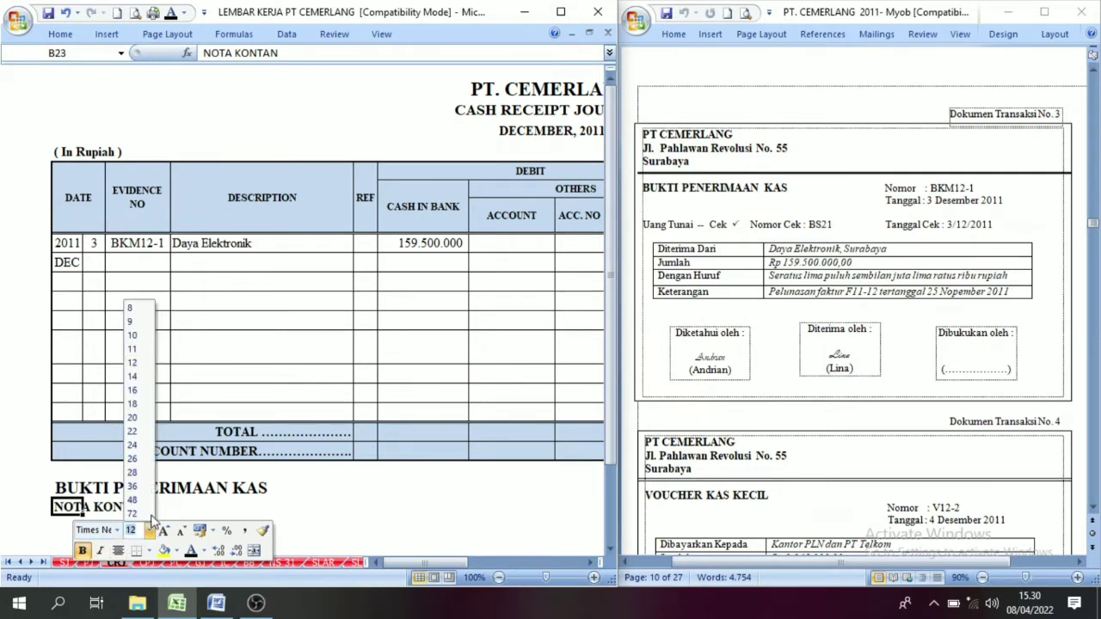
click(138, 409)
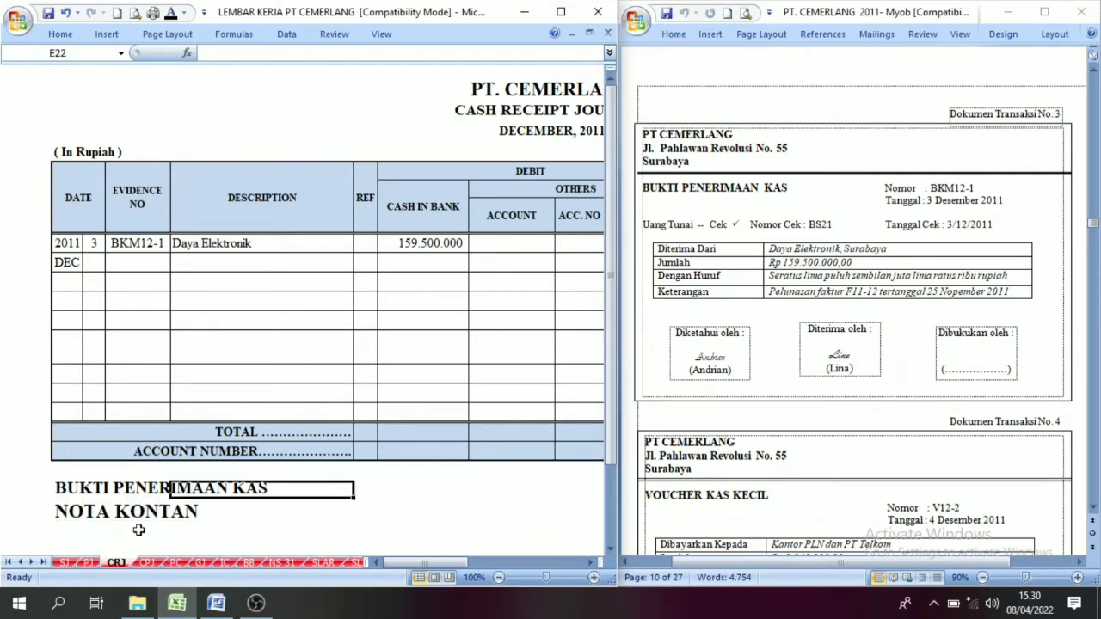
click(142, 531)
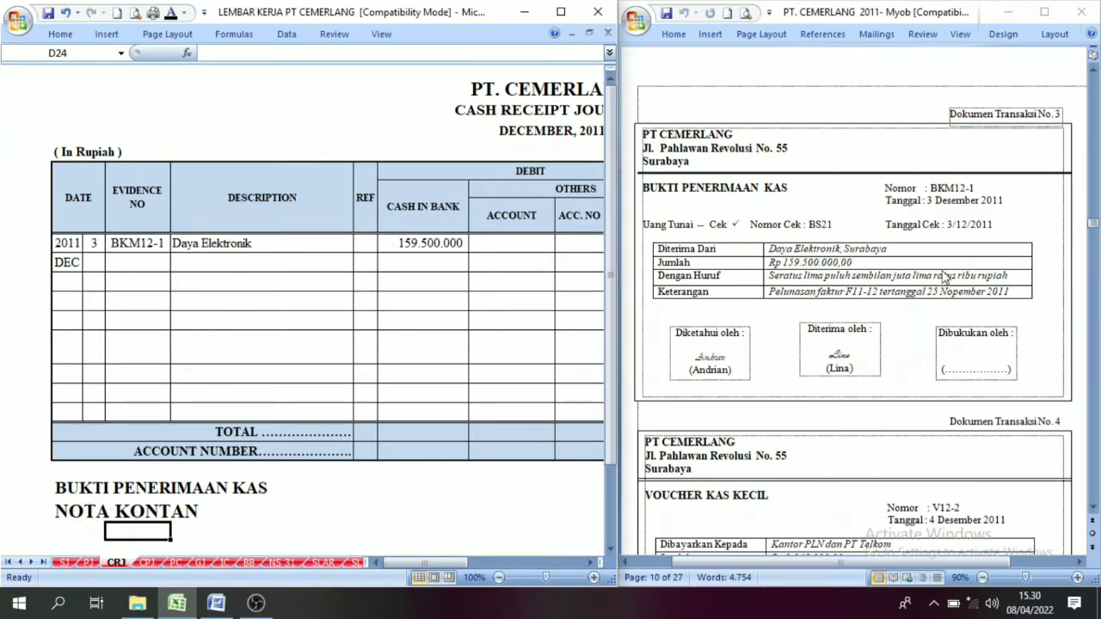
- Look through the transaction documents after Dokumen Transaksi No. 3 for the next Bukti Penerimaan Kas or Nota Kontan
scroll(751, 200, down, 10)
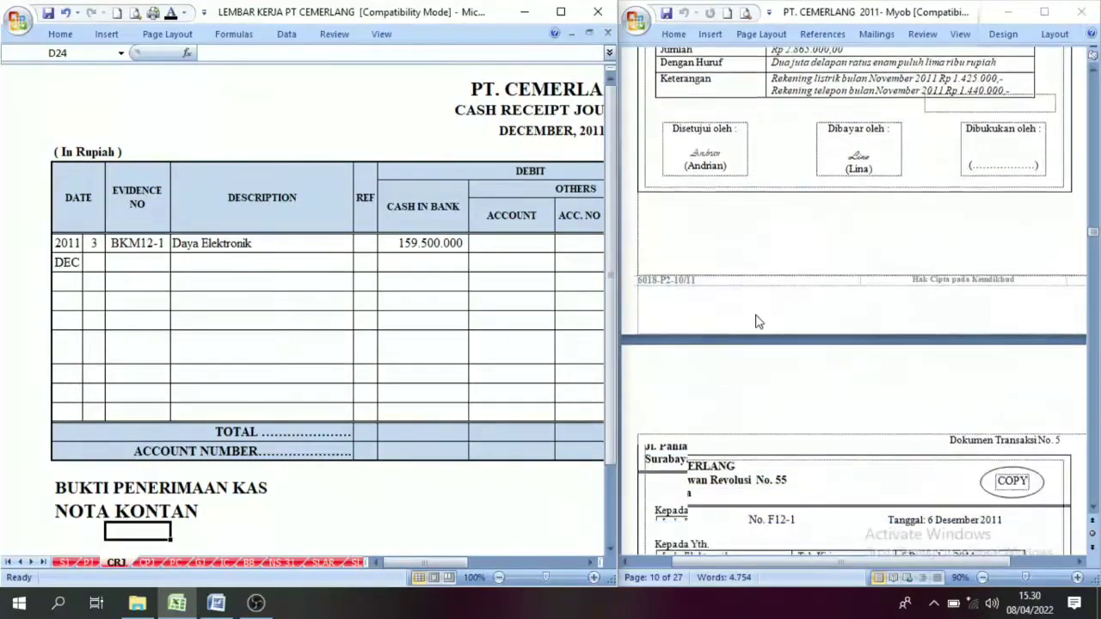
scroll(746, 349, down, 7)
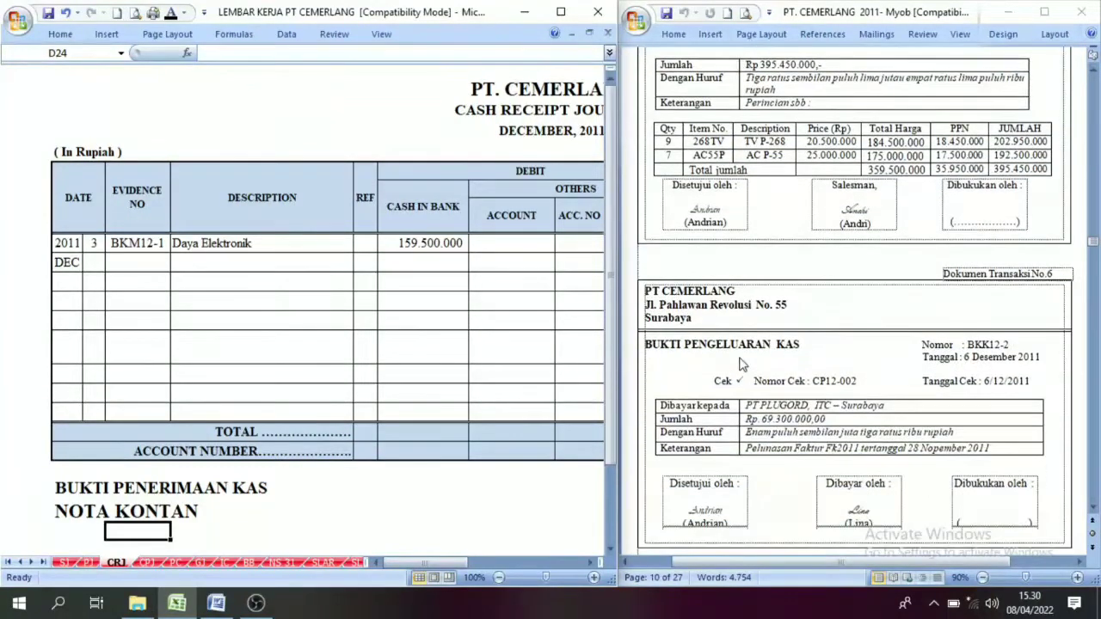
scroll(911, 325, down, 10)
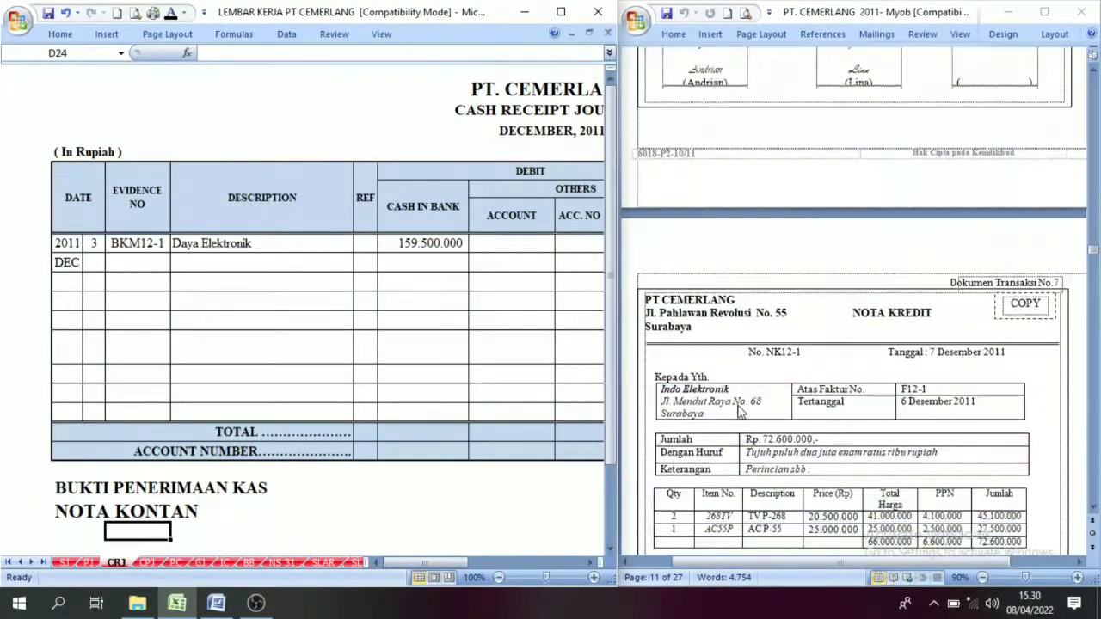
scroll(879, 335, down, 8)
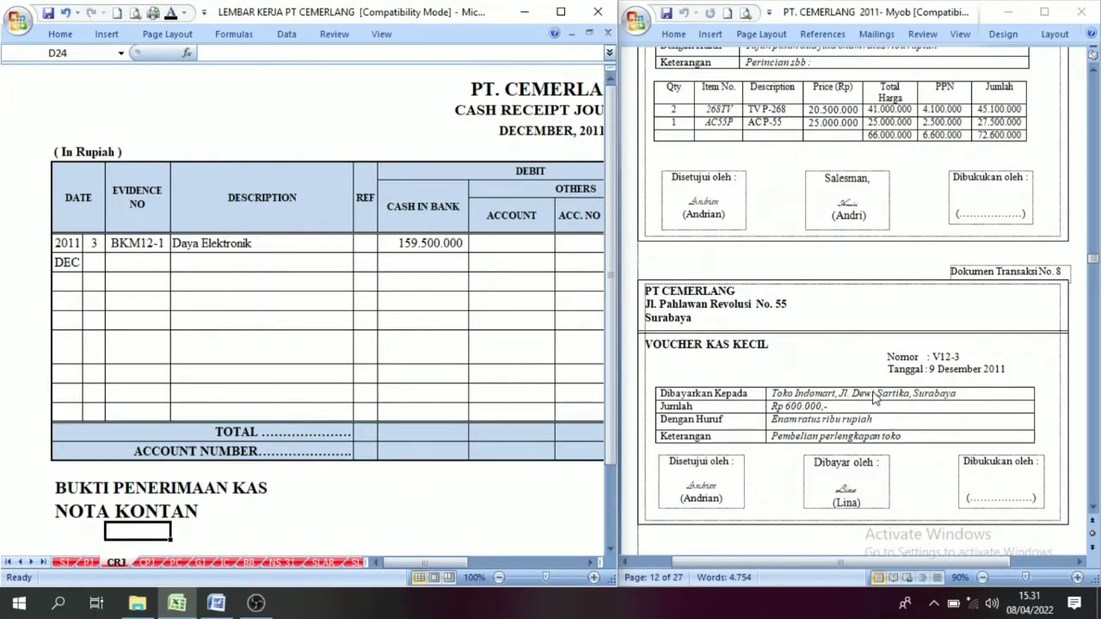
scroll(840, 401, down, 5)
scroll(840, 401, down, 7)
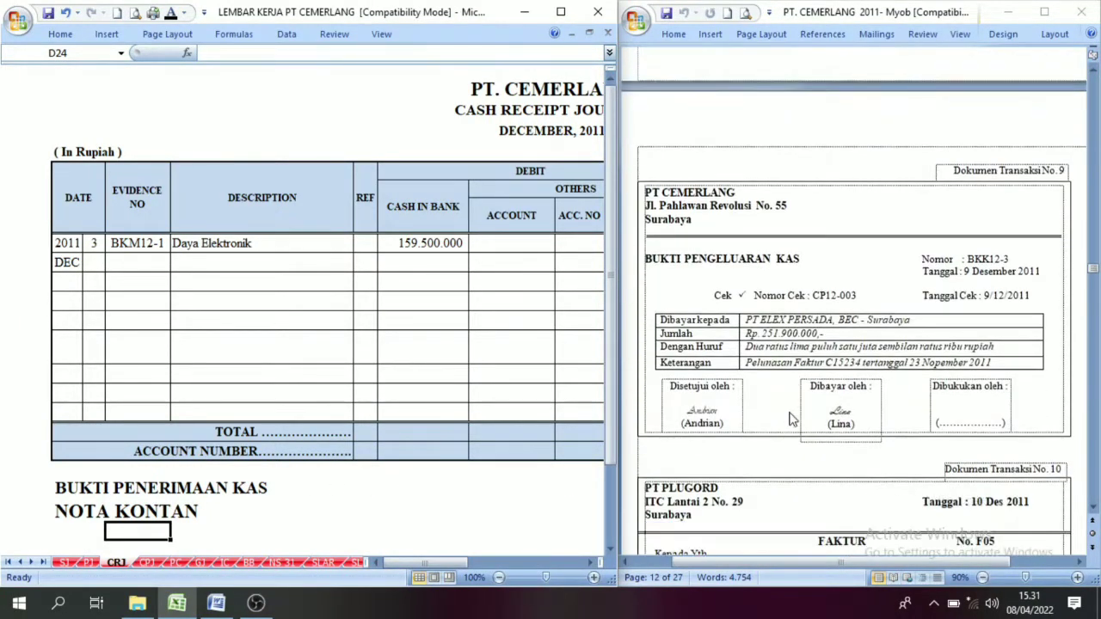
scroll(823, 272, down, 7)
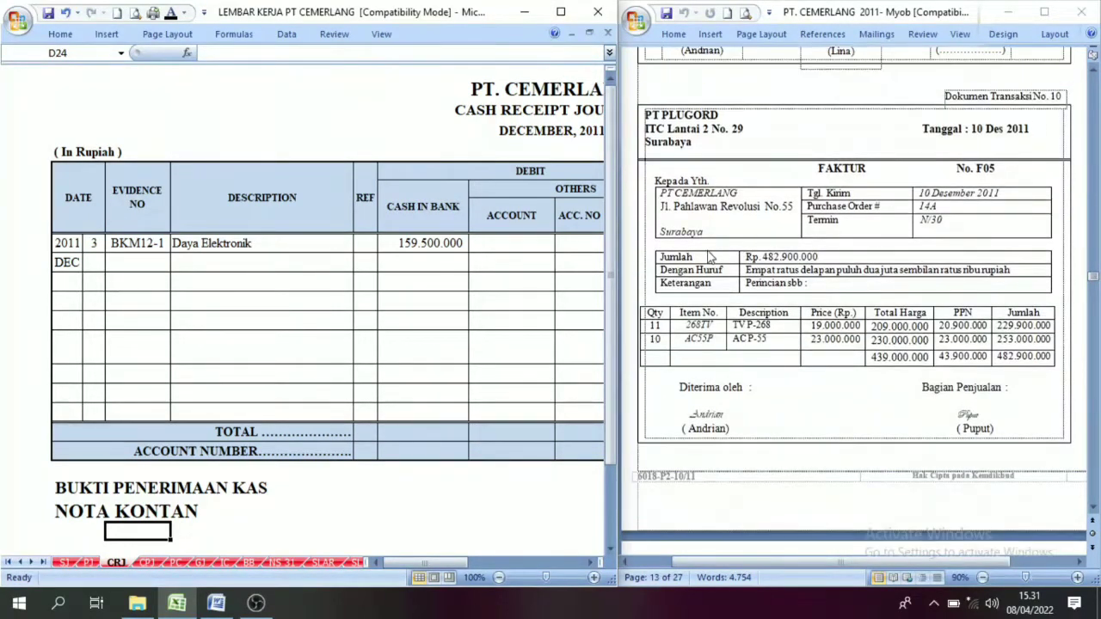
scroll(710, 256, down, 10)
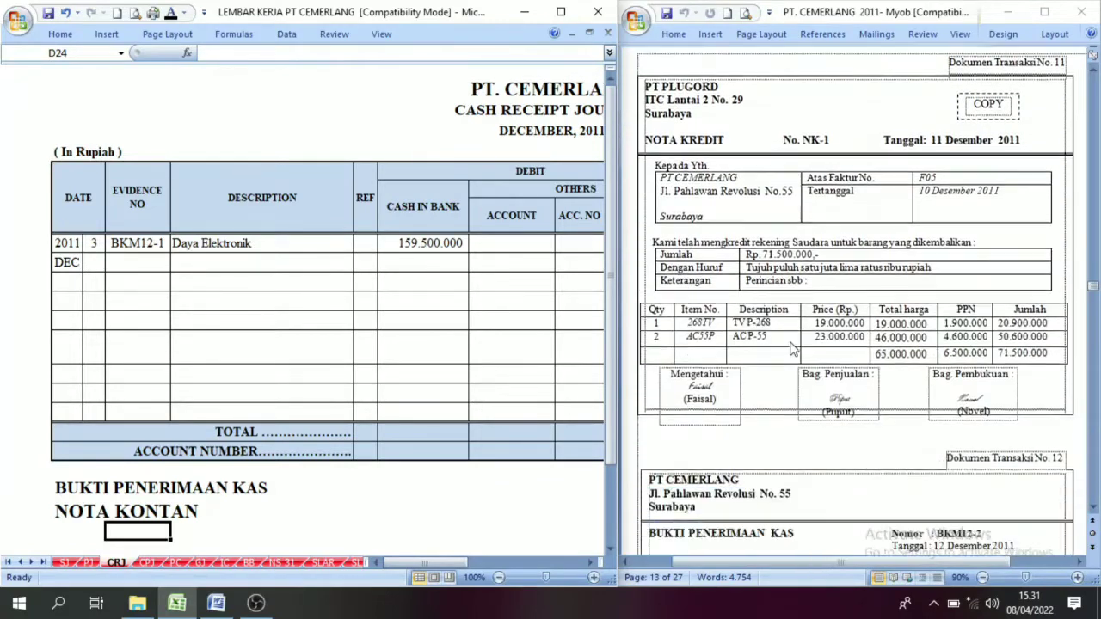
scroll(793, 348, down, 3)
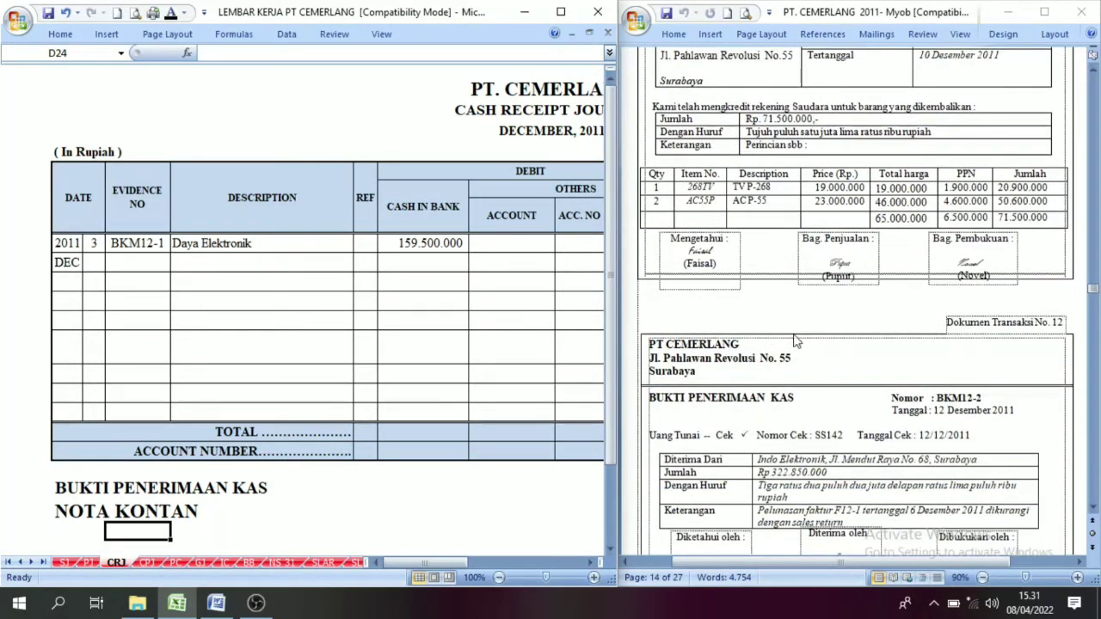
scroll(685, 364, down, 1)
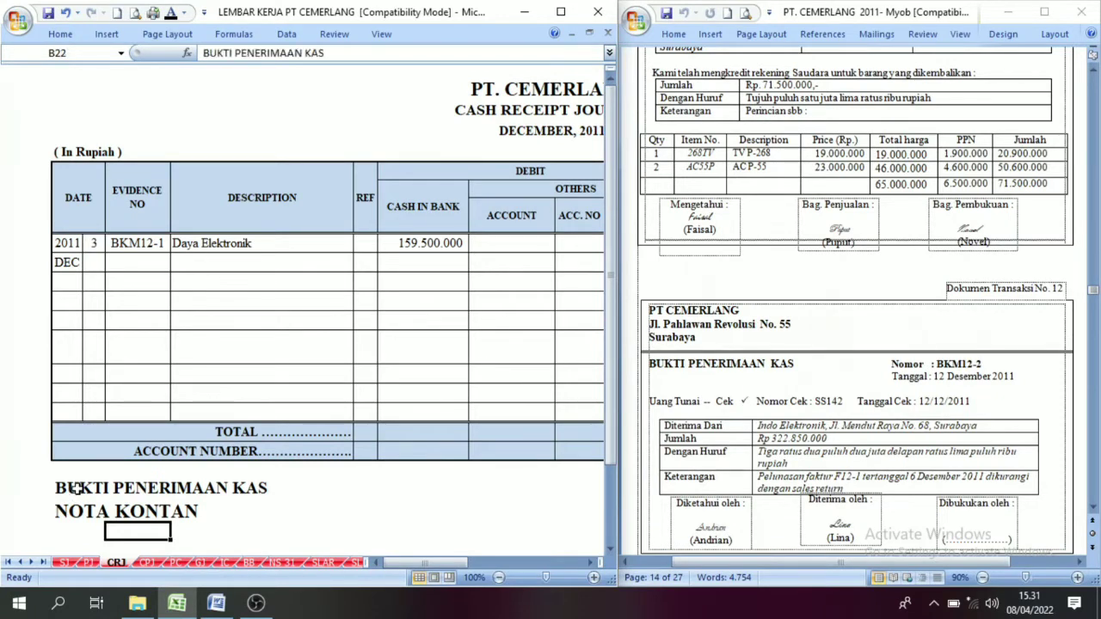
key(Up)
key(Up)
key(Left)
key(Left)
key(Right)
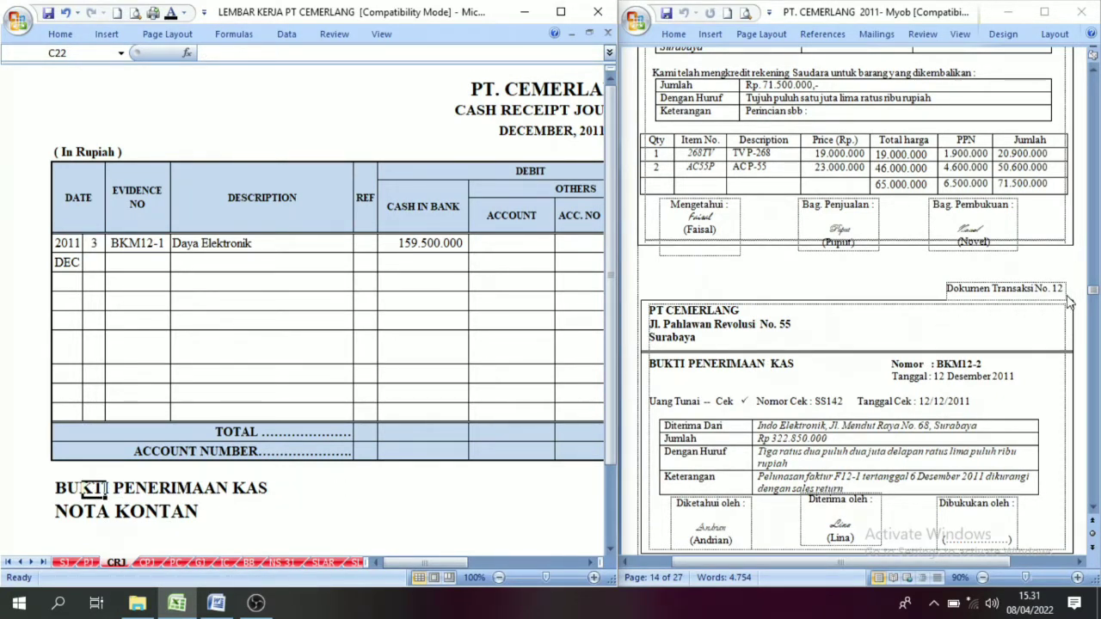
- Reveal date 12, evidence number BKM12-2 and description Indo Elektronik in C11:E11 with the Automatic font colour
click(94, 266)
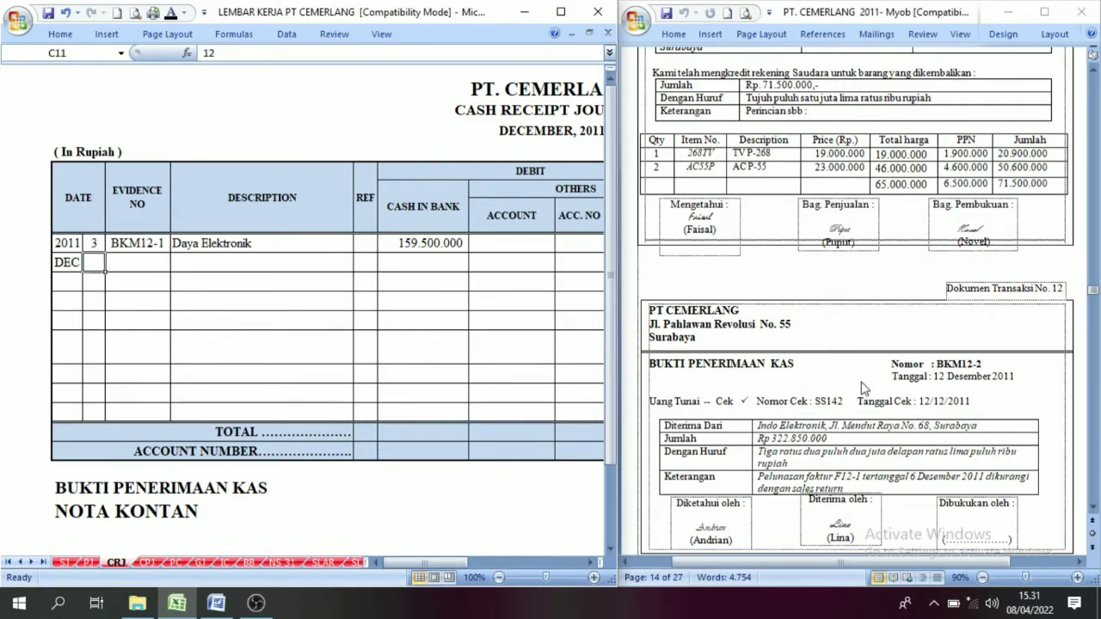
click(146, 264)
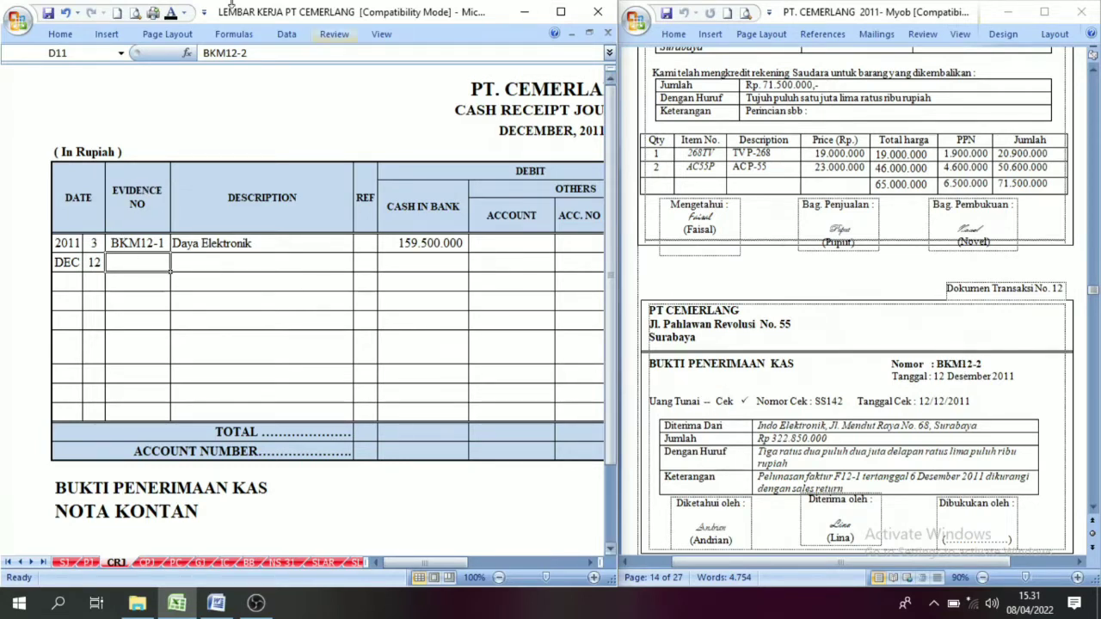
click(226, 265)
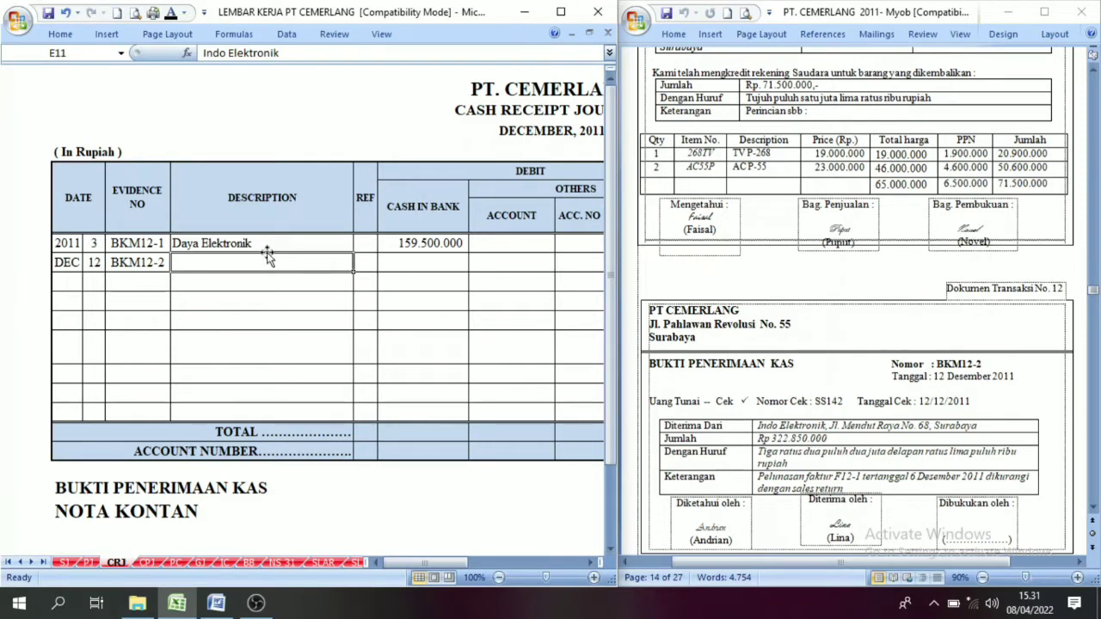
click(170, 16)
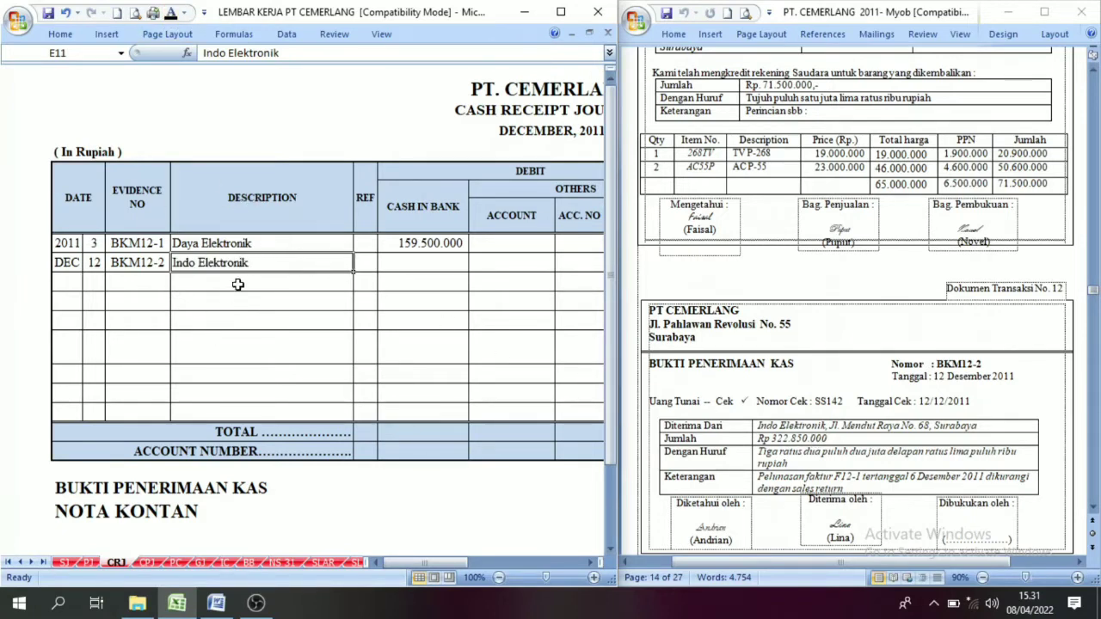
- Reveal the Cash in Bank debit 322.850.000 in G11 with the Automatic font colour
click(403, 268)
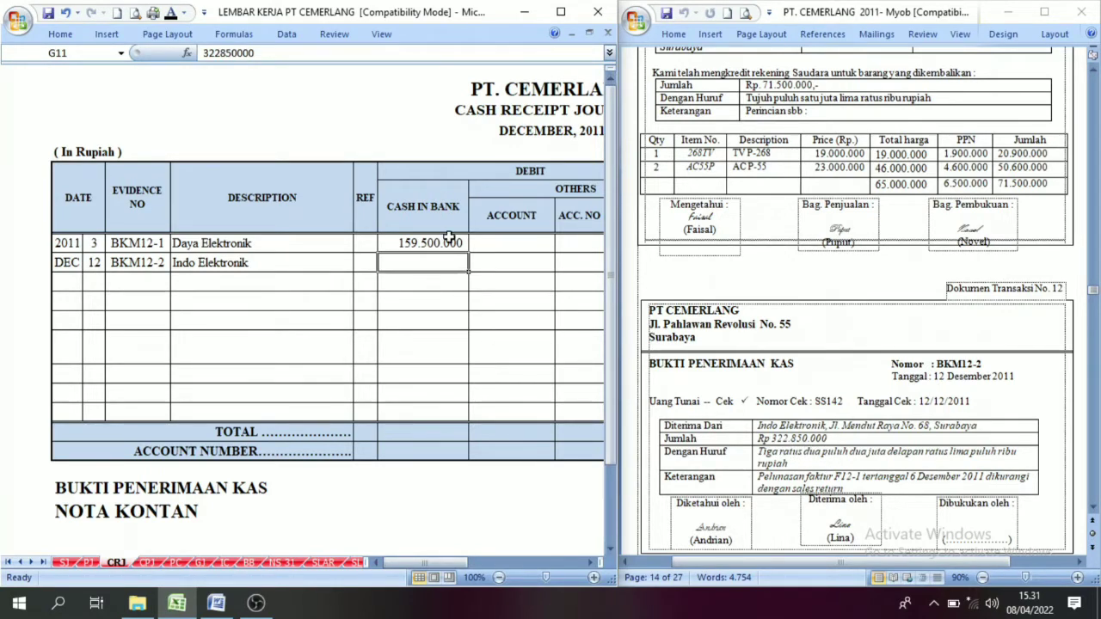
click(171, 53)
click(414, 210)
click(405, 268)
click(411, 206)
click(402, 266)
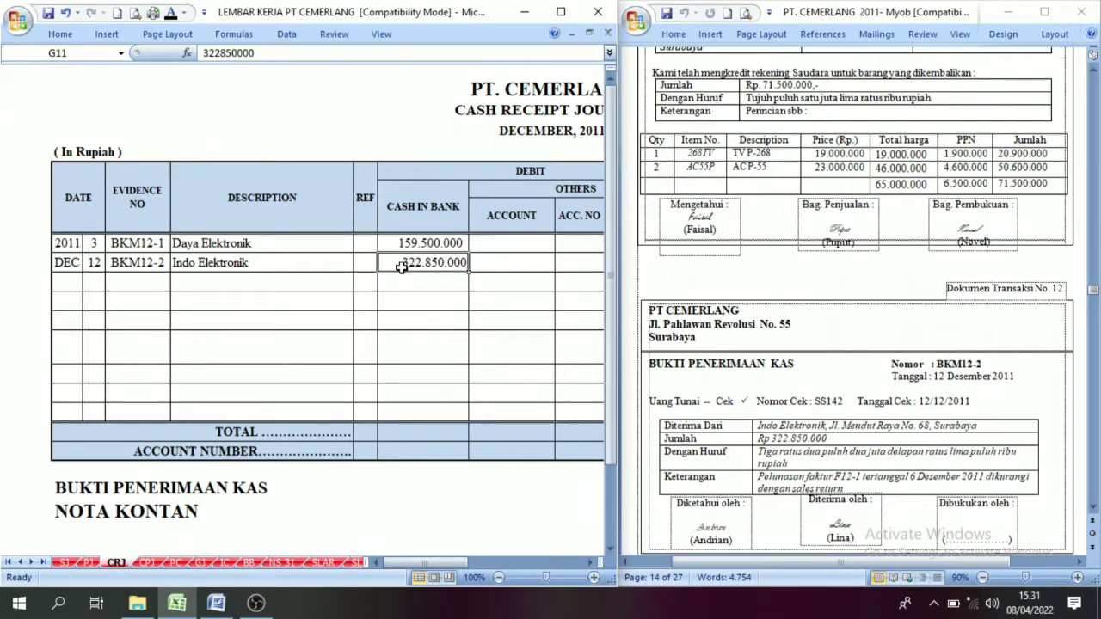
click(407, 219)
click(407, 256)
click(494, 324)
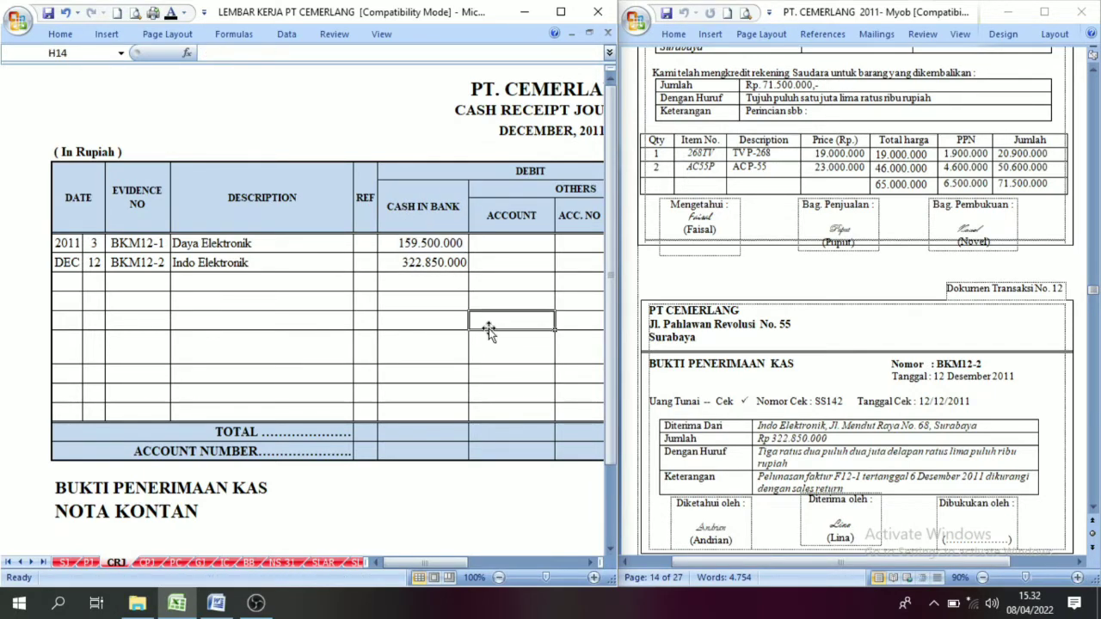
click(409, 262)
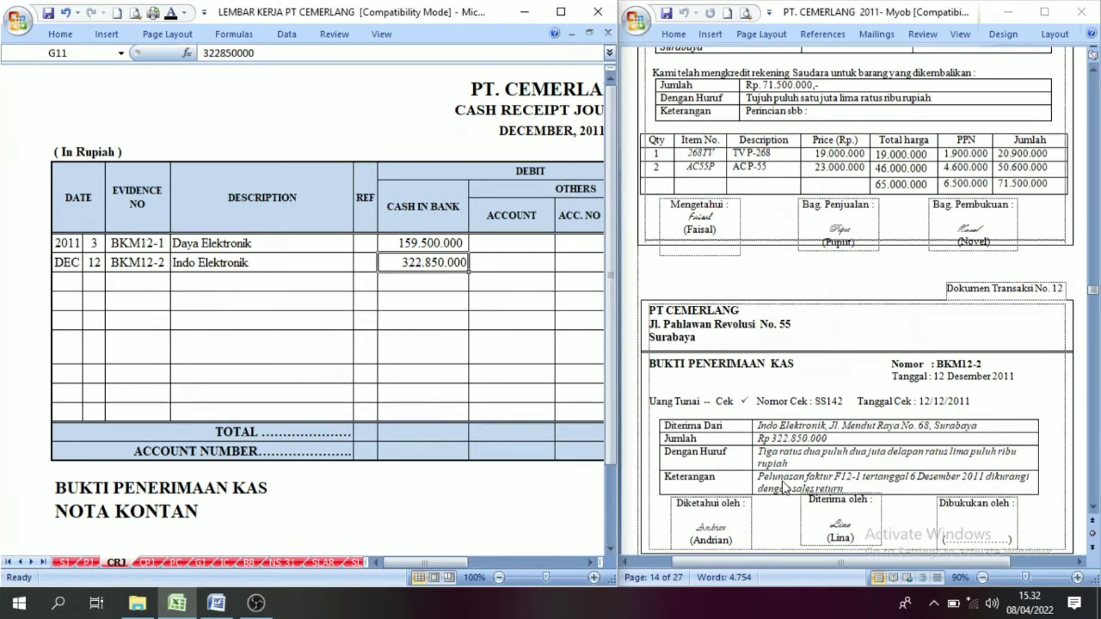
- Examine the Account Receivable credit cell K11 in the Indo Elektronik row alongside receipt BKM12-2
click(590, 561)
click(590, 562)
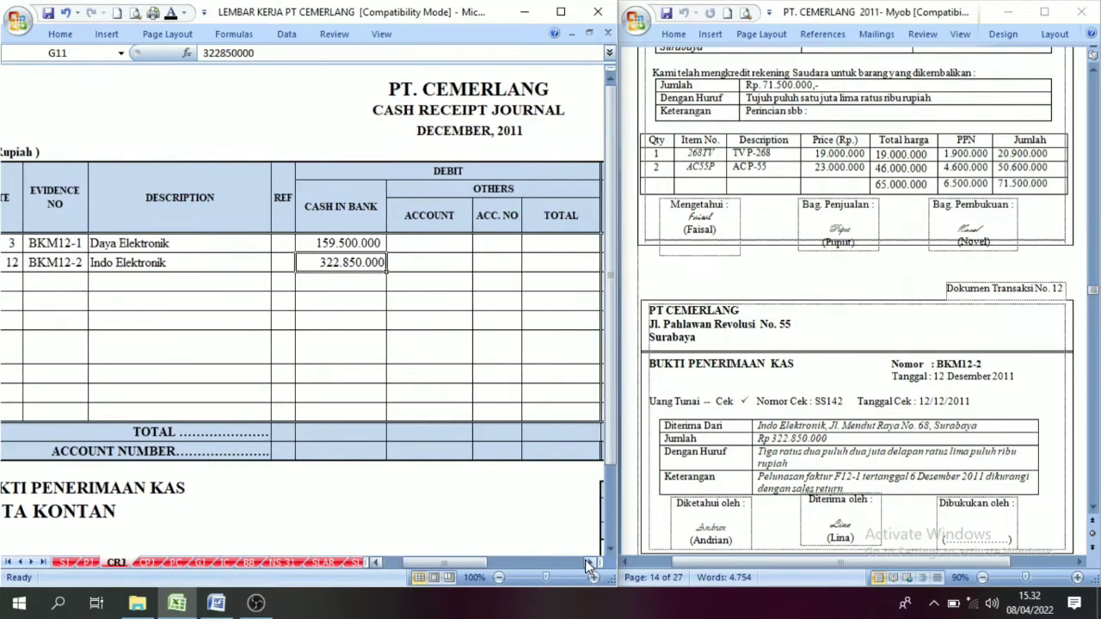
click(590, 561)
click(771, 480)
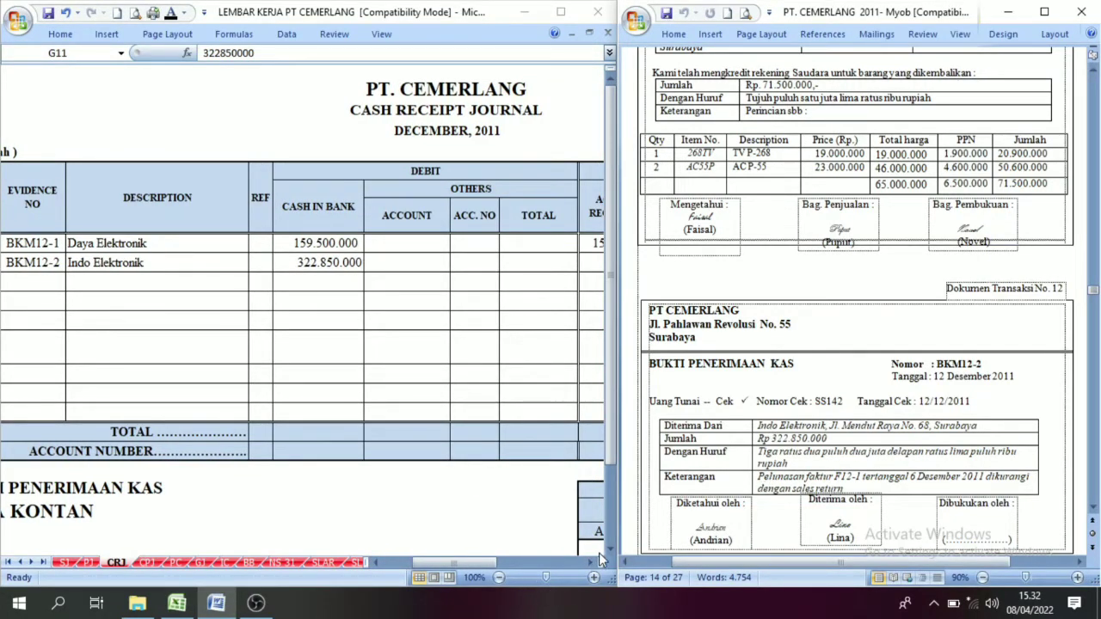
click(590, 563)
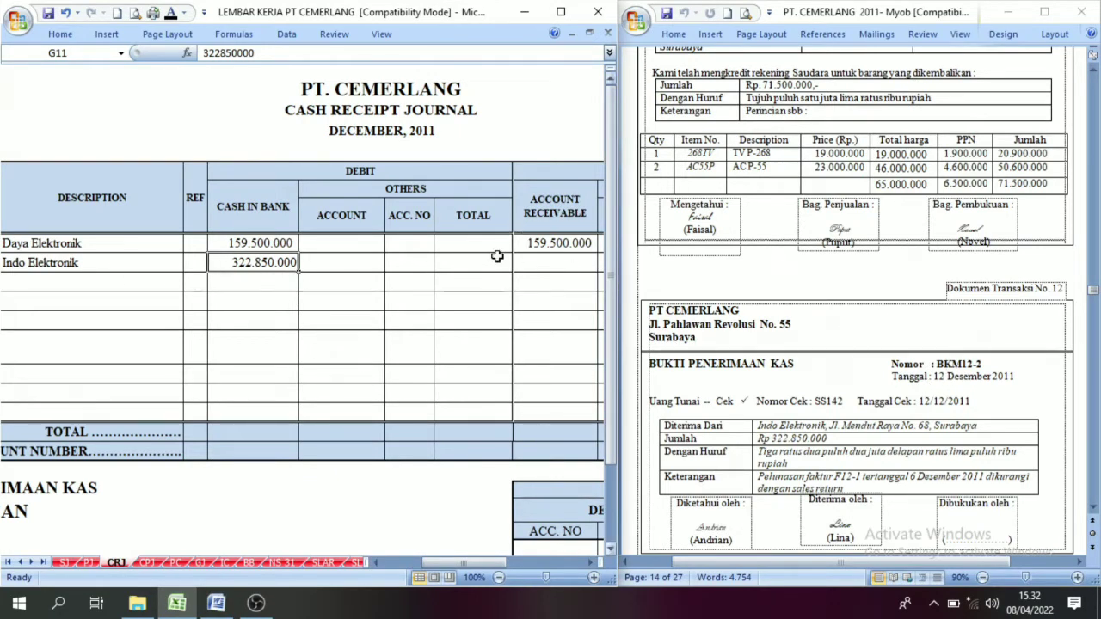
mouse_move(486, 562)
mouse_down()
mouse_move(451, 563)
mouse_move(496, 578)
mouse_up()
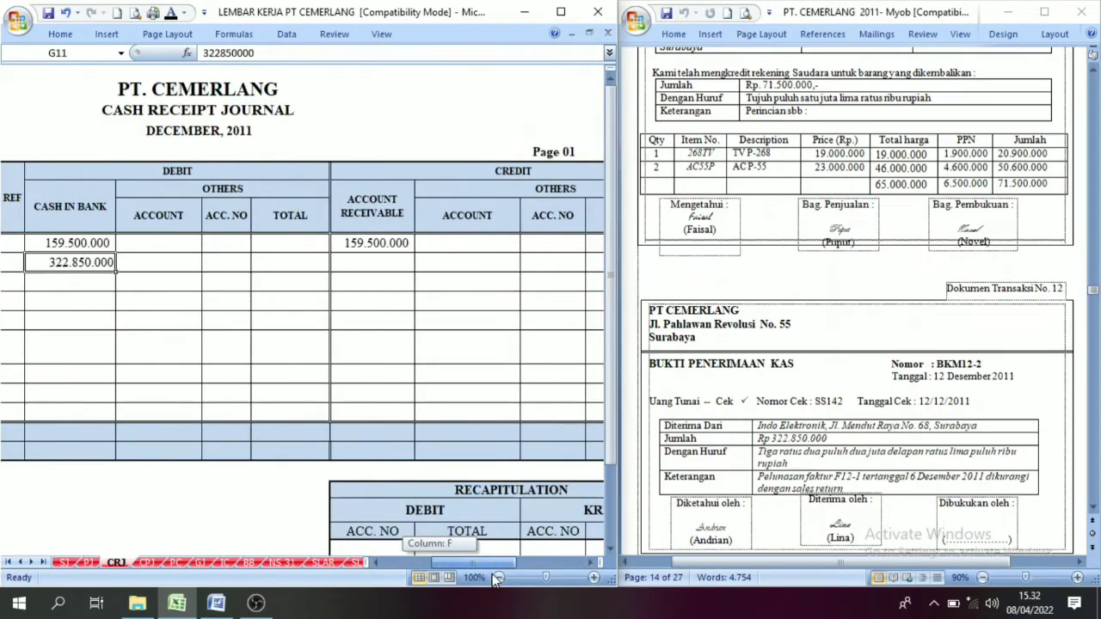
click(356, 264)
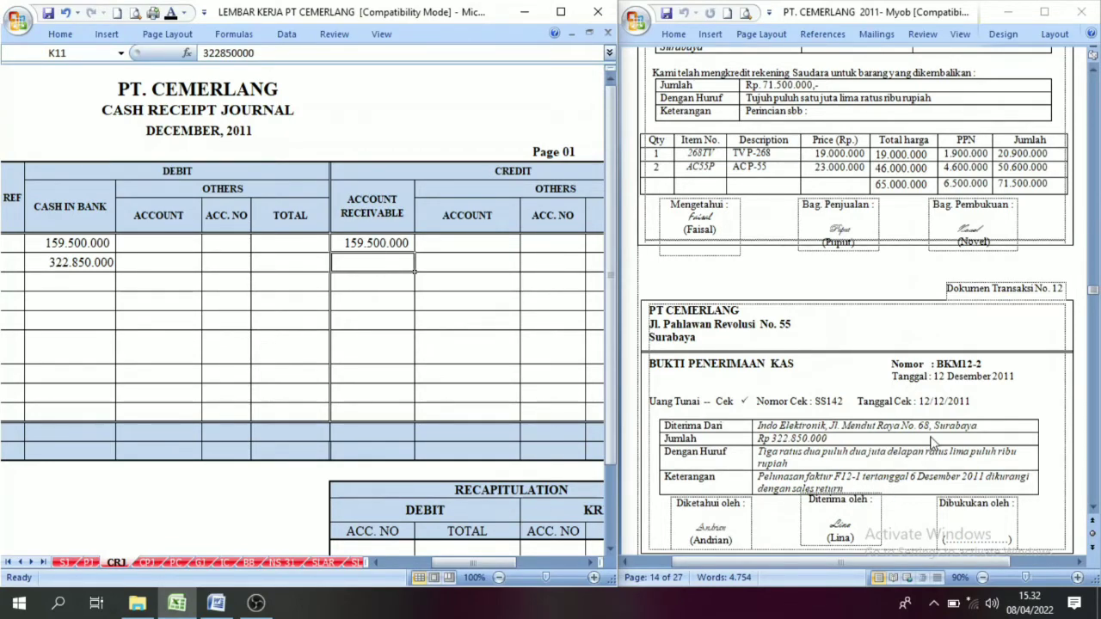
- Check sales invoice F12-1 to Indo Elektronik in Dokumen Transaksi No. 5, highlighting its PPN and JUMLAH totals
scroll(996, 388, up, 20)
scroll(996, 389, up, 15)
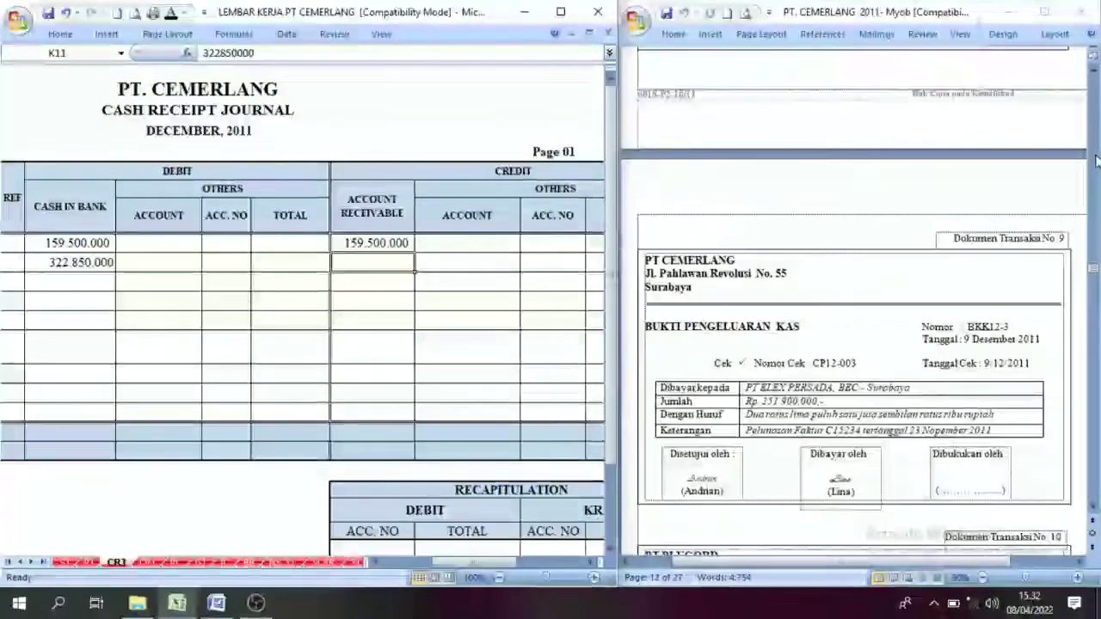
scroll(982, 451, up, 12)
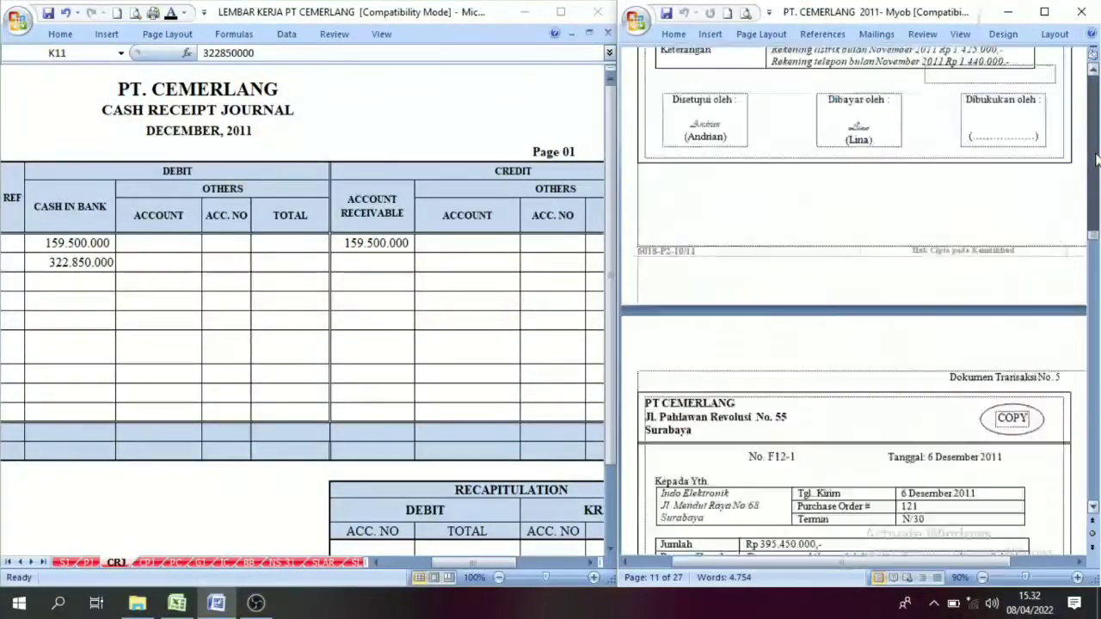
scroll(984, 454, down, 5)
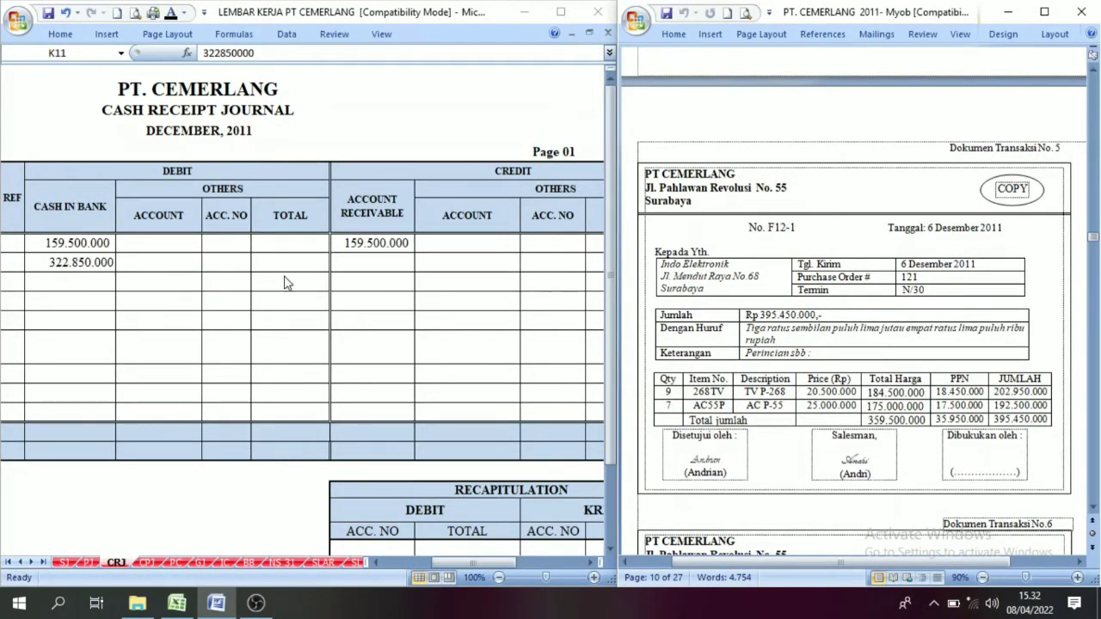
drag(473, 564, 412, 564)
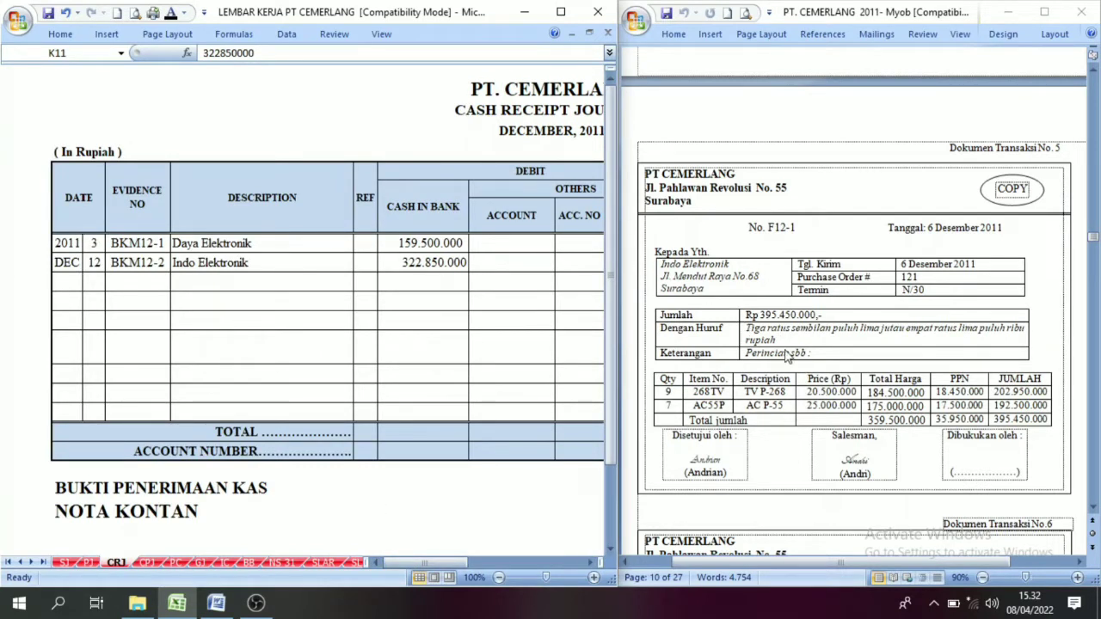
click(1001, 419)
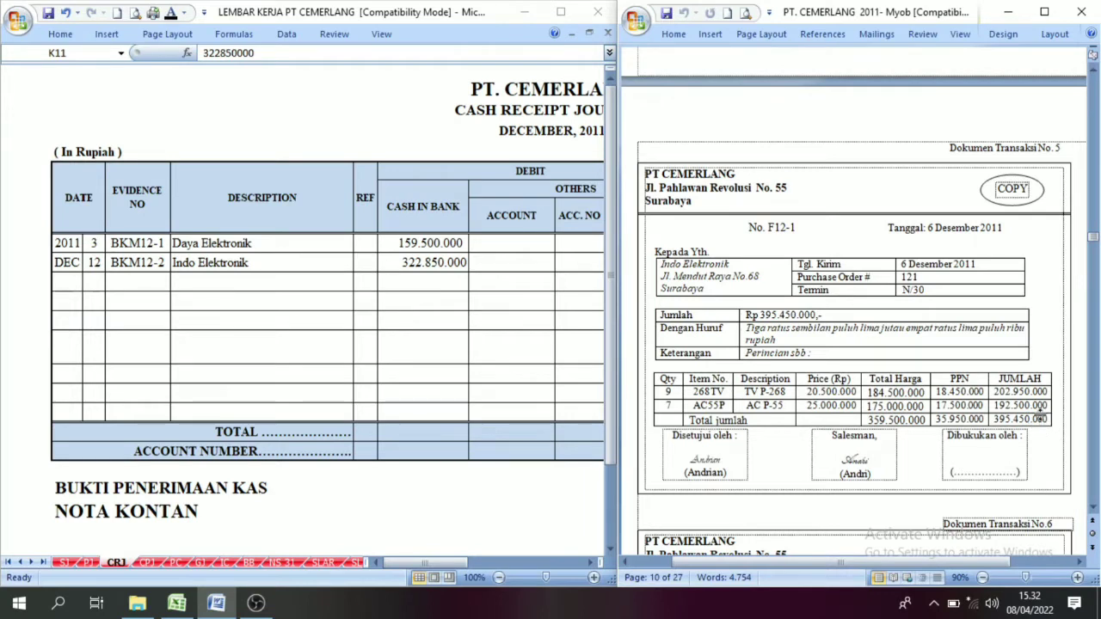
drag(1049, 418, 967, 423)
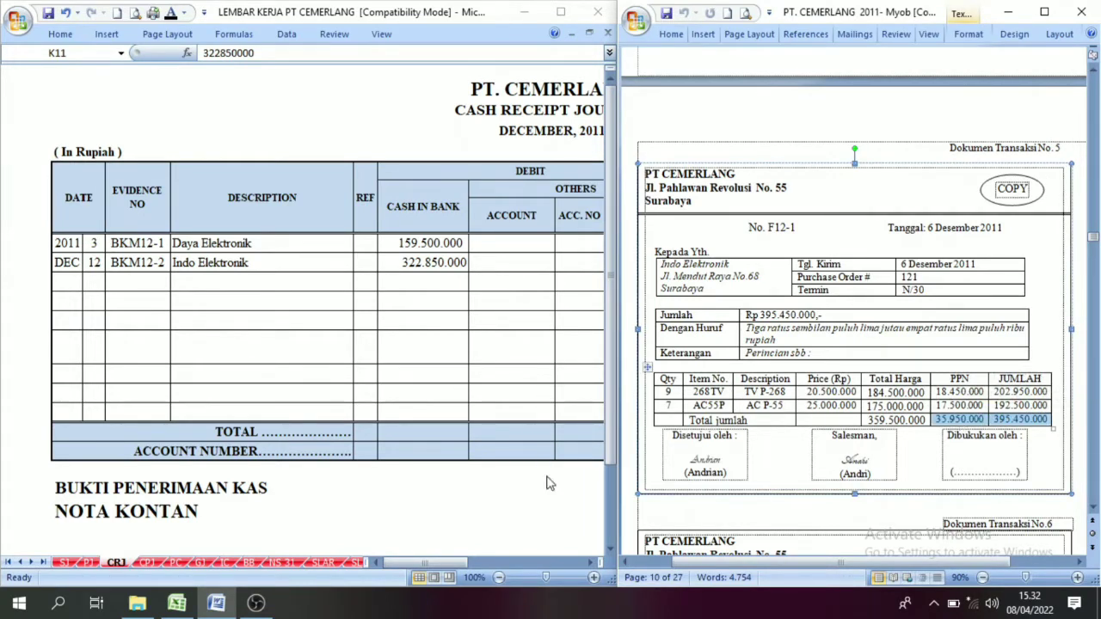
- Examine the return amount on Nota Kredit NK12-1 for Indo Elektronik in Dokumen Transaksi No. 7
scroll(751, 483, down, 1)
scroll(751, 483, down, 6)
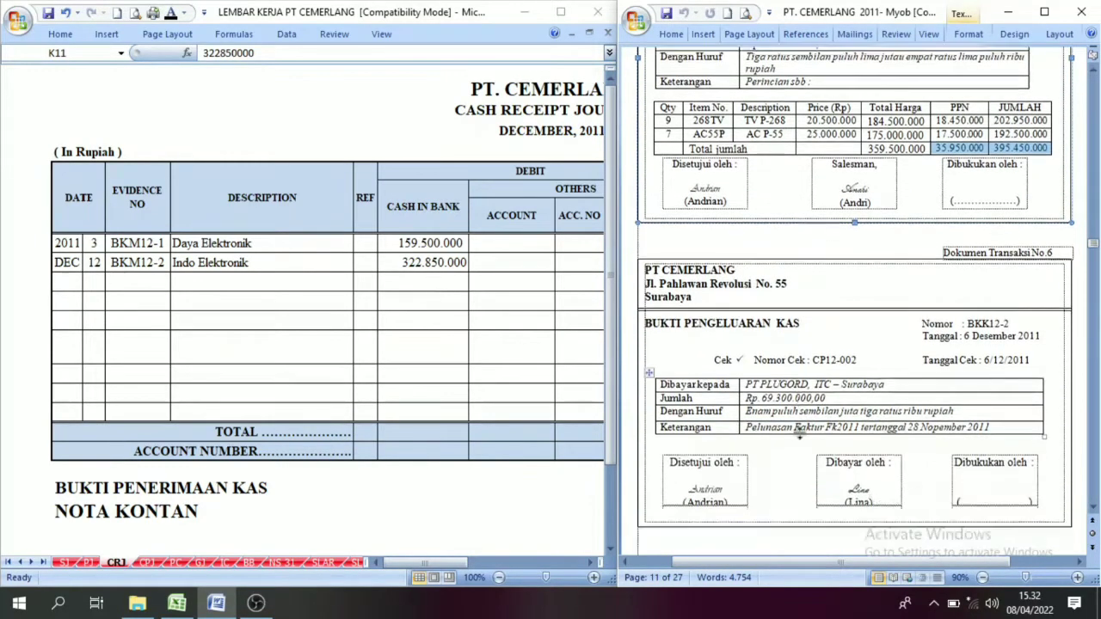
scroll(895, 311, up, 3)
click(921, 344)
scroll(847, 415, down, 12)
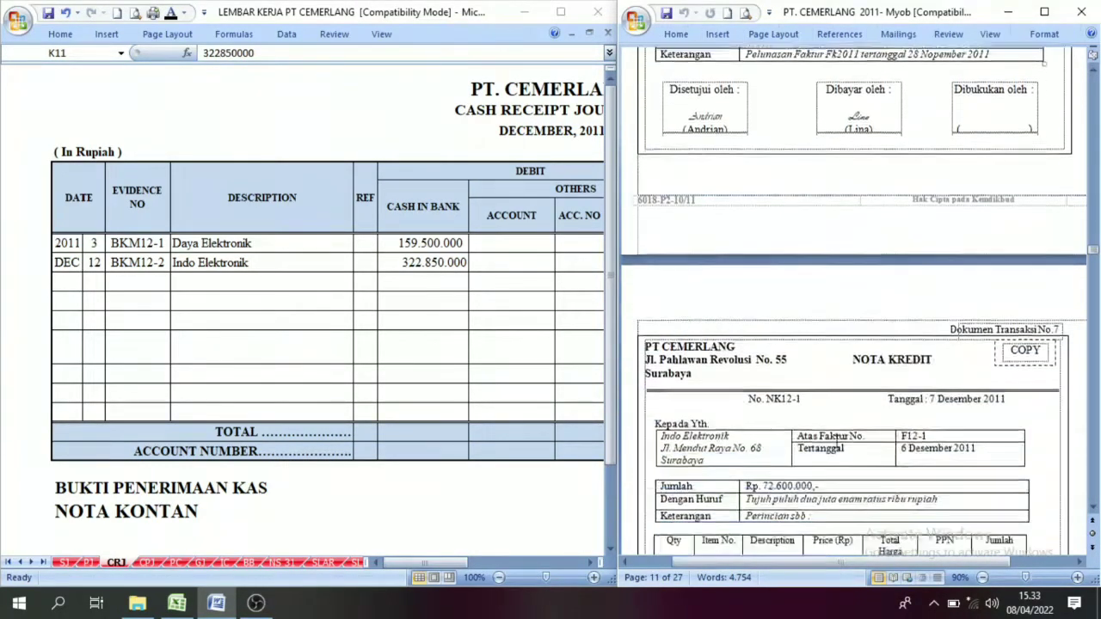
scroll(861, 352, down, 4)
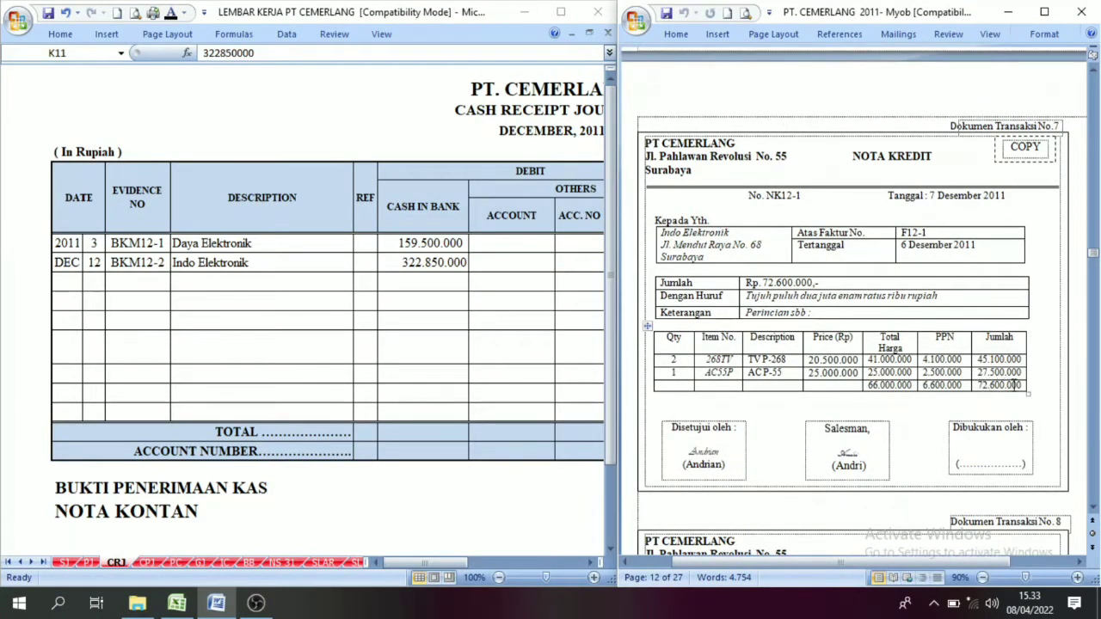
- Enter the JUMLAH total of invoice F12-1 from Dokumen Transaksi No. 5, 395450000, in scratch cell G23 below the journal
click(222, 134)
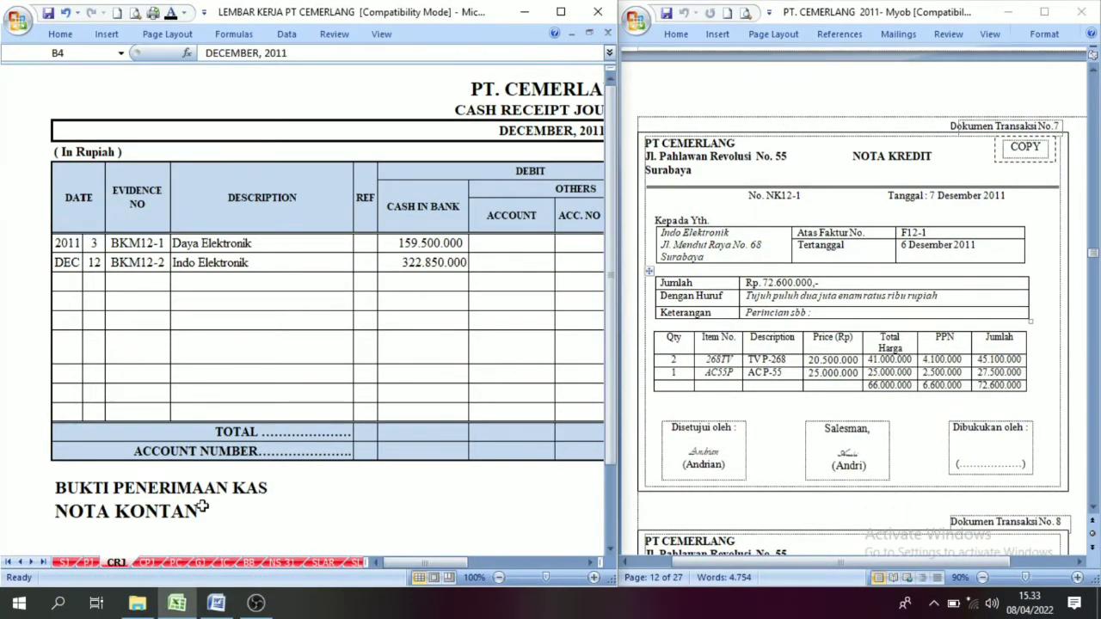
click(283, 527)
click(340, 509)
click(424, 509)
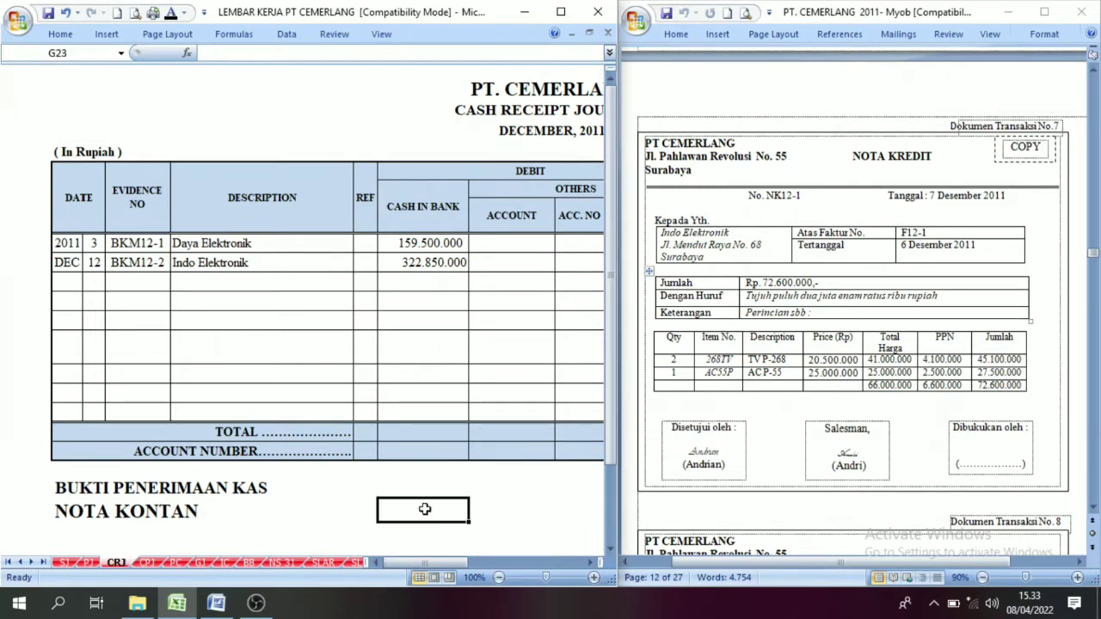
scroll(860, 370, up, 10)
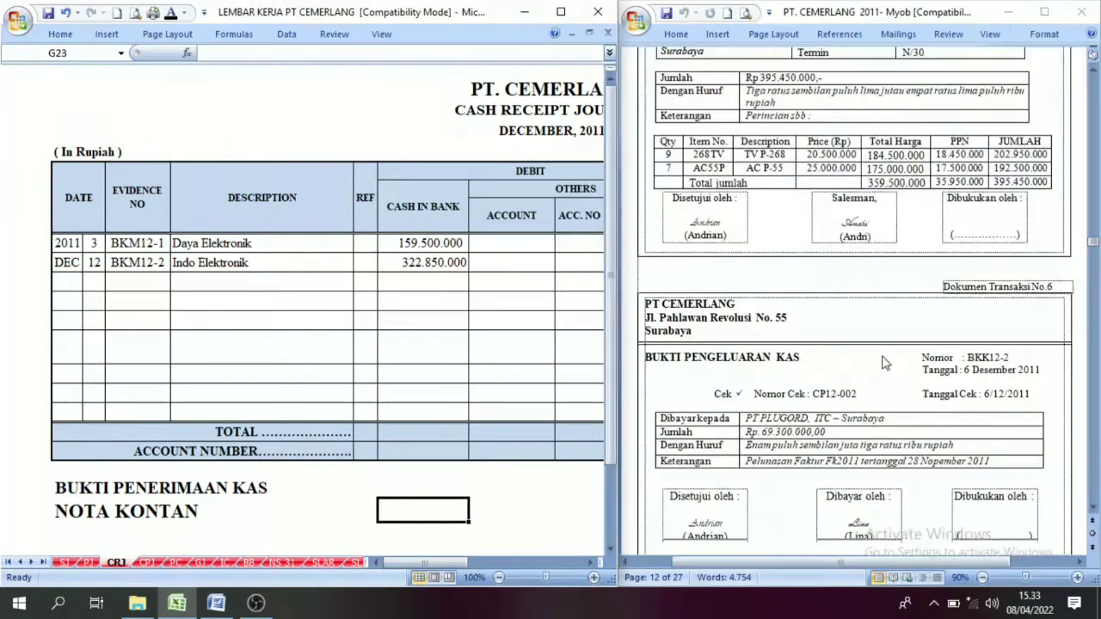
scroll(886, 363, up, 5)
scroll(999, 365, down, 2)
scroll(999, 344, up, 3)
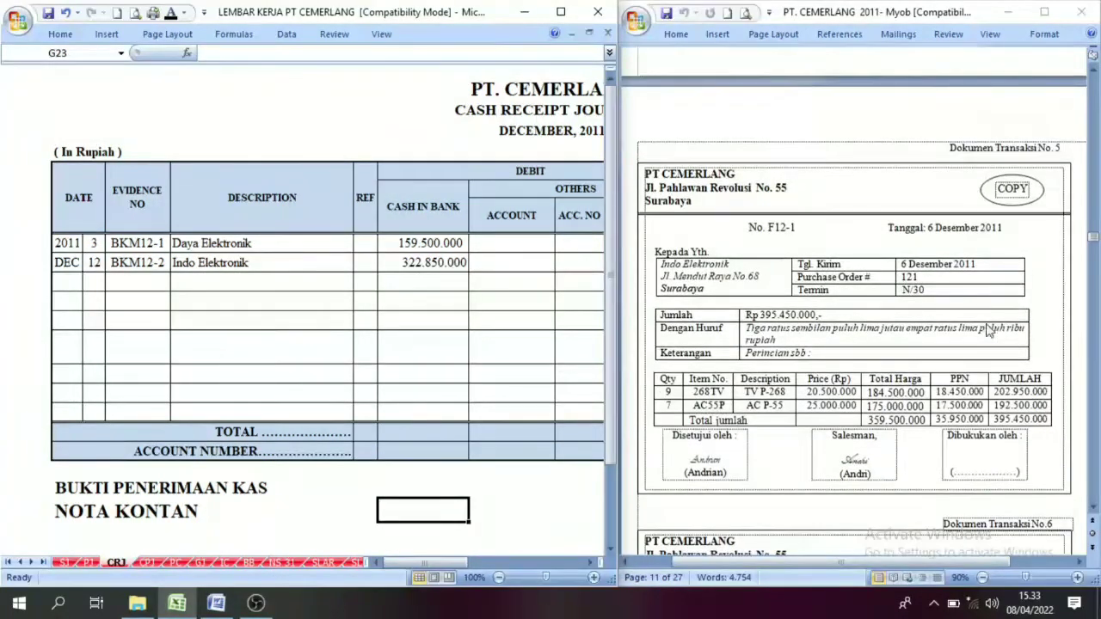
scroll(976, 426, down, 2)
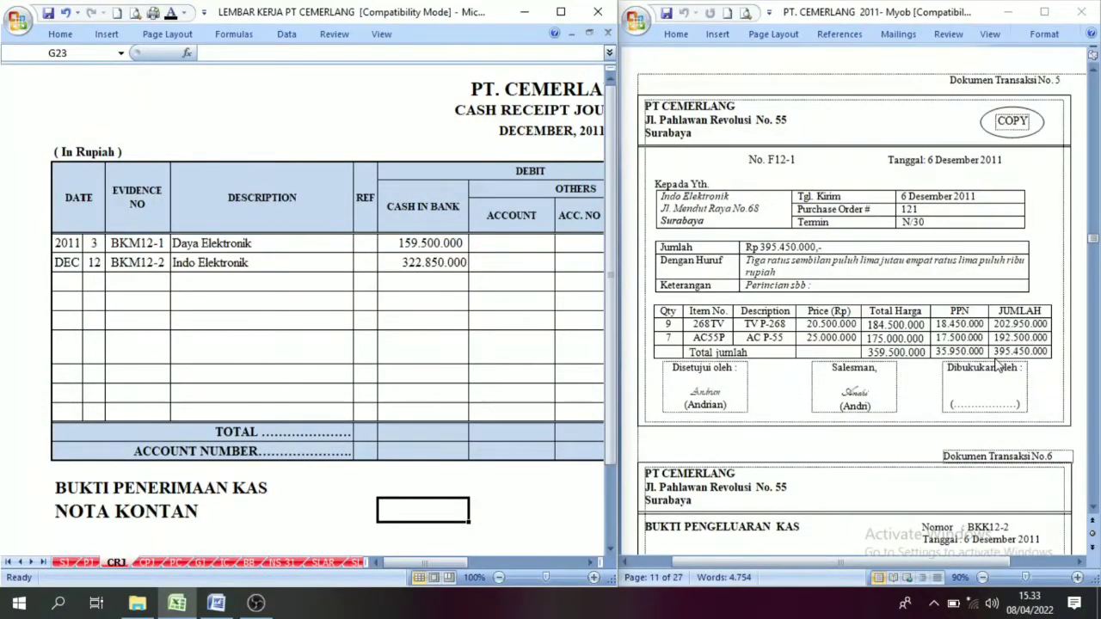
text(3954)
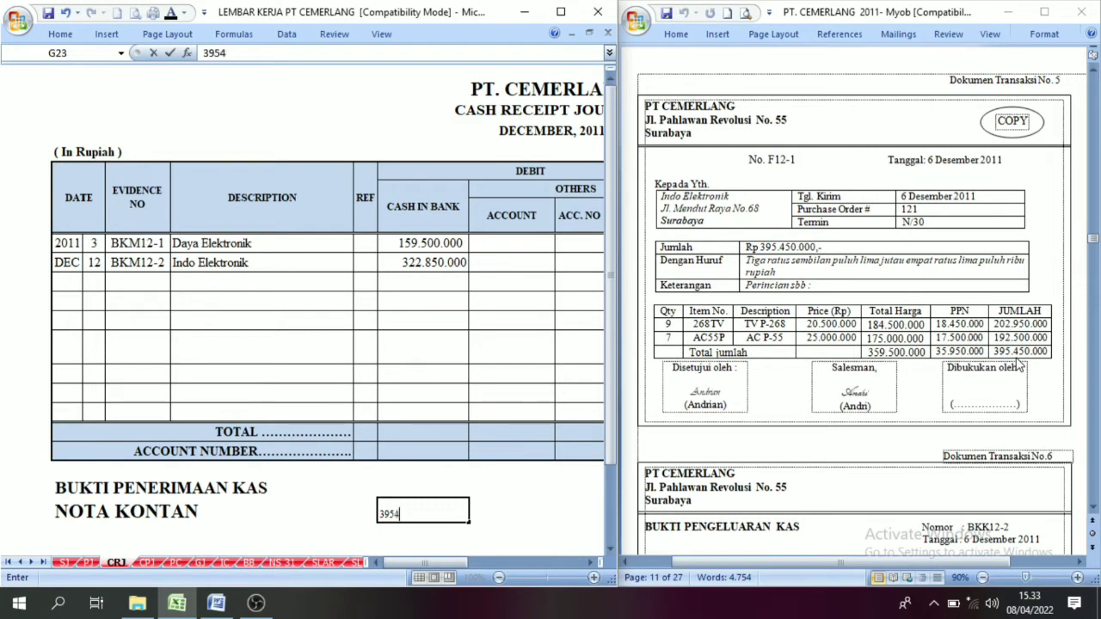
text(50000)
key(Return)
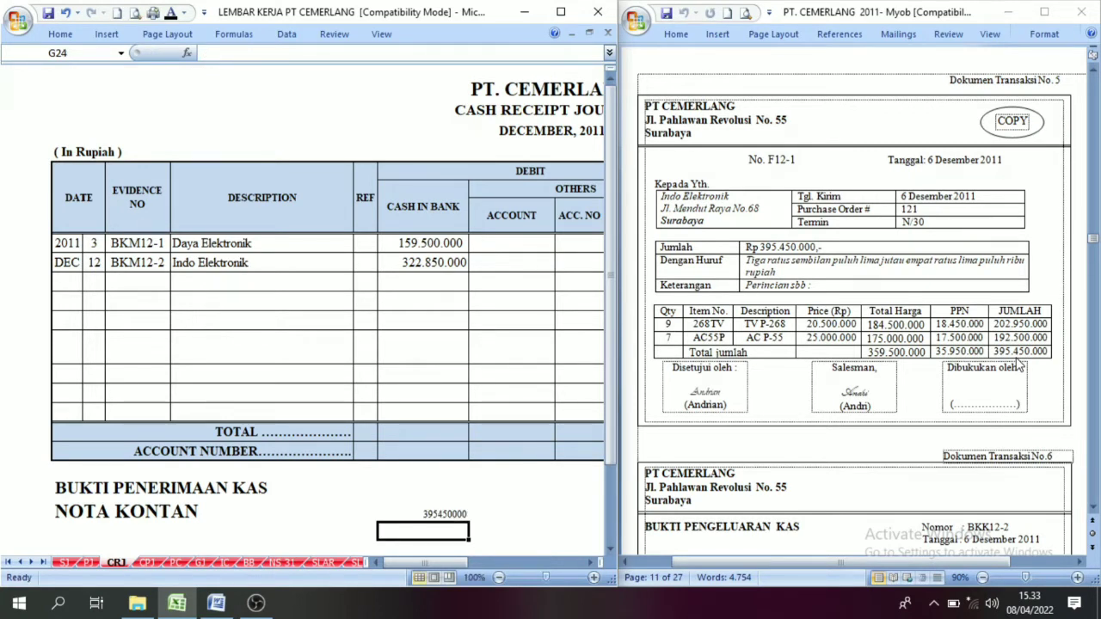
- Enter the return total of Nota Kredit NK12-1 from Dokumen Transaksi No. 7, 72600000, in scratch cell G24
scroll(877, 457, down, 10)
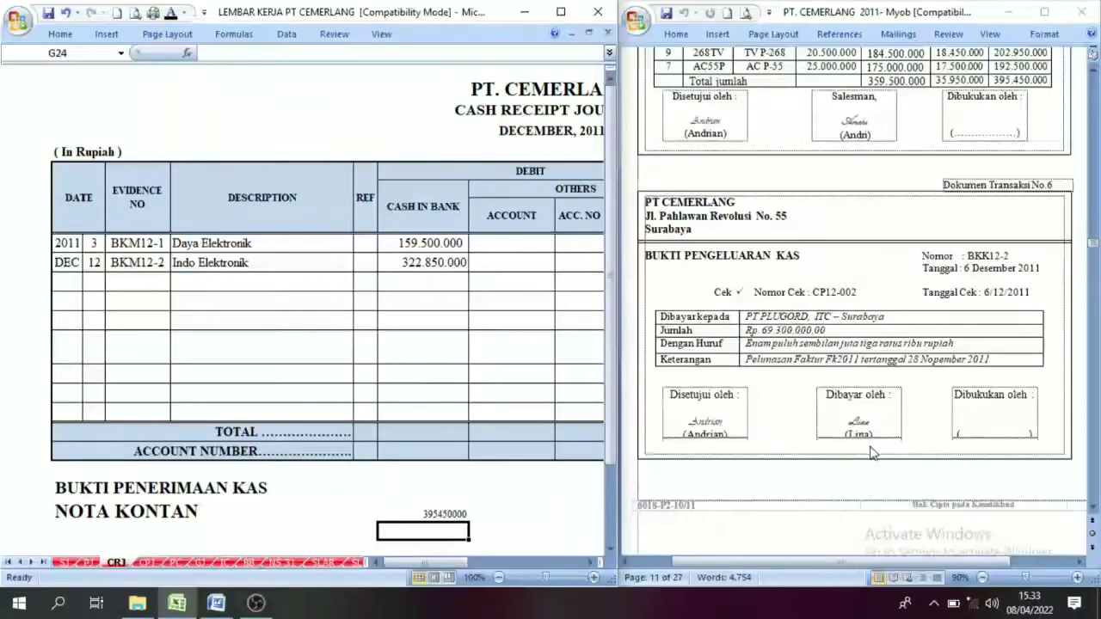
scroll(876, 458, down, 1)
scroll(815, 441, down, 4)
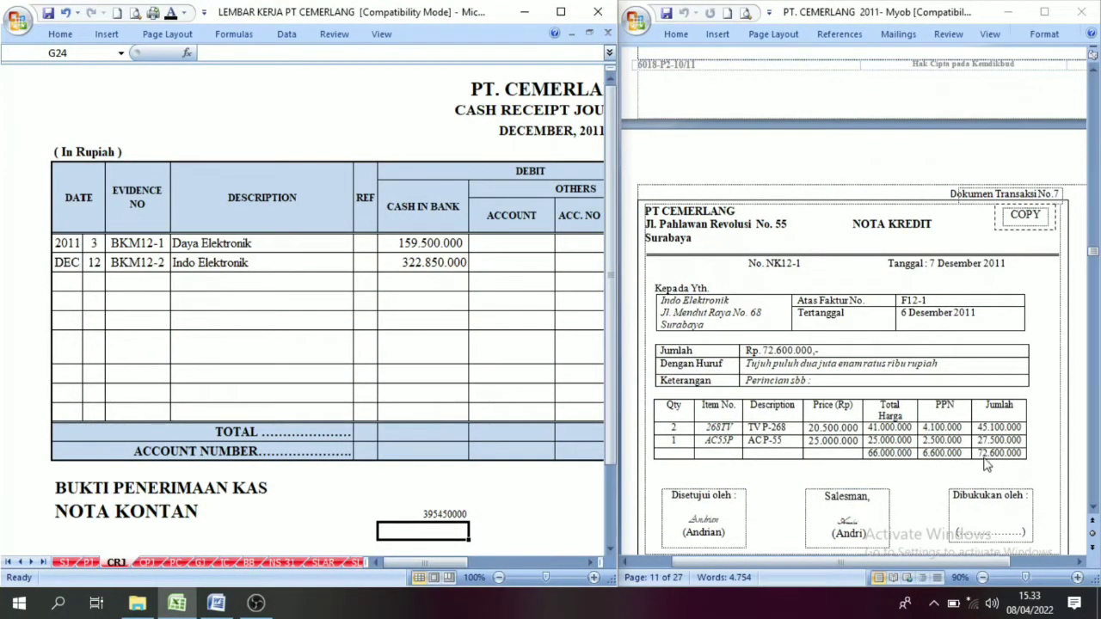
text(72600)
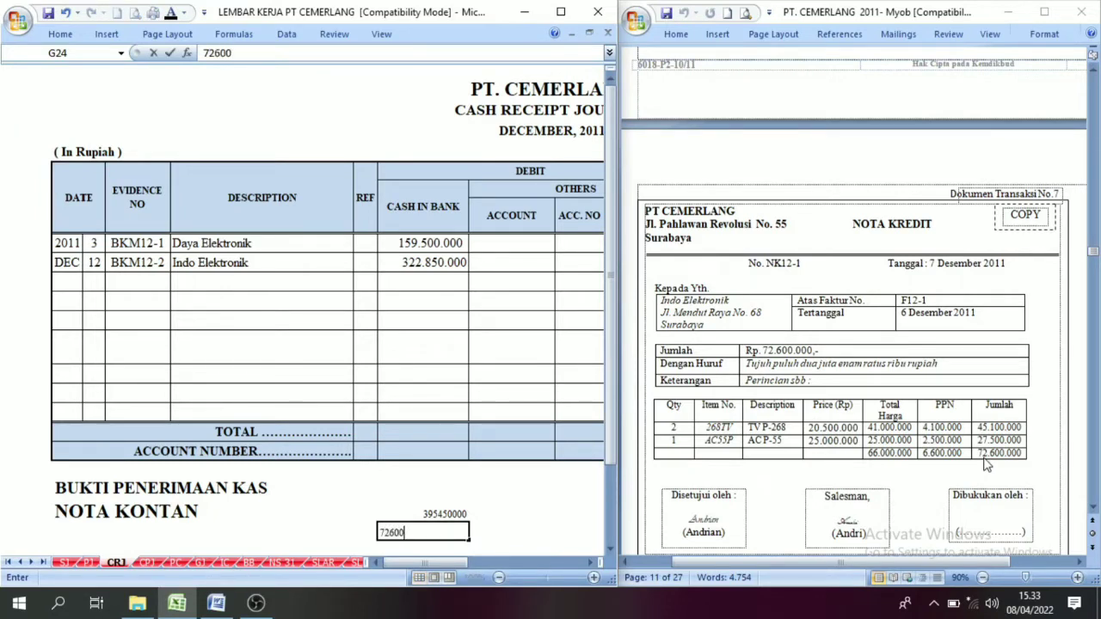
text(000)
key(Return)
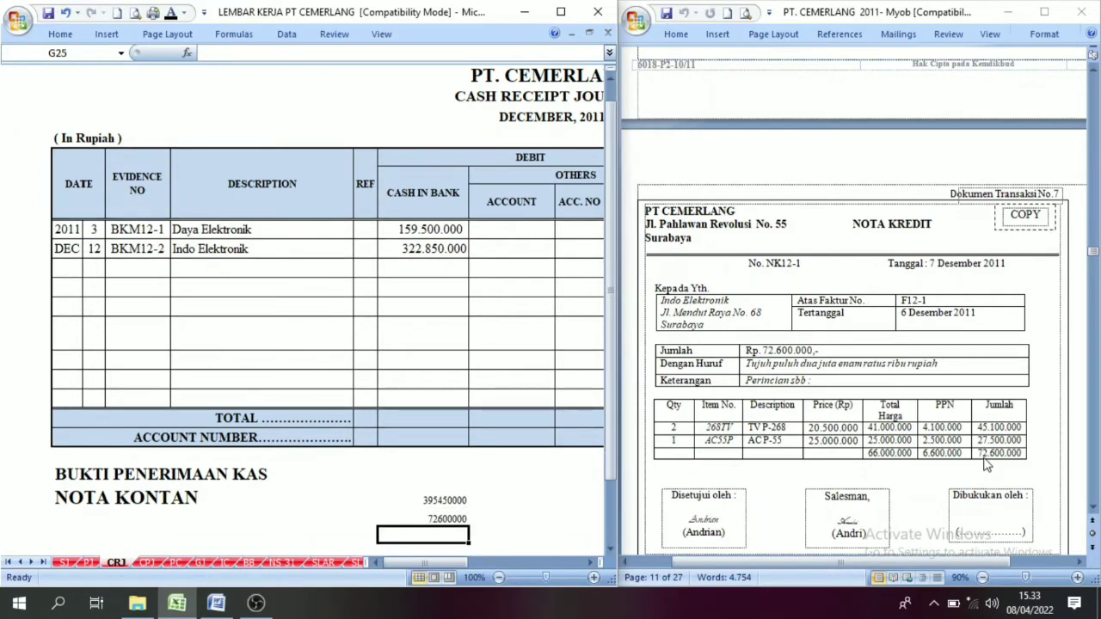
- Subtract the credit note amount from the invoice amount with the formula =G23-G24 in cell G25
click(440, 502)
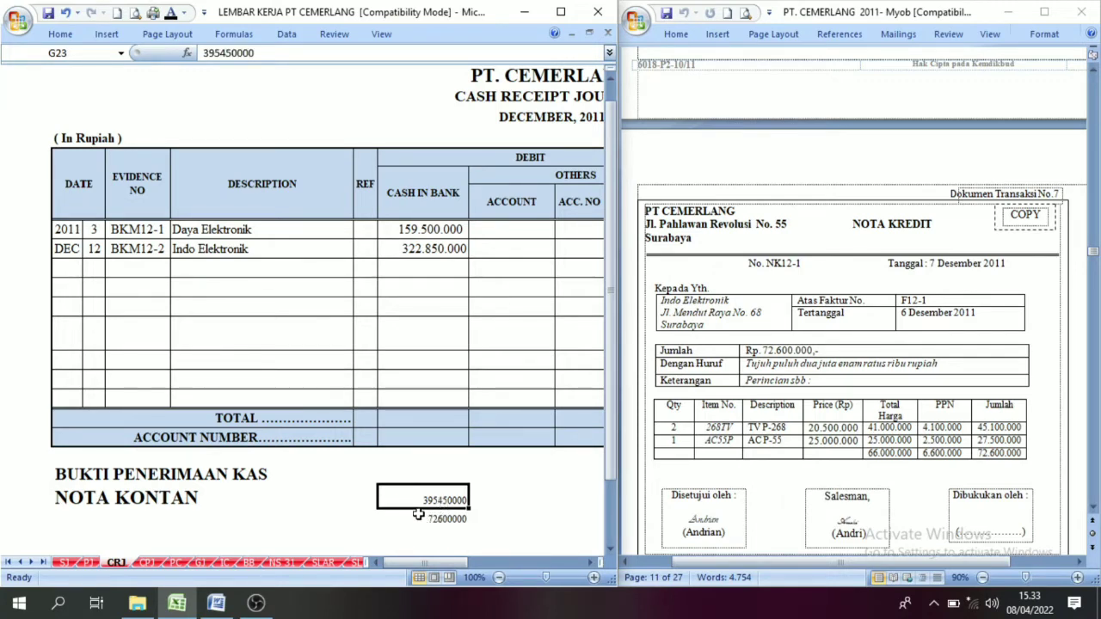
click(436, 516)
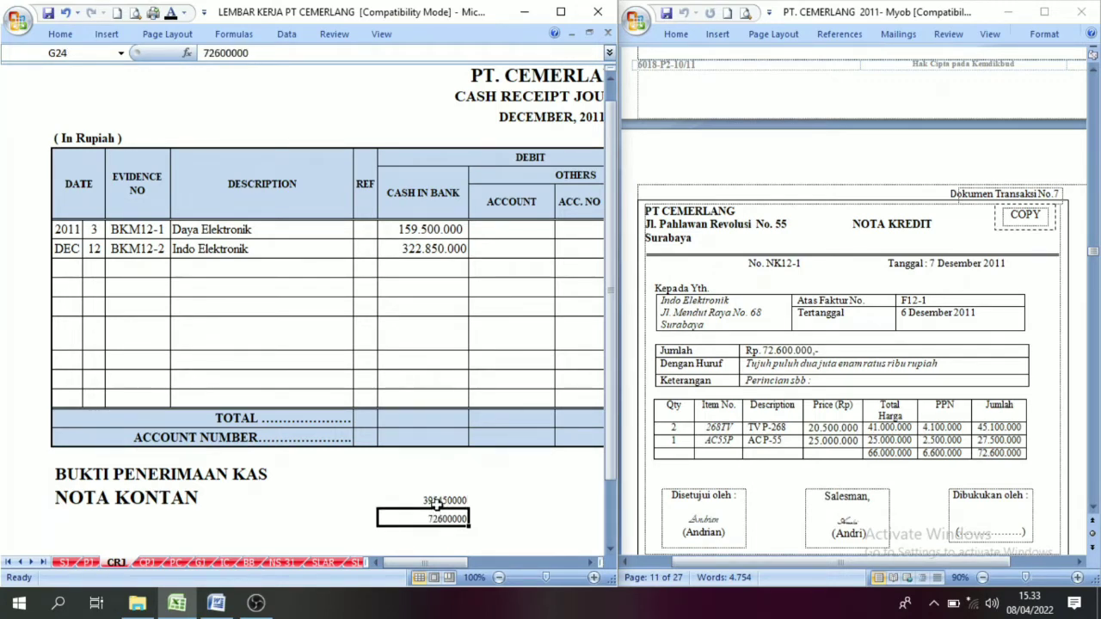
click(435, 504)
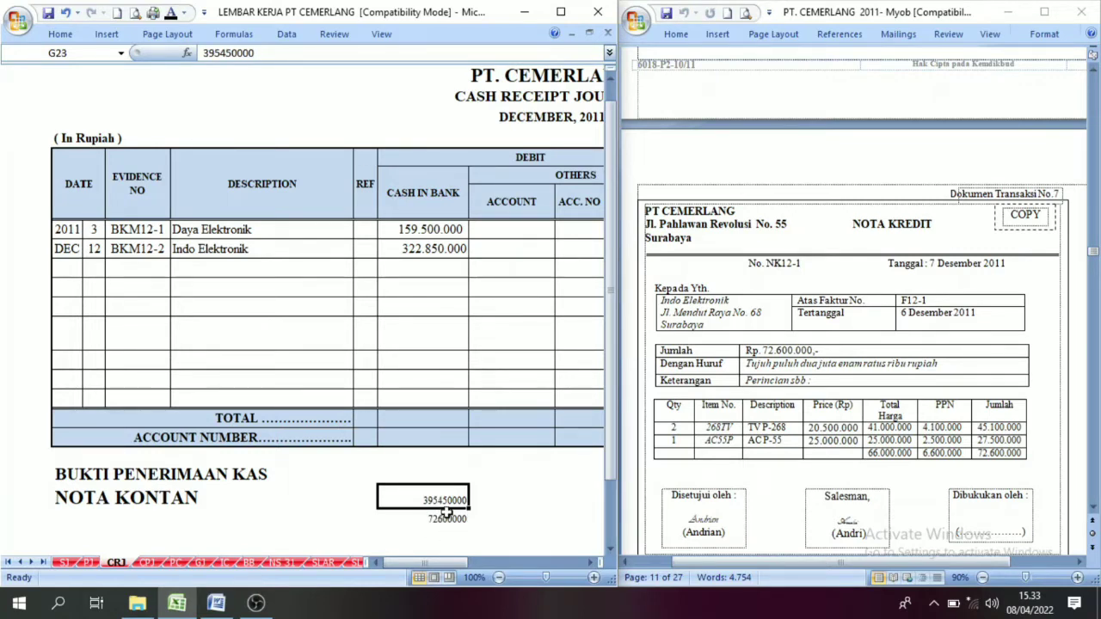
click(443, 519)
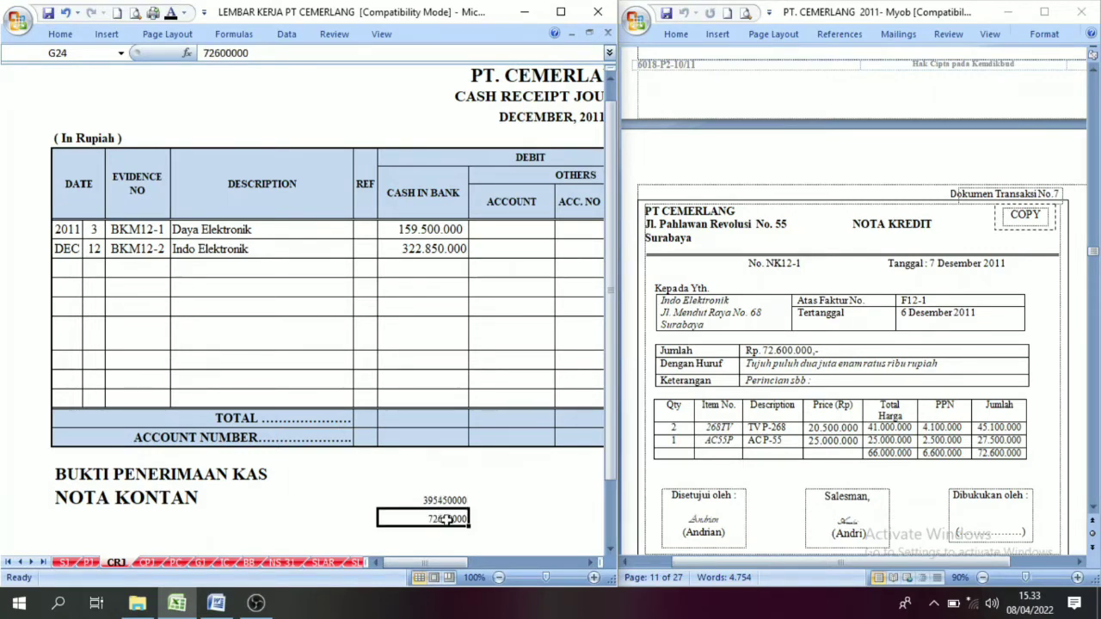
scroll(446, 526, down, 2)
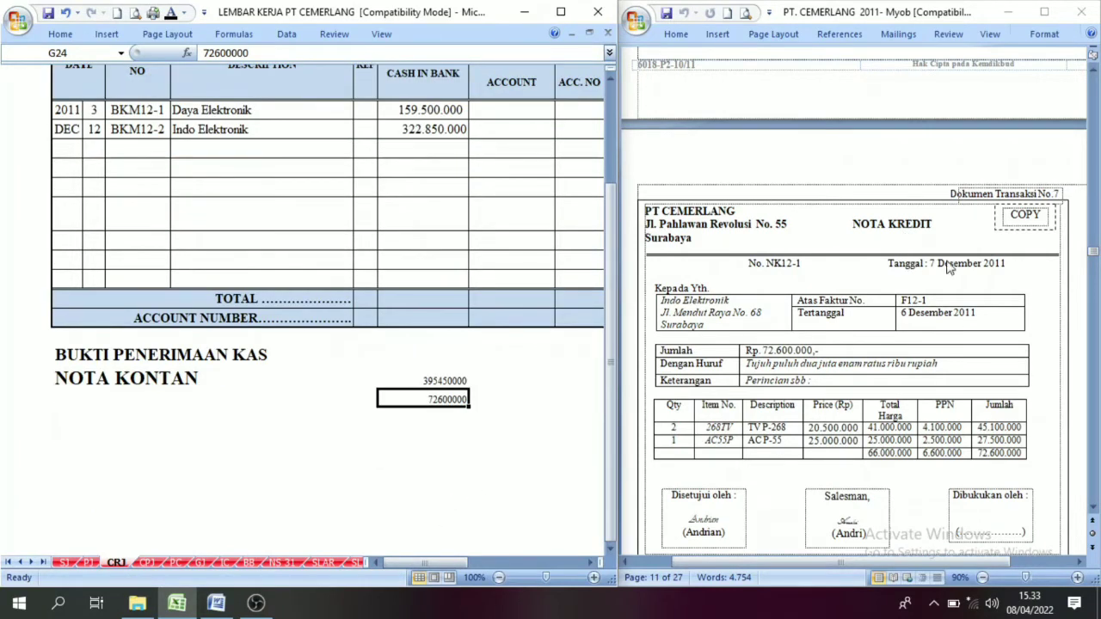
click(459, 418)
text(=)
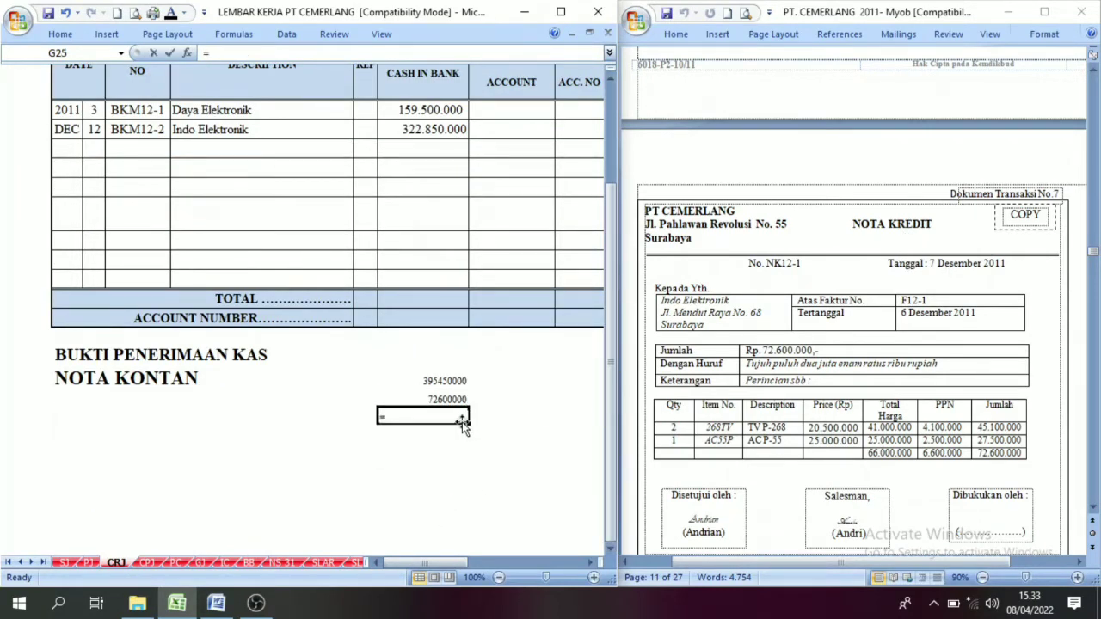
key(Up)
key(Up)
text(-)
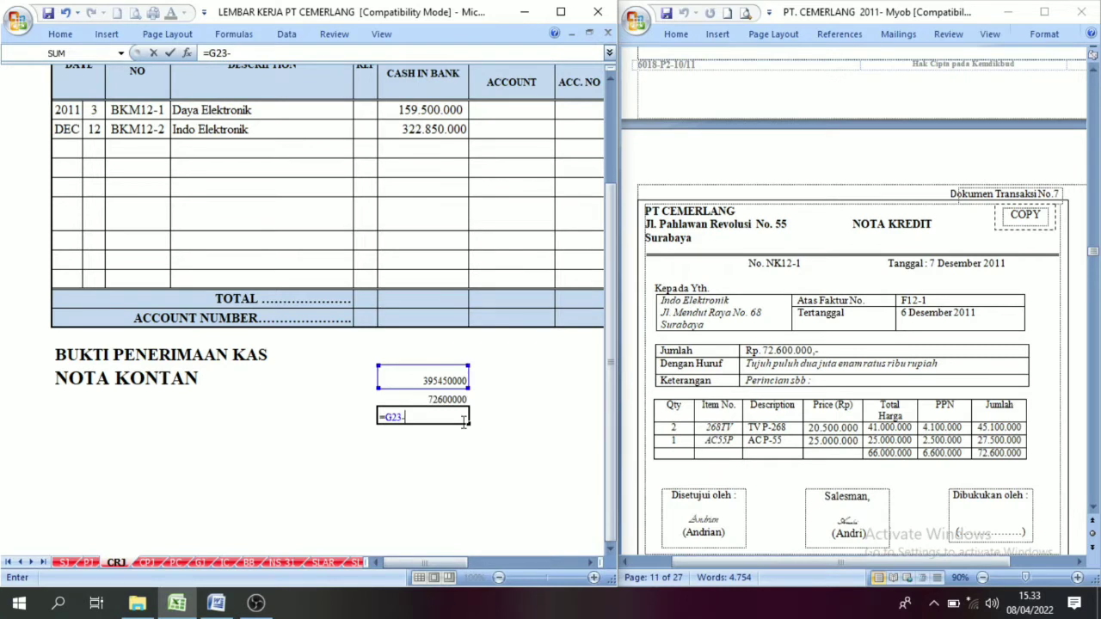
key(Up)
key(Return)
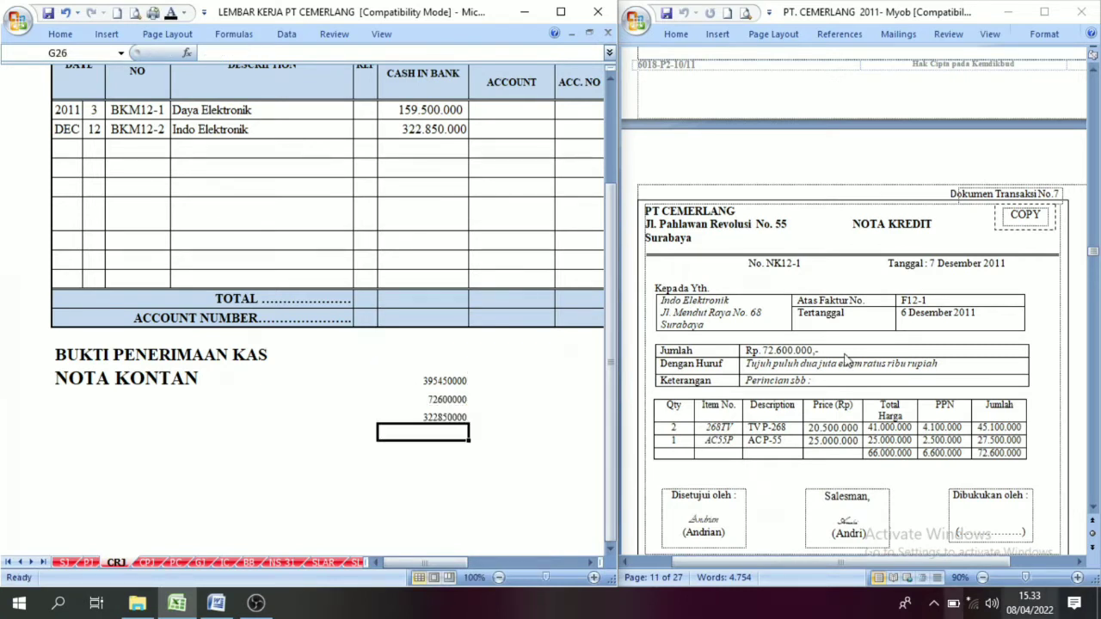
- Compare the difference calculated in G25 with the Indo Elektronik Cash in Bank debit in G11
click(441, 418)
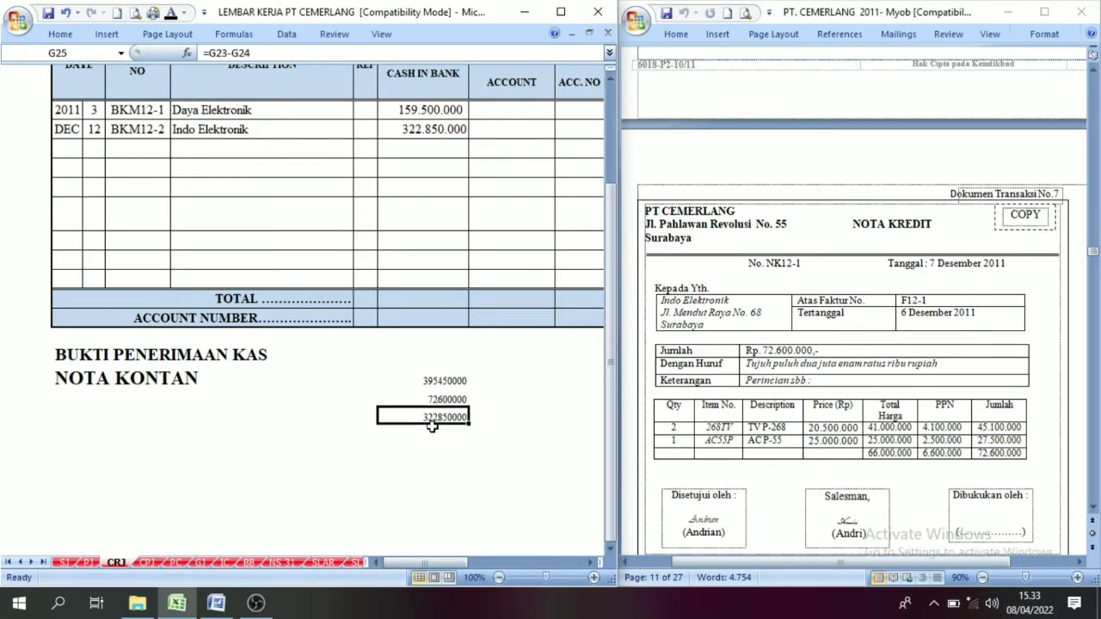
scroll(393, 381, up, 1)
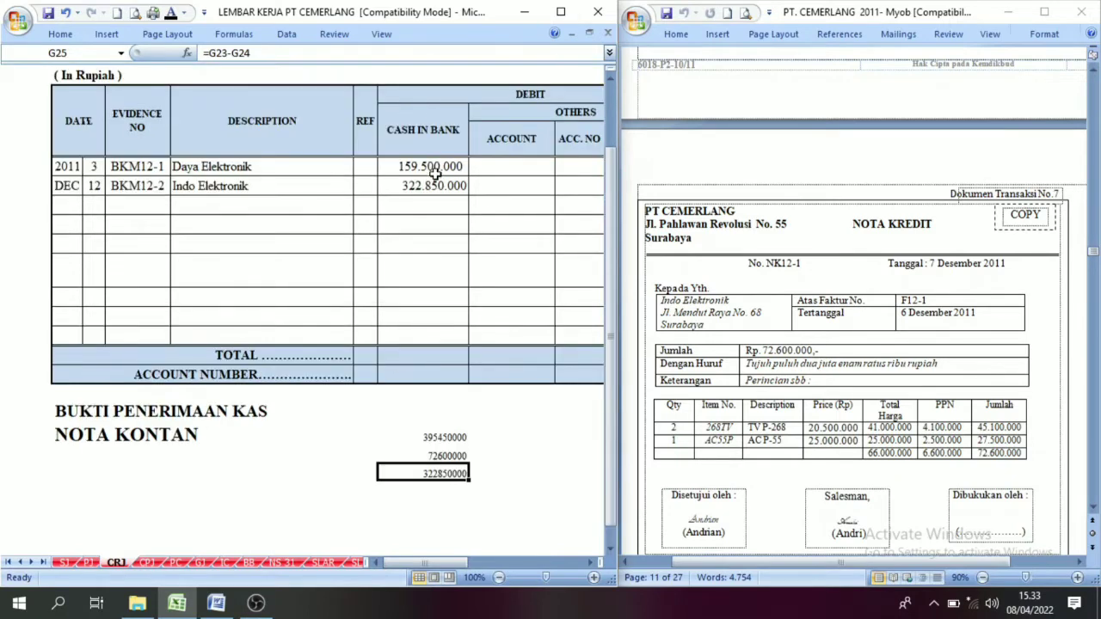
click(432, 187)
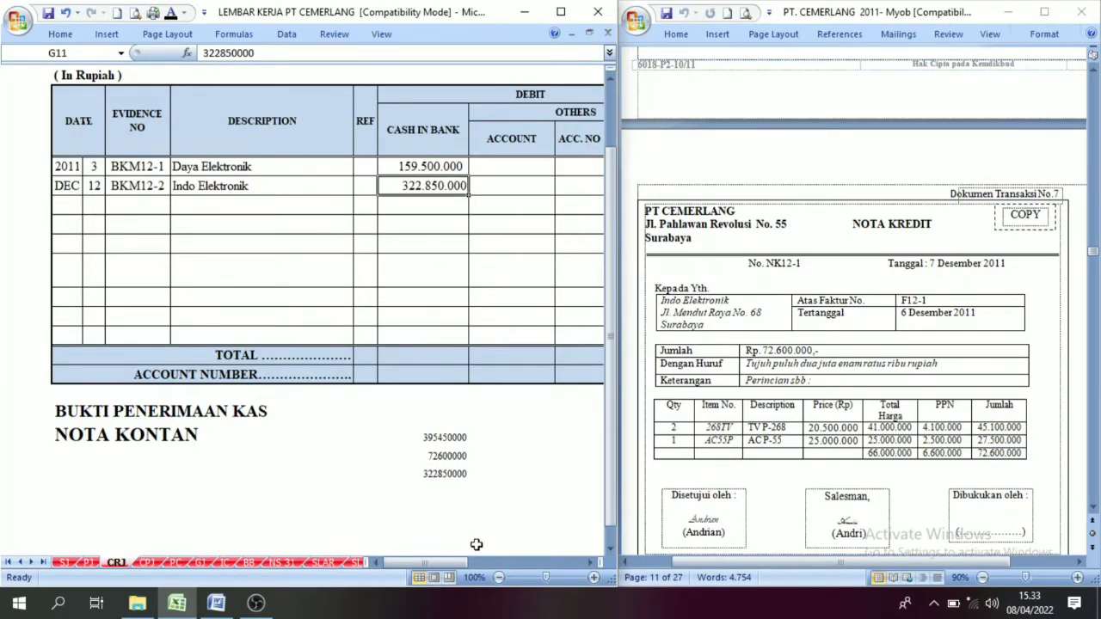
- Show 322850000 as the Account Receivable credit in K11 of the Indo Elektronik row and compare it with the Cash in Bank debit in G11
drag(458, 563, 507, 575)
click(360, 185)
text(322850000)
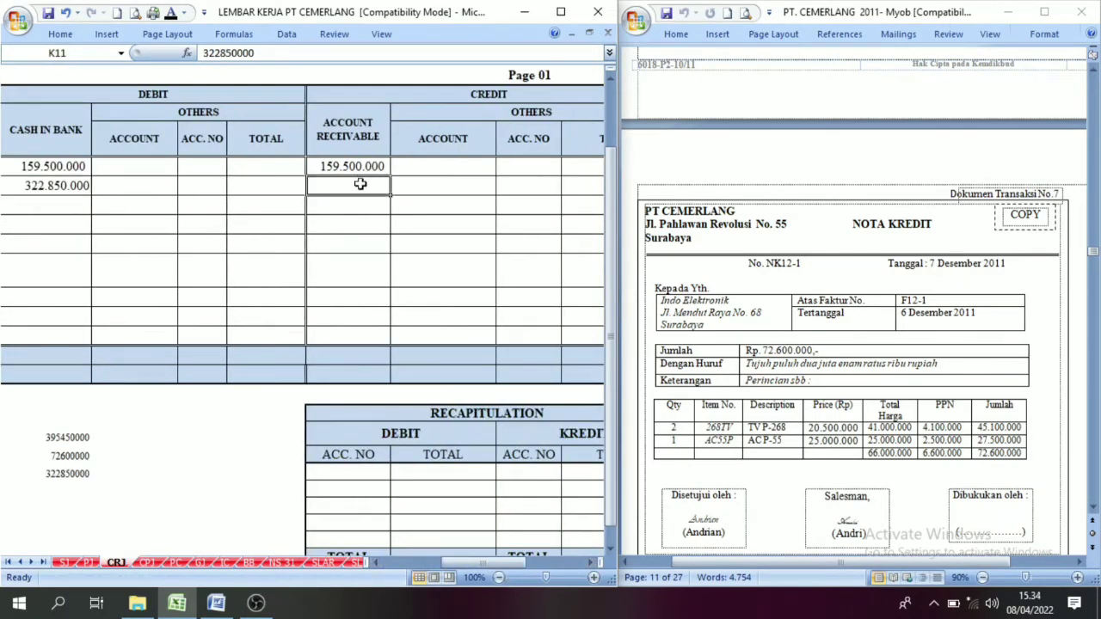
click(43, 184)
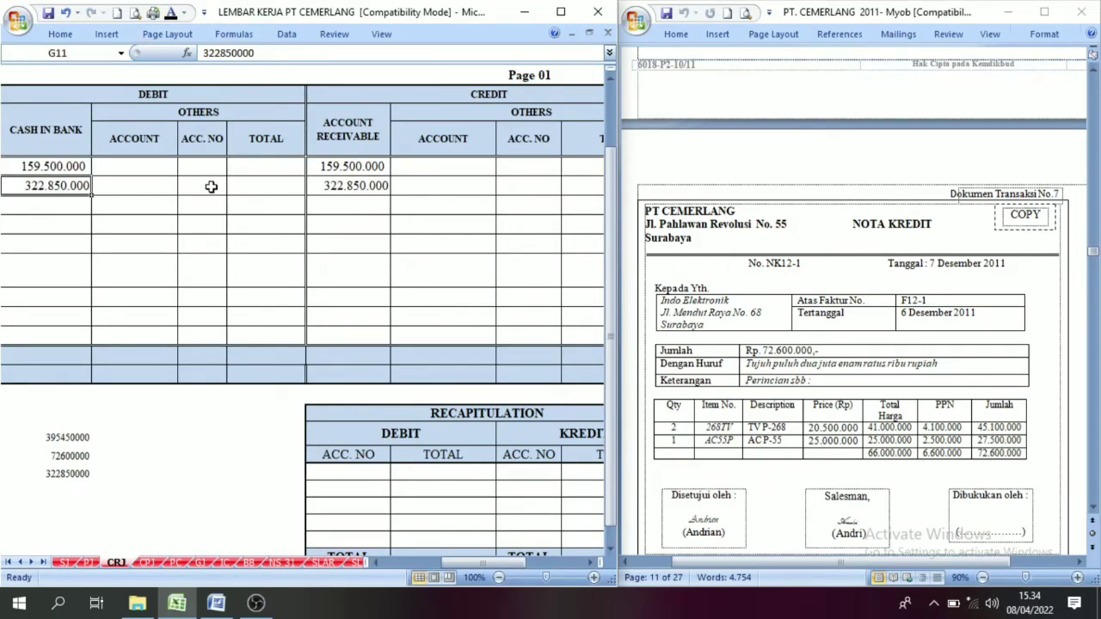
click(316, 183)
click(47, 189)
click(345, 190)
- Examine the Keterangan of receipt BKM12-2 in Dokumen Transaksi No. 12, highlight its PENERIMAAN KAS title, and continue to Nota Kontan KN01 in Dokumen Transaksi No. 13
scroll(1004, 398, down, 6)
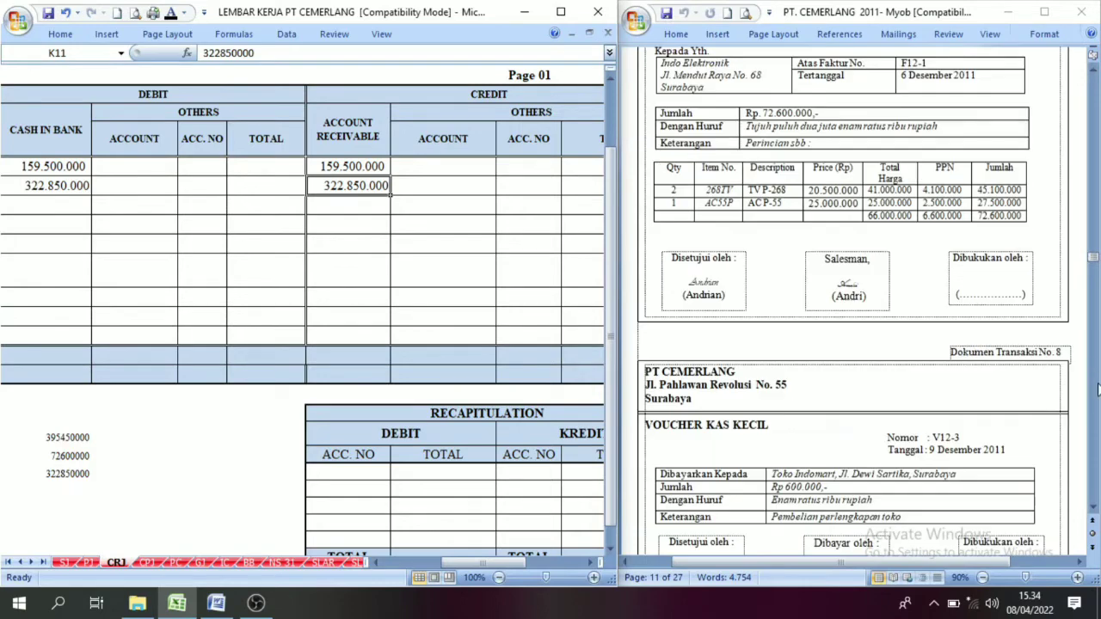
scroll(1074, 423, down, 7)
click(1080, 425)
scroll(1079, 425, down, 15)
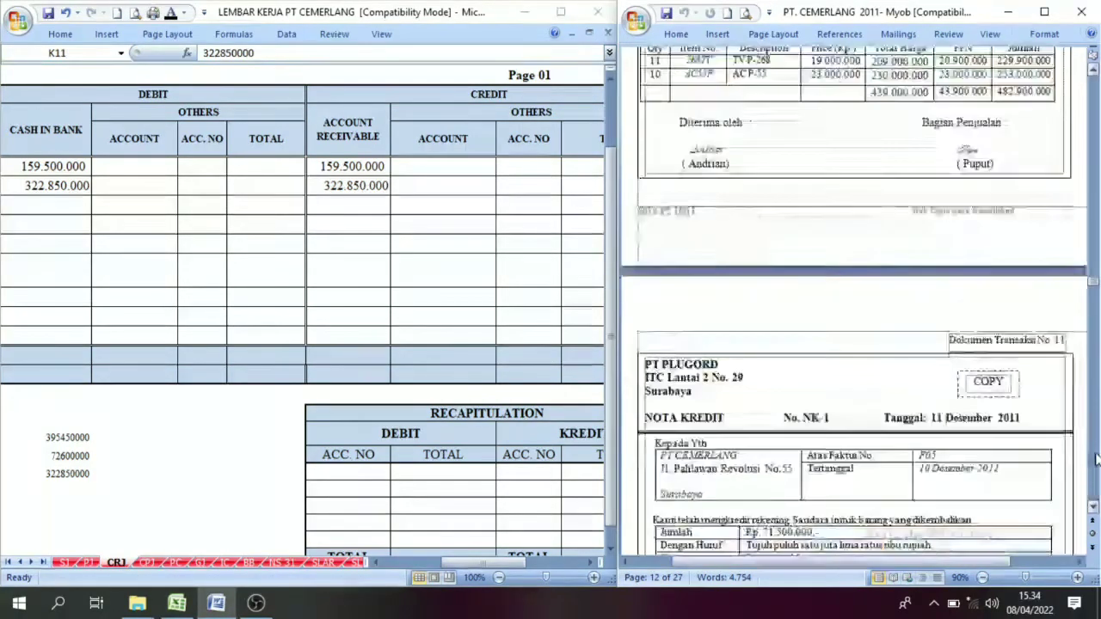
scroll(1054, 445, down, 4)
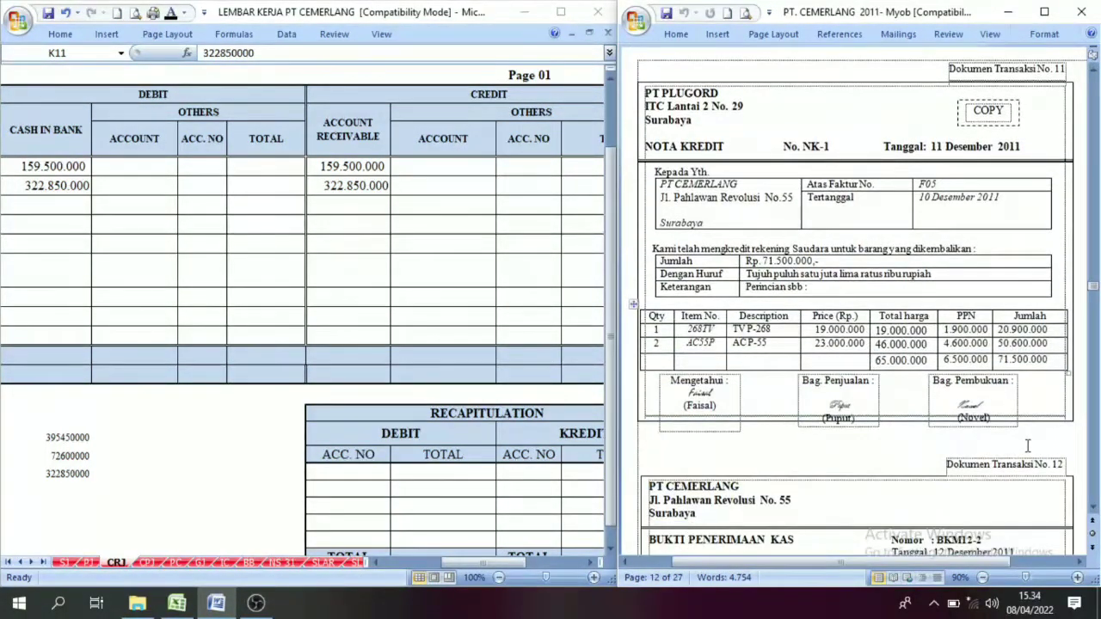
scroll(1026, 445, down, 6)
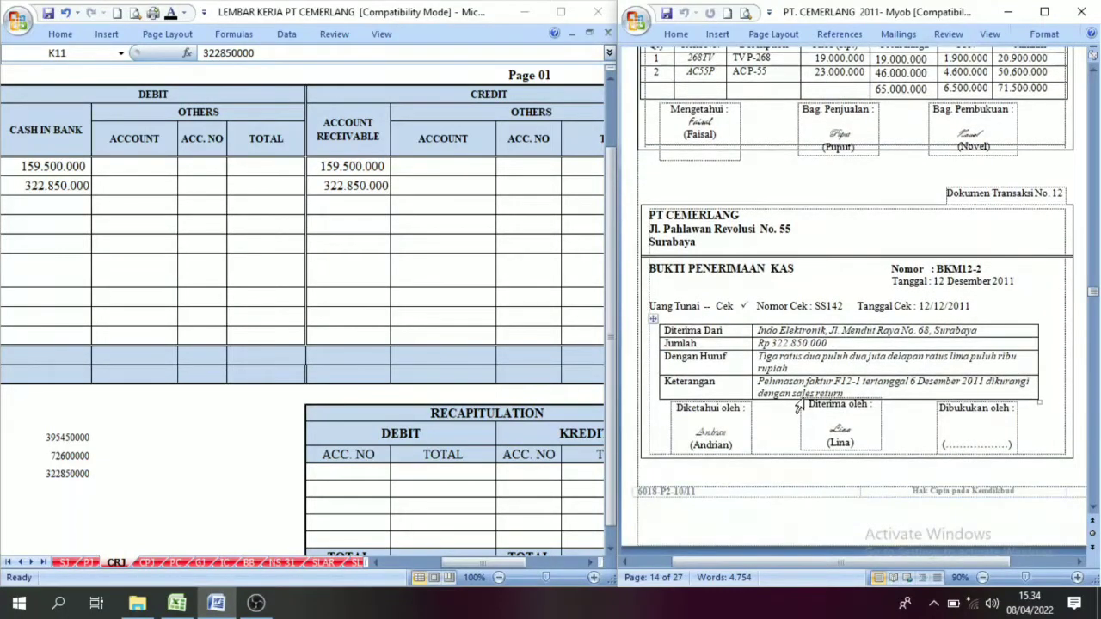
click(843, 393)
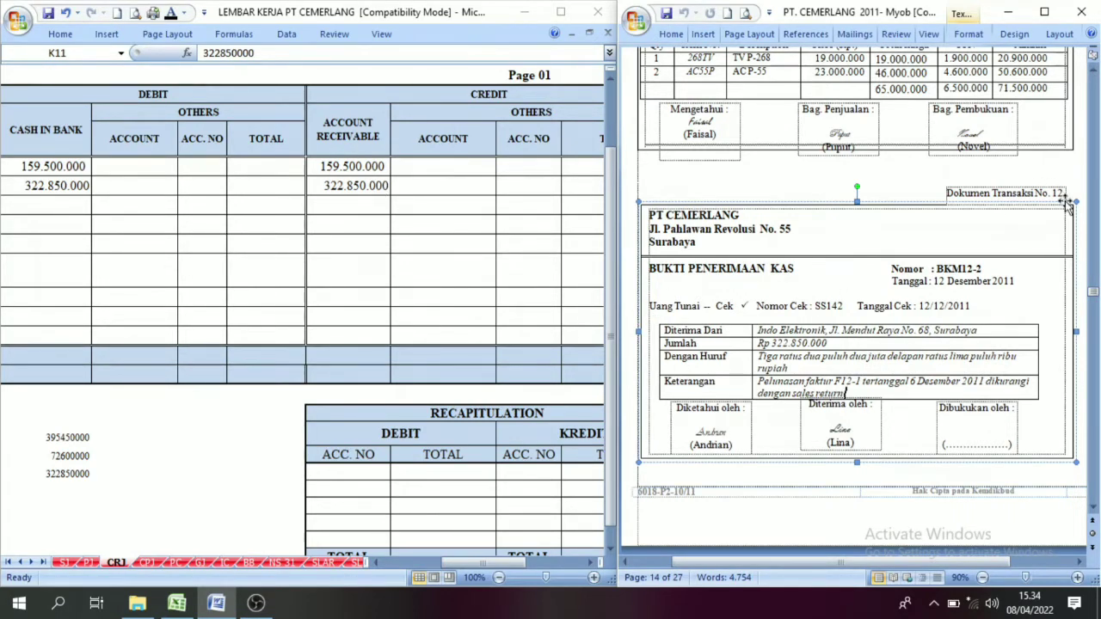
drag(796, 269, 714, 269)
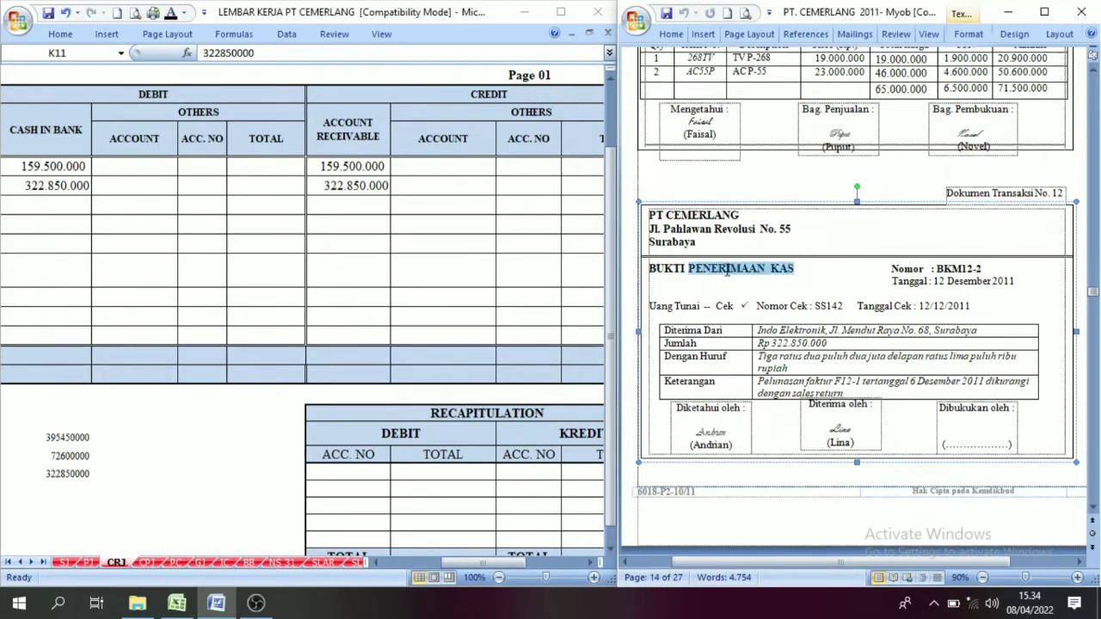
scroll(723, 359, down, 5)
scroll(723, 359, down, 2)
scroll(727, 366, down, 2)
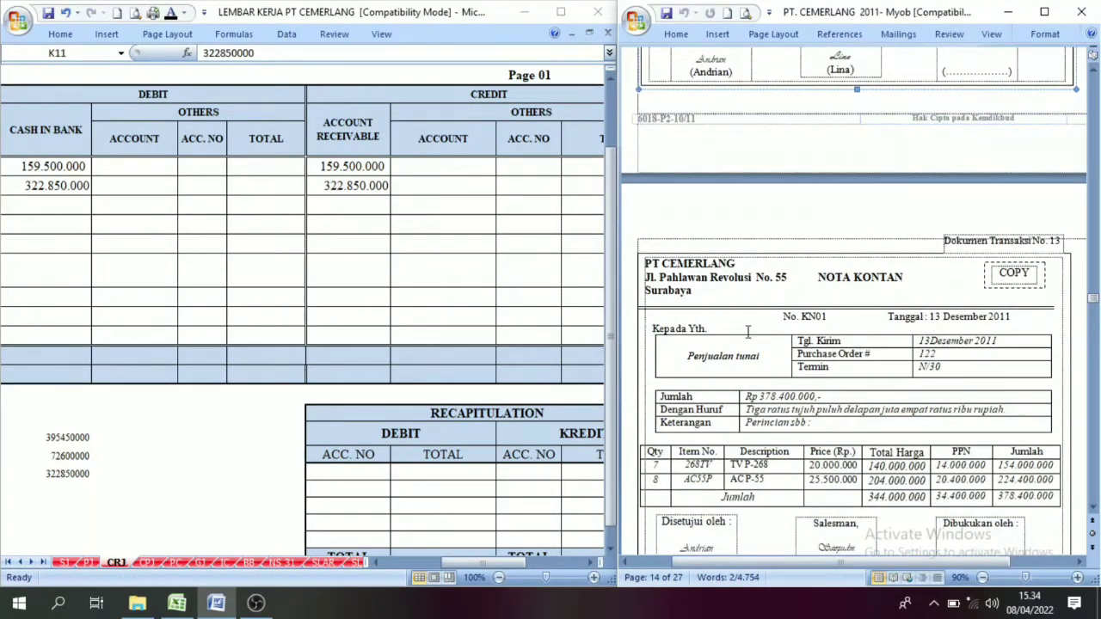
- Delete the scratch calculation in cells G23 to G25 below the journal
drag(469, 563, 404, 560)
drag(430, 436, 430, 486)
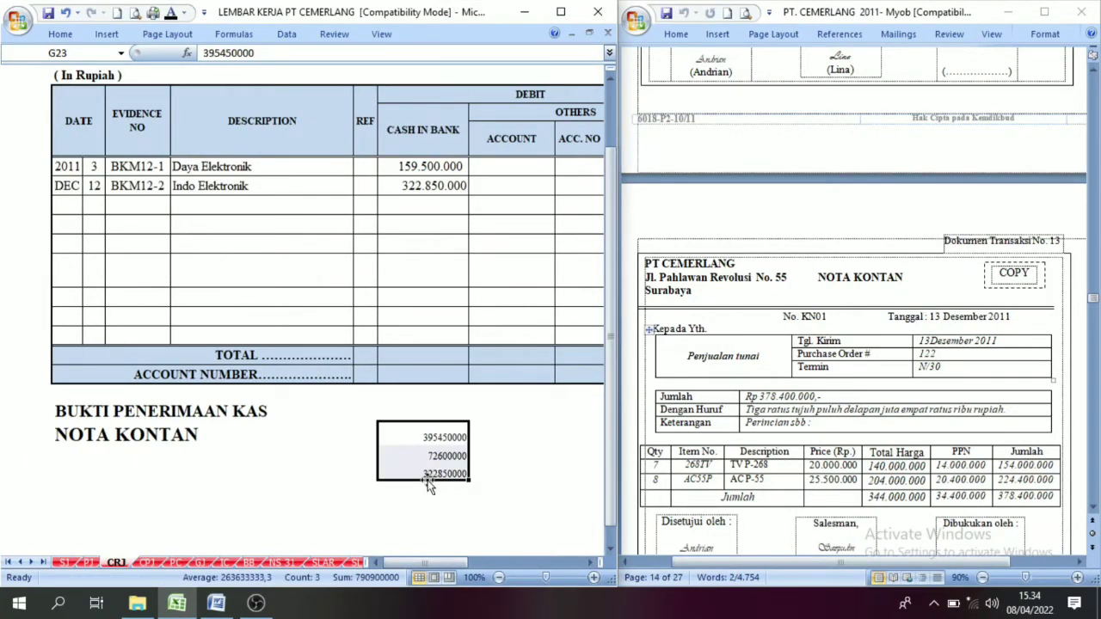
key(Delete)
- Check the NOTA KONTAN entry in B23 of the source document list below the journal against document KN01
scroll(528, 370, up, 1)
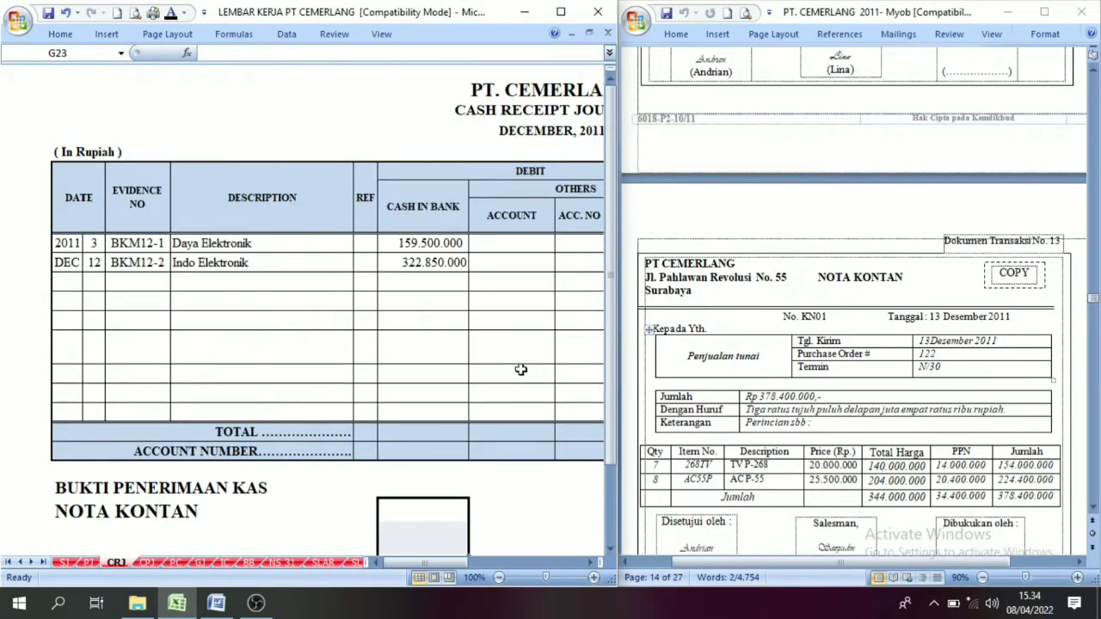
click(86, 513)
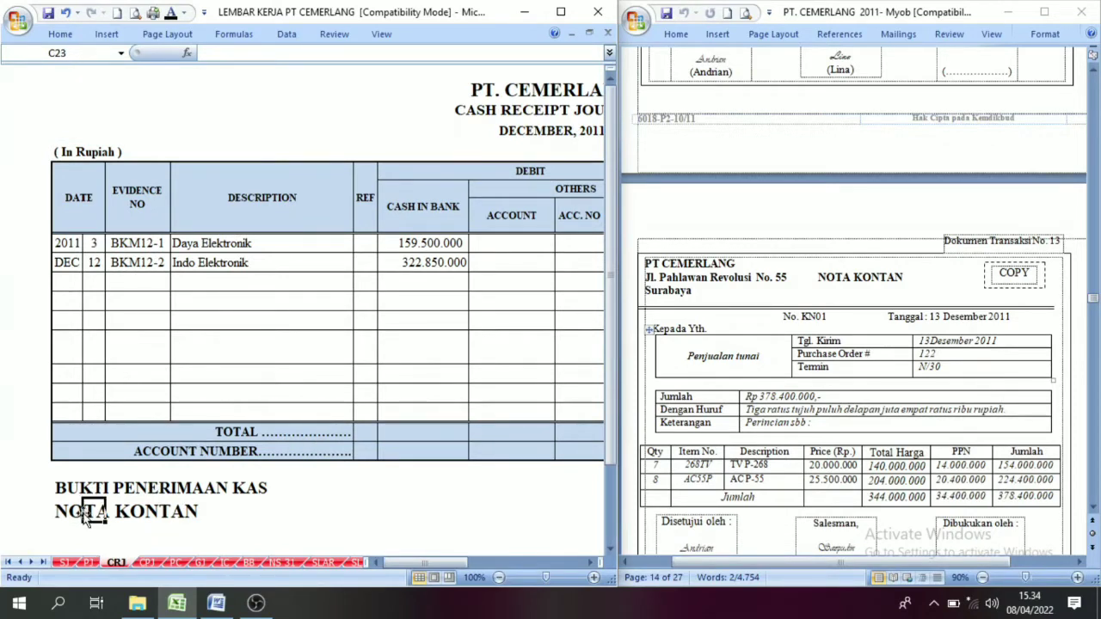
click(121, 512)
click(73, 512)
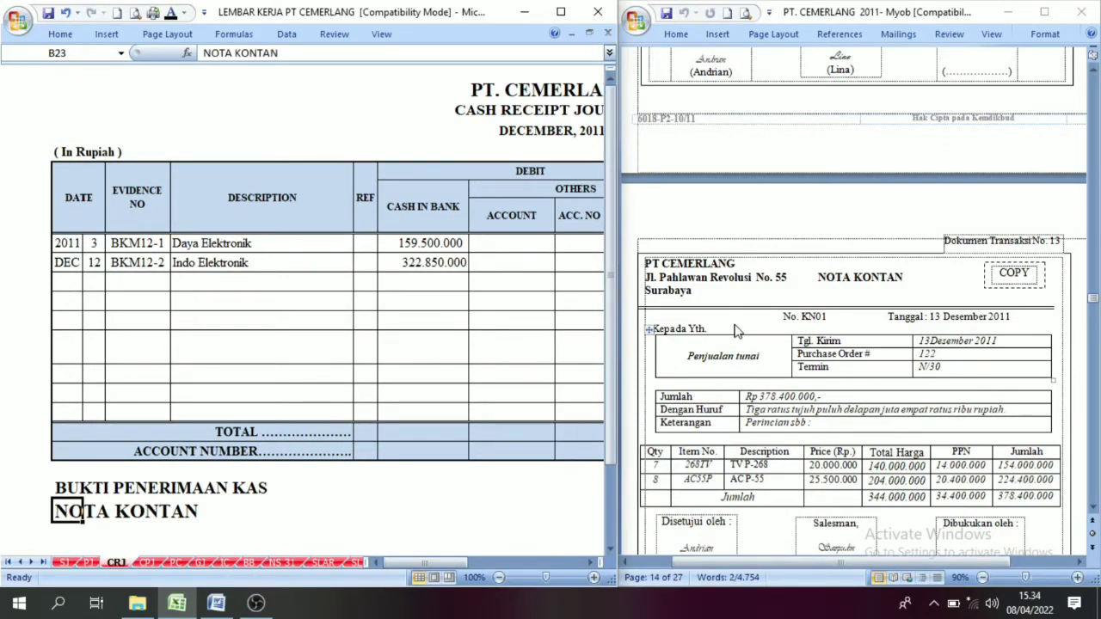
- Examine Dokumen Transaksi No. 13, highlighting its NOTA KONTAN title and the issuer PT CEMERLANG
click(838, 284)
drag(902, 277, 817, 278)
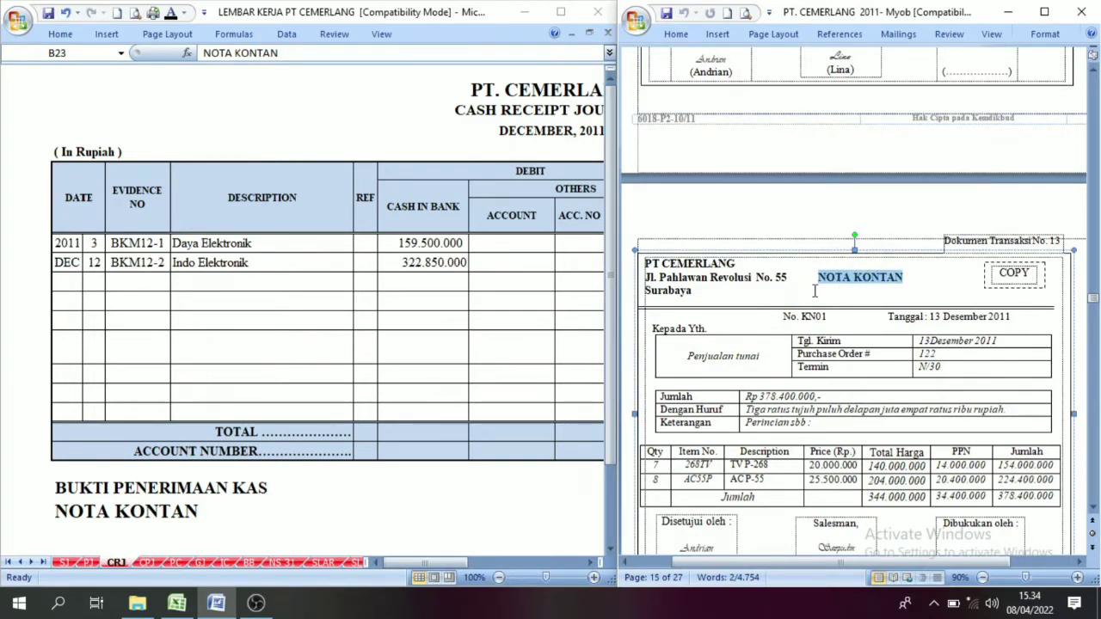
click(845, 290)
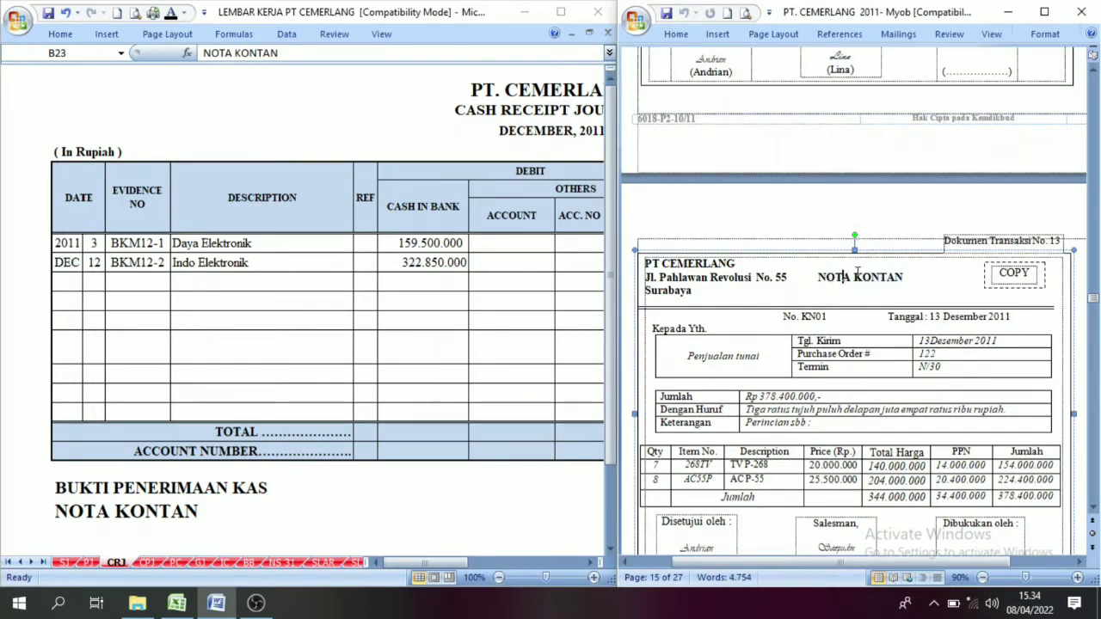
drag(904, 277, 815, 277)
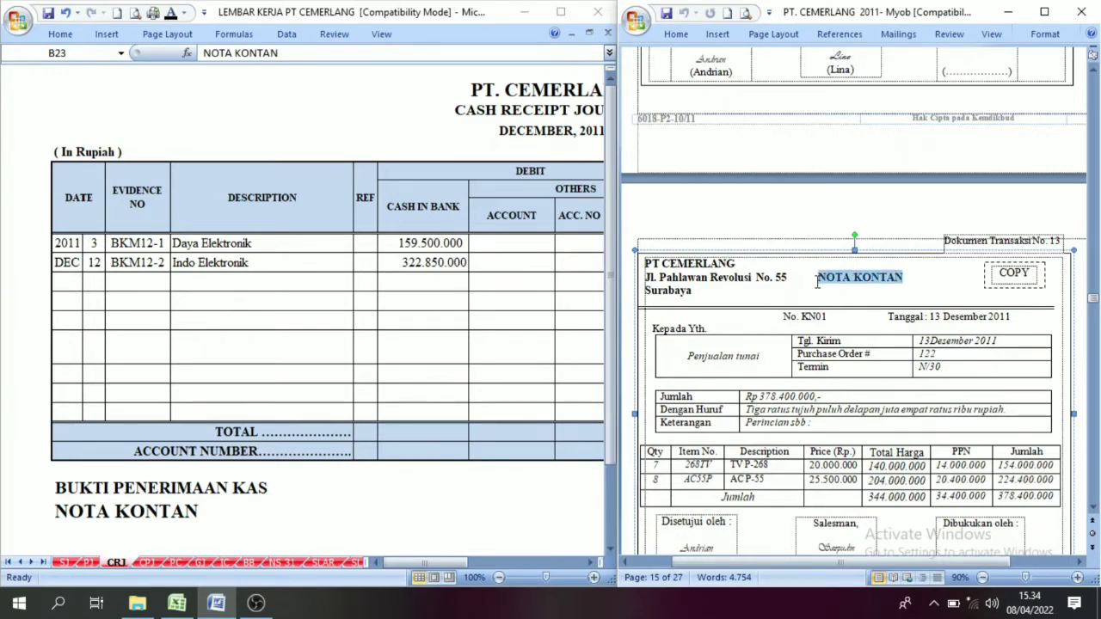
click(740, 263)
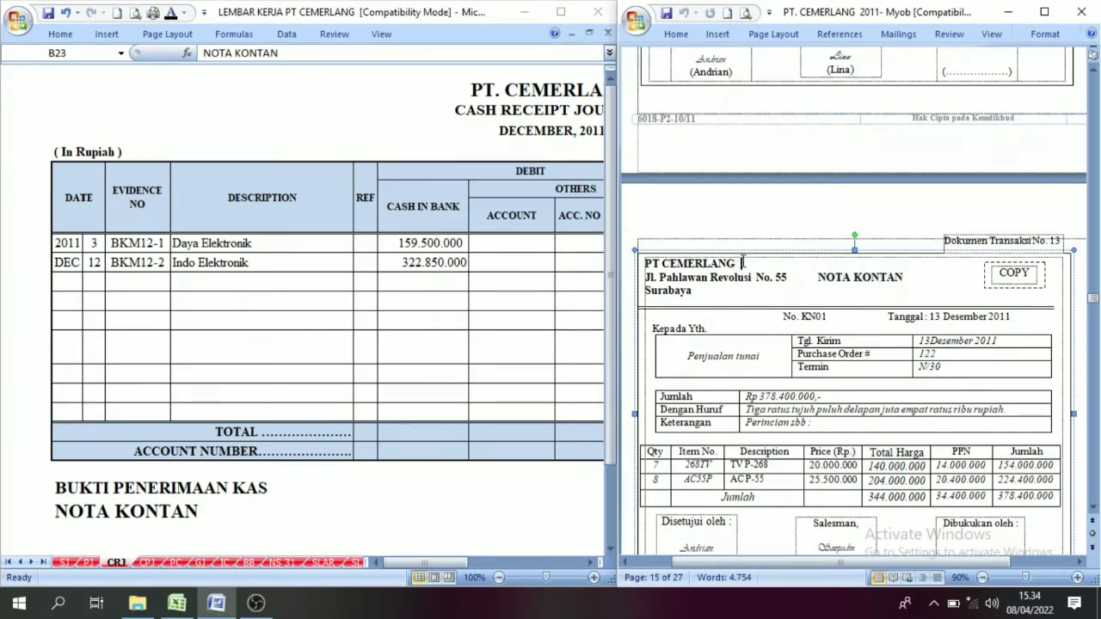
drag(742, 263, 644, 263)
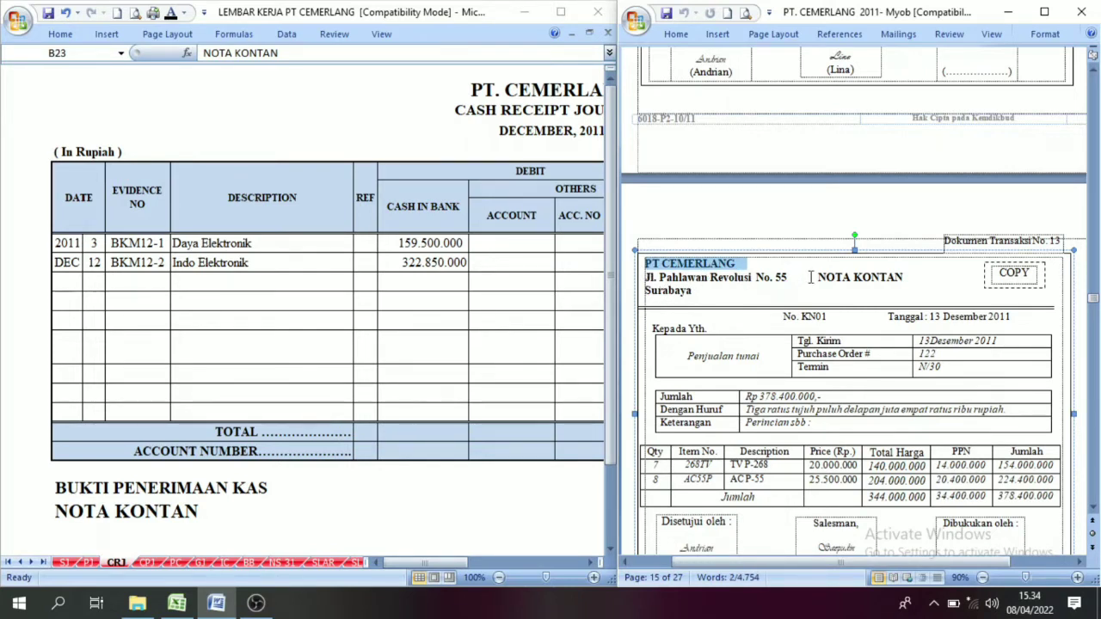
drag(819, 275, 913, 280)
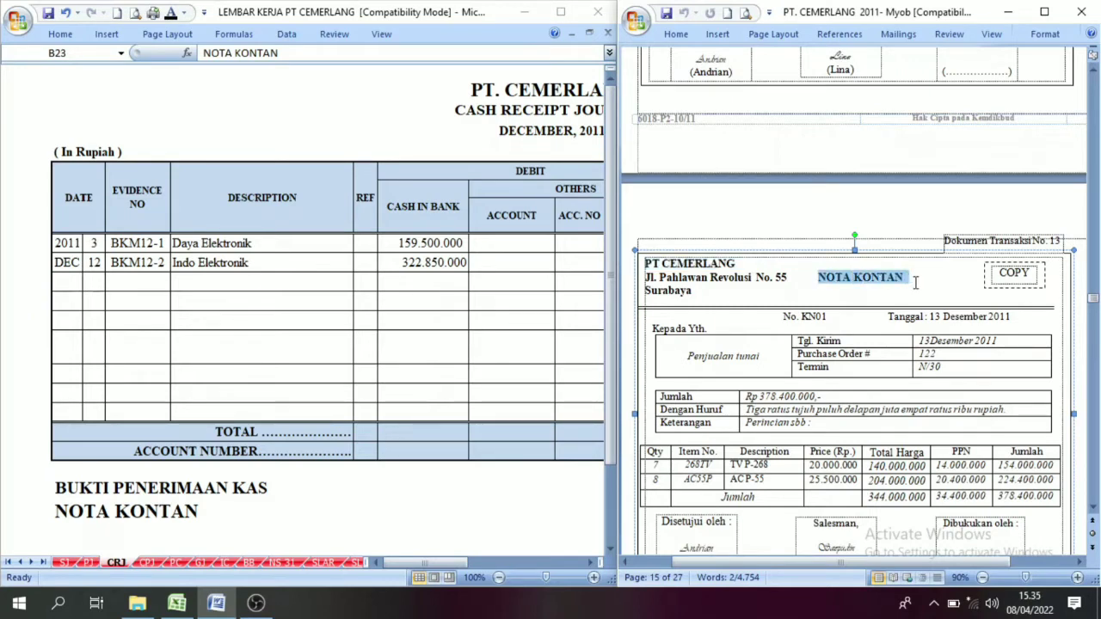
click(739, 264)
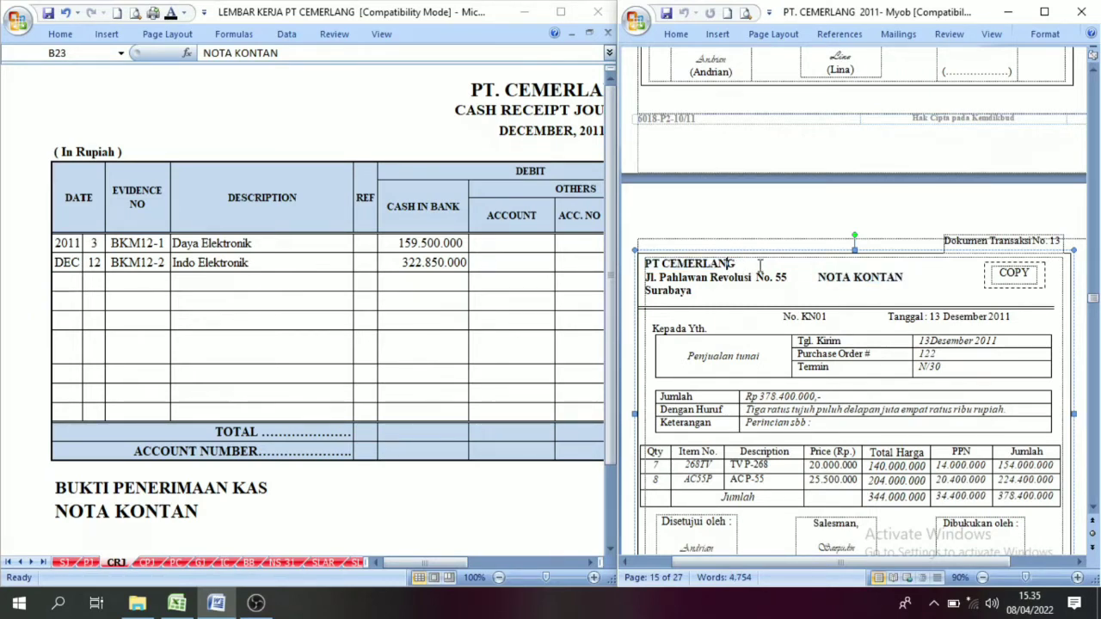
drag(741, 264, 650, 264)
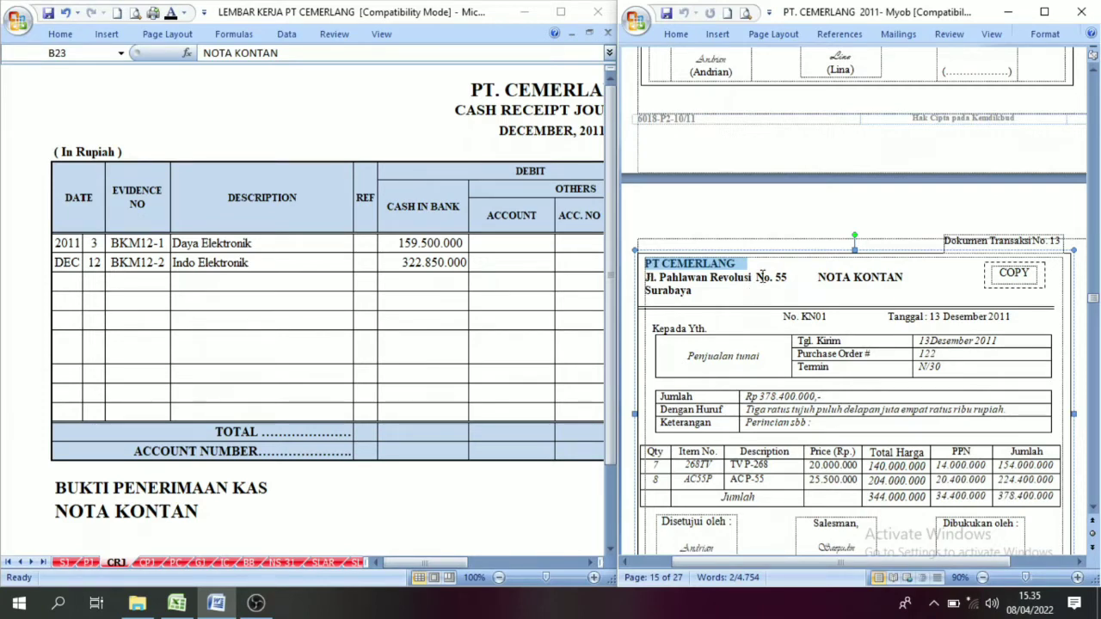
click(524, 114)
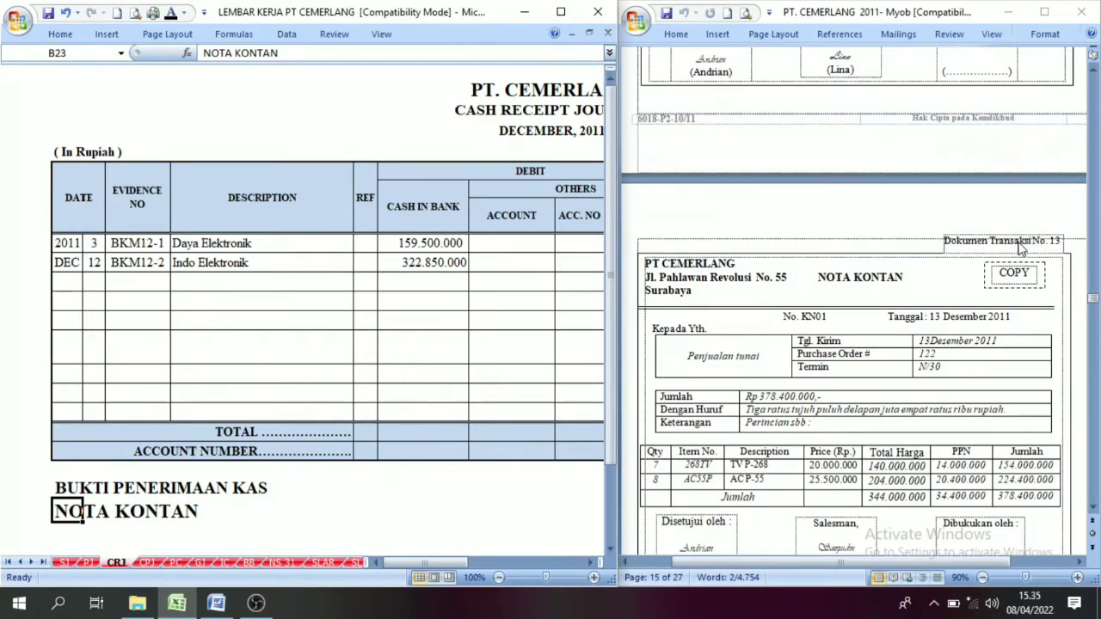
- Fill journal row 12 with date 13, evidence number KN01, description Penjualan Tunai and a Cash in Bank debit of 378400000
click(497, 106)
click(99, 282)
text(13)
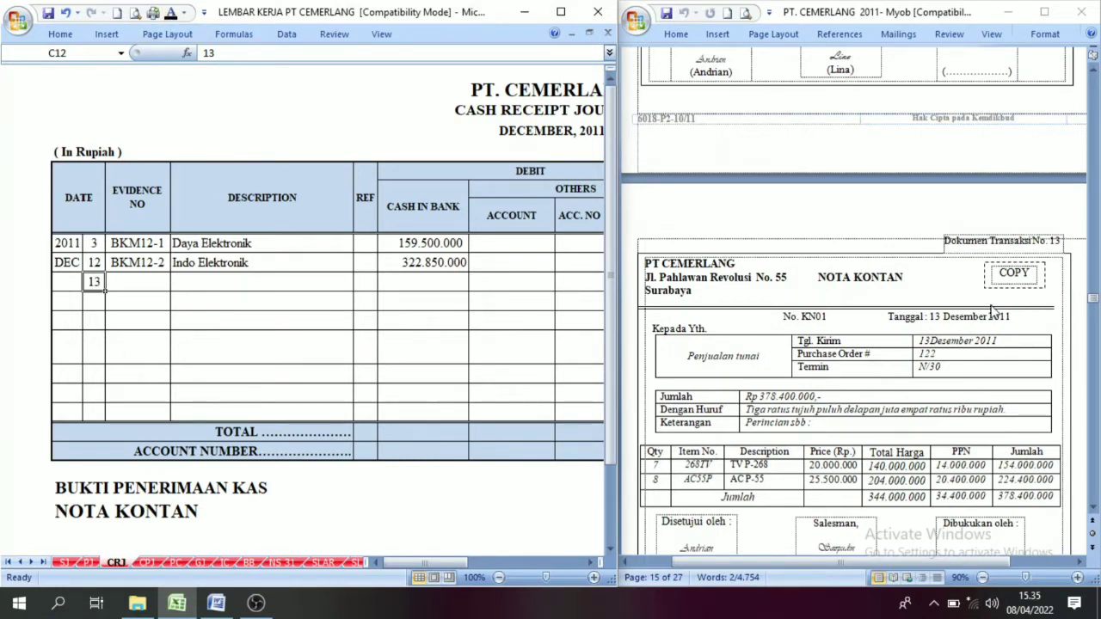
key(Tab)
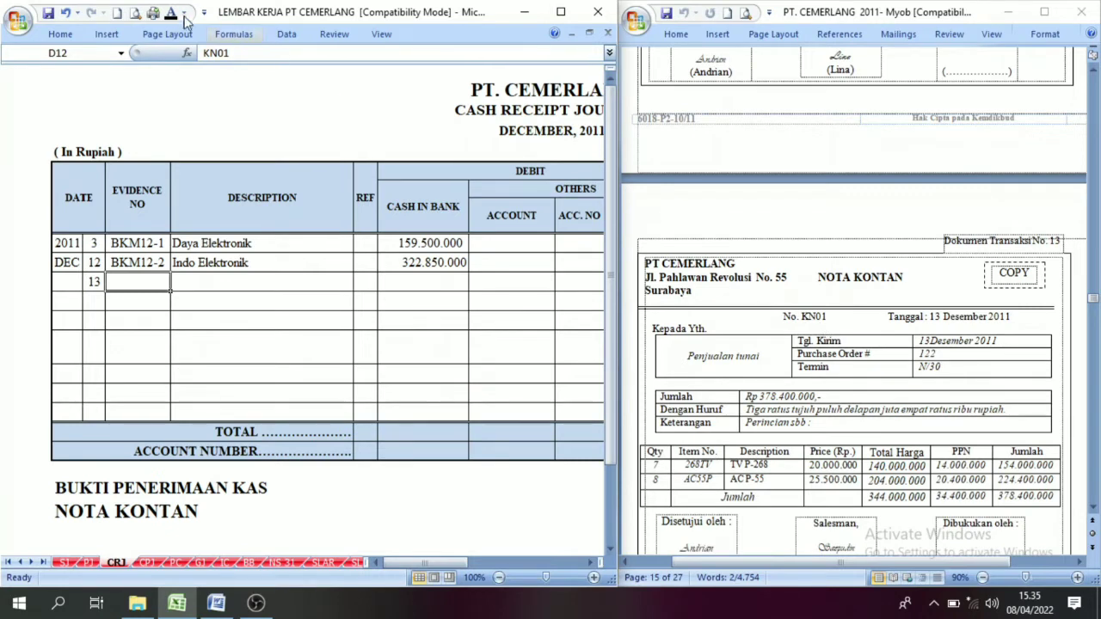
click(235, 296)
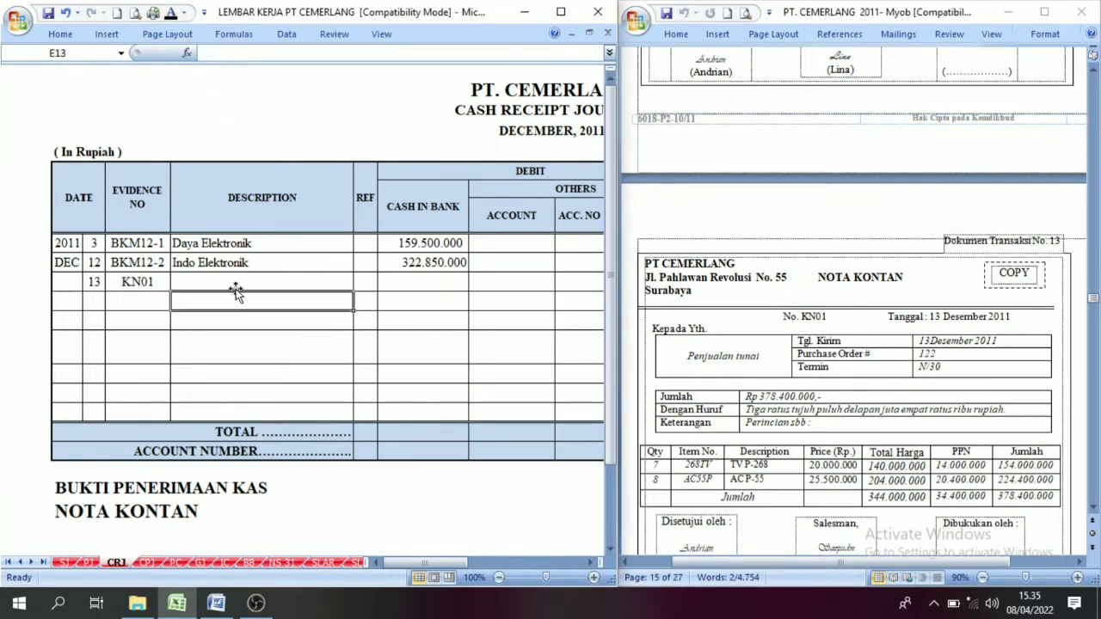
click(244, 282)
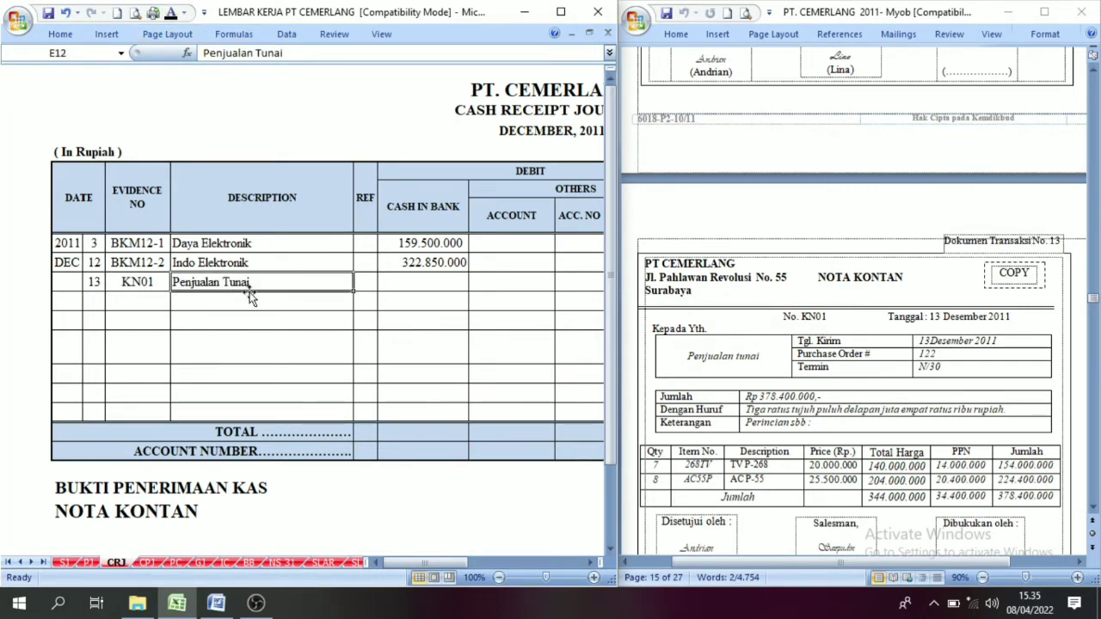
click(590, 563)
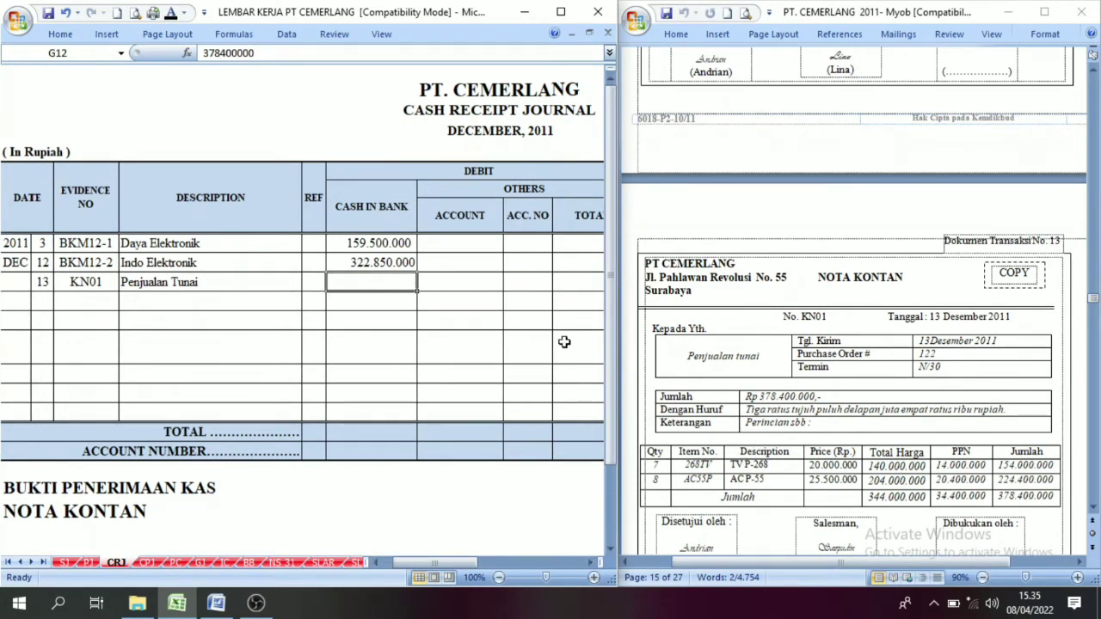
key(Return)
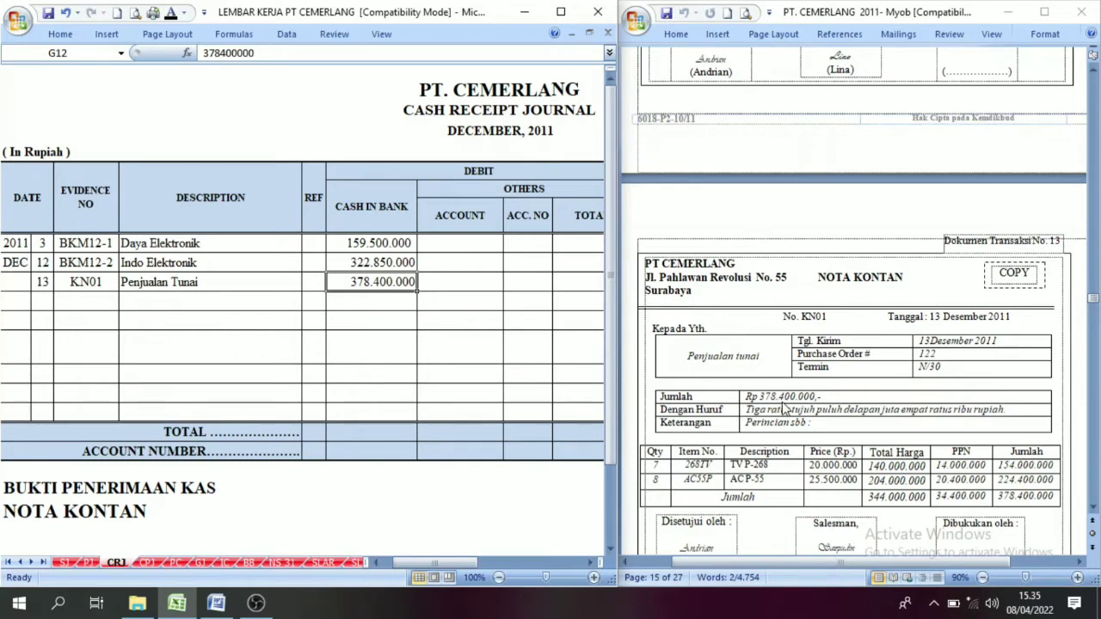
- Check the Account Receivable and Others credit columns to decide where the KN01 cash sale is credited
click(591, 562)
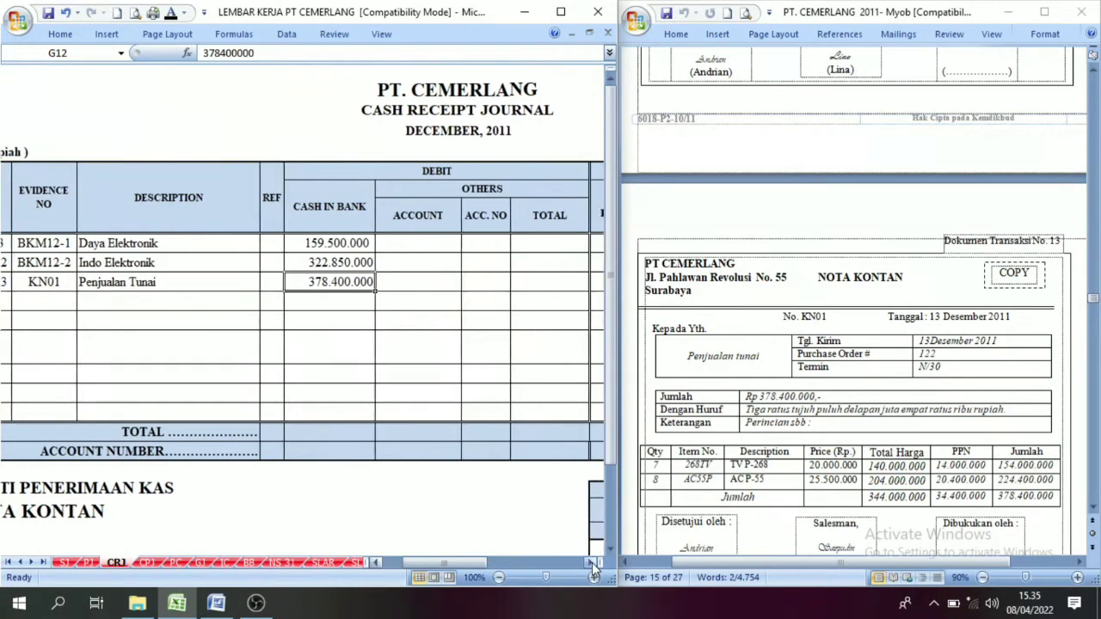
click(592, 562)
click(591, 563)
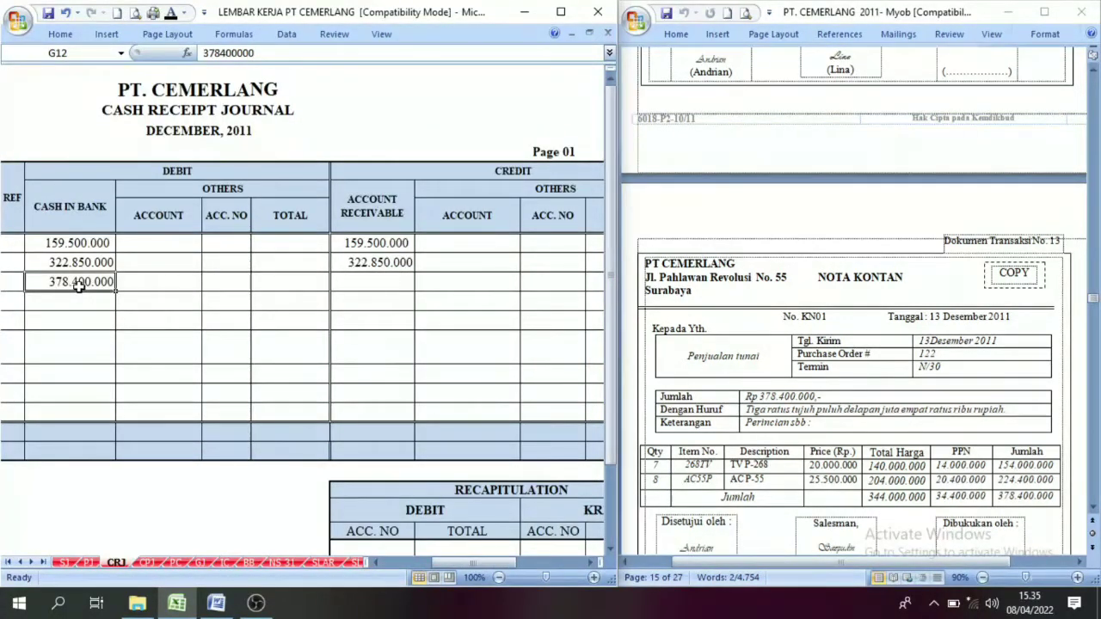
click(371, 210)
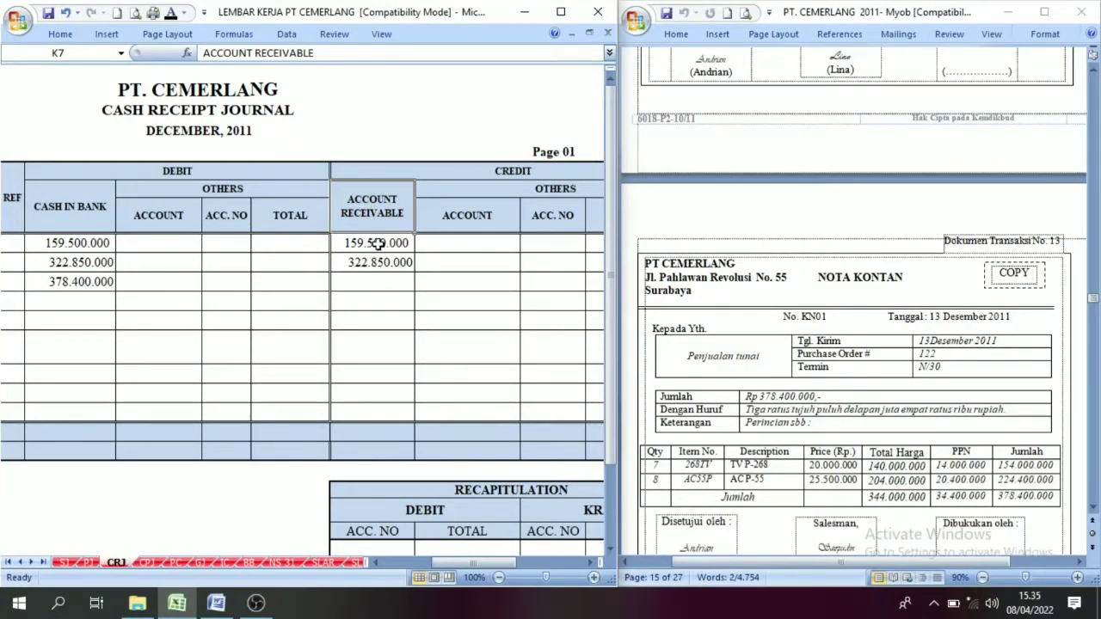
click(381, 283)
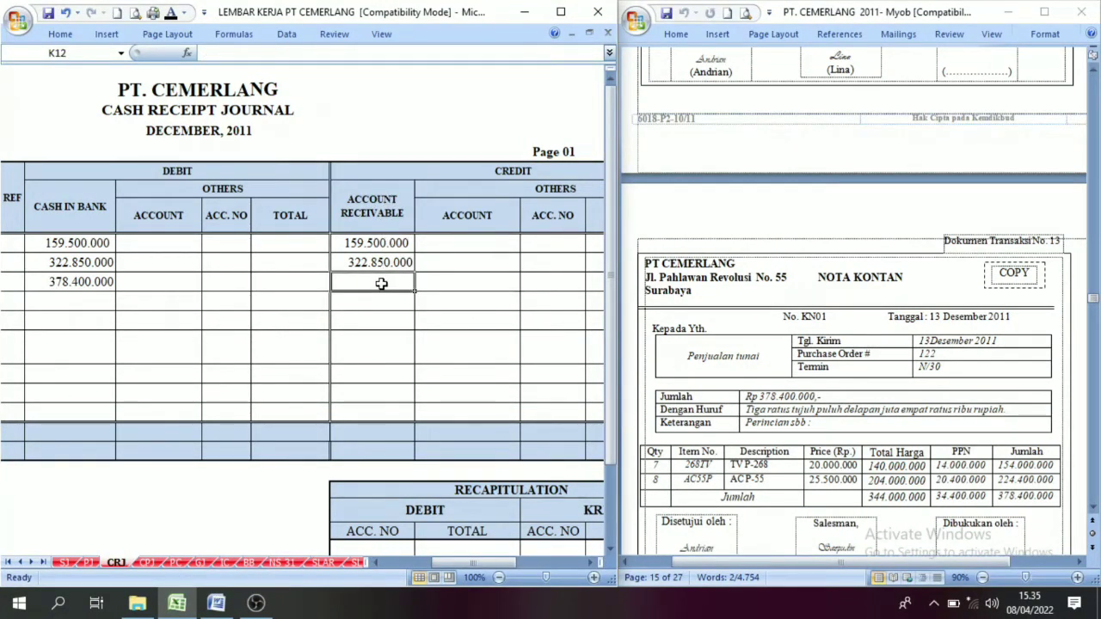
click(507, 189)
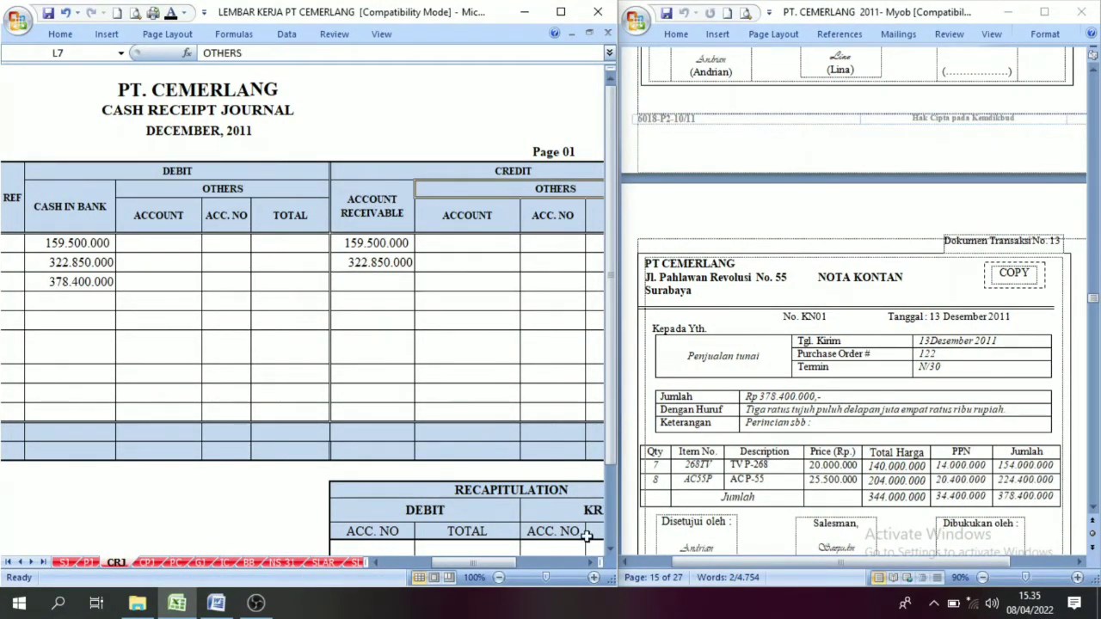
click(590, 562)
click(590, 562)
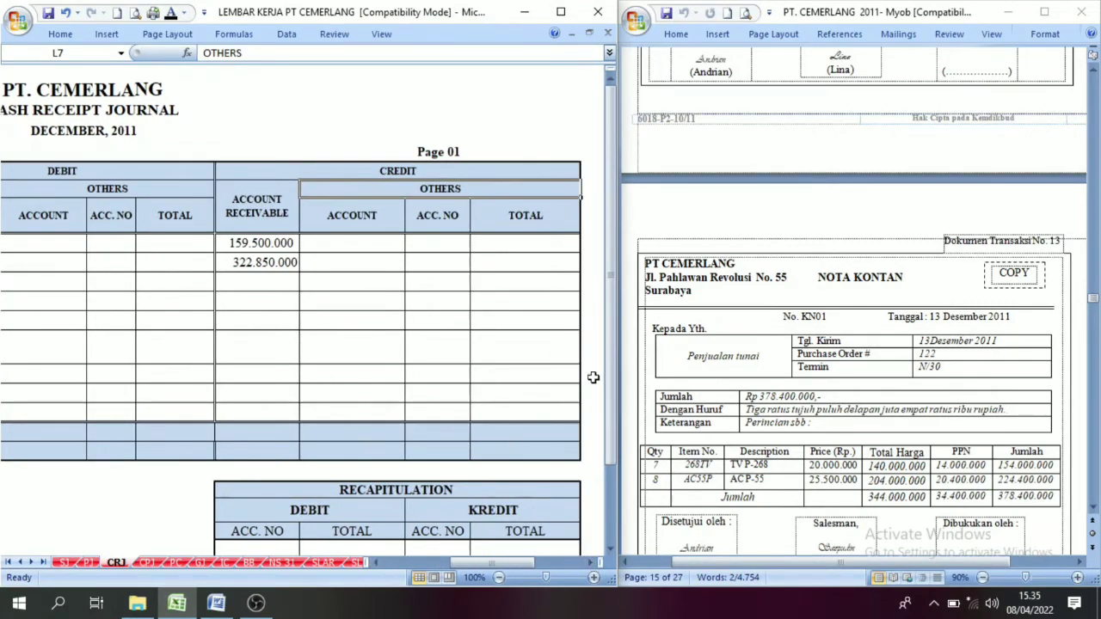
- Show Sales in L12 and PPN Outcome in L13 as the Others credit accounts for KN01
click(364, 244)
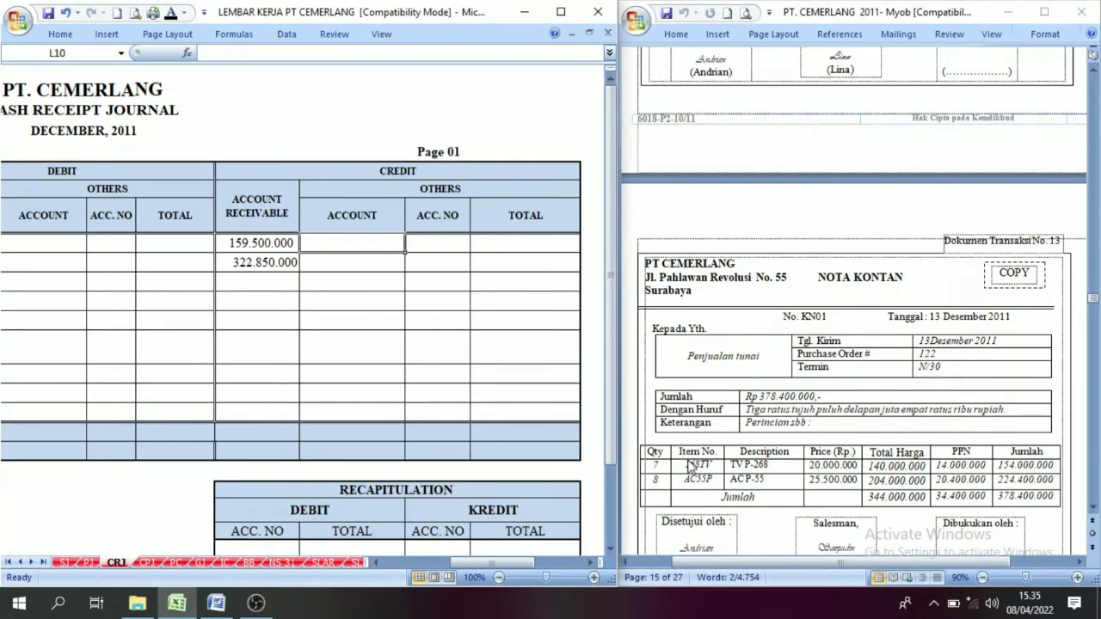
click(355, 263)
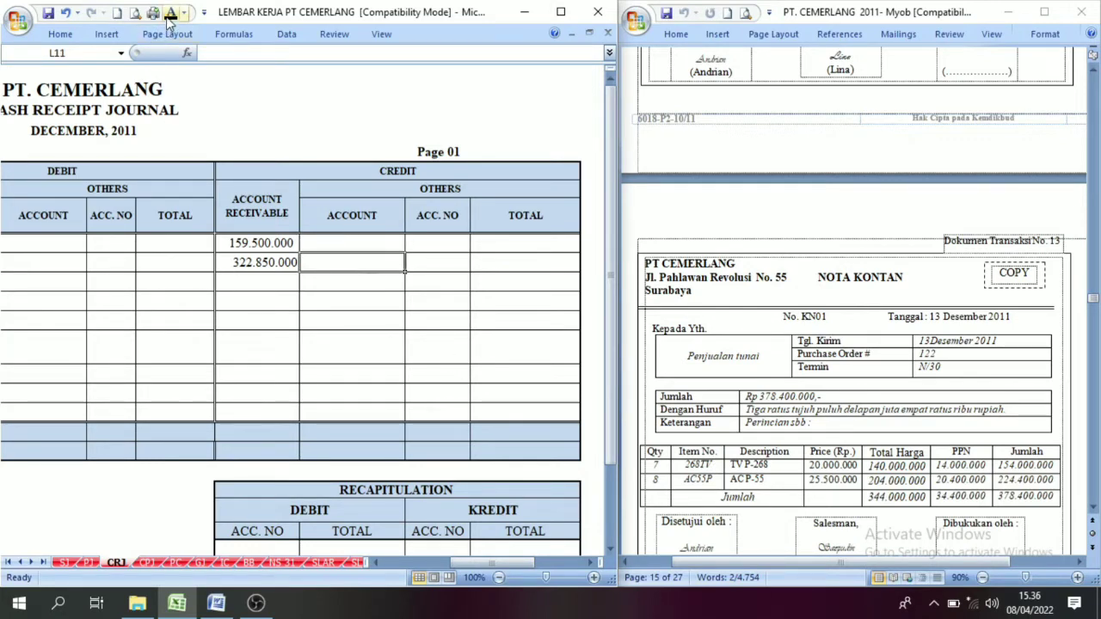
click(349, 275)
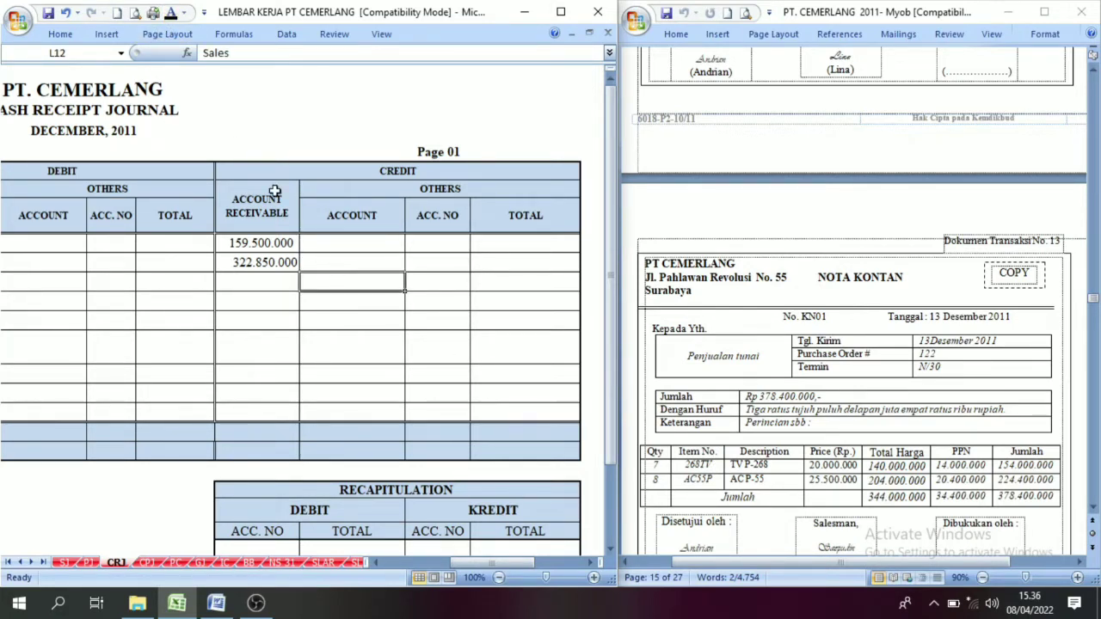
click(170, 13)
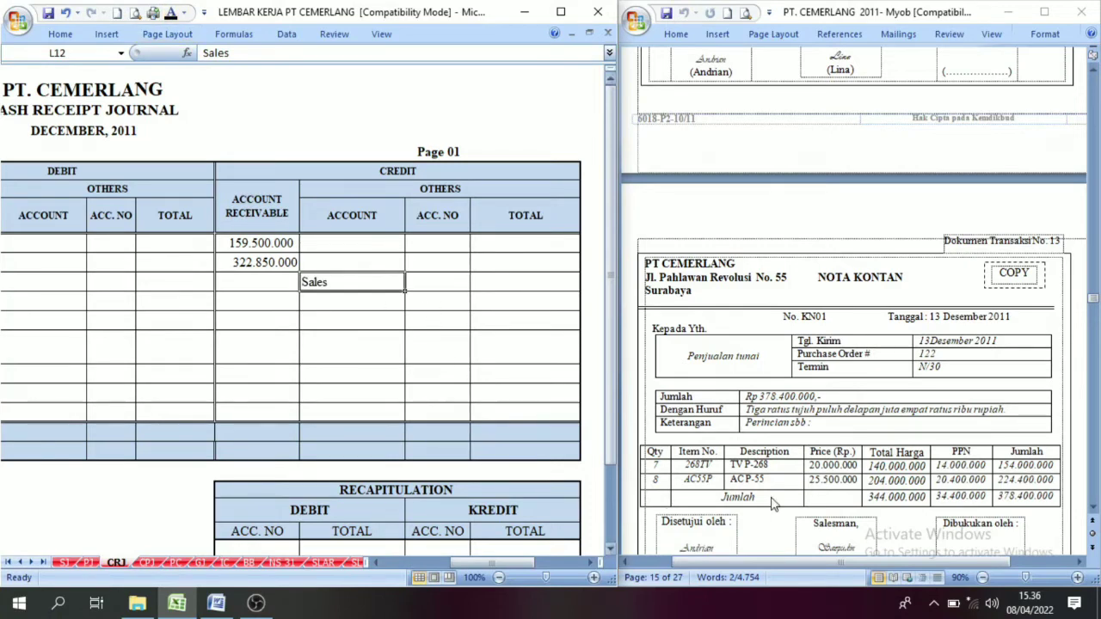
click(349, 302)
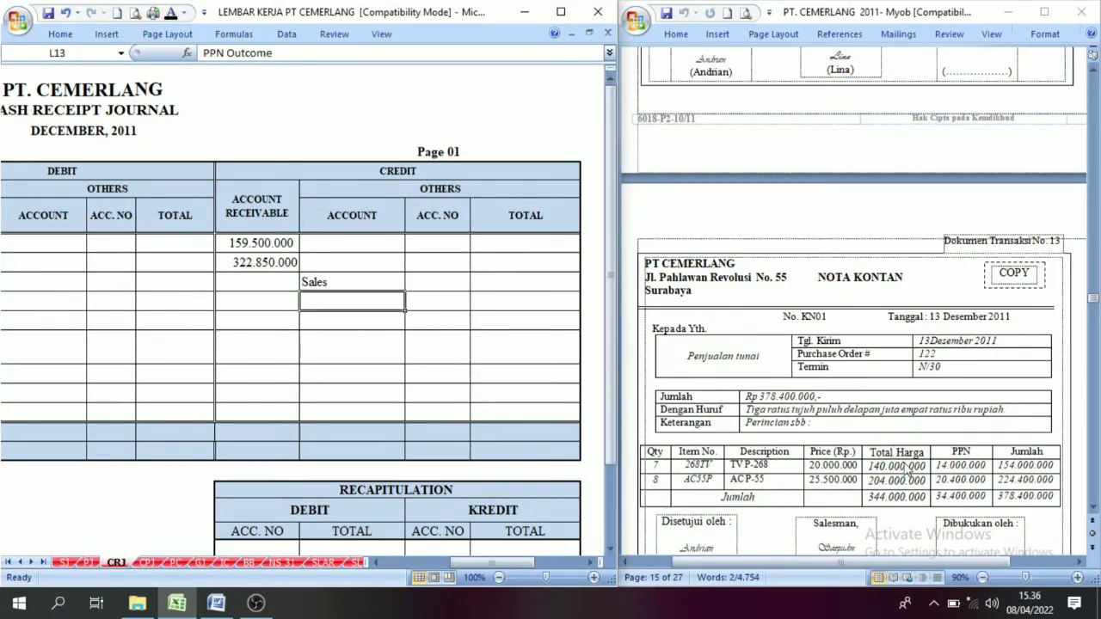
click(171, 14)
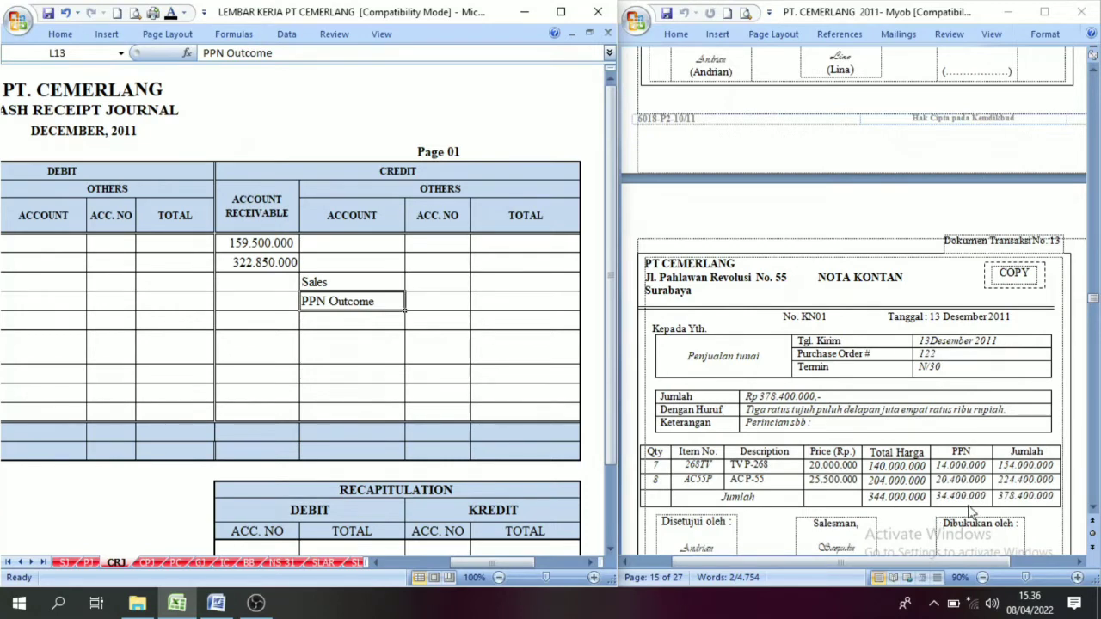
- Show account numbers 4-1100 for Sales and 2-1500 for PPN Outcome in M12 and M13
click(342, 286)
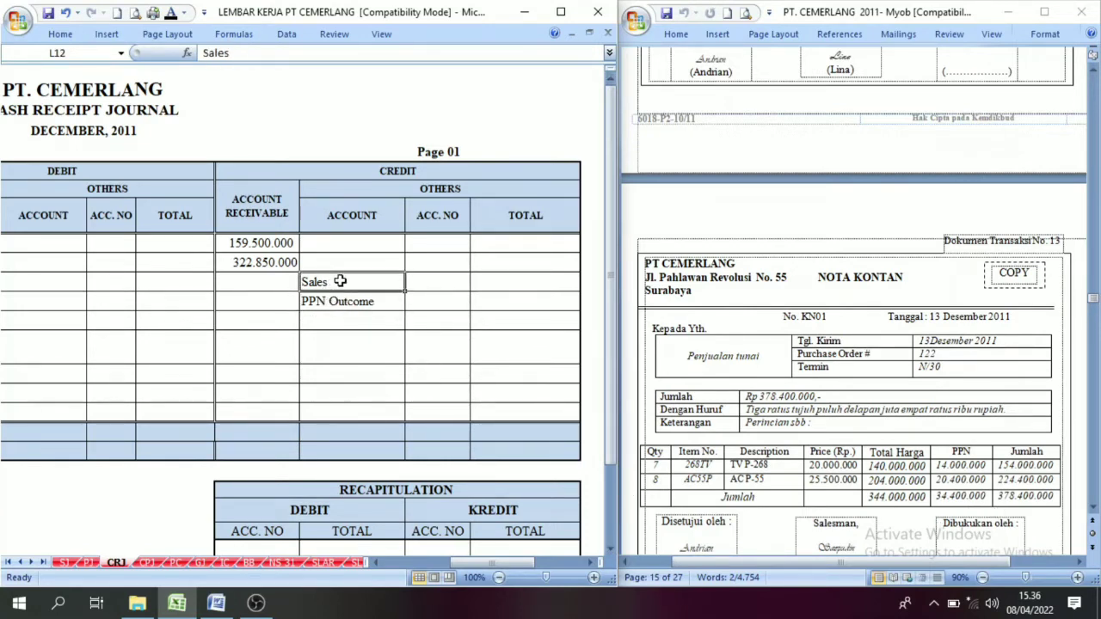
drag(433, 283, 433, 299)
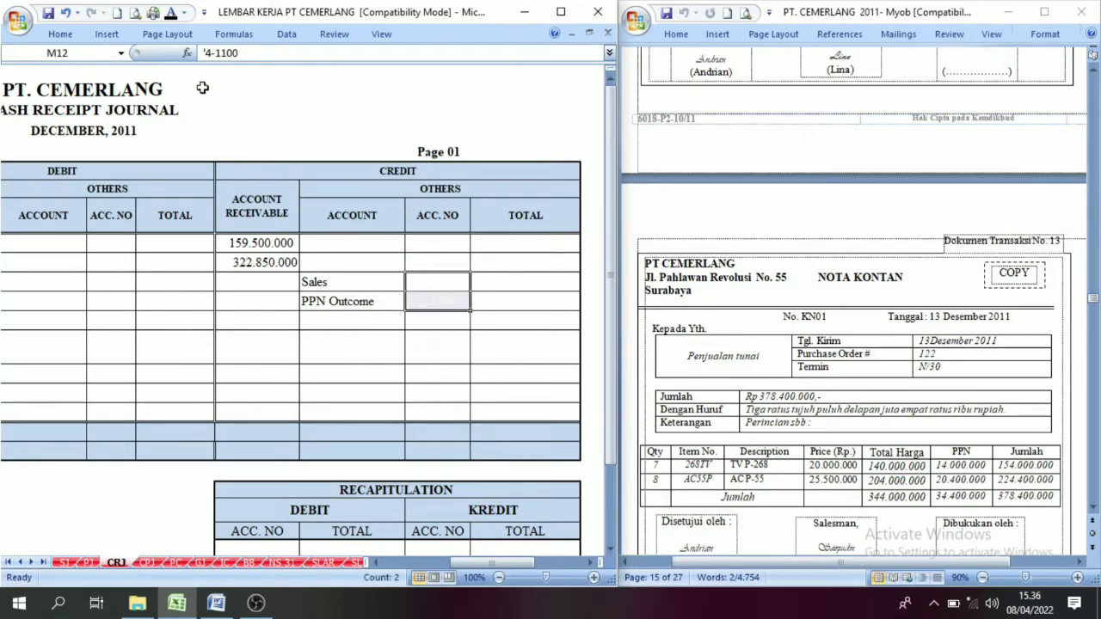
click(172, 14)
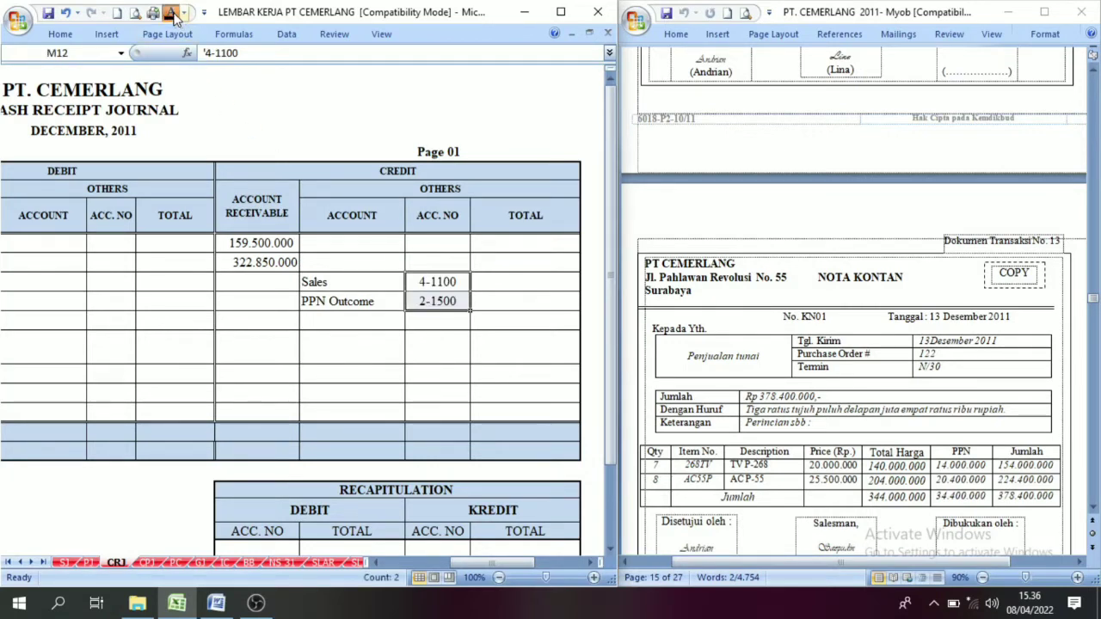
- Show the credit totals 344000000 for Sales in N12 and 34400000 for PPN Outcome in N13, and check their sum
click(504, 283)
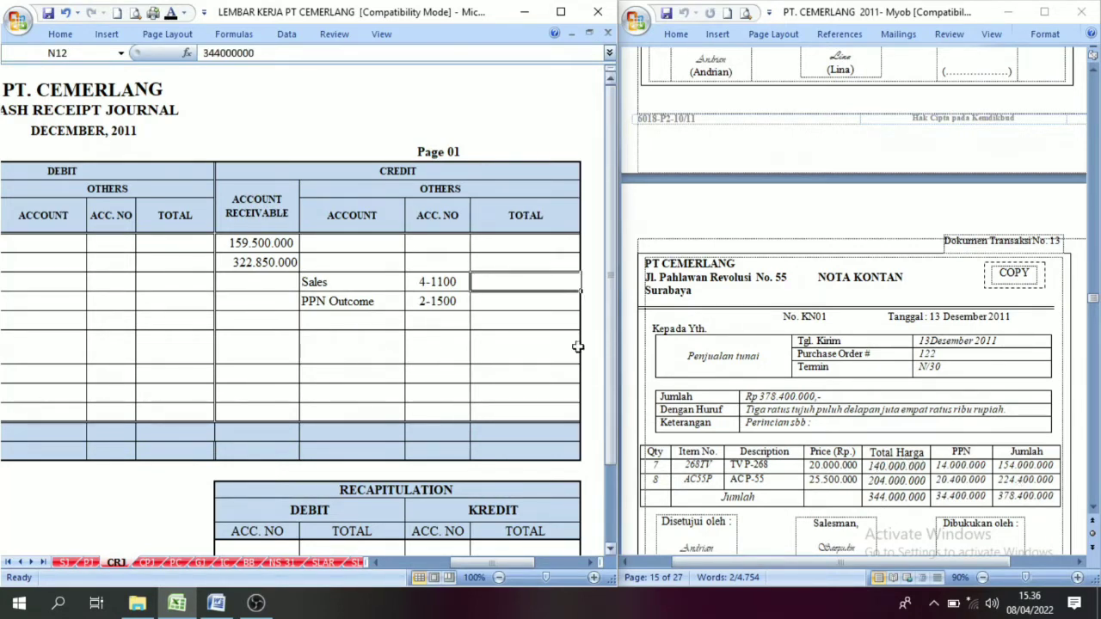
click(172, 16)
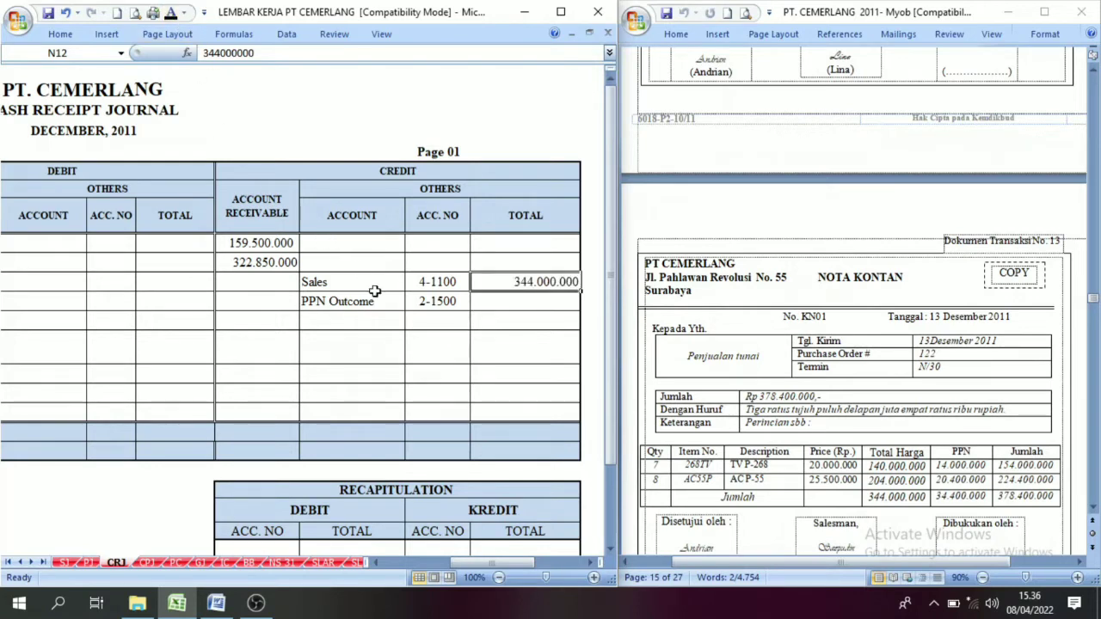
click(378, 301)
click(518, 318)
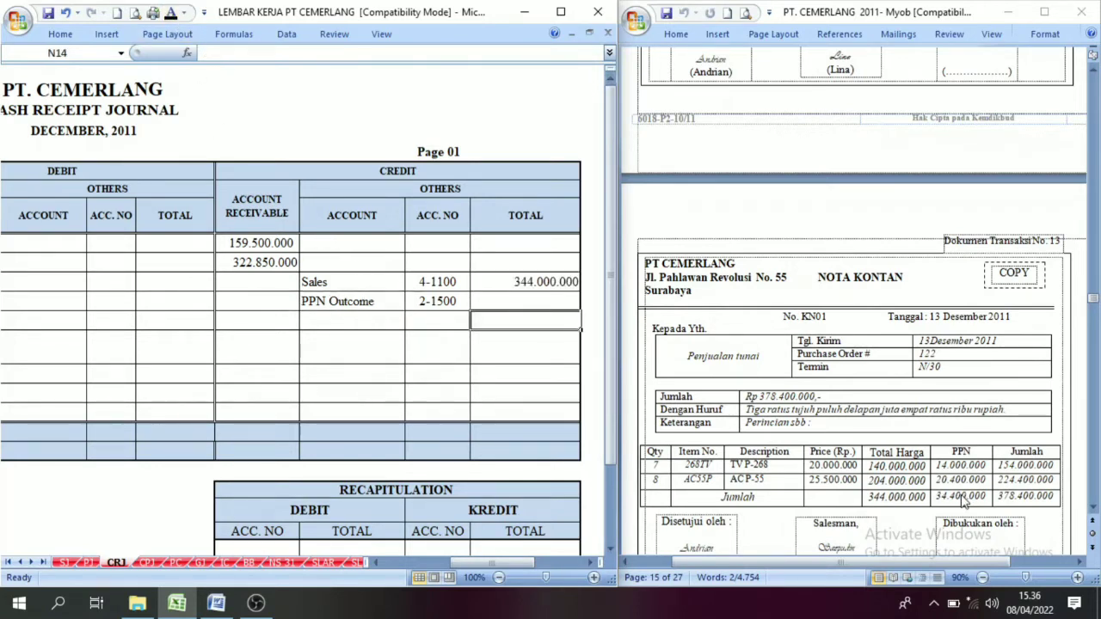
click(540, 301)
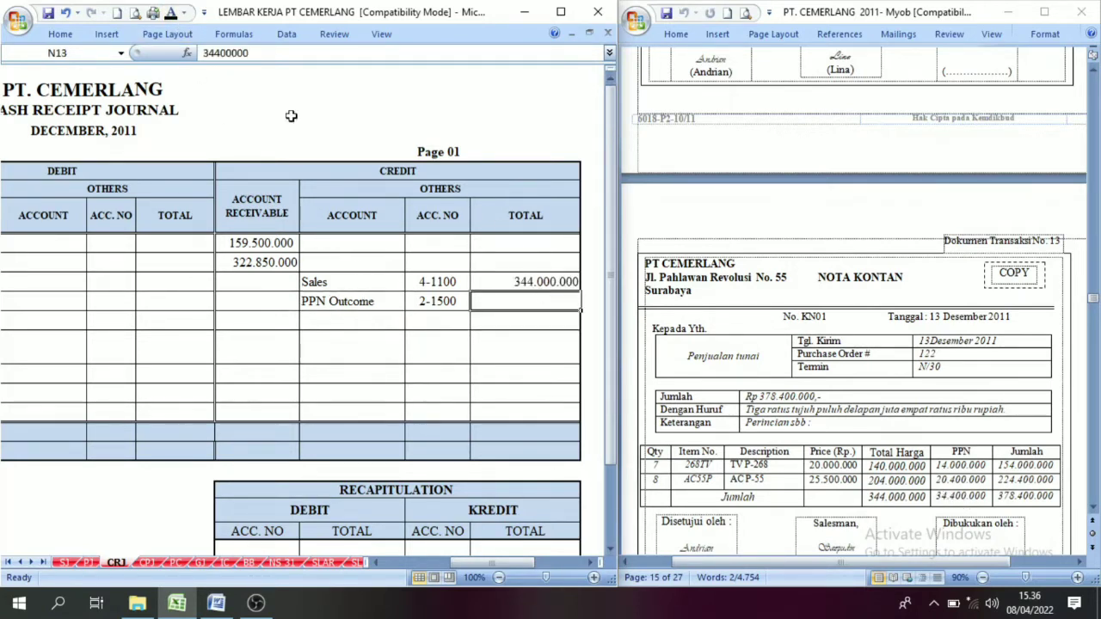
click(175, 19)
drag(515, 281, 516, 299)
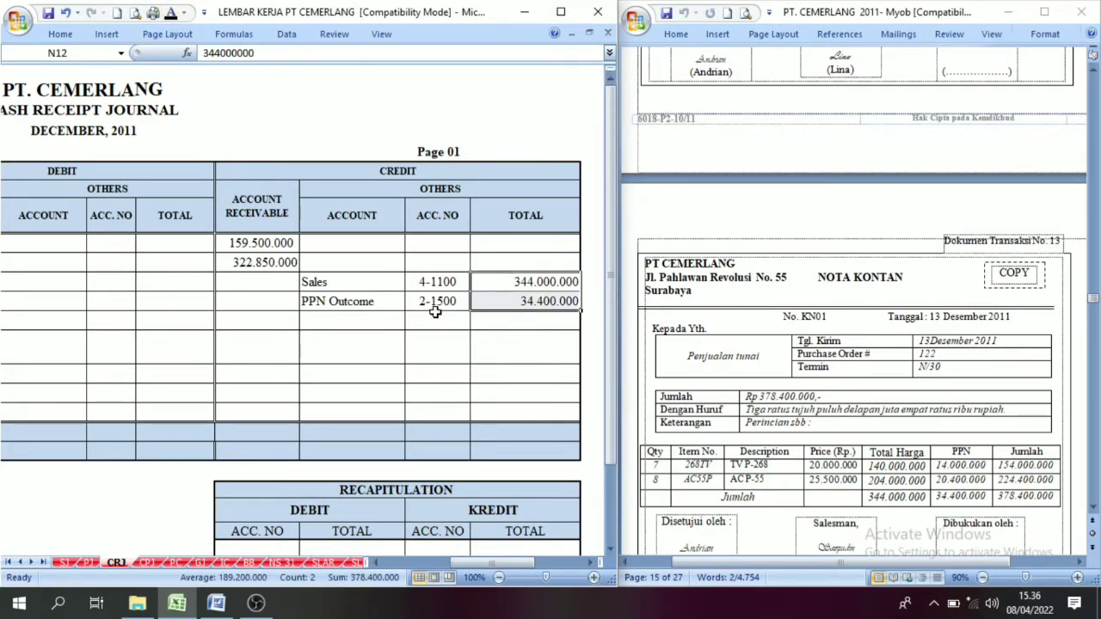
- Compare KN01's Cash in Bank debit with its Sales and PPN Outcome credit totals and the Jumlah on the Nota Kontan
drag(510, 563, 474, 557)
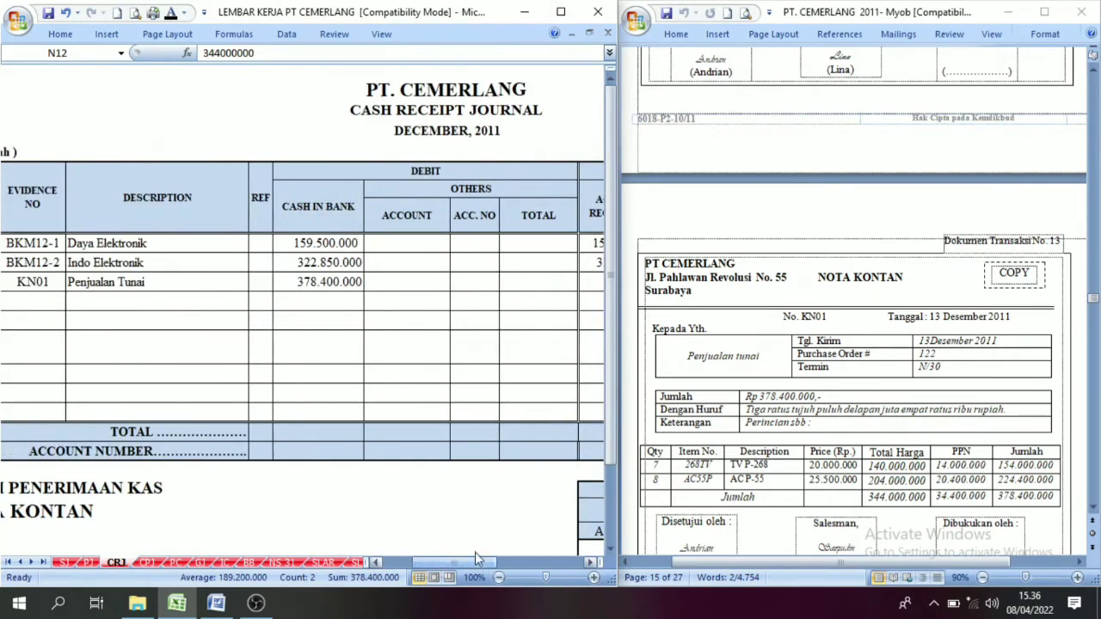
click(327, 281)
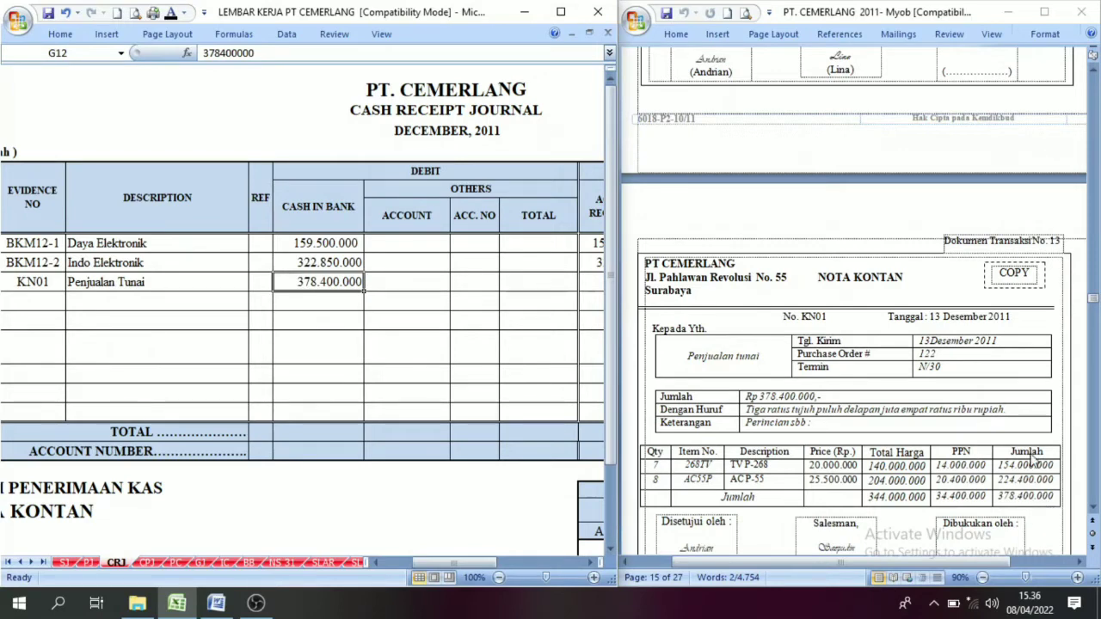
drag(454, 561, 502, 561)
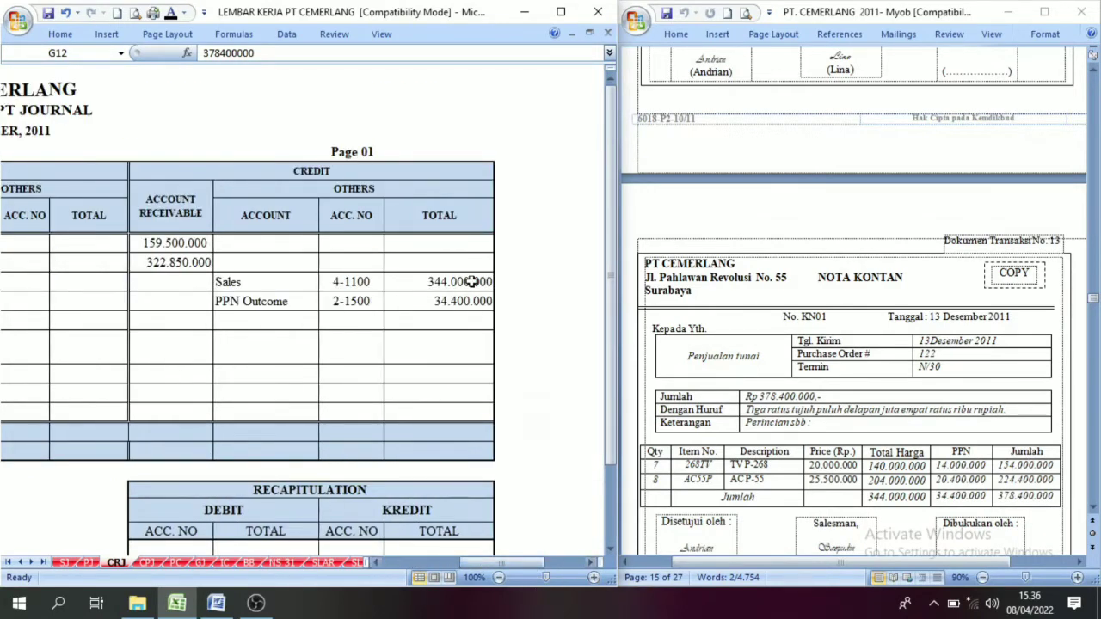
click(444, 285)
drag(445, 287, 439, 301)
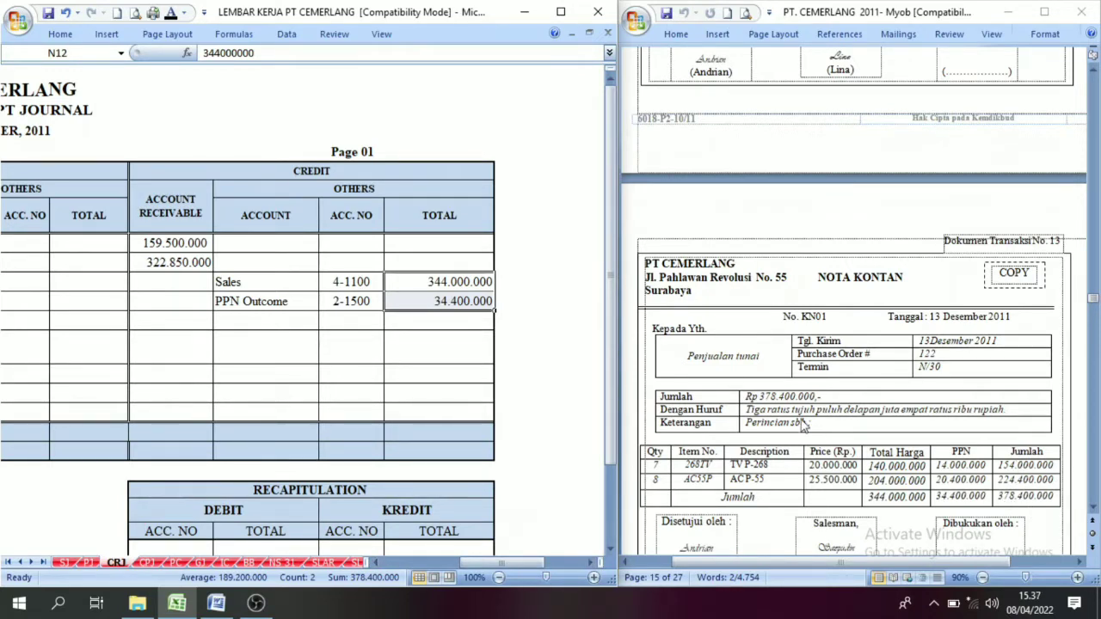
drag(822, 397, 744, 397)
click(607, 371)
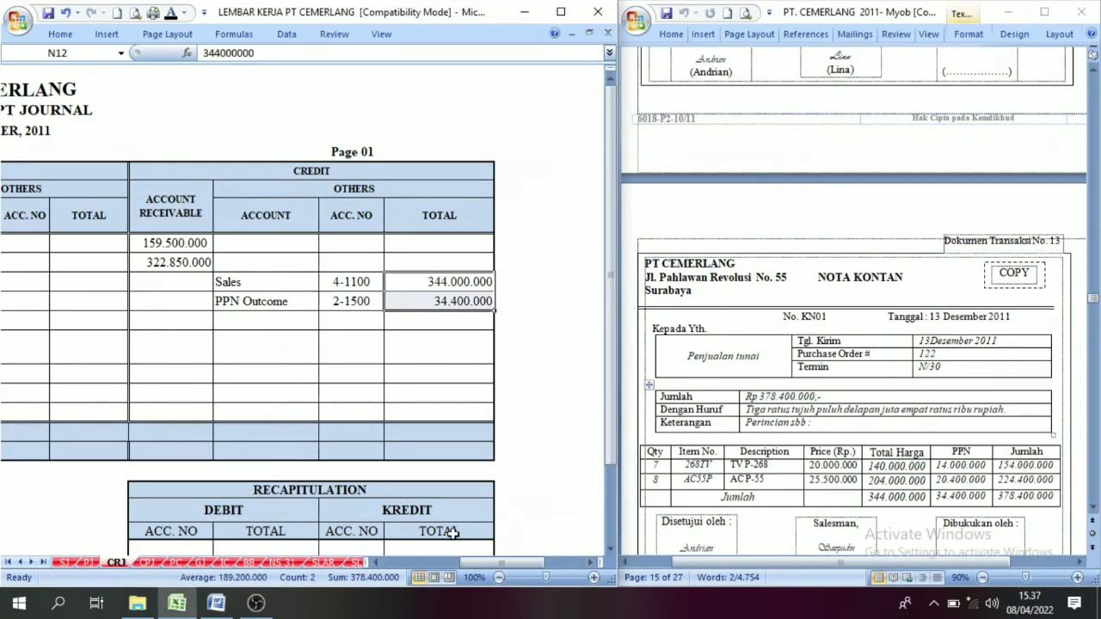
click(484, 551)
- Review the Cash in Bank debits in G10:G12 against the Account Receivable credit column
drag(497, 562, 423, 562)
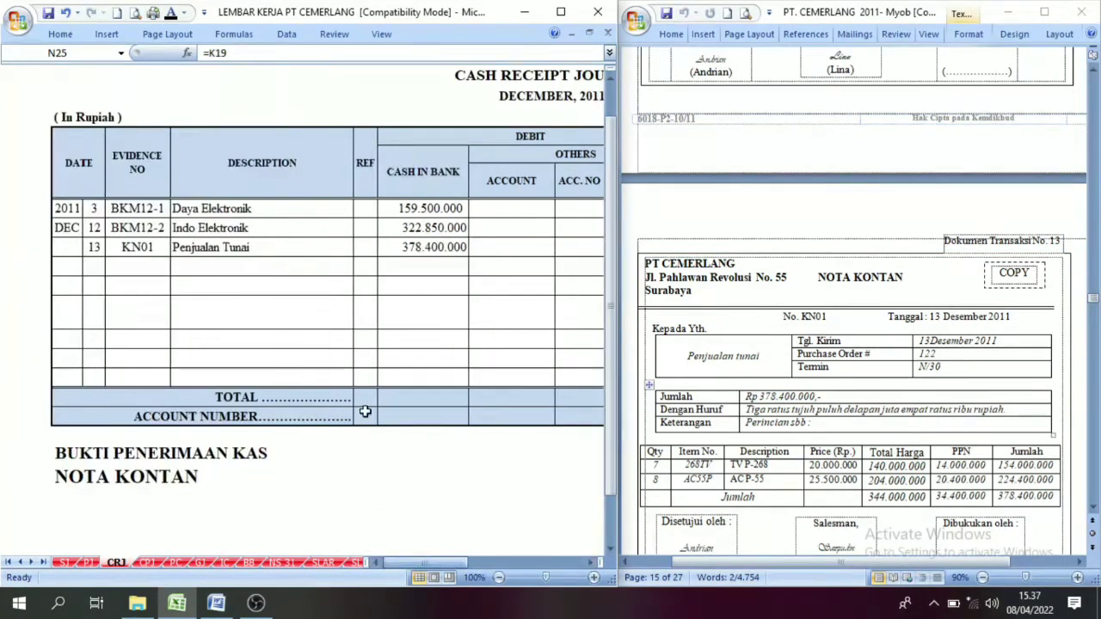
scroll(504, 472, up, 1)
drag(416, 243, 417, 281)
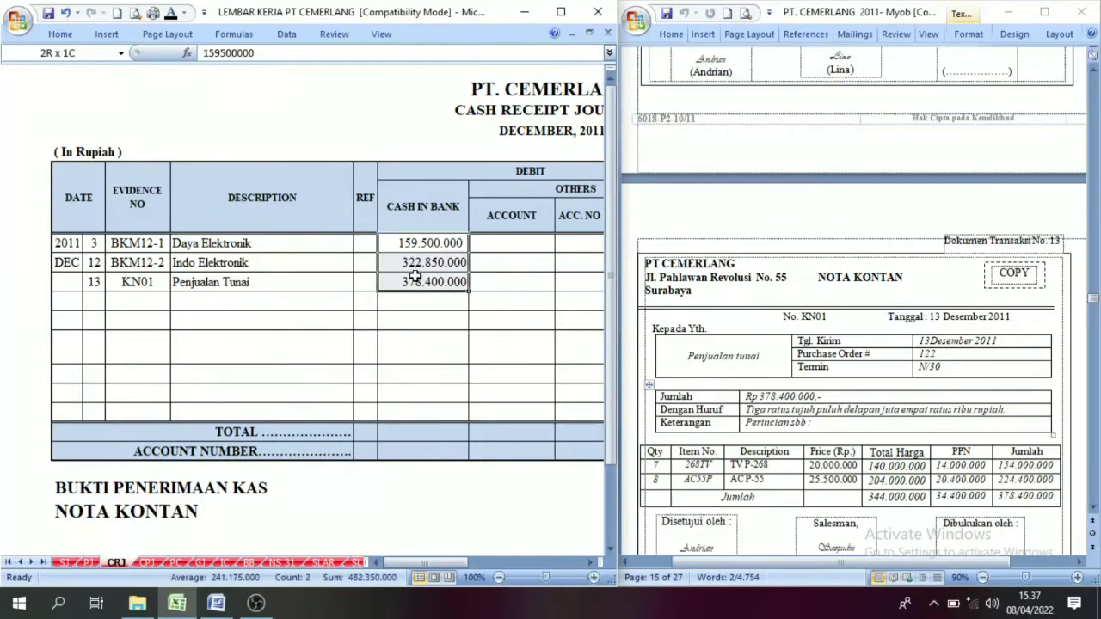
click(592, 566)
click(591, 565)
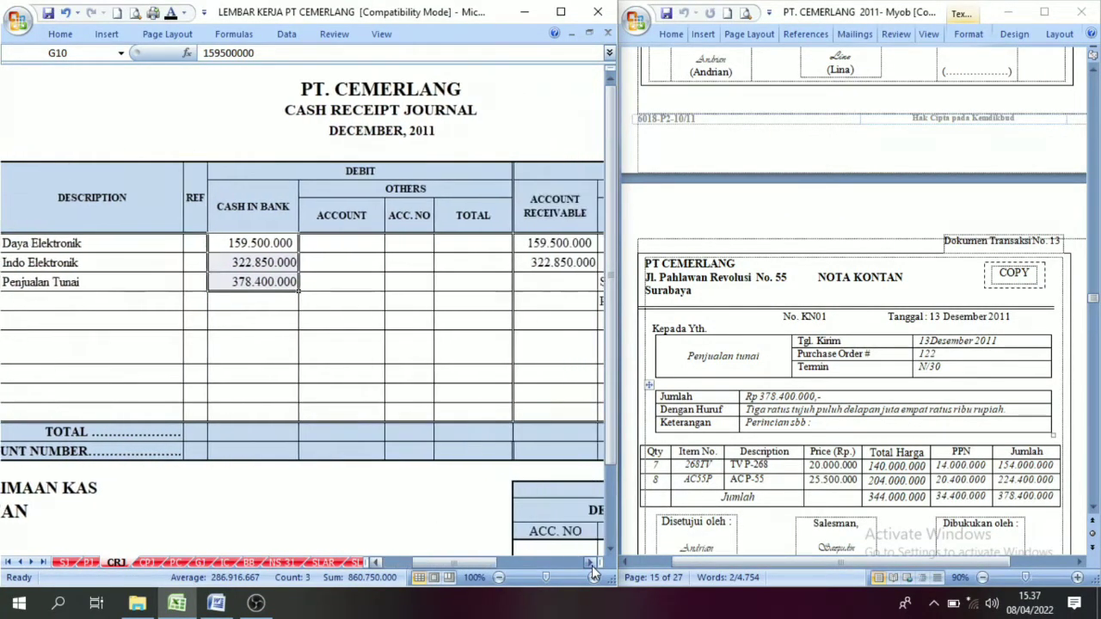
drag(478, 558, 497, 559)
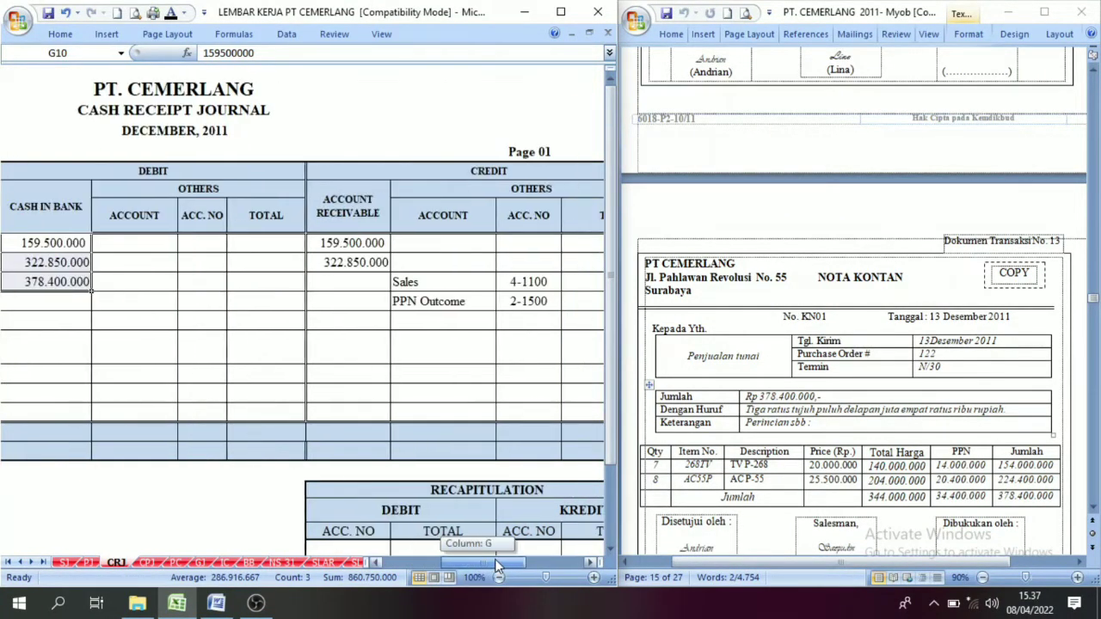
click(336, 225)
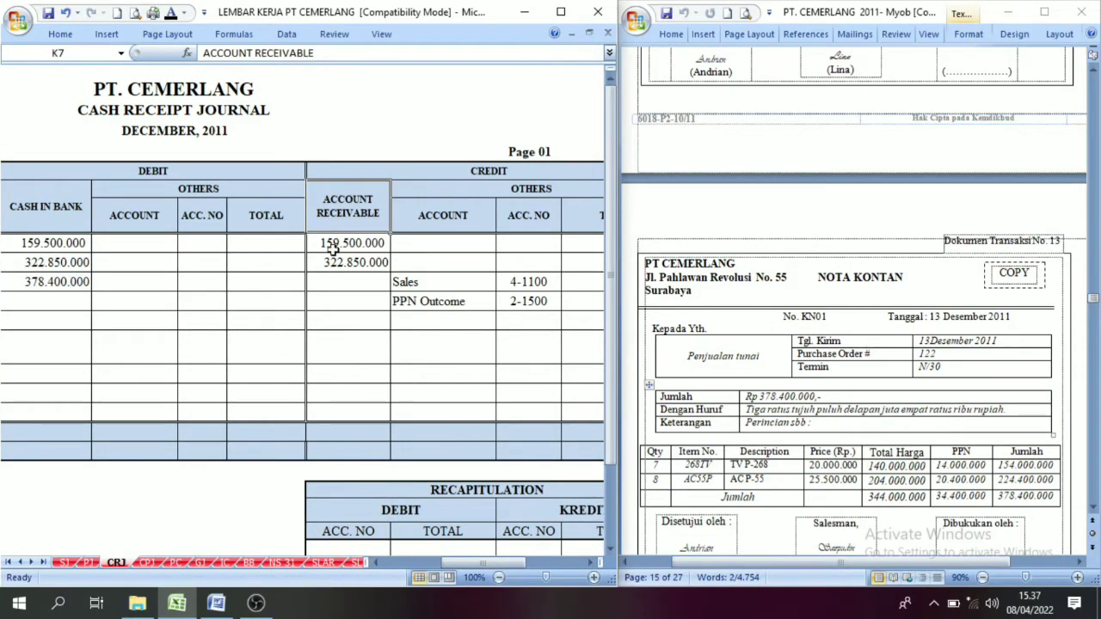
click(357, 244)
click(360, 275)
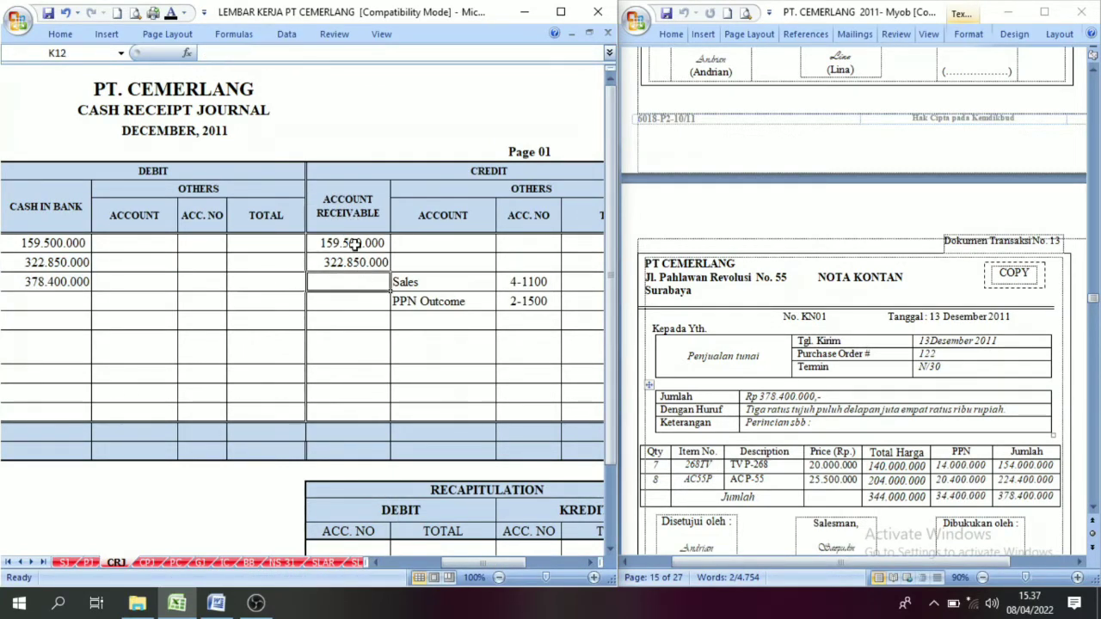
click(340, 217)
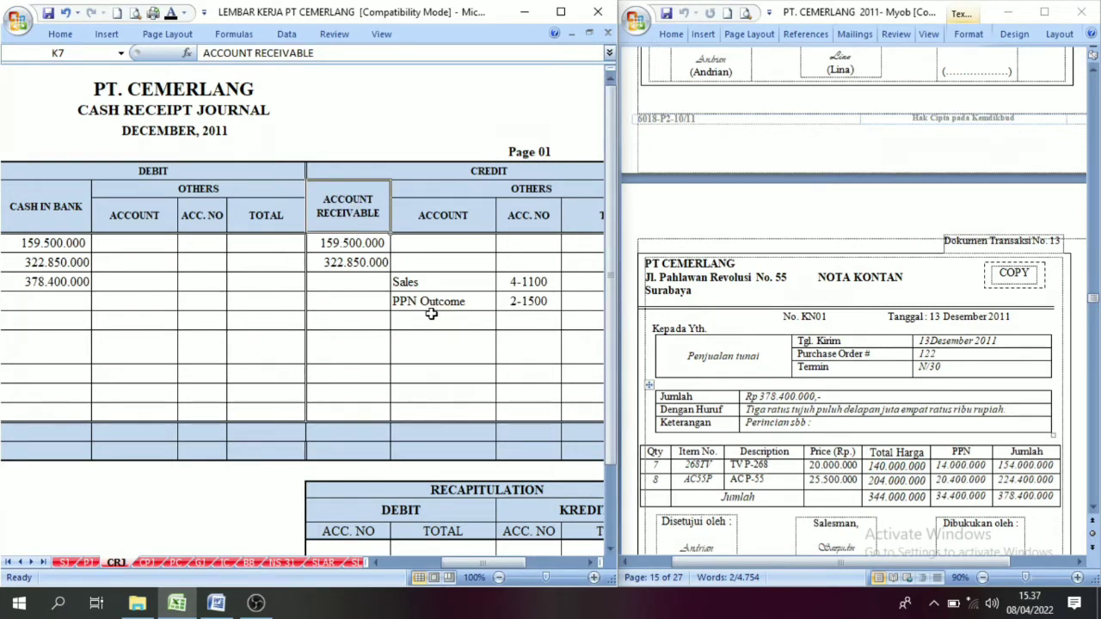
click(349, 284)
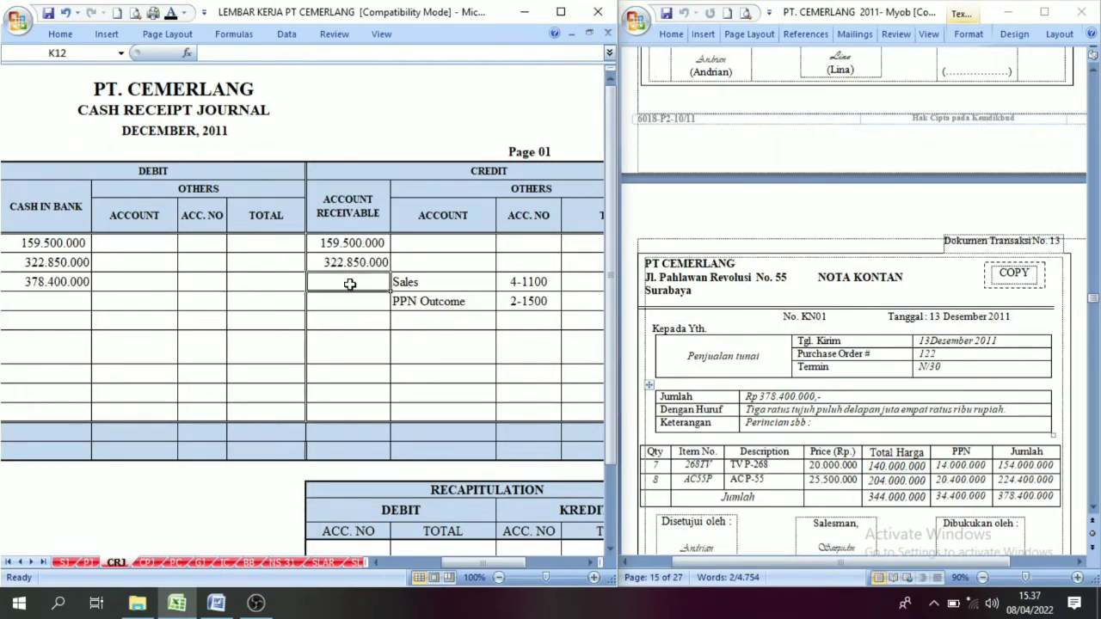
- Examine the Account and Acc. No columns under Others credit that hold the KN01 lines
click(502, 199)
click(449, 301)
click(469, 204)
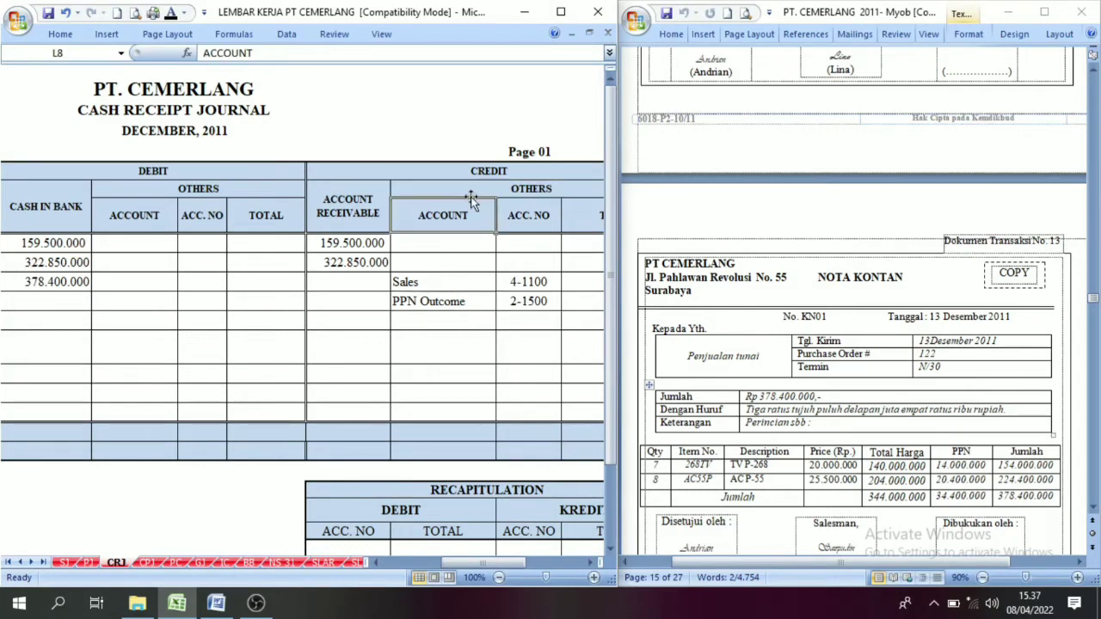
click(429, 277)
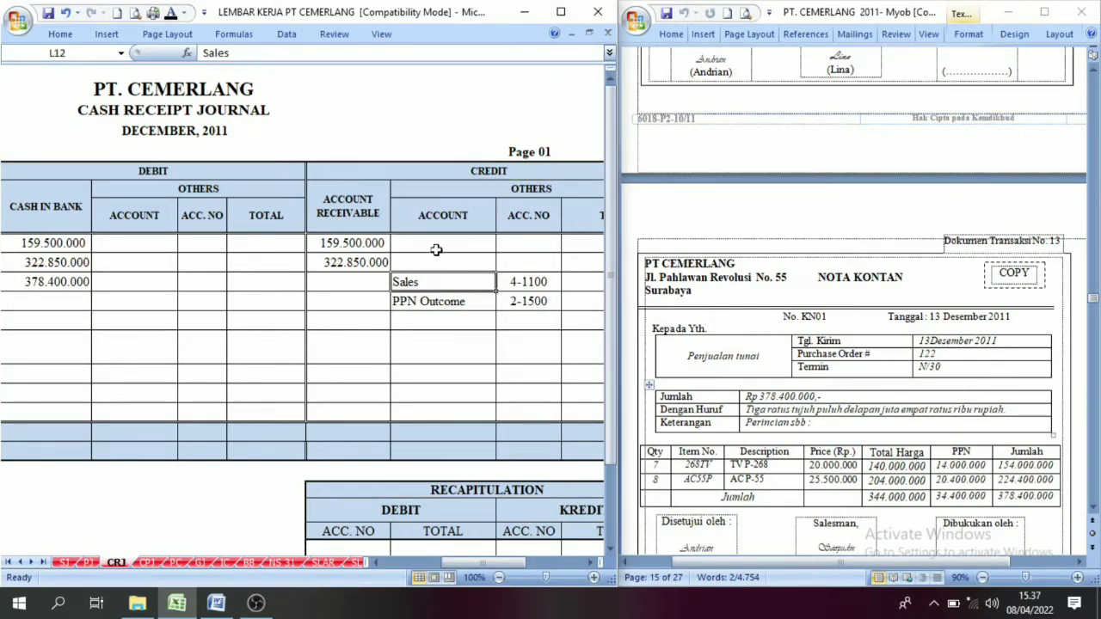
drag(436, 249, 444, 356)
drag(520, 246, 524, 392)
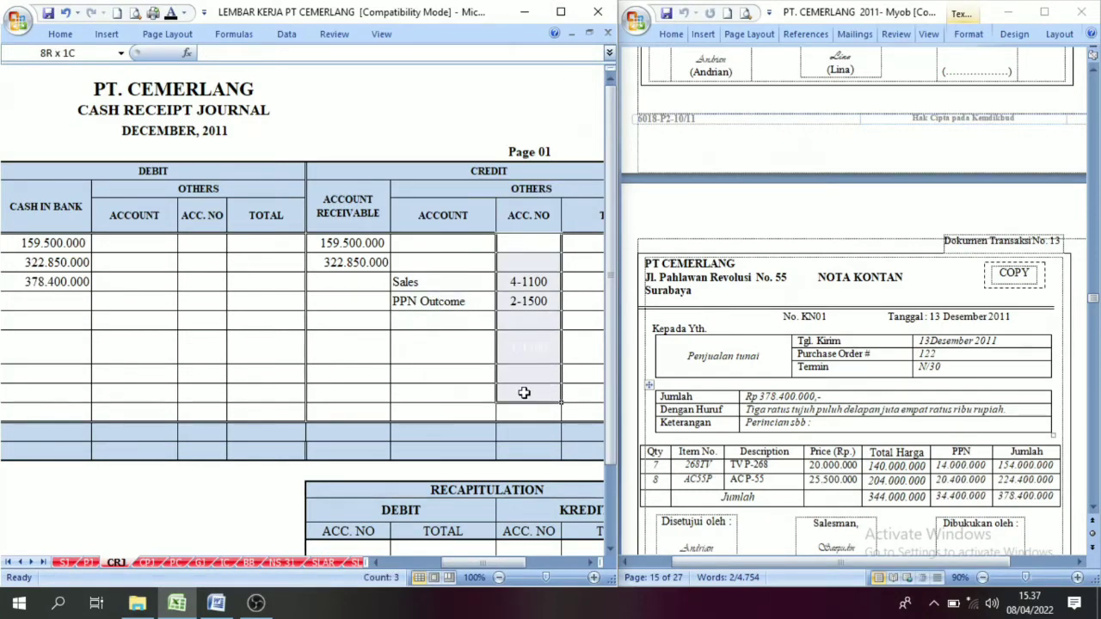
click(491, 359)
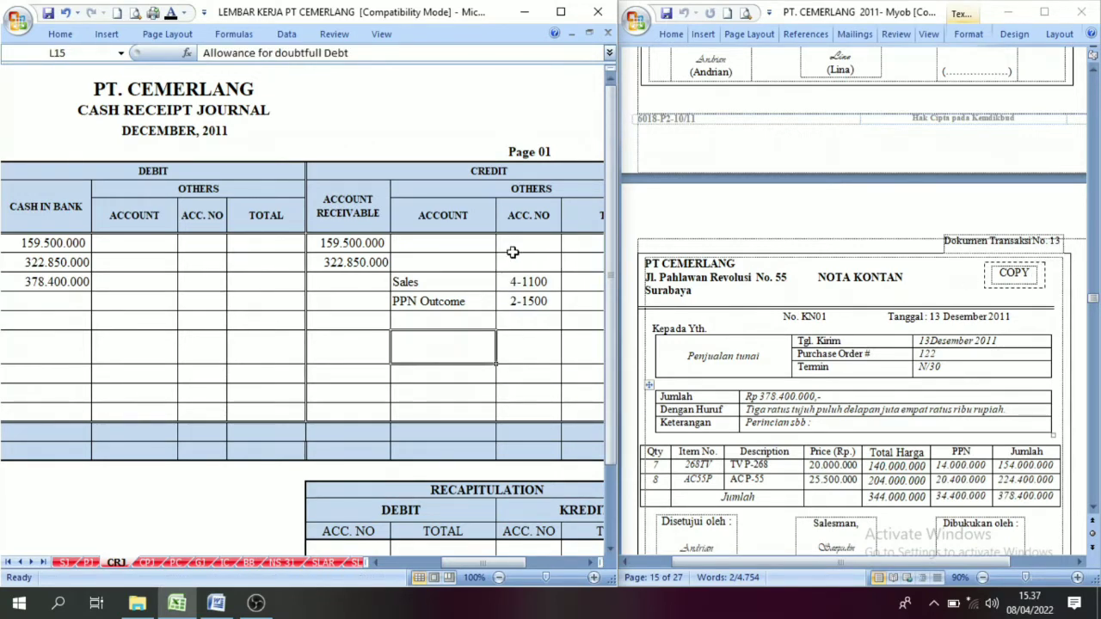
- Trace the KN01 Cash in Bank debit to its Sales and PPN Outcome credit lines in L12 and L13
click(76, 283)
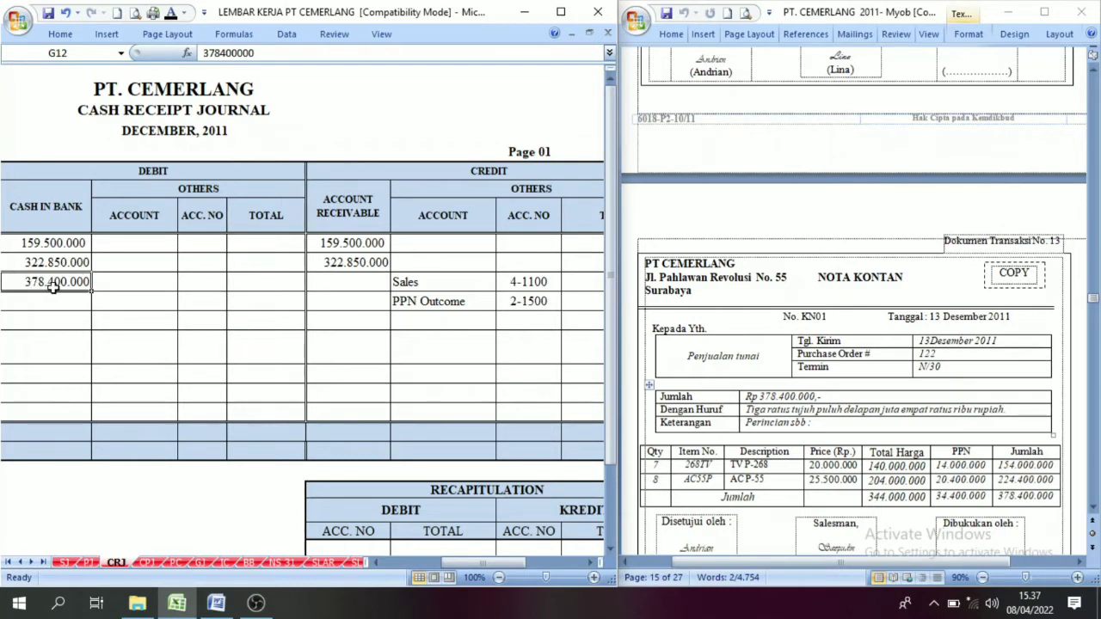
click(415, 286)
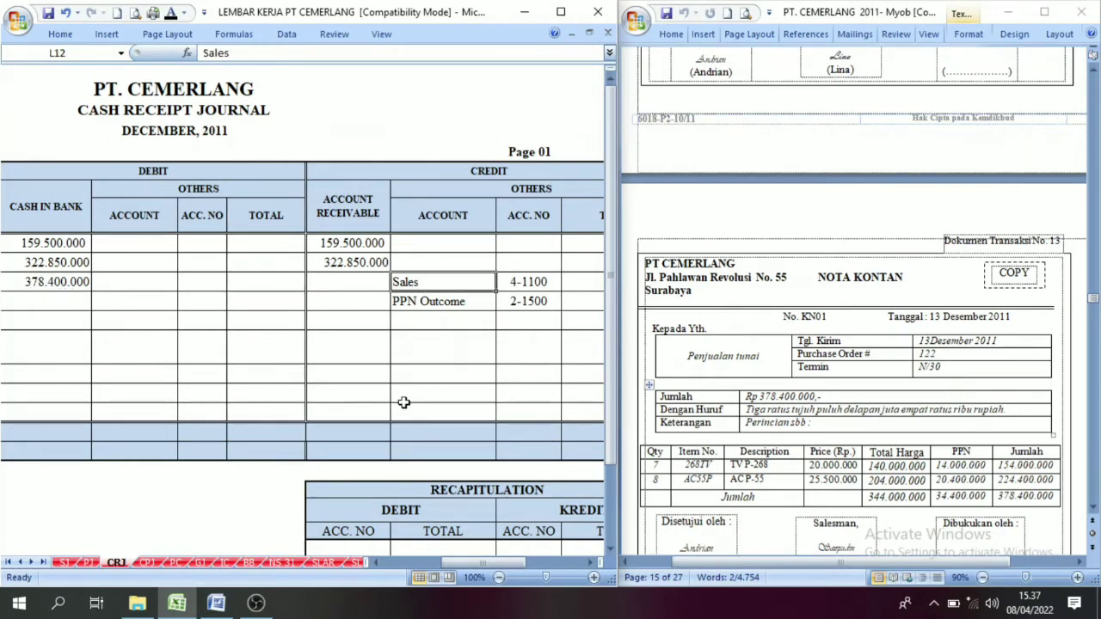
click(415, 299)
click(423, 281)
click(465, 301)
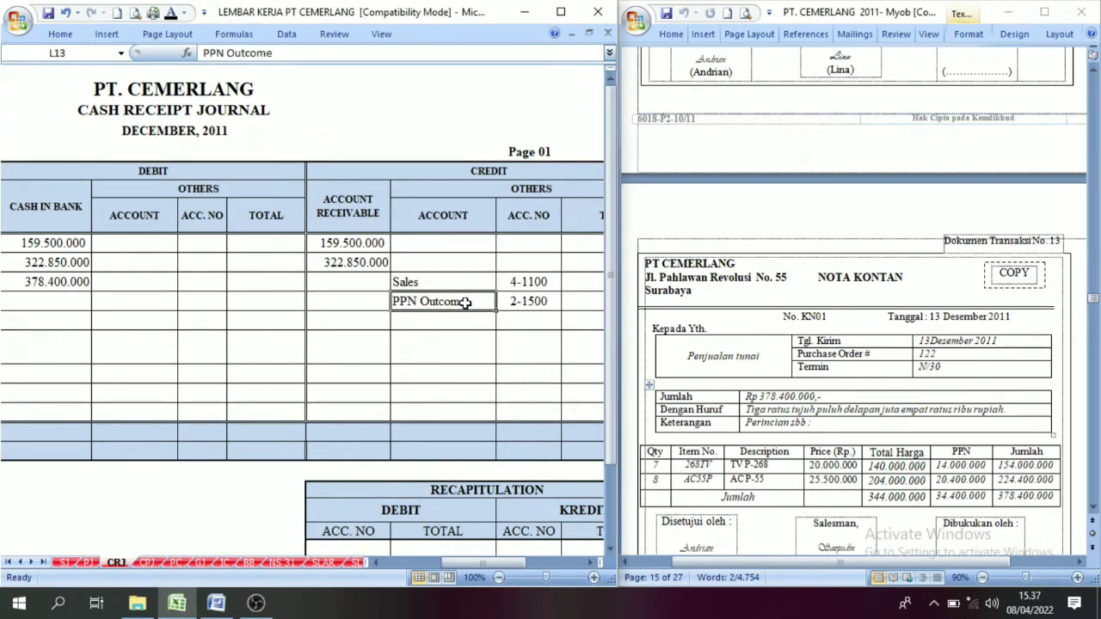
click(593, 562)
click(358, 286)
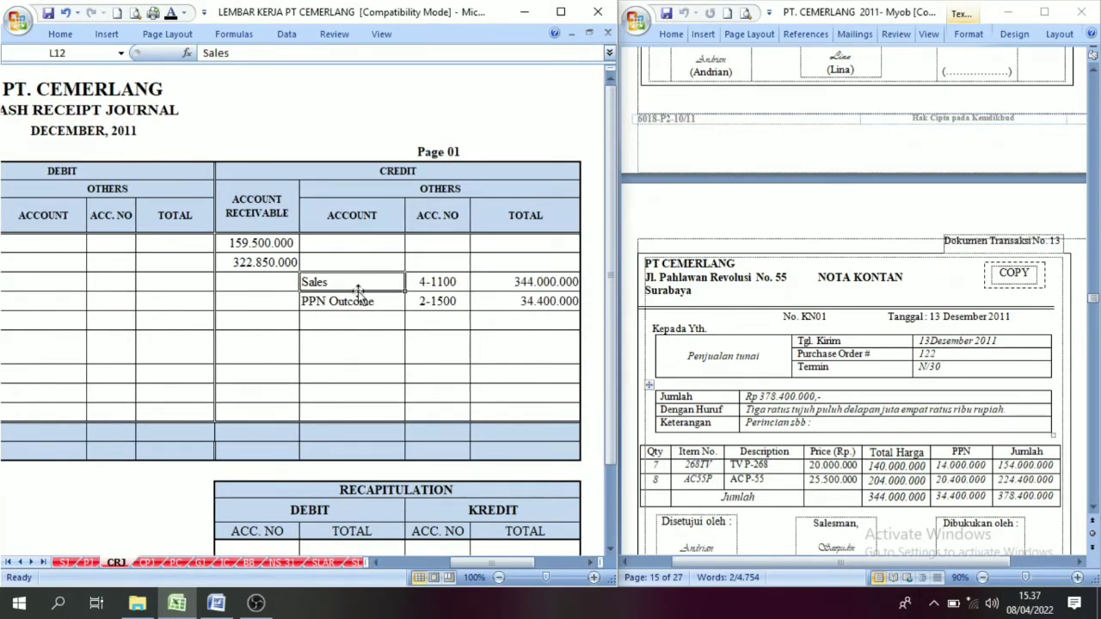
click(359, 300)
click(392, 286)
- Check the Total Harga, PPN and Jumlah totals on Nota Kontan KN01 against the journal's credit lines and Cash in Bank debit
click(894, 481)
drag(870, 496, 891, 495)
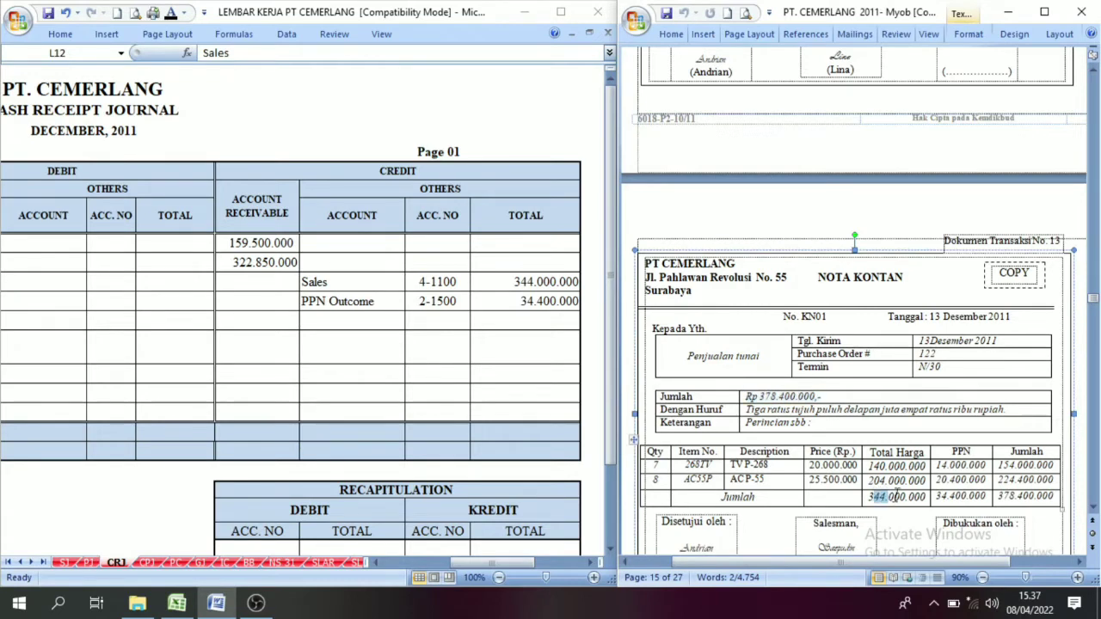
click(361, 284)
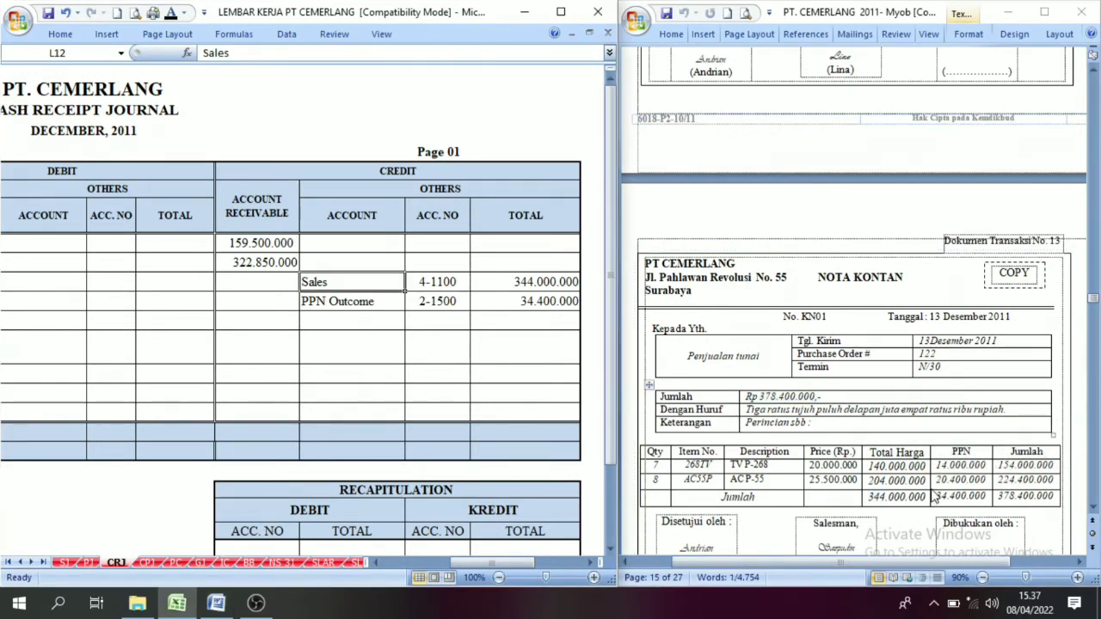
click(934, 499)
drag(937, 496, 1044, 497)
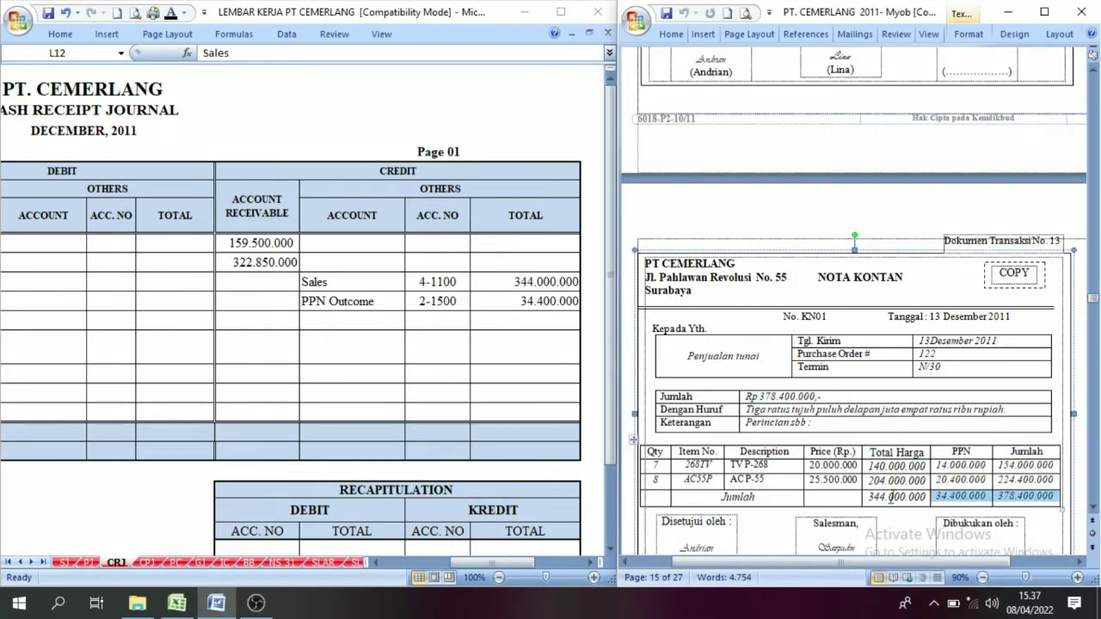
drag(867, 497, 1029, 503)
click(1026, 497)
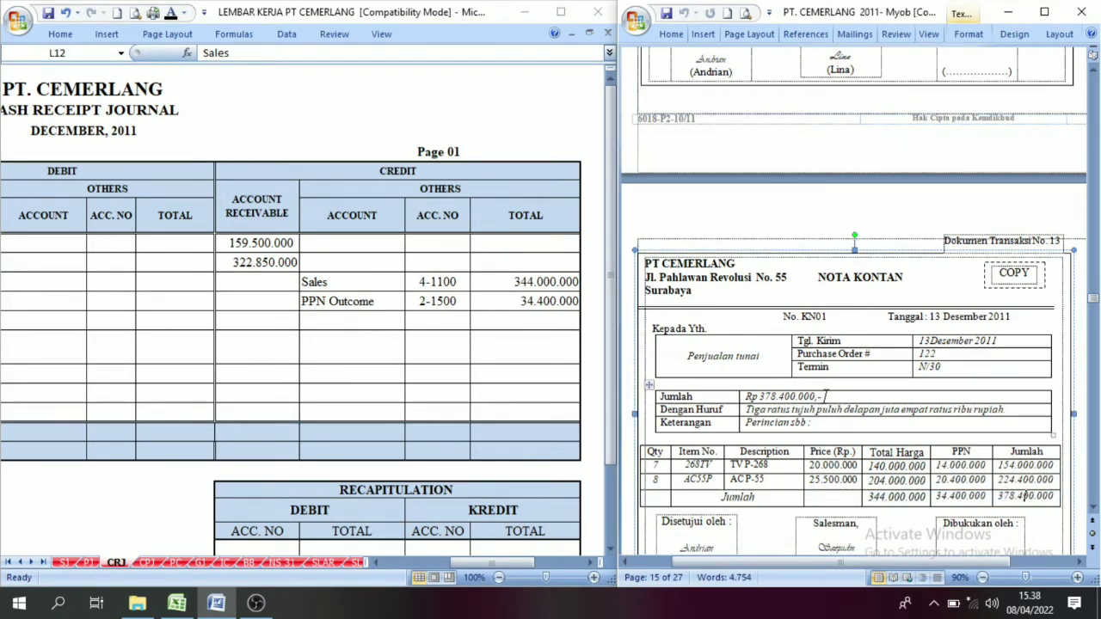
drag(826, 397, 747, 397)
click(474, 560)
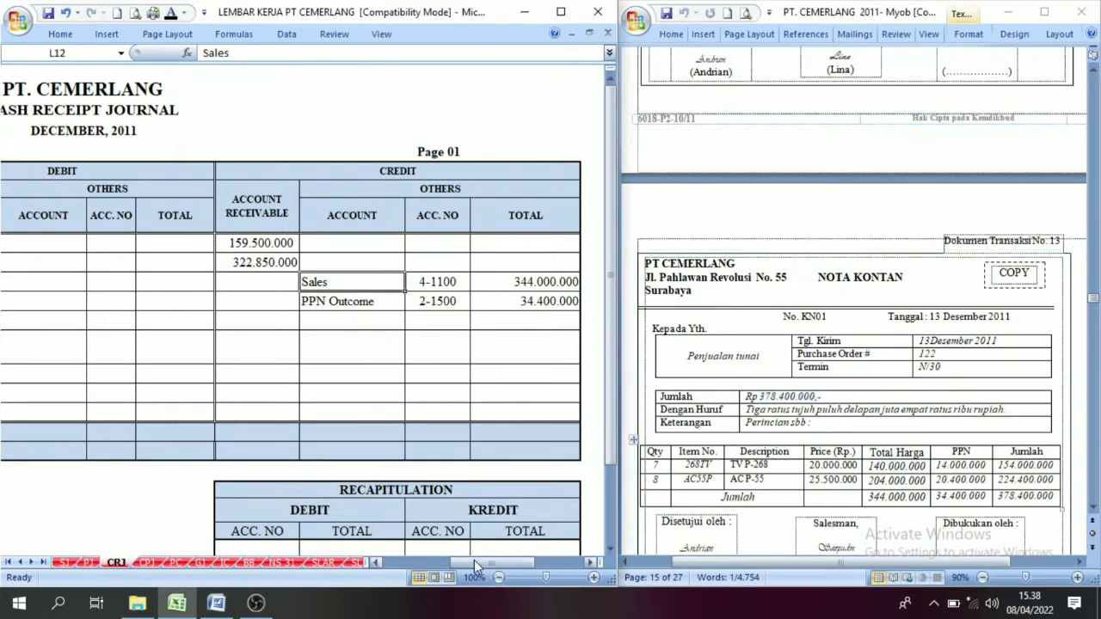
drag(461, 560, 404, 559)
click(423, 280)
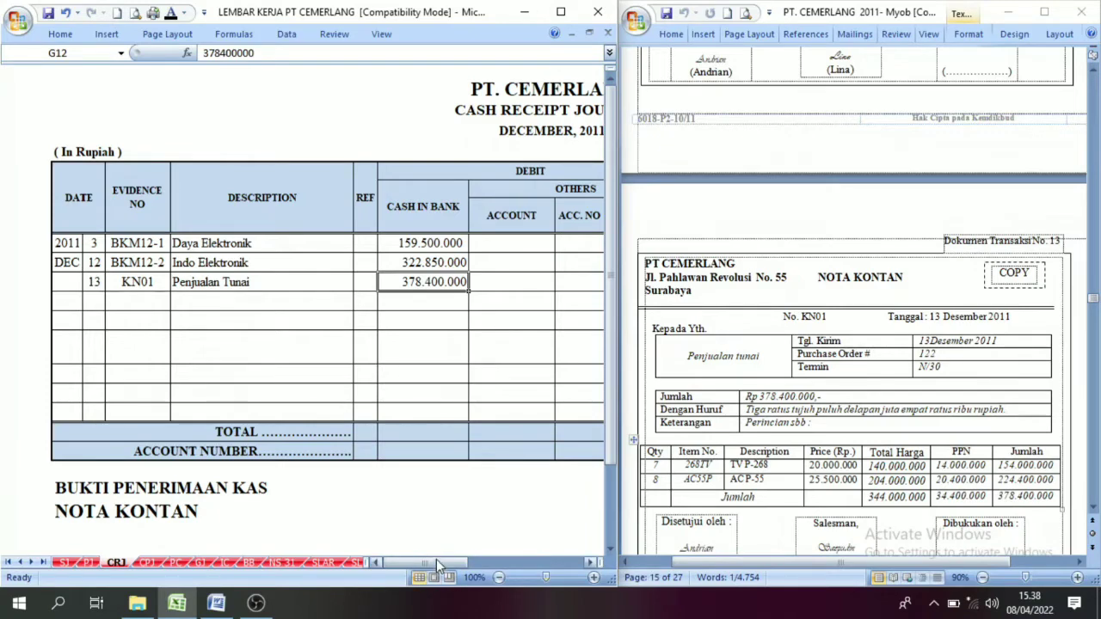
- Bring up Dokumen Transaksi No. 14 and show its date 14 in C14 and evidence number BKM12-3 in D14
mouse_move(436, 559)
mouse_down()
mouse_move(464, 565)
mouse_move(434, 563)
mouse_up()
scroll(1017, 434, down, 5)
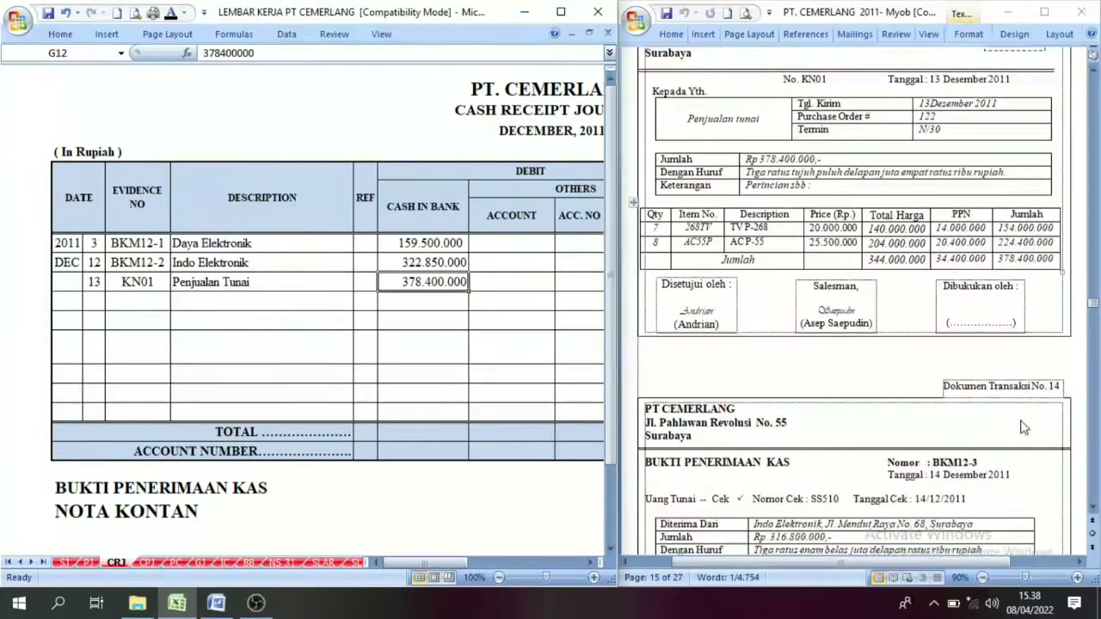
scroll(1016, 435, down, 3)
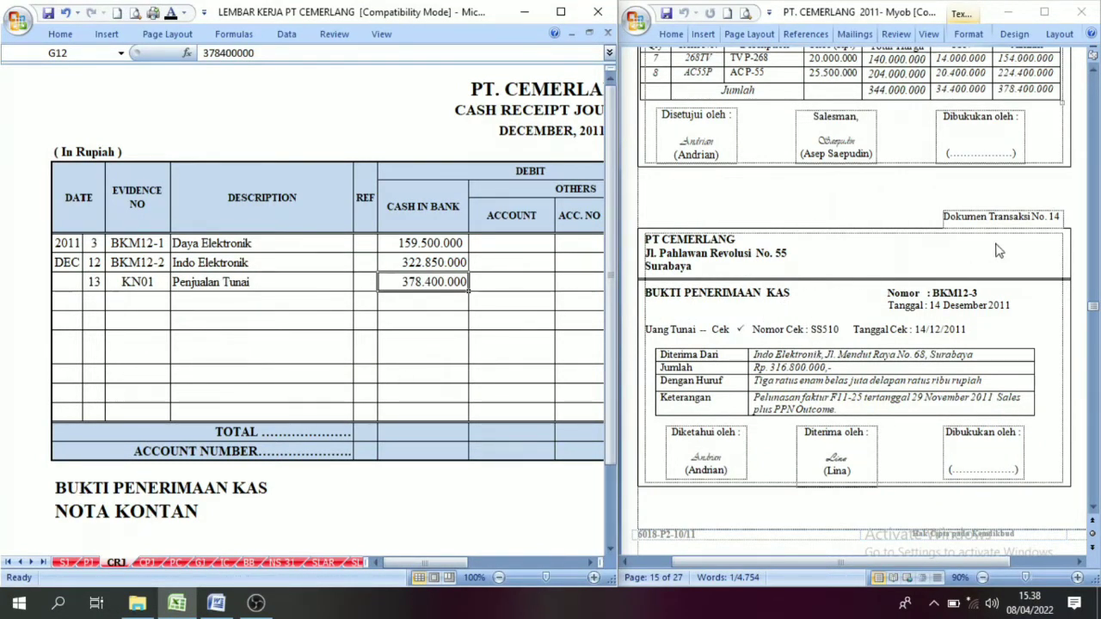
click(95, 318)
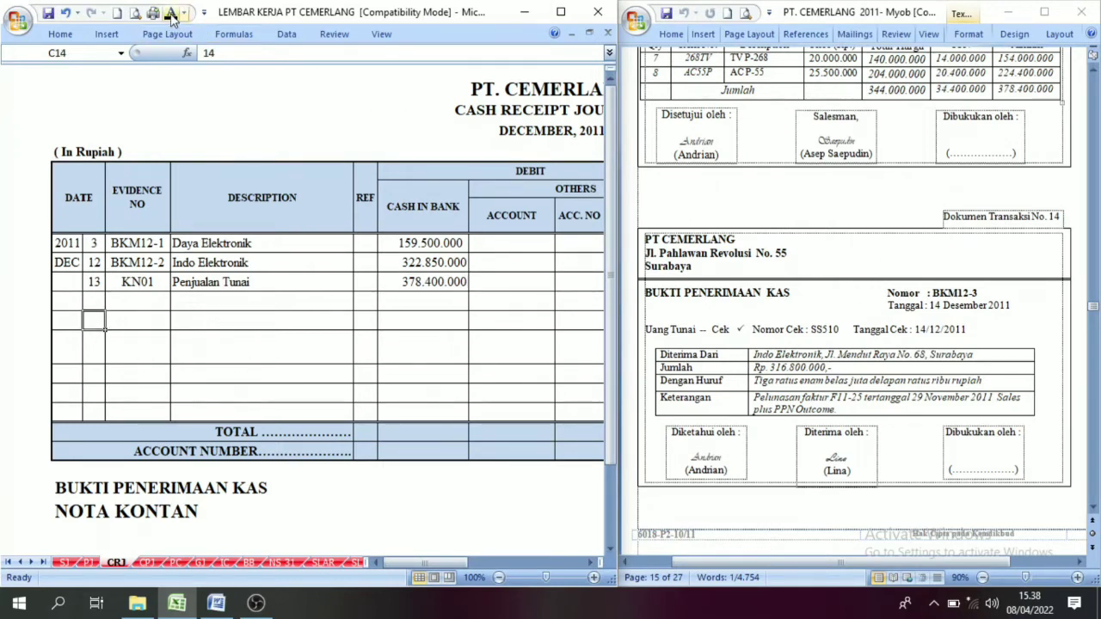
click(137, 326)
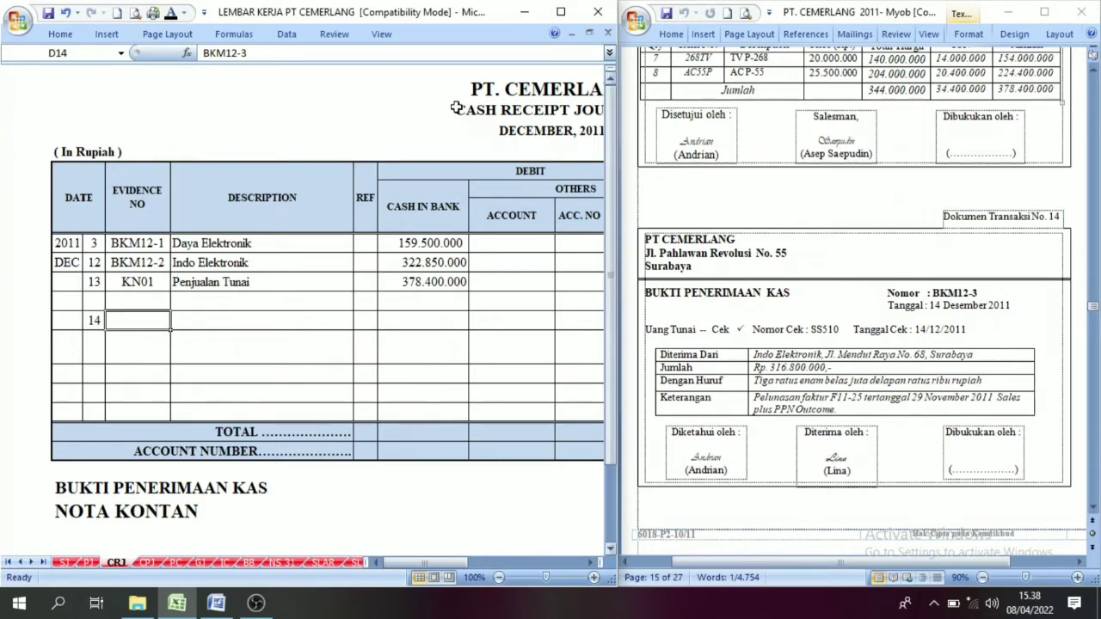
- Show the description Indo Elektronik in E14 and the Cash in Bank debit 316800000 in G14 by applying the font color
click(240, 317)
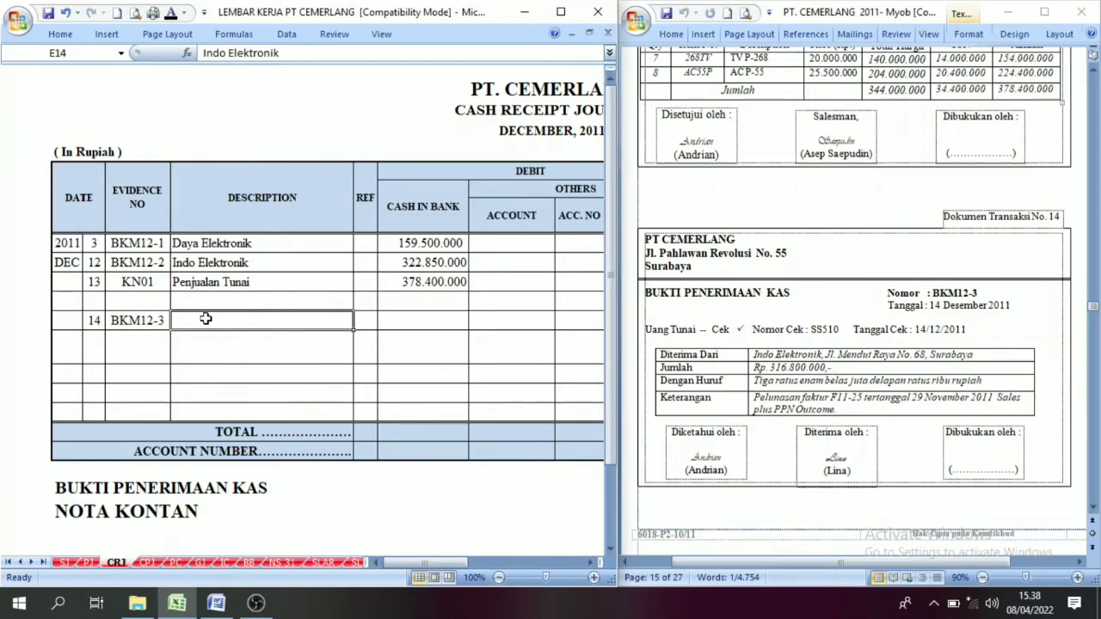
click(171, 13)
click(388, 320)
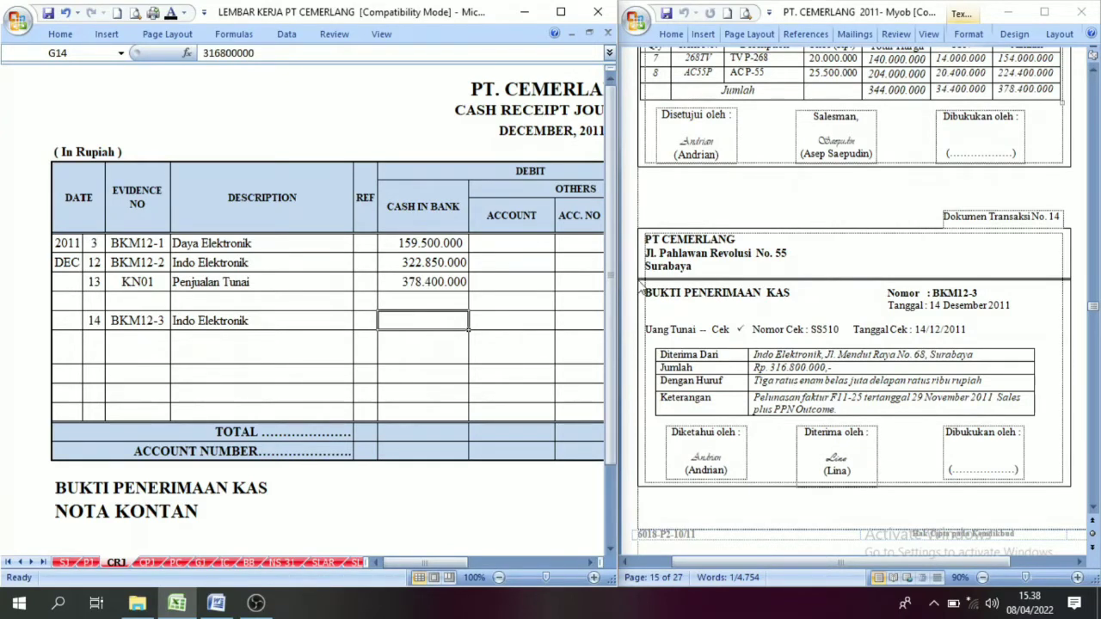
click(170, 13)
- Examine the Keterangan text on Dokumen Transaksi No. 14 to see which invoice the BKM12-3 receipt settles
click(590, 562)
drag(591, 566, 588, 564)
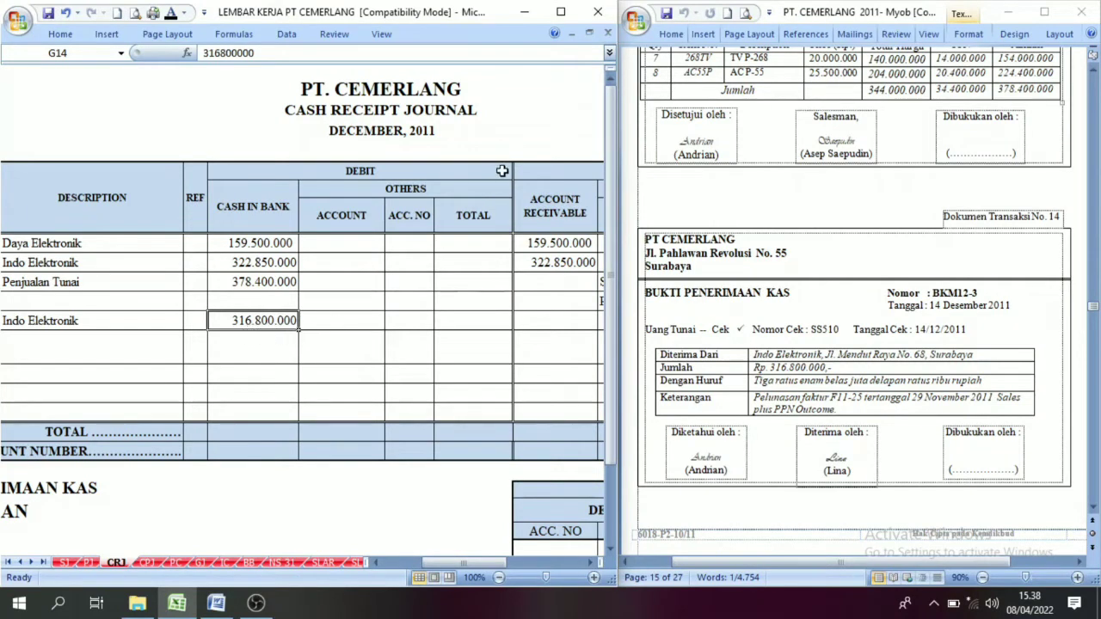
click(780, 410)
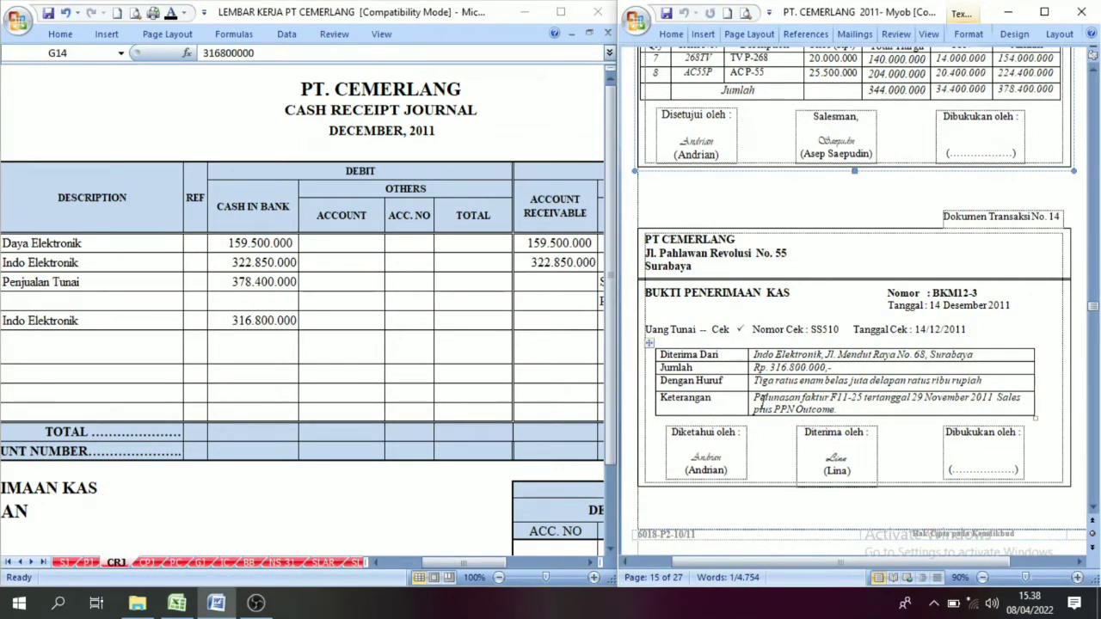
drag(755, 398, 823, 405)
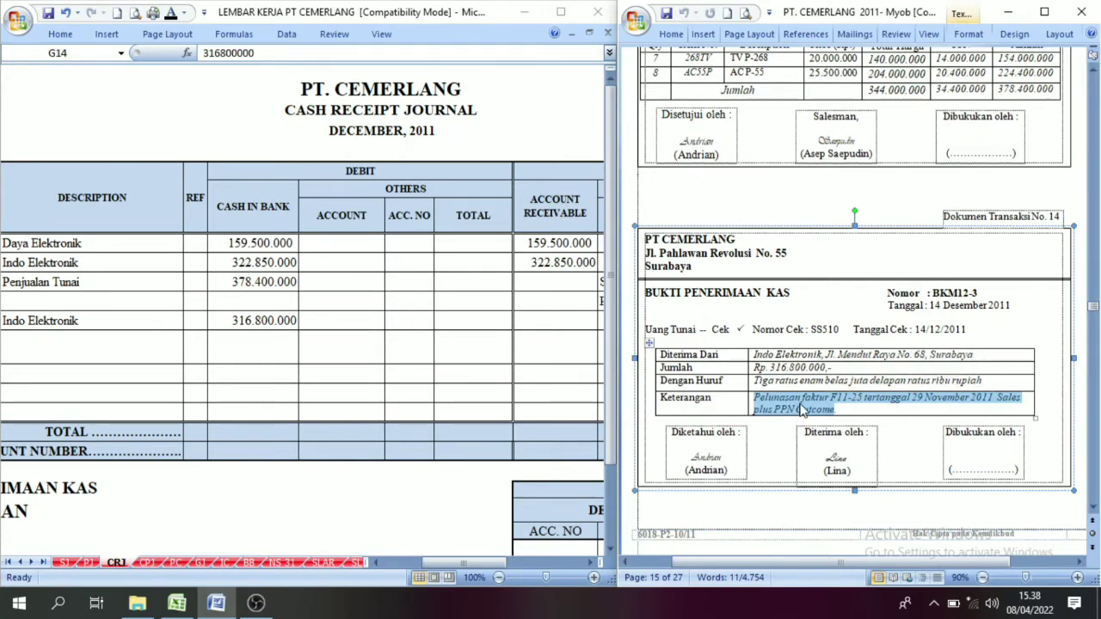
click(779, 399)
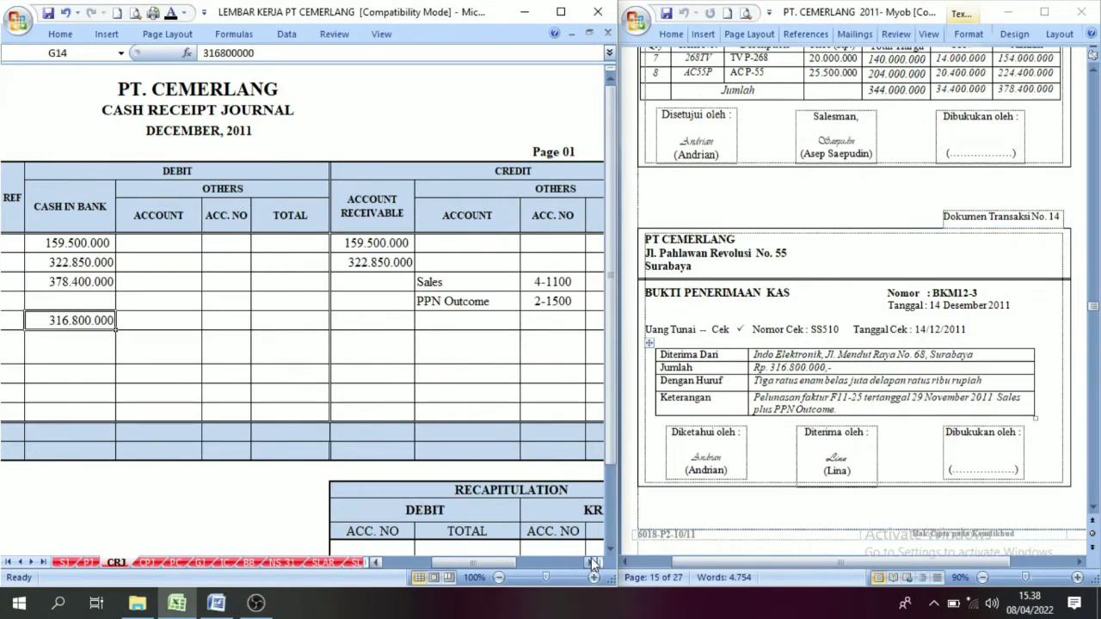
- Trace the BKM12-3 receipt to the Account Receivable credit column, matching its heading with cell K14
click(385, 207)
click(370, 329)
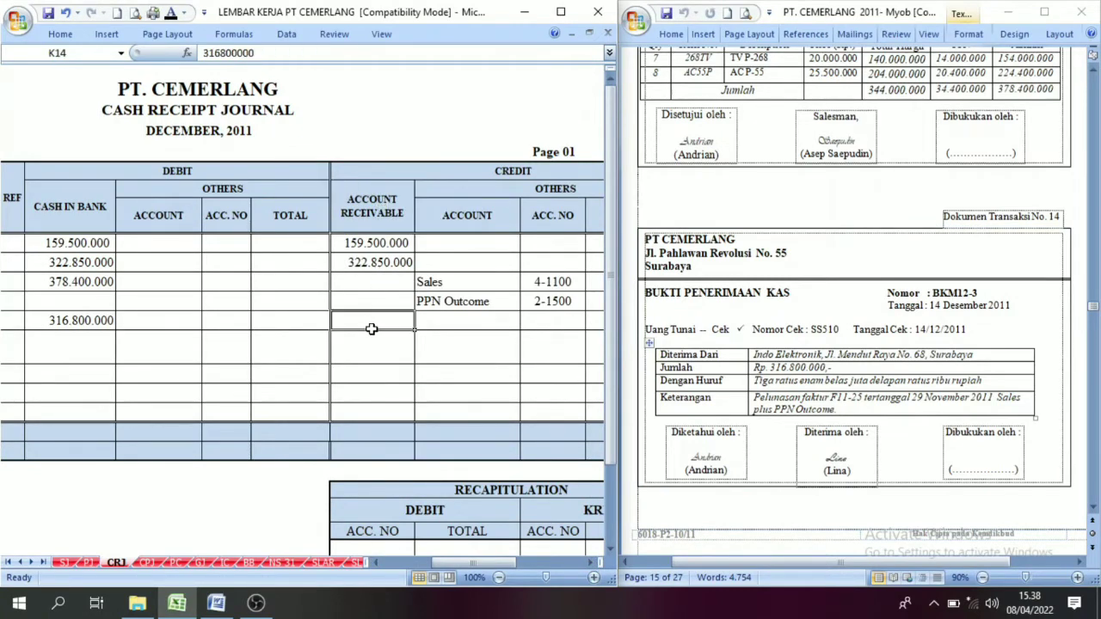
click(370, 199)
click(365, 319)
click(365, 209)
click(374, 317)
click(370, 204)
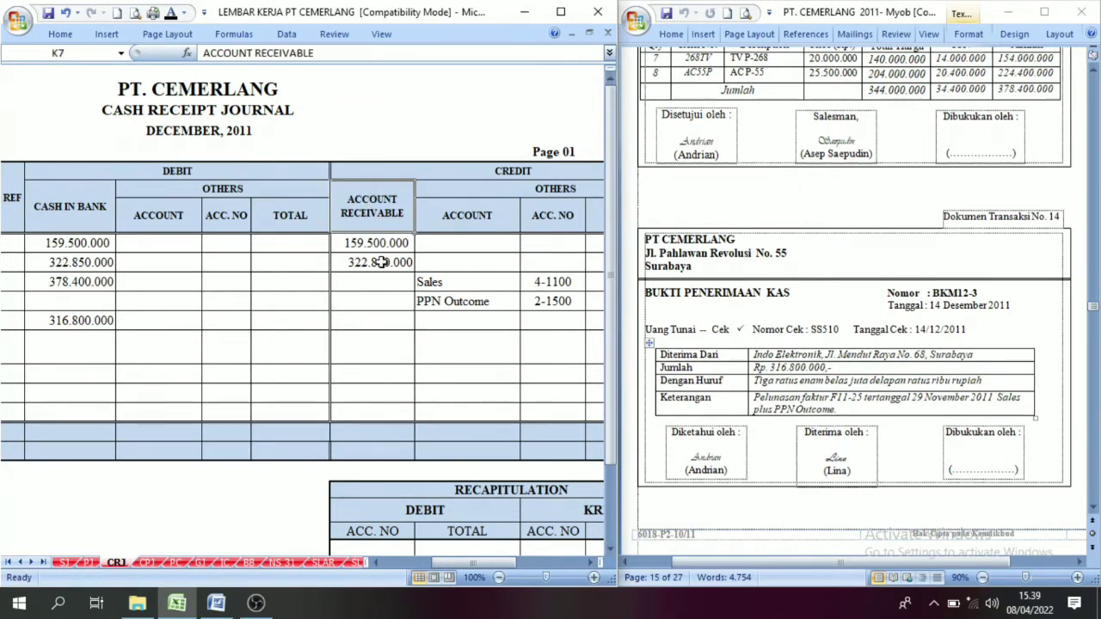
click(370, 324)
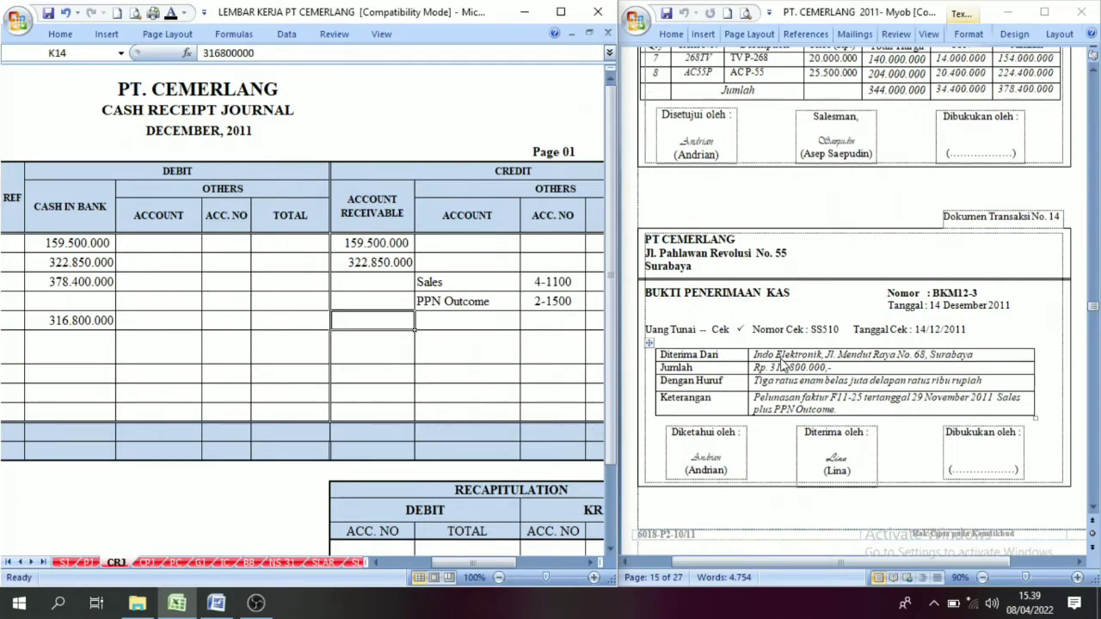
- Check the date and Jumlah of Indo Elektronik's invoice F-11/25 in the Daftar Saldo Piutang Dagang
drag(1090, 314, 1092, 210)
scroll(1015, 263, up, 10)
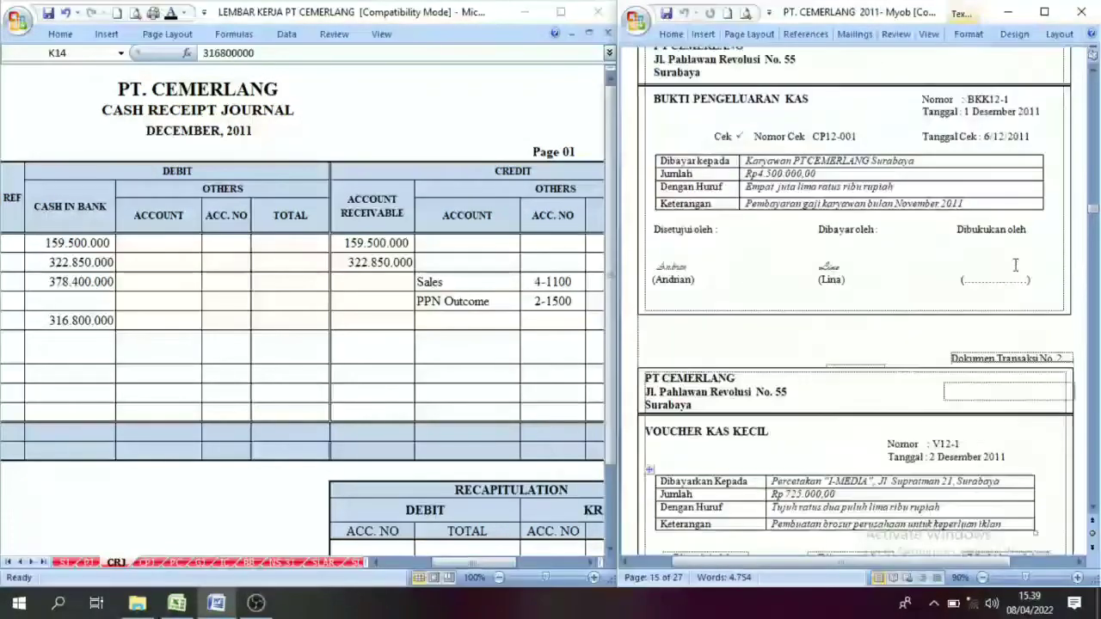
scroll(980, 333, up, 10)
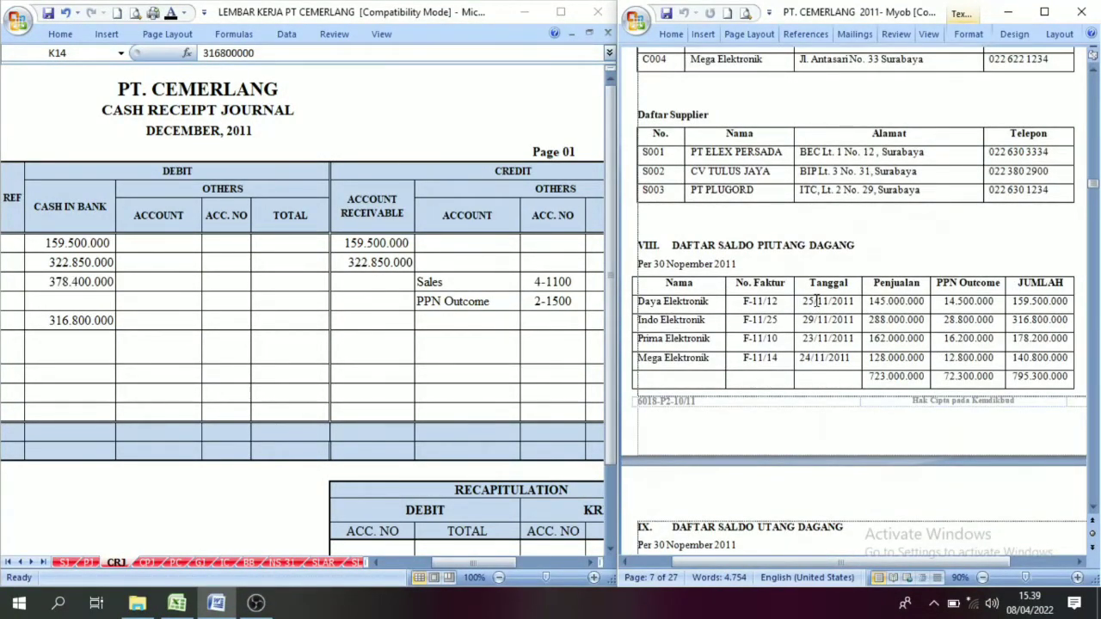
click(817, 301)
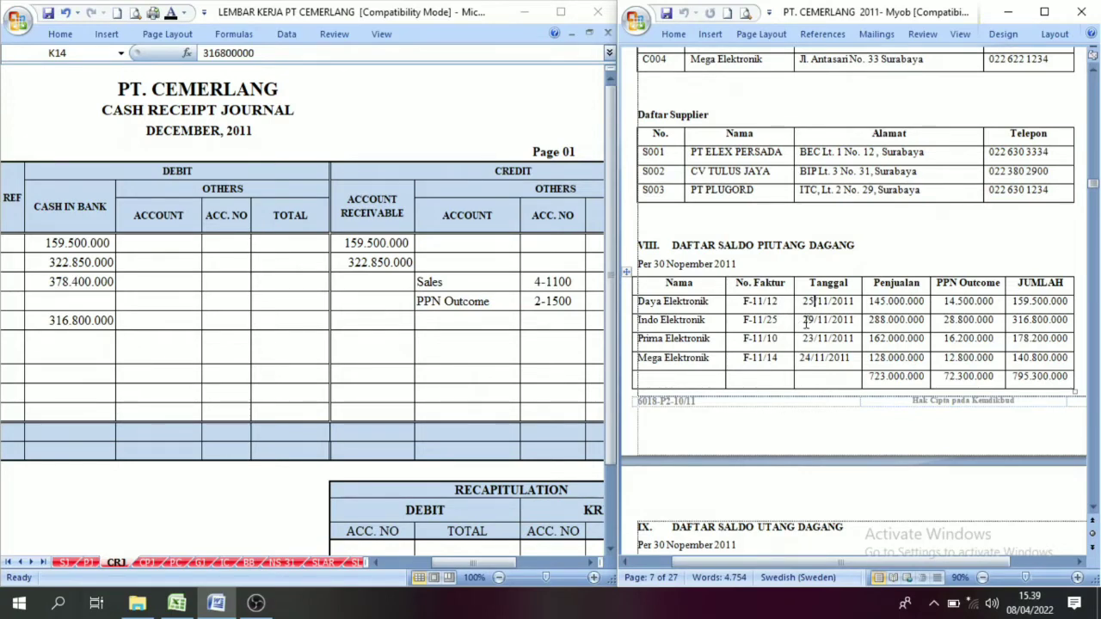
drag(804, 319, 854, 320)
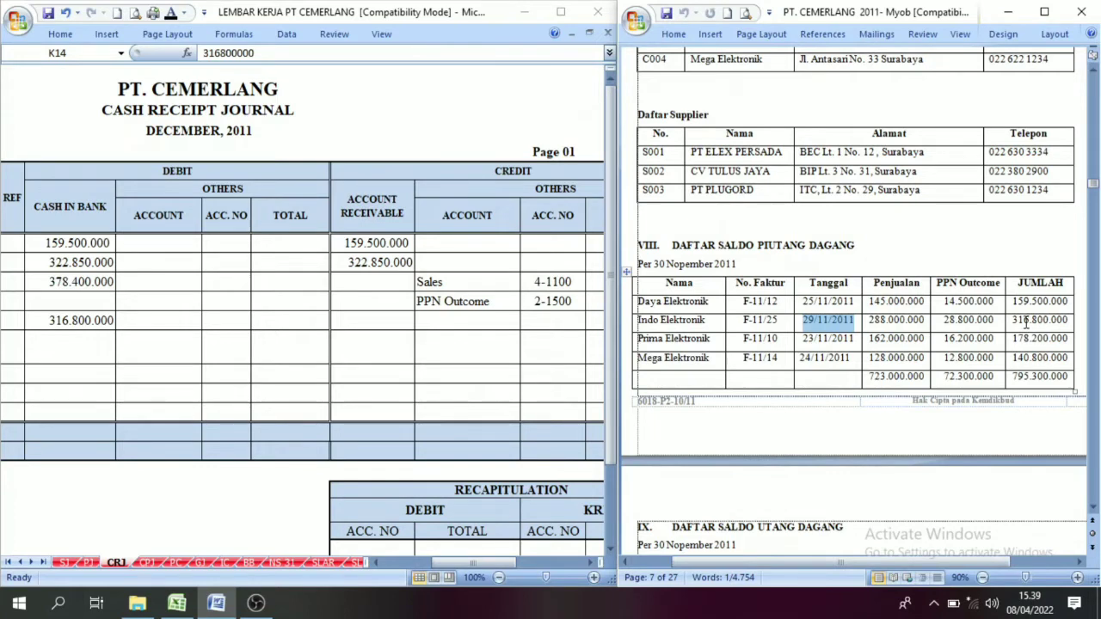
drag(1013, 319, 1070, 320)
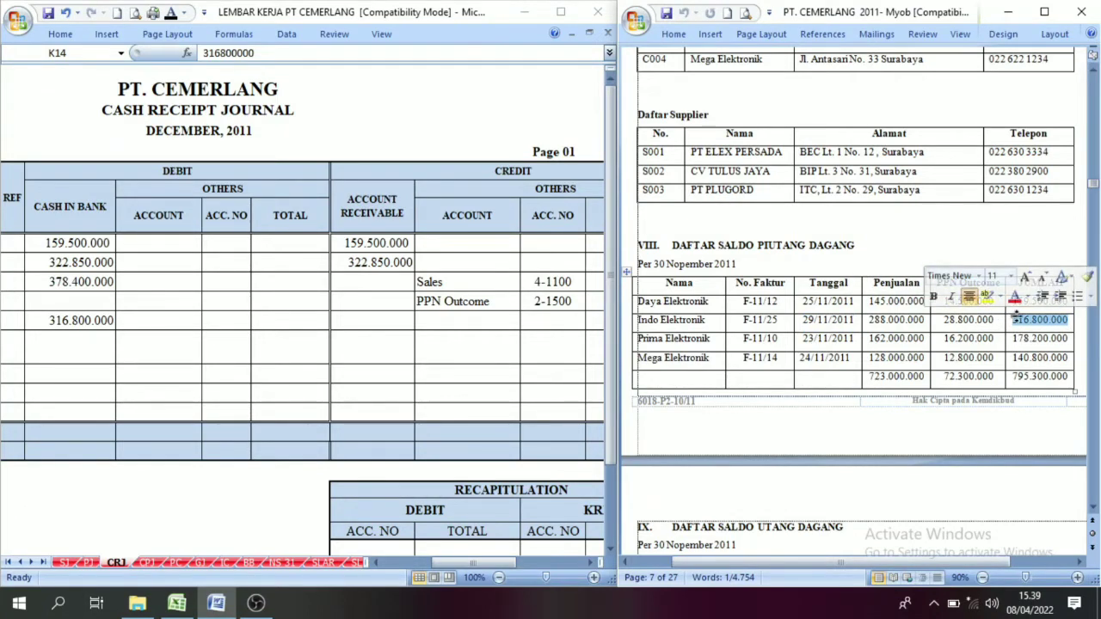
- Return to Dokumen Transaksi No. 14 and the start of the journal to review the BKM12-3 entry
scroll(929, 394, down, 10)
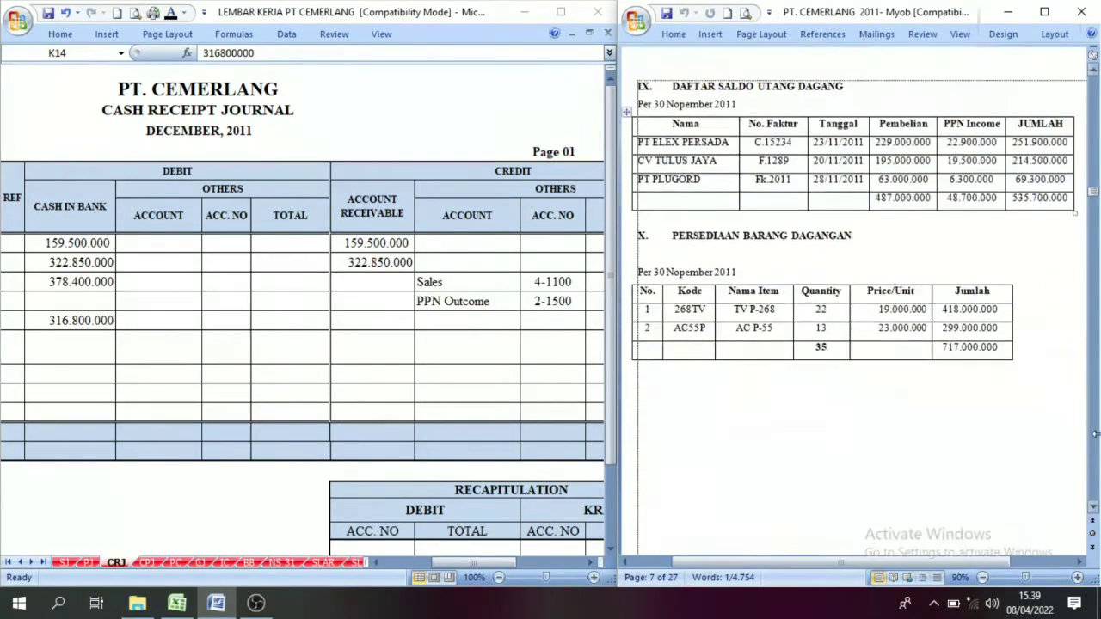
scroll(1096, 464, down, 10)
scroll(1096, 465, down, 10)
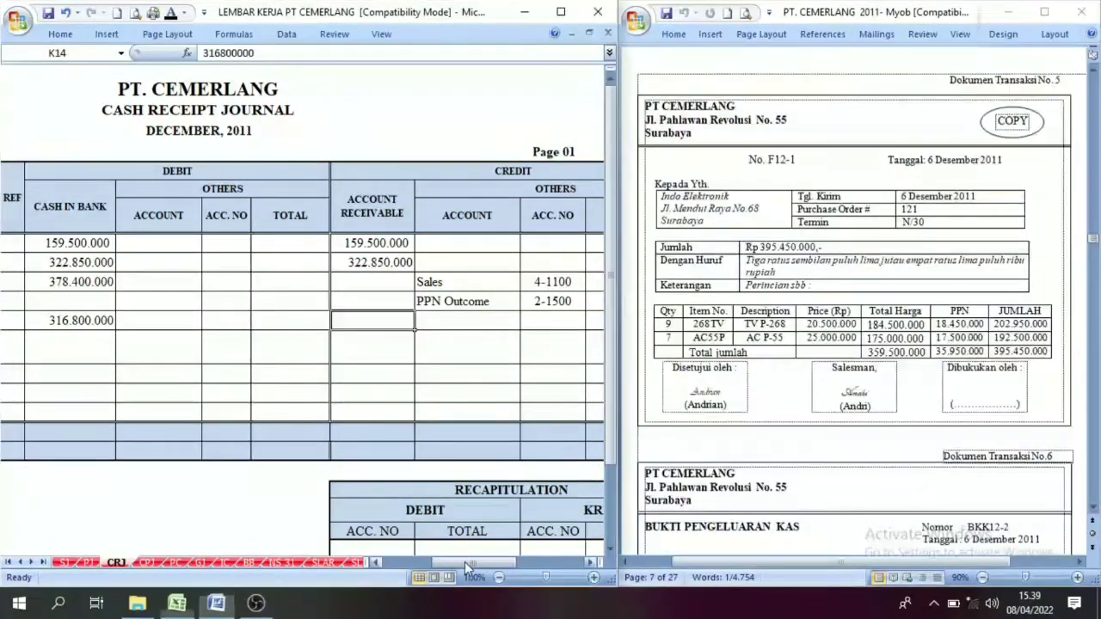
drag(464, 561, 422, 563)
click(1095, 421)
scroll(1095, 426, down, 10)
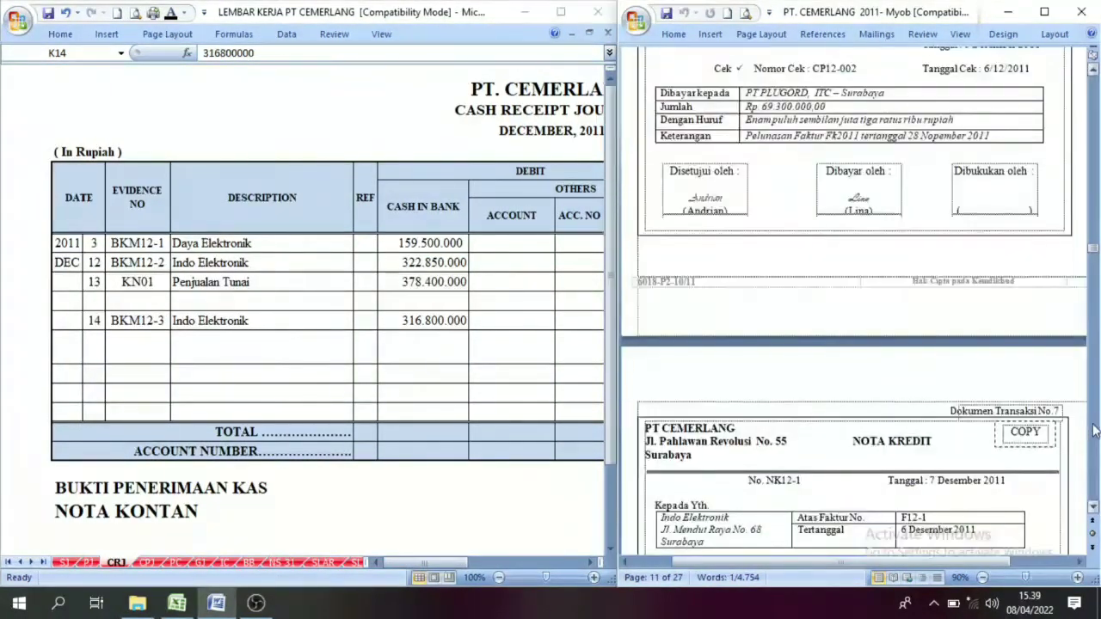
scroll(1094, 430, down, 10)
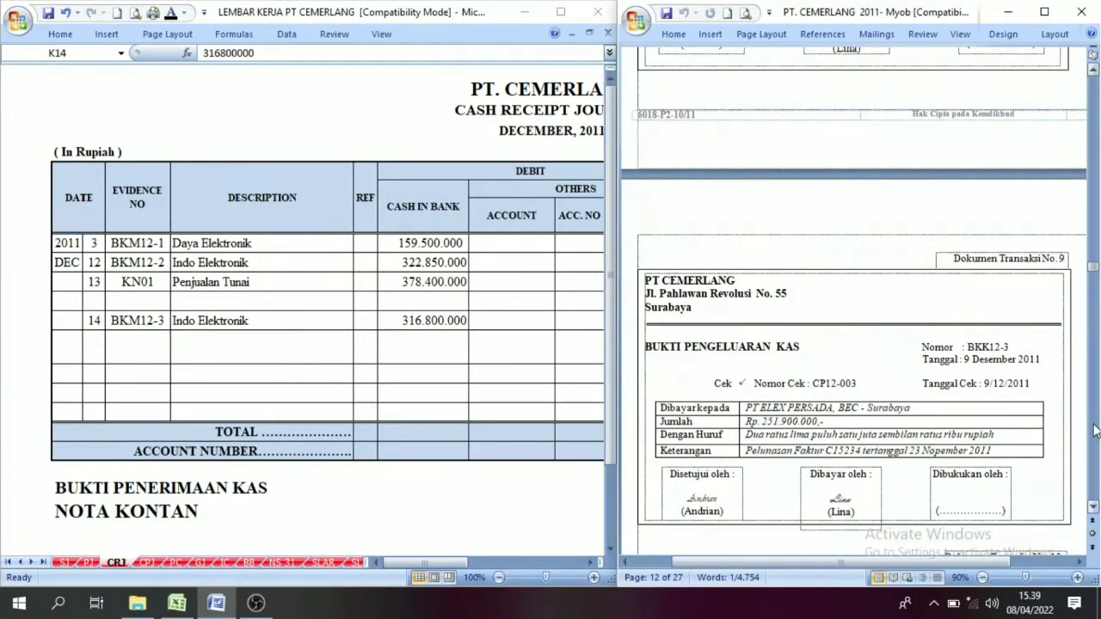
scroll(1095, 430, down, 5)
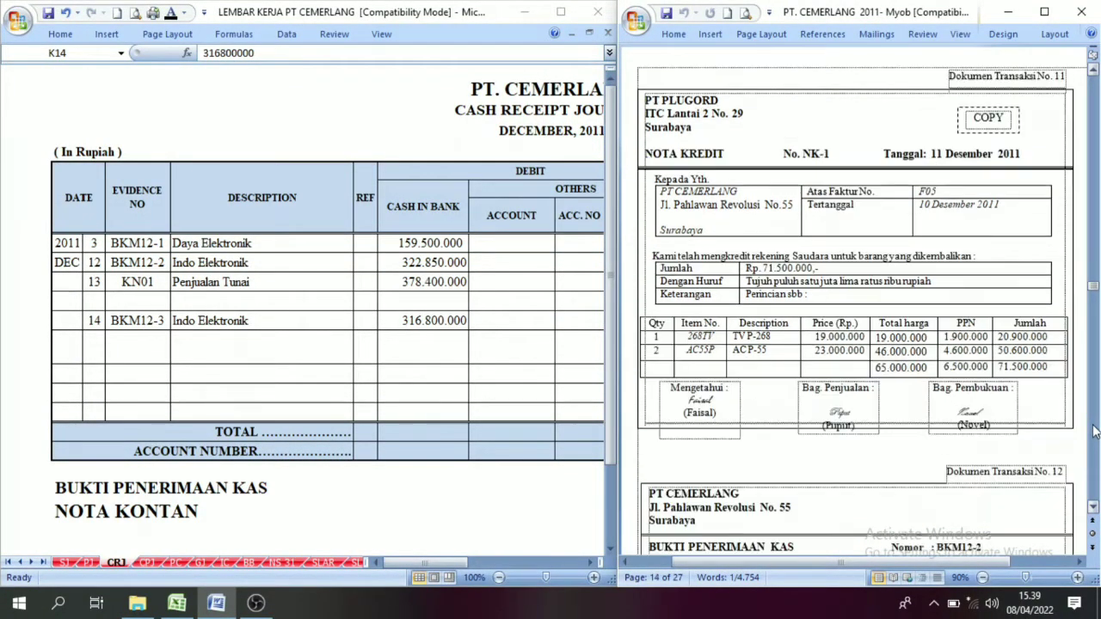
scroll(931, 415, down, 7)
scroll(945, 417, down, 10)
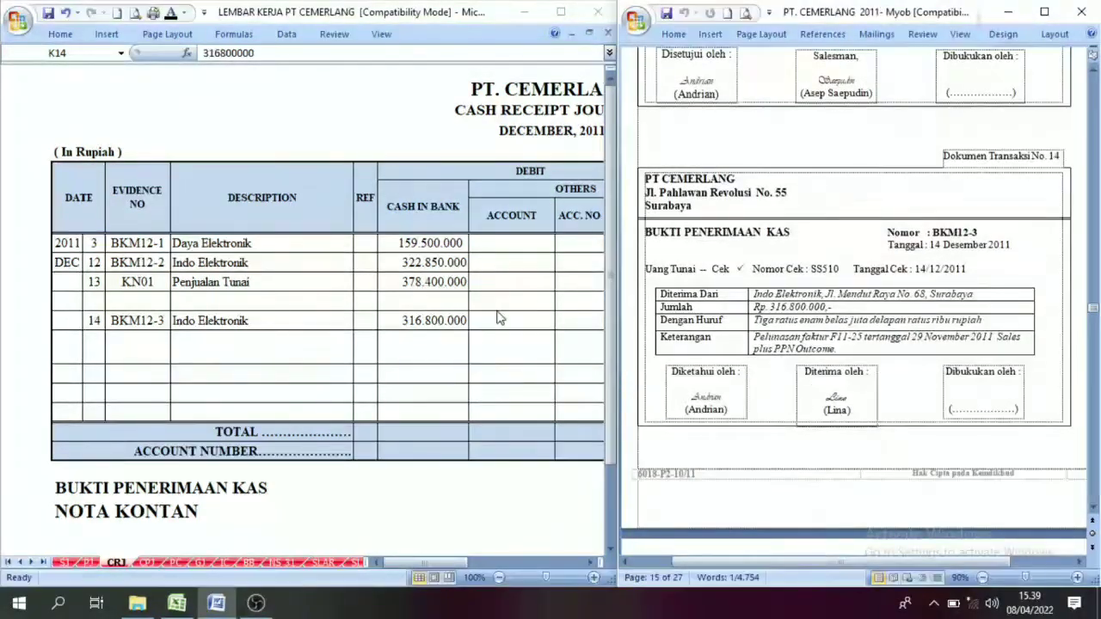
- Show the Account Receivable credit 316800000 in K14 for the BKM12-3 entry by applying the font color
click(445, 564)
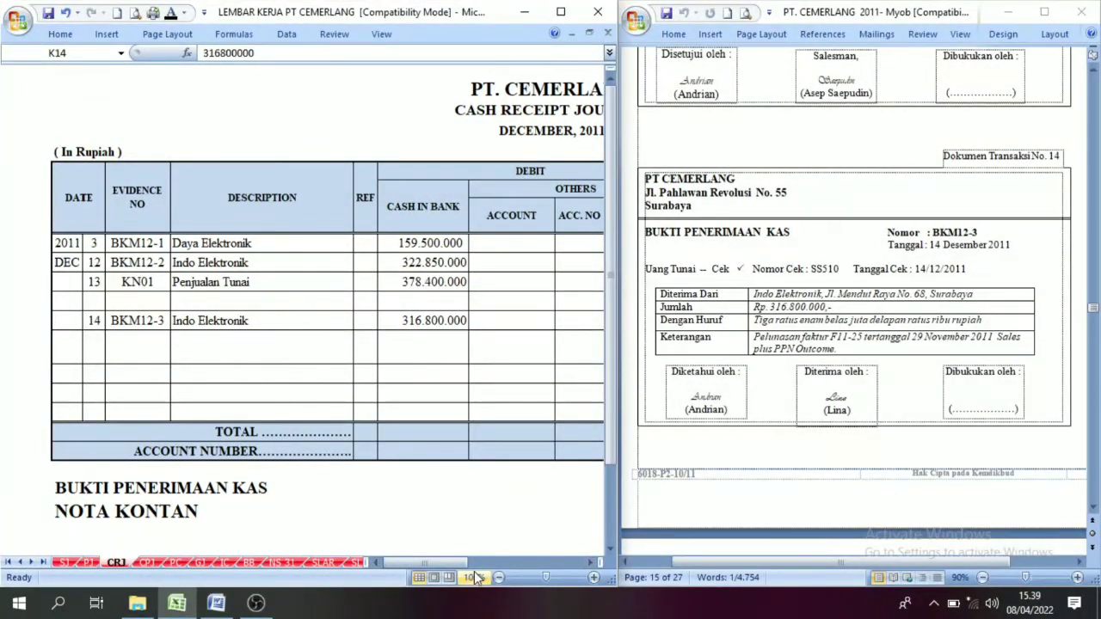
drag(460, 572, 505, 570)
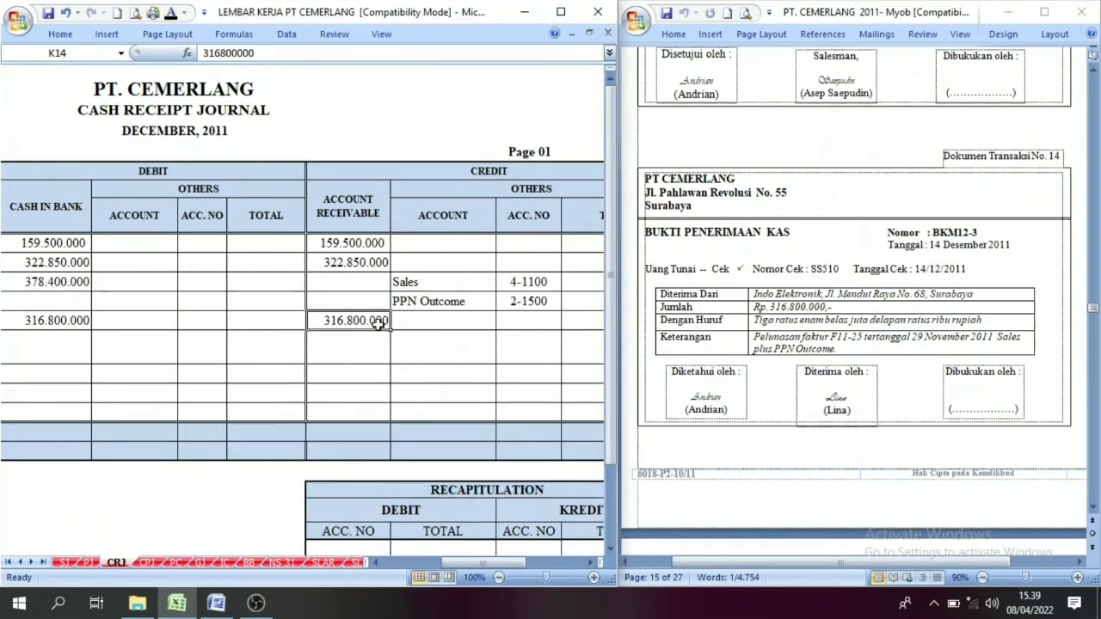
mouse_move(505, 563)
mouse_down()
mouse_move(480, 568)
mouse_move(500, 565)
mouse_up()
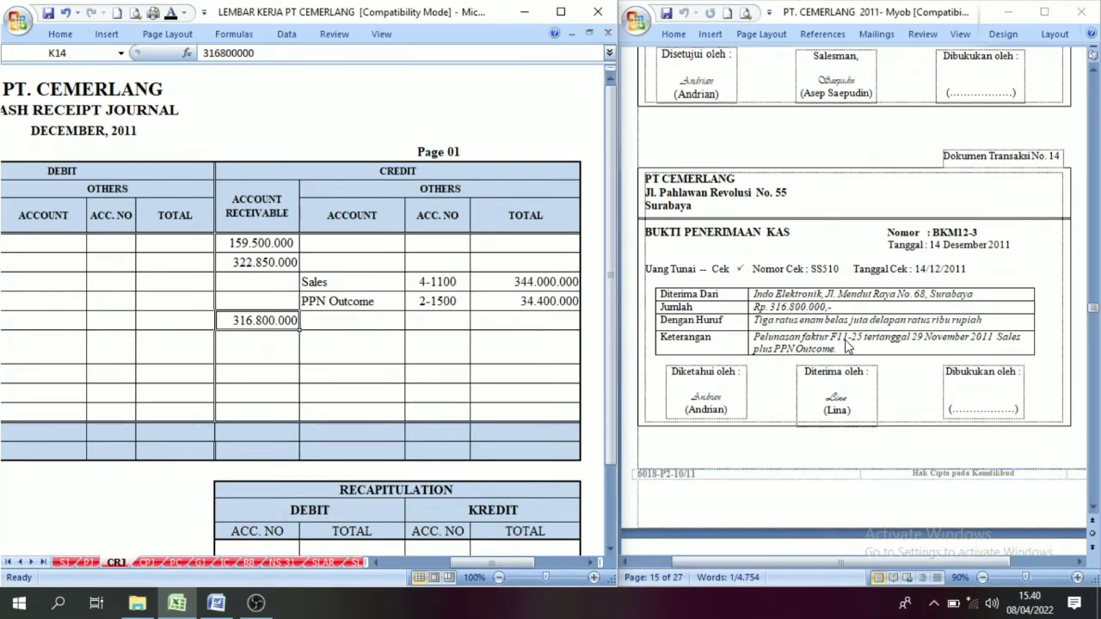
- Compare the Account Receivable credit column with the Others credit columns, ending on the BKM12-3 credit in K14
click(249, 208)
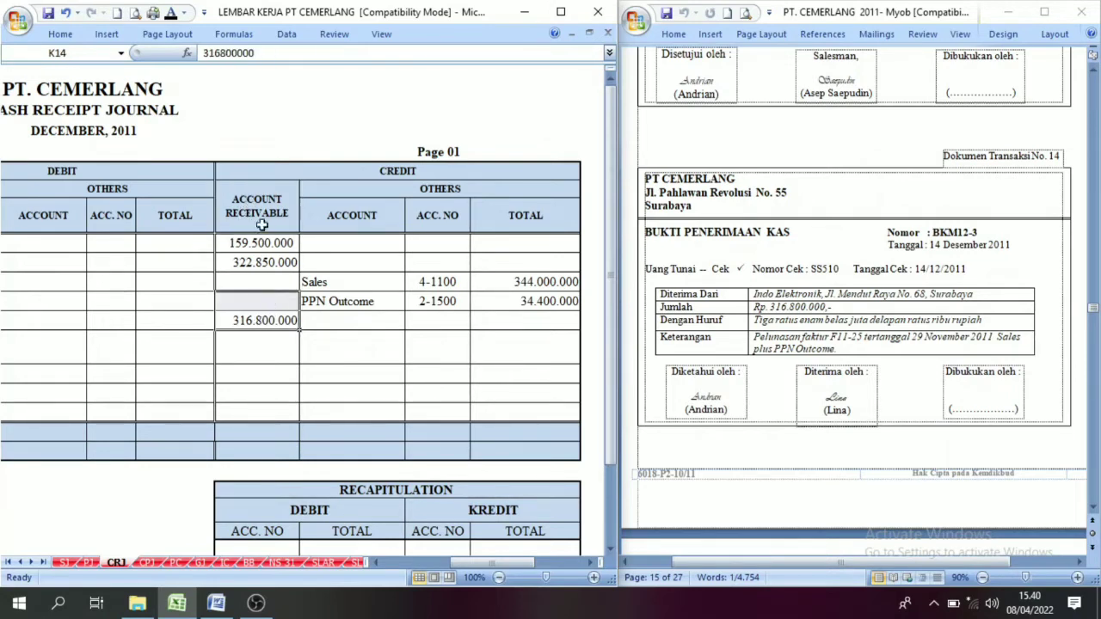
click(259, 348)
click(451, 191)
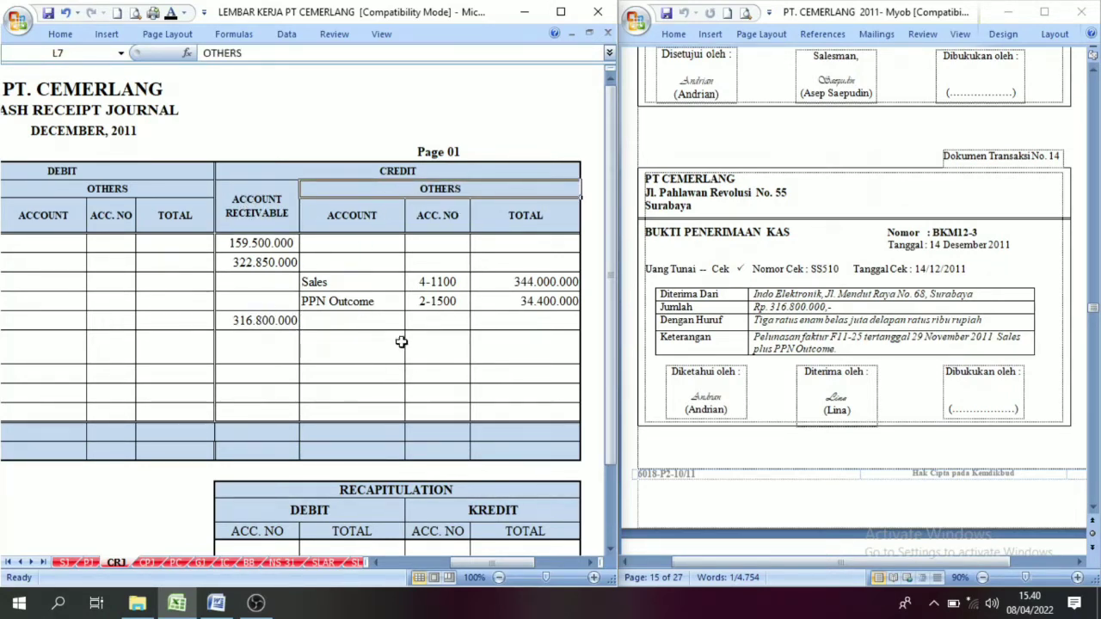
click(353, 262)
click(337, 391)
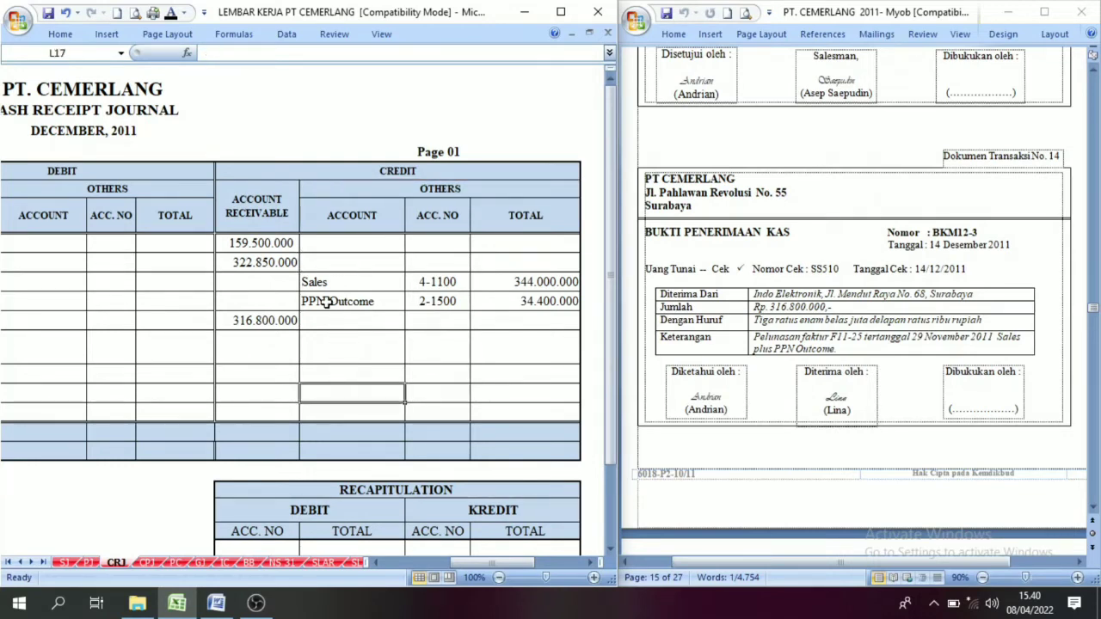
drag(258, 258, 268, 353)
click(273, 324)
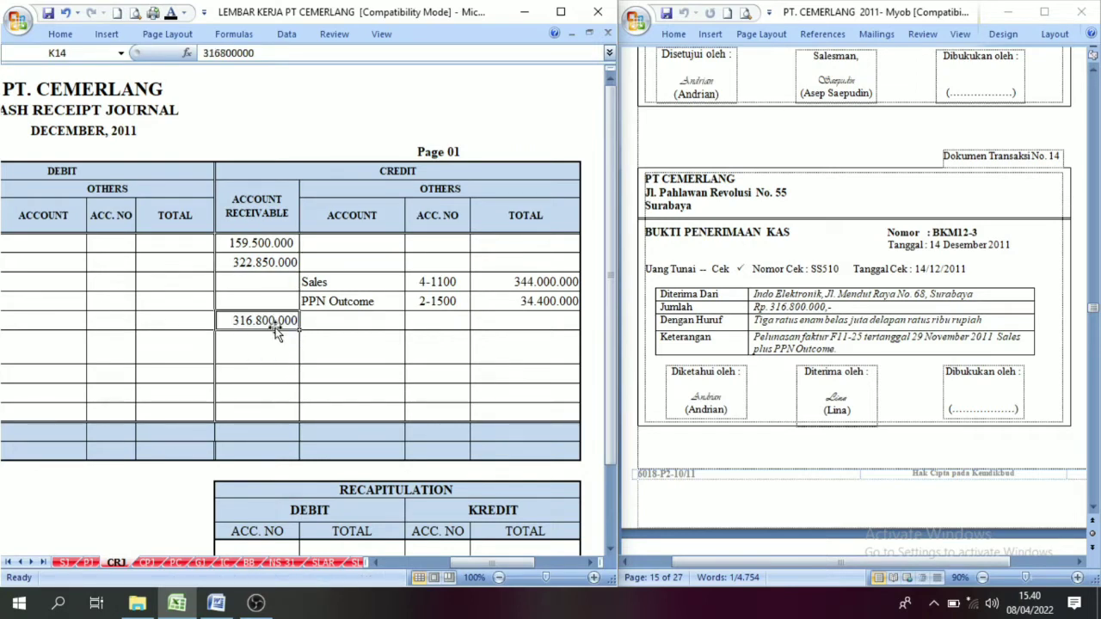
- Review the Account, Acc. No and Total cells under the credit Others heading in rows 15 to 17
click(460, 194)
click(320, 352)
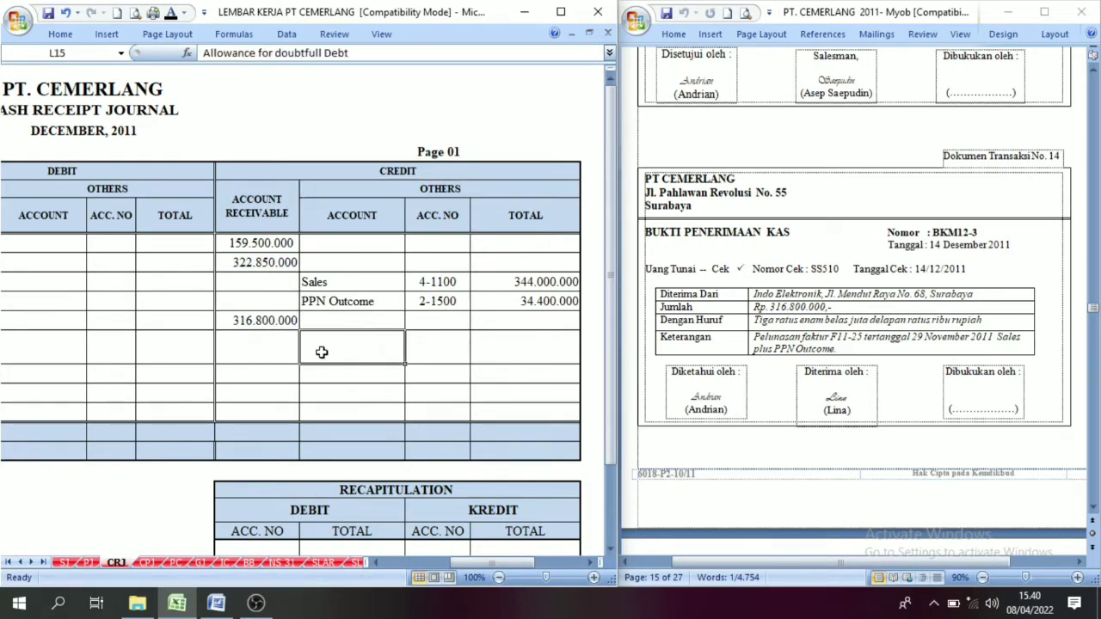
click(333, 397)
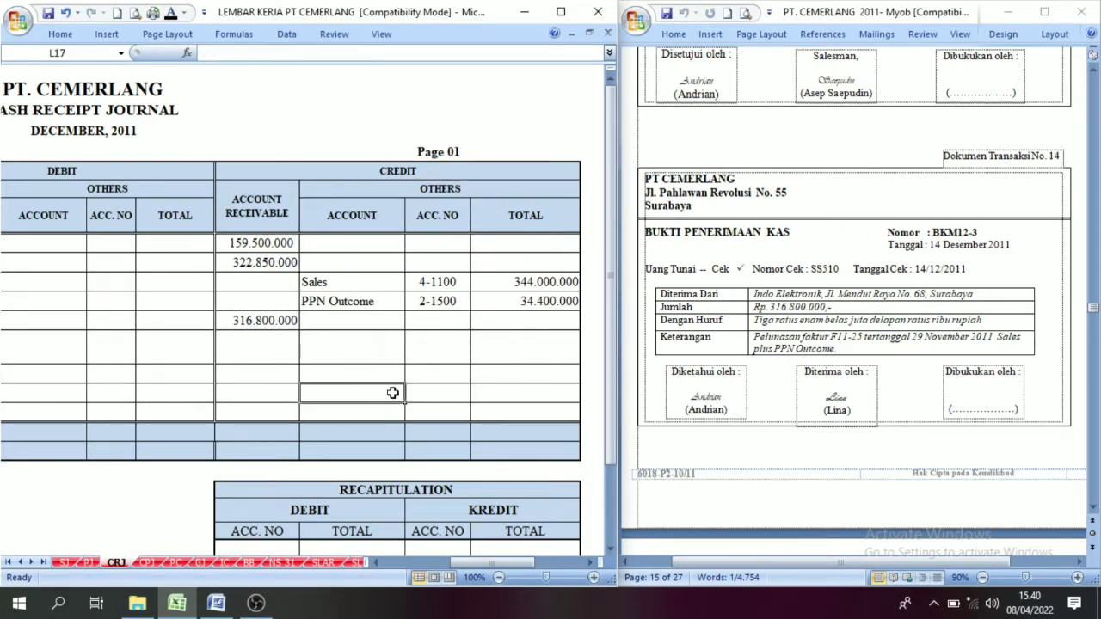
drag(435, 392, 437, 378)
click(531, 377)
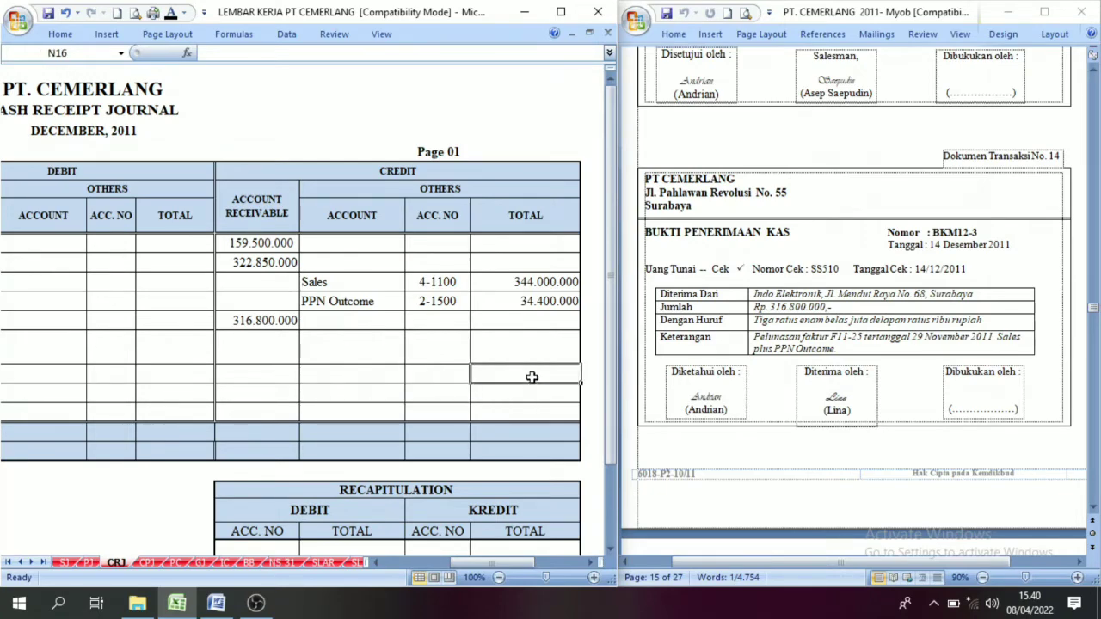
drag(531, 376, 532, 398)
- Look through the source documents from No. 15 for the next cash receipt, Dokumen Transaksi No. 19 (BKM12-4)
scroll(867, 434, down, 6)
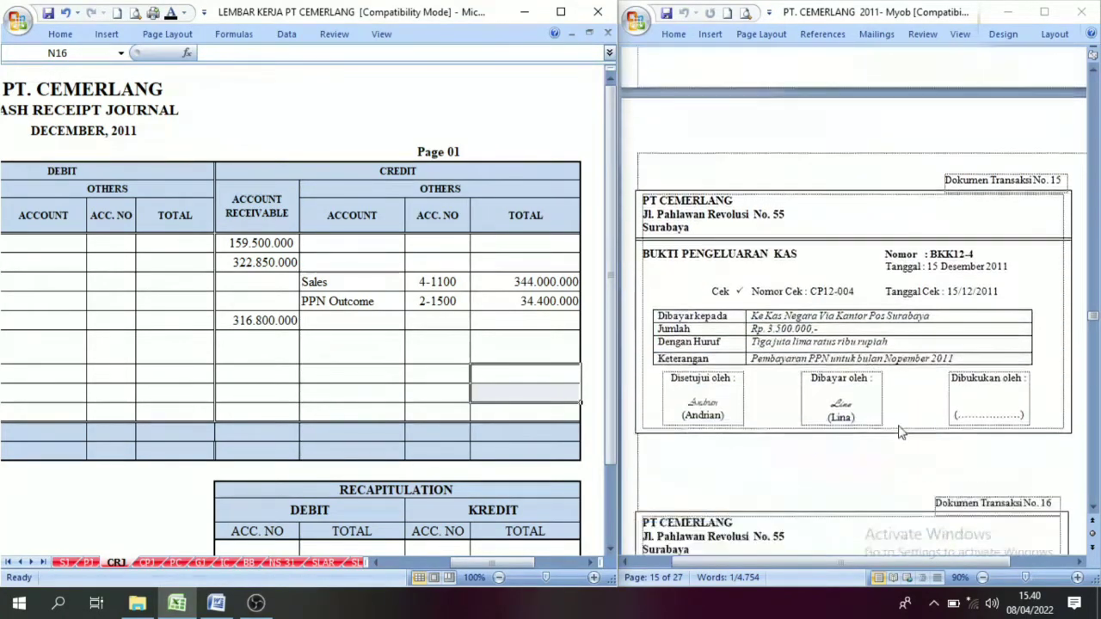
scroll(901, 432, down, 1)
scroll(920, 283, down, 8)
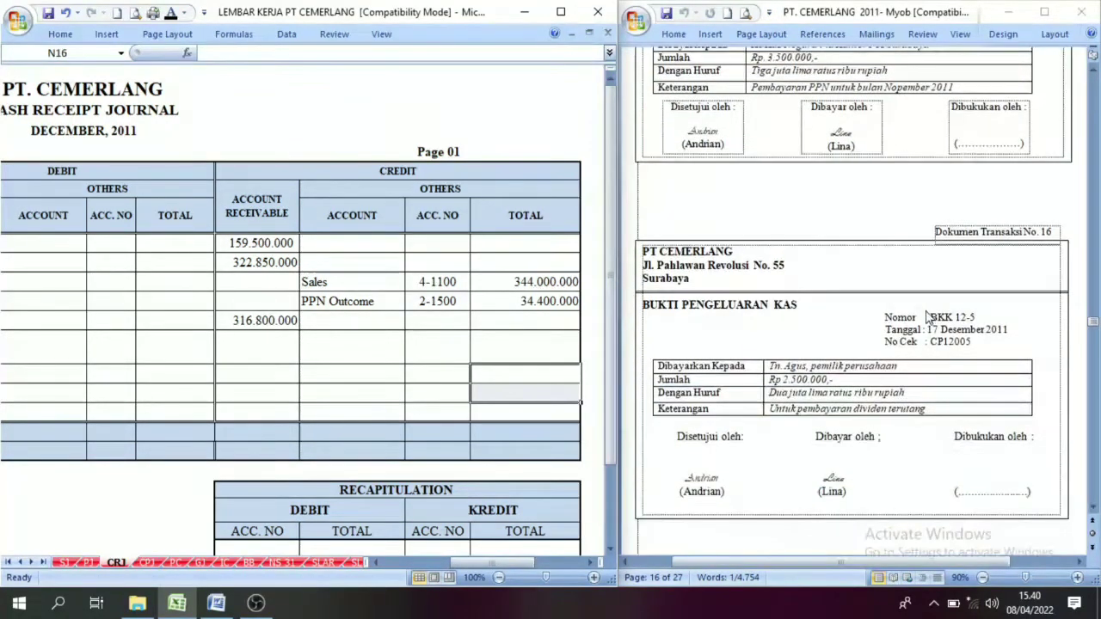
scroll(830, 380, down, 12)
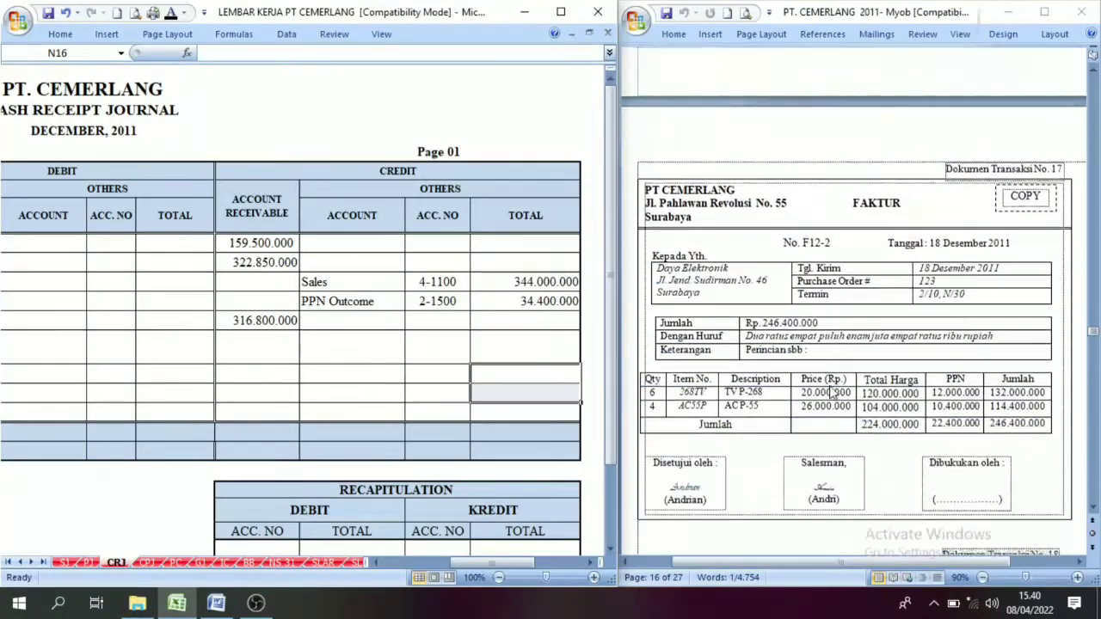
scroll(869, 247, down, 12)
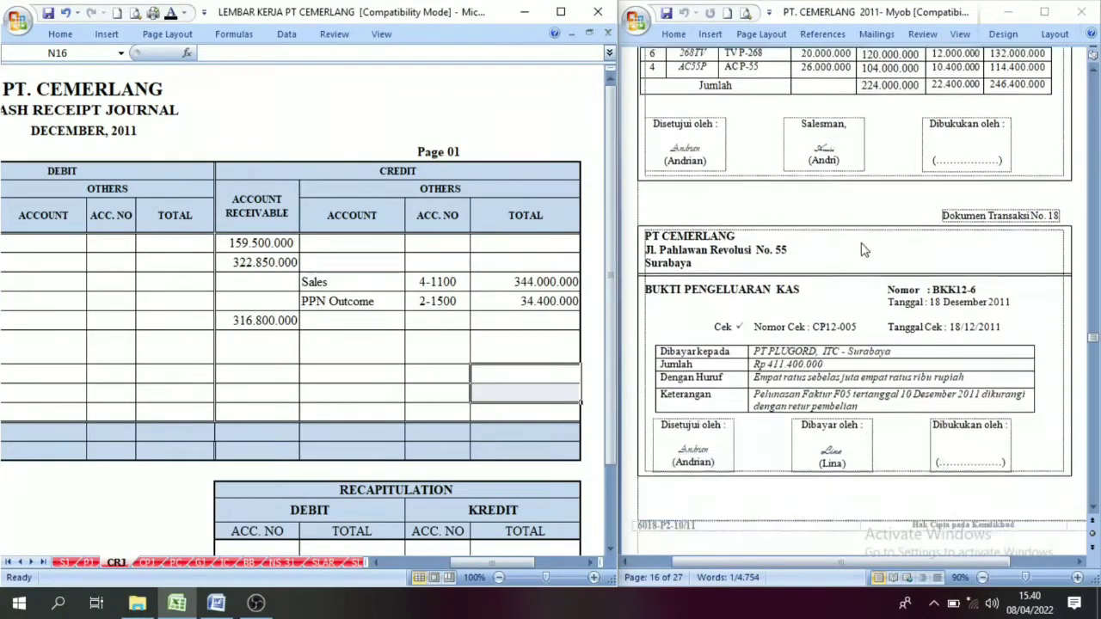
scroll(786, 240, down, 10)
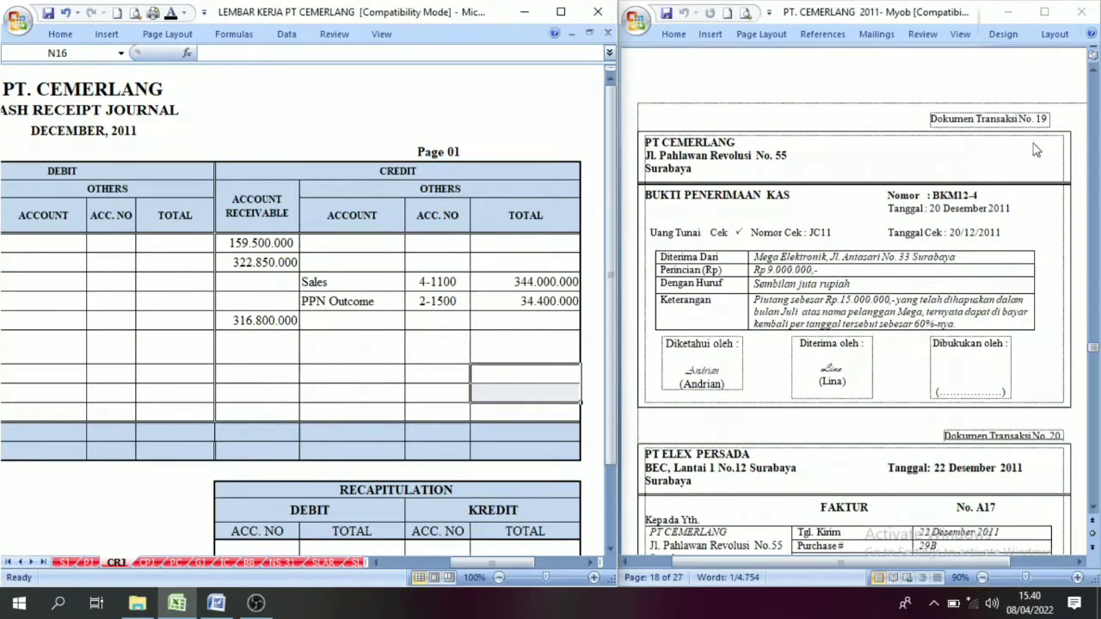
- Show date 20, evidence number BKM12-4 and description Mega Elektronik in C15, D15 and E15 by applying the font color
click(393, 411)
drag(494, 564, 427, 564)
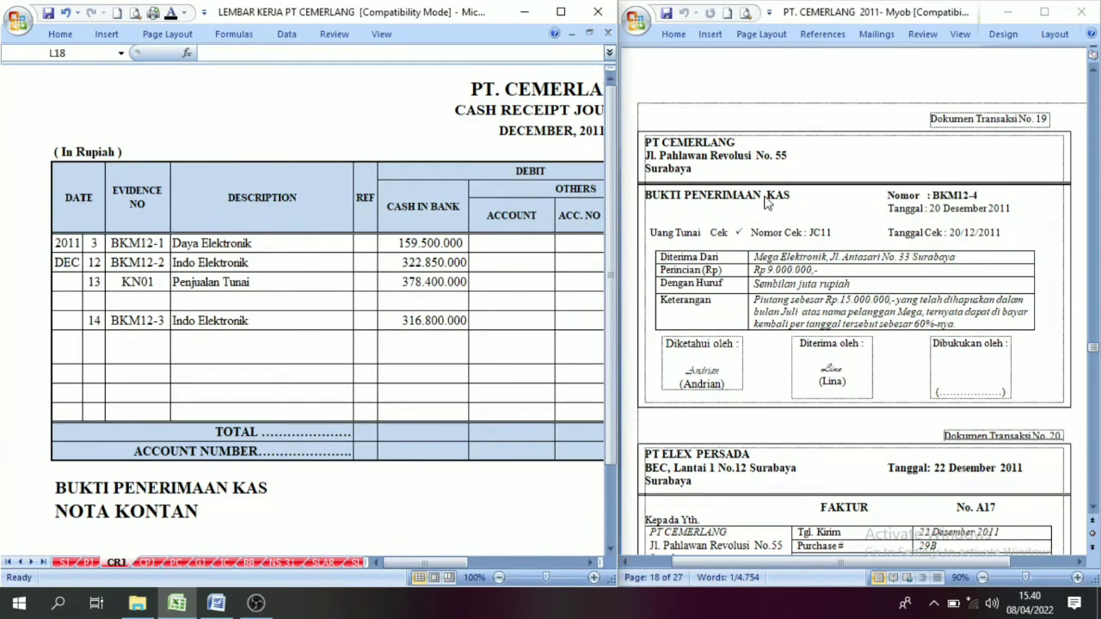
click(97, 352)
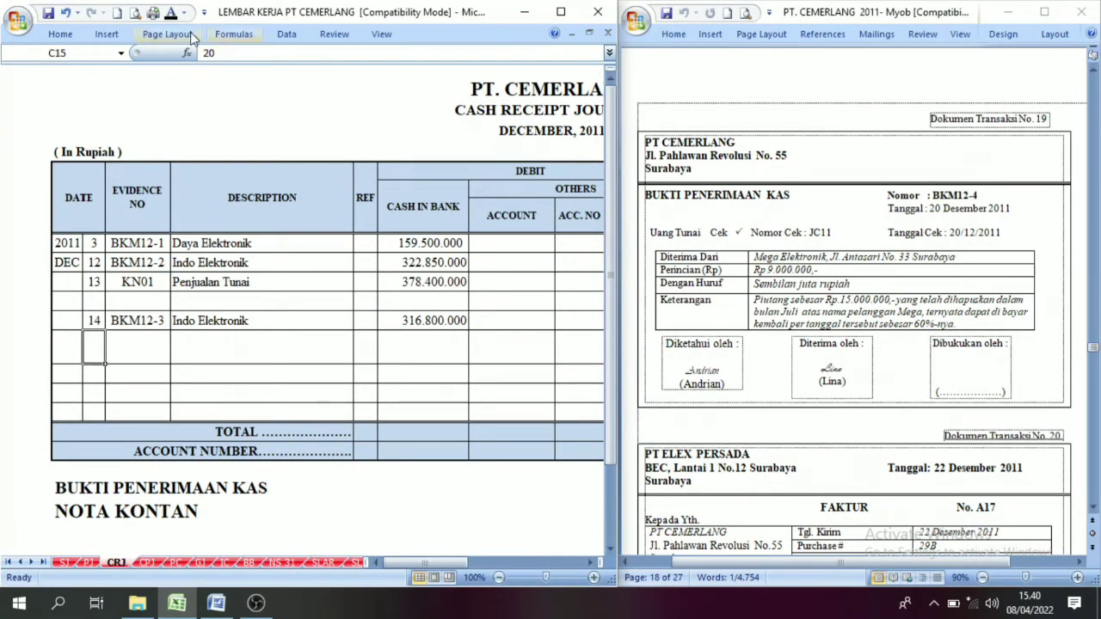
click(168, 353)
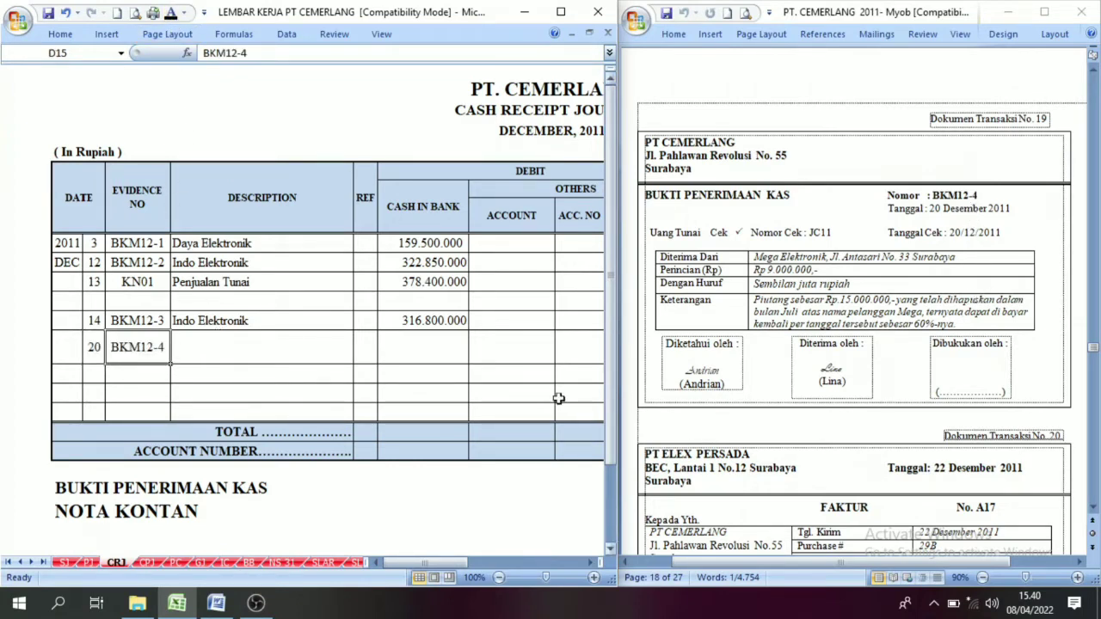
click(268, 348)
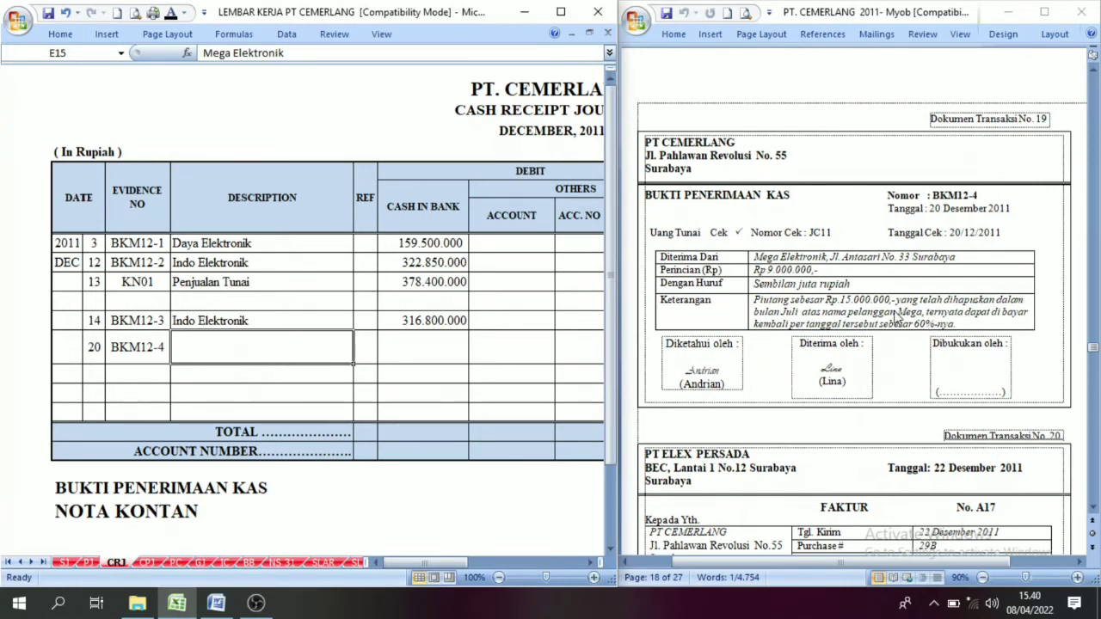
click(780, 257)
click(203, 349)
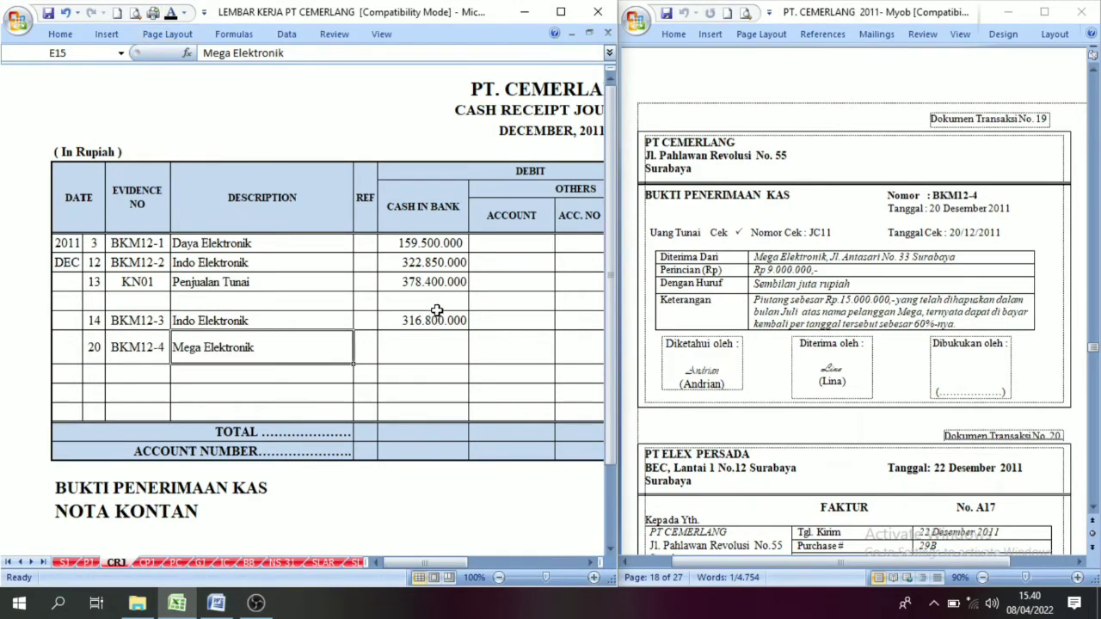
- Show the Cash in Bank debit 9000000 in G15 for the BKM12-4 entry by applying the font color
click(437, 347)
text(9000000)
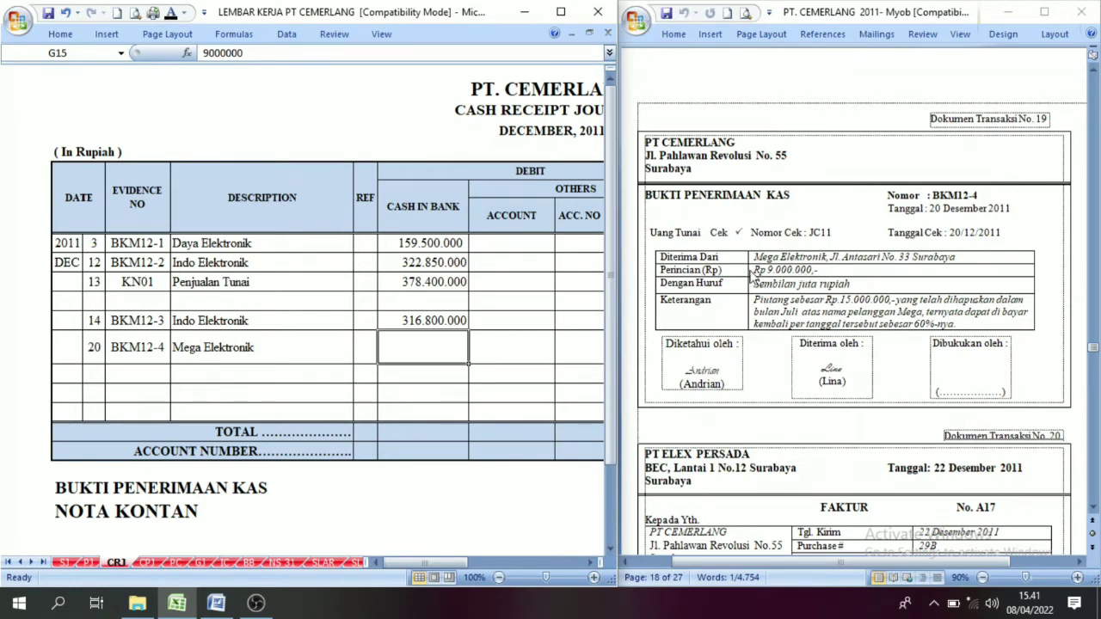
click(169, 15)
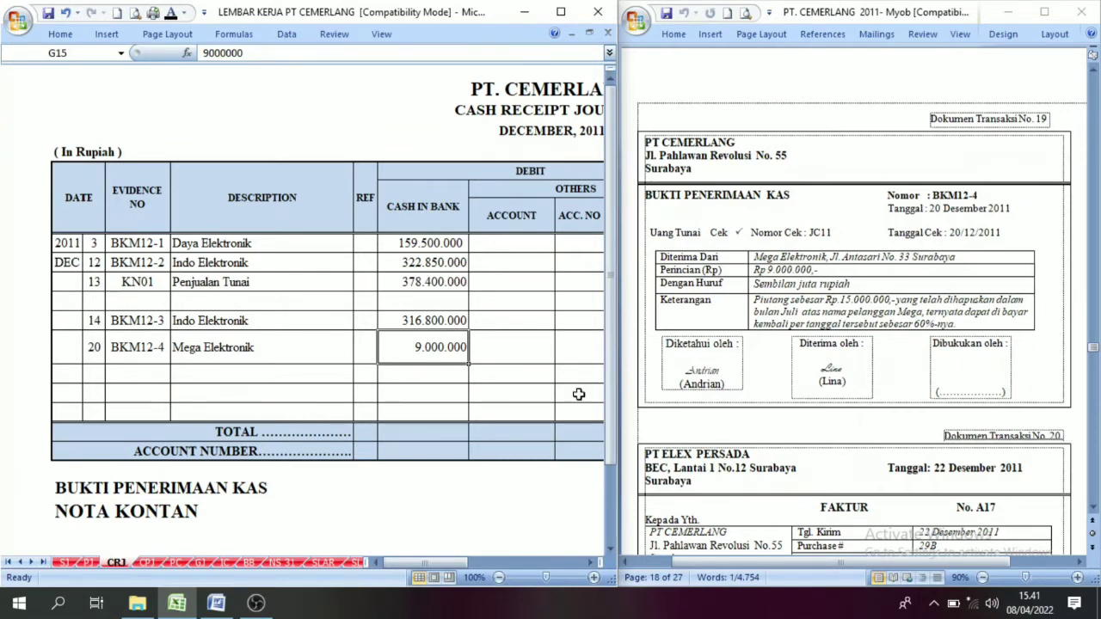
- Check the Mega Elektronik description and Cash in Bank amount in row 15 against the details in Dokumen Transaksi No. 19
drag(442, 563, 449, 563)
click(148, 344)
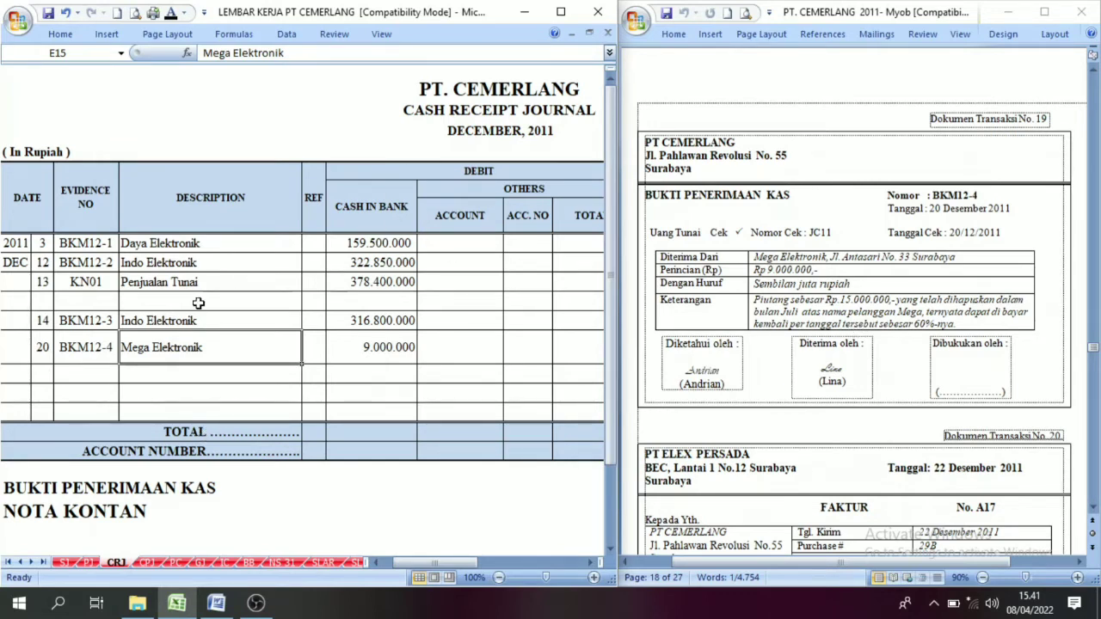
mouse_move(443, 565)
mouse_down()
mouse_move(479, 563)
mouse_move(430, 563)
mouse_up()
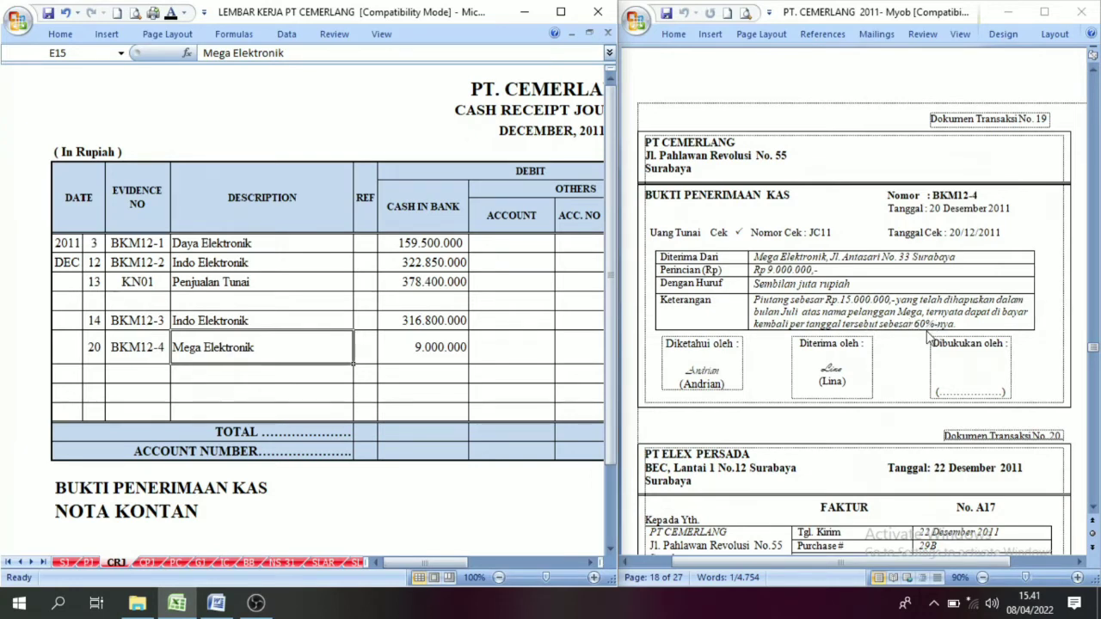
click(783, 269)
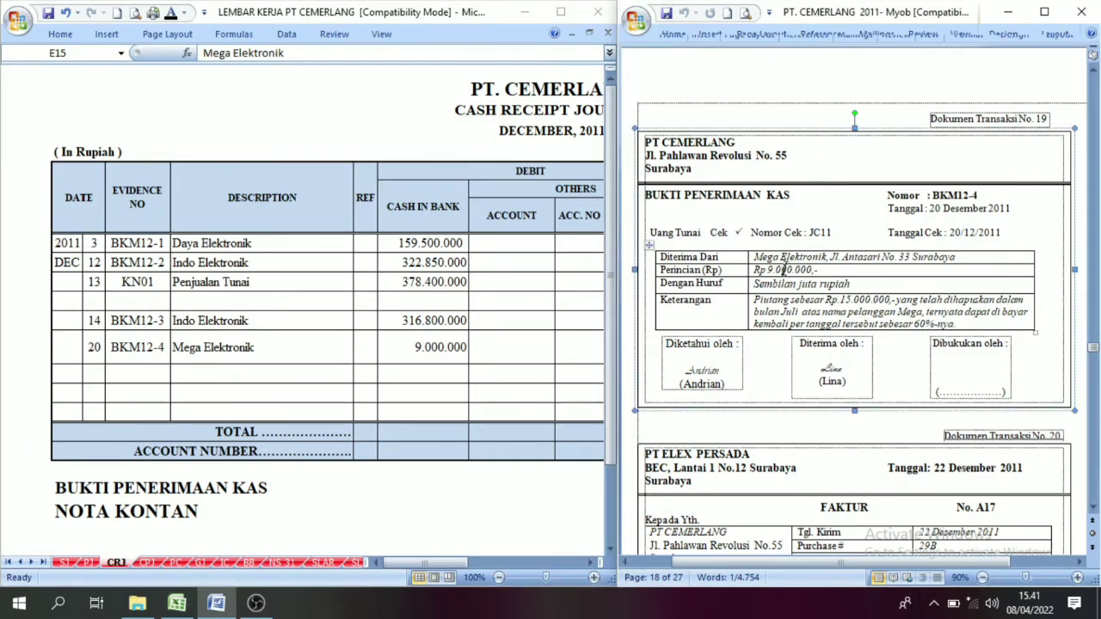
click(415, 352)
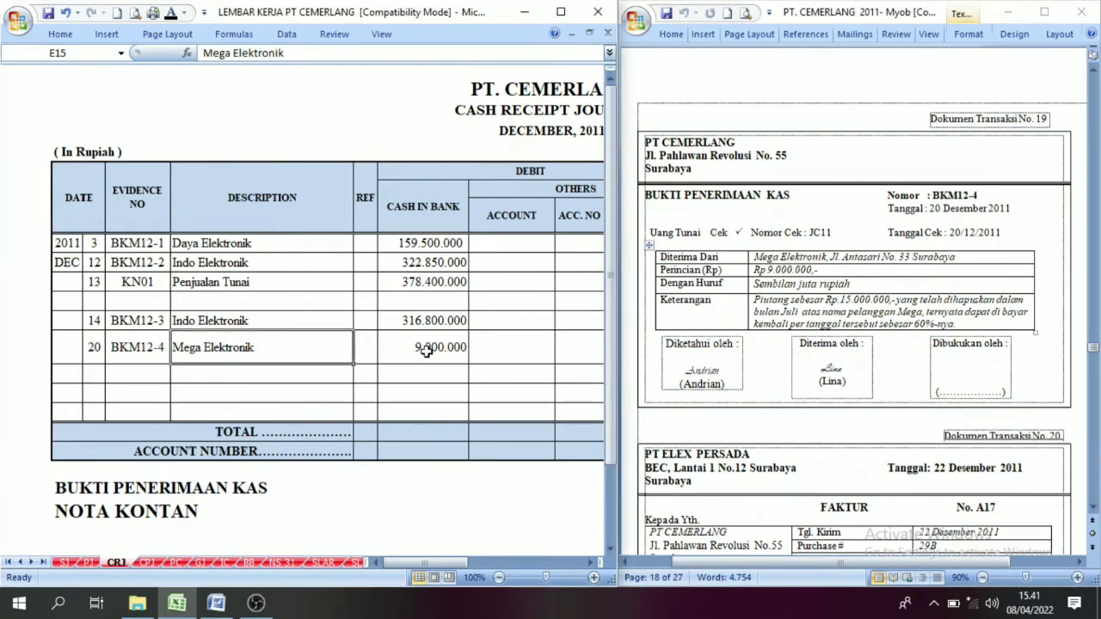
click(425, 351)
- Examine the Account Receivable credit heading and its cell K15 for the BKM12-4 entry
drag(445, 563, 484, 572)
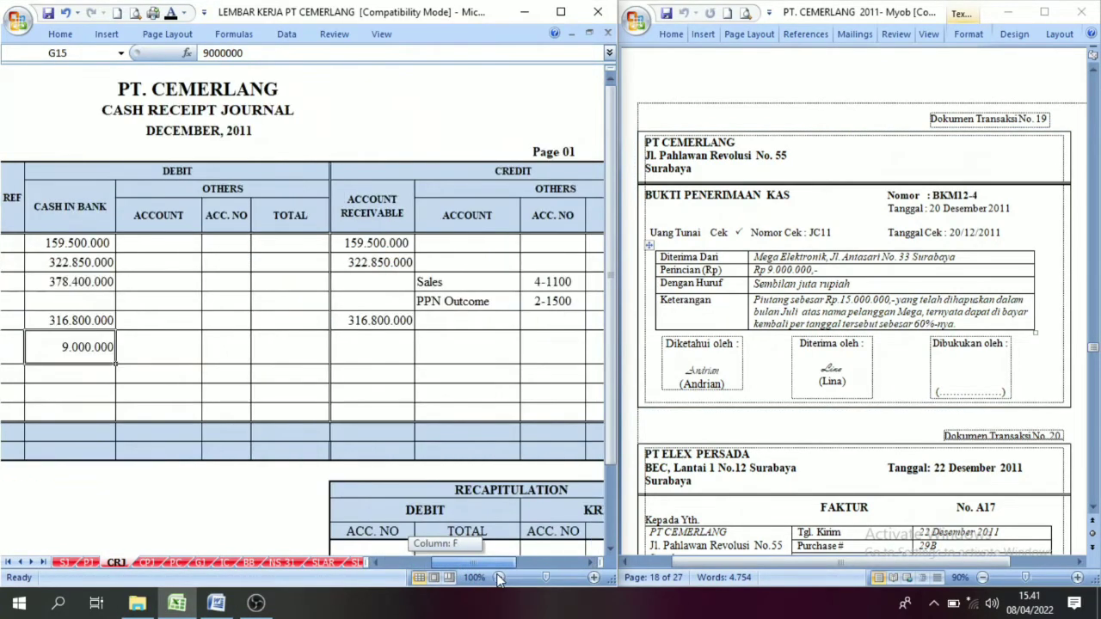
click(354, 184)
click(373, 364)
click(381, 338)
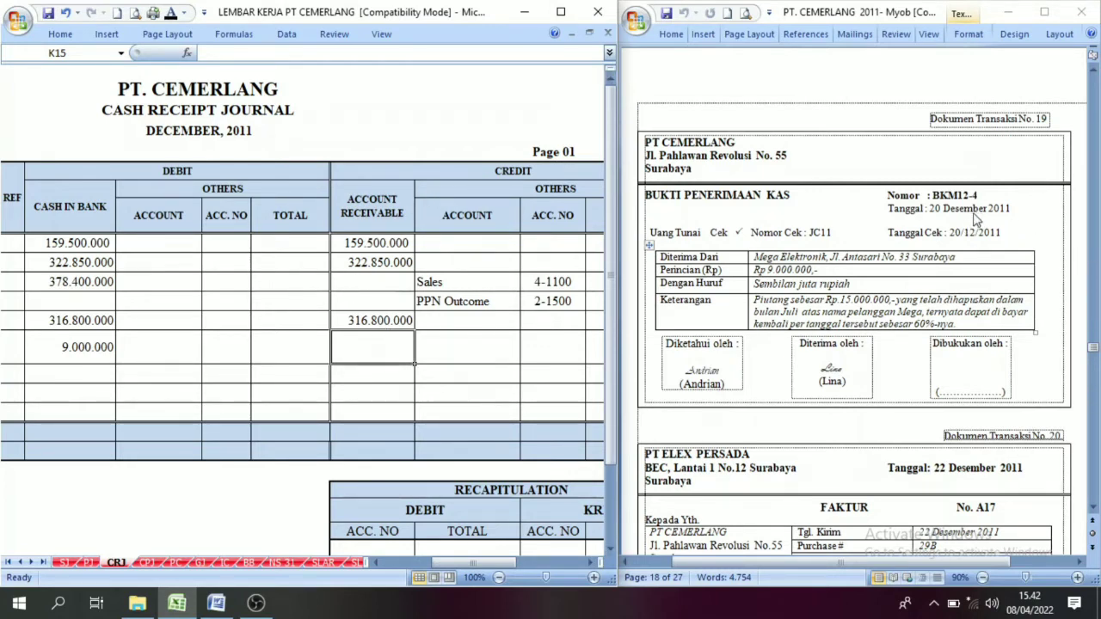
click(378, 207)
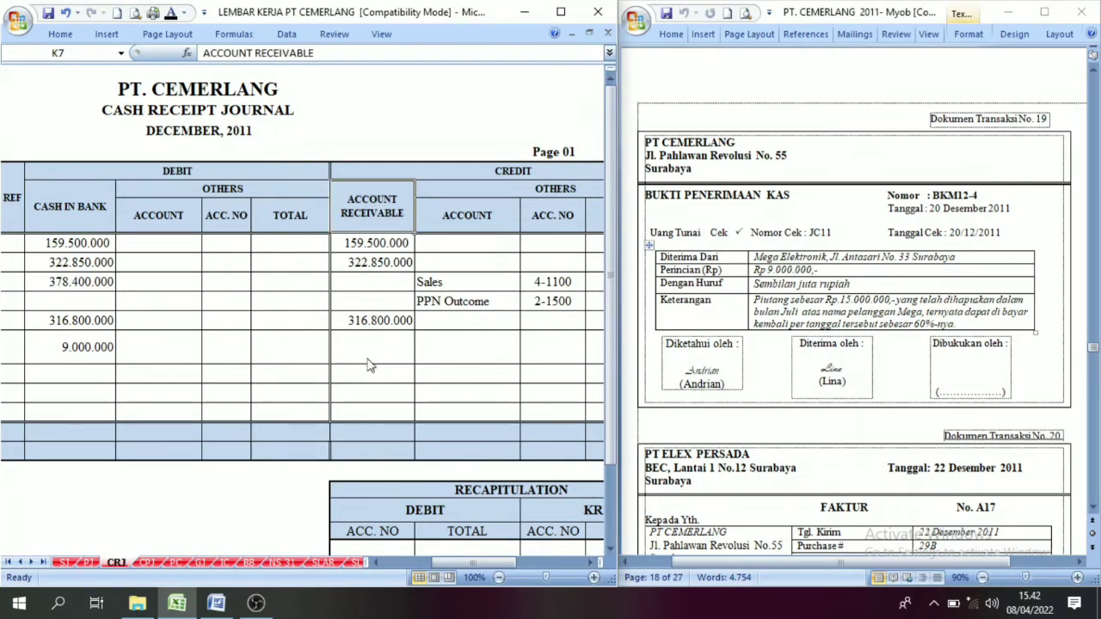
click(369, 348)
click(381, 200)
click(367, 353)
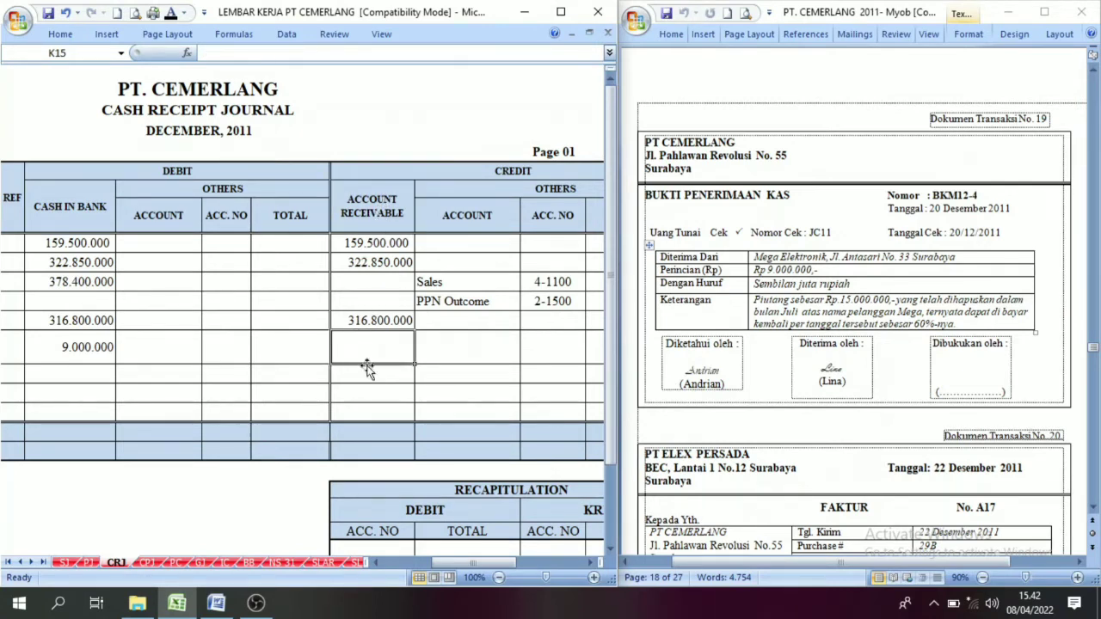
- Show the credit Others account Allowance for doubtfull Debt in L15 by applying the font color
click(459, 227)
click(554, 189)
click(453, 362)
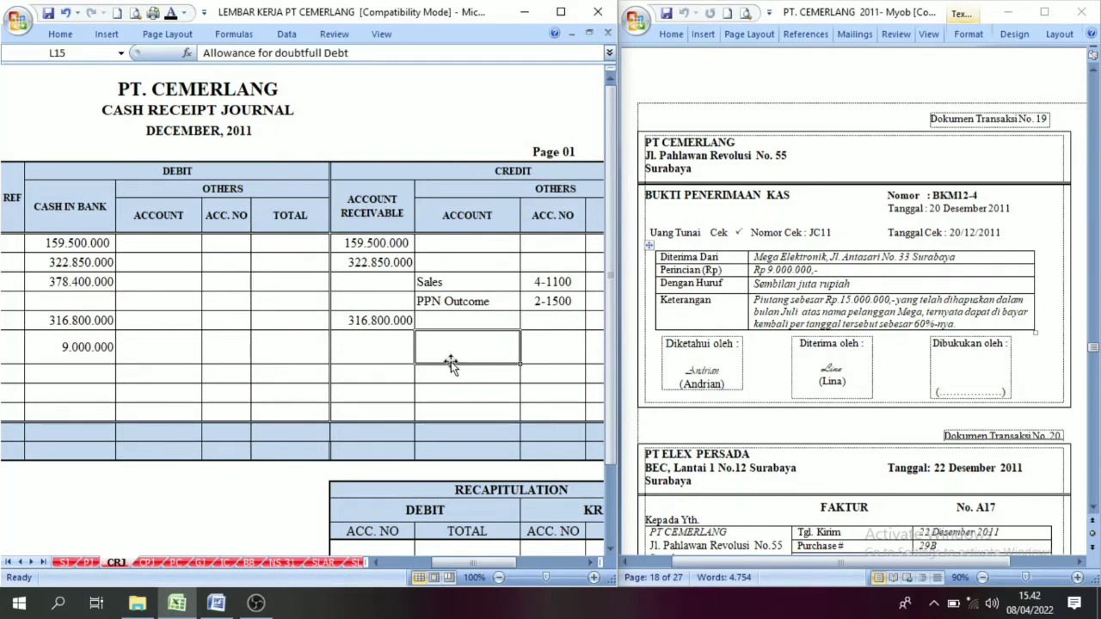
click(171, 13)
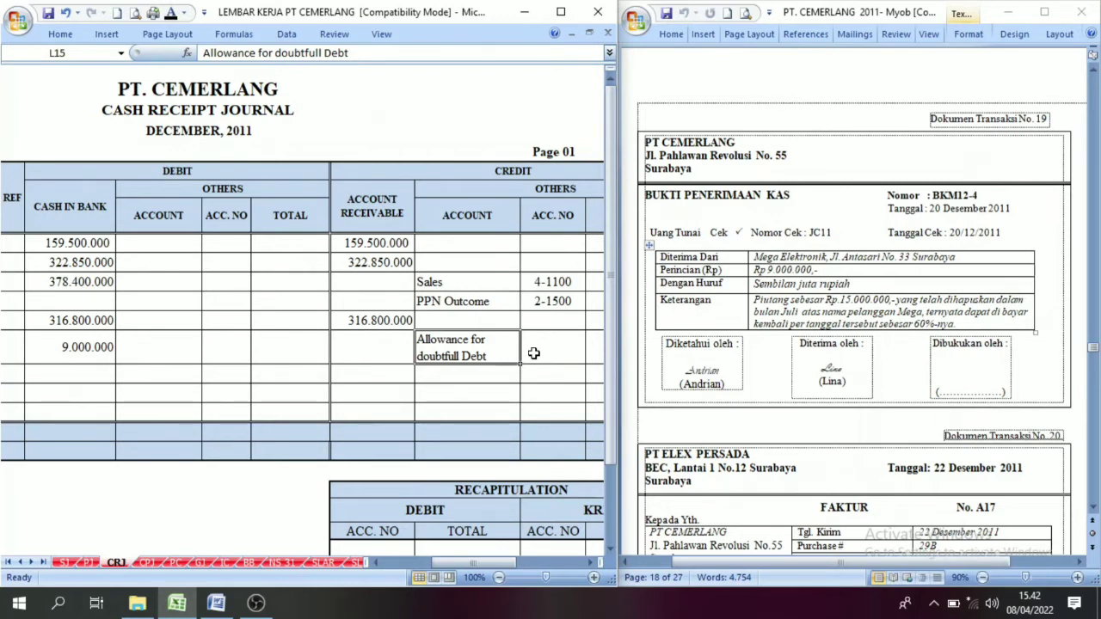
- Show account number 1-1400 in M15 and the credit Others total 9000000 in N15 by applying the font color
click(590, 563)
click(590, 563)
click(258, 211)
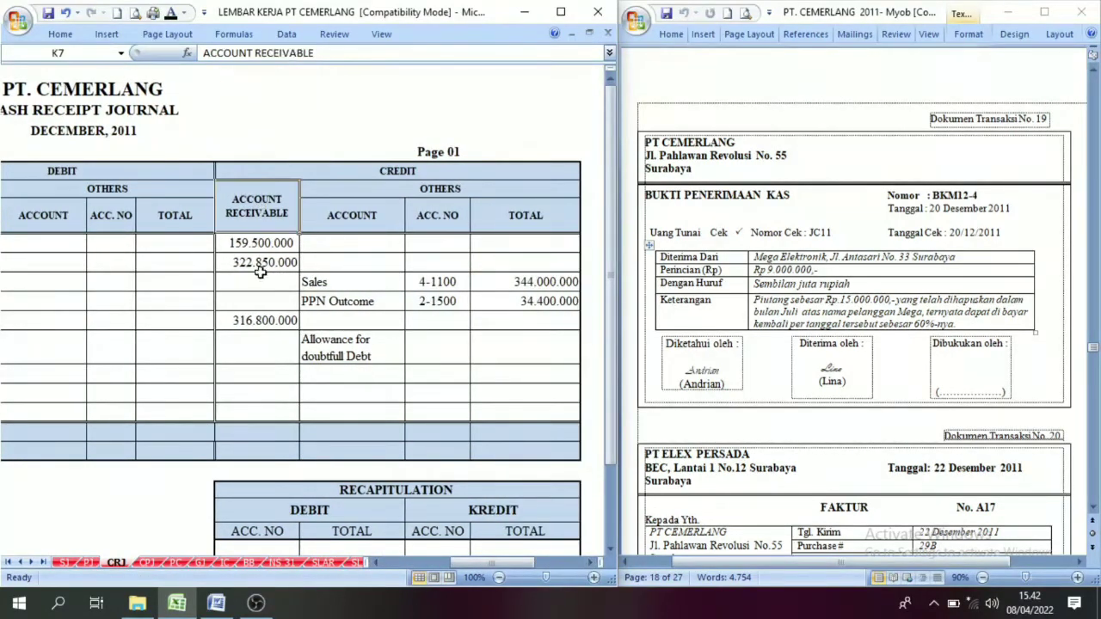
click(261, 356)
click(428, 355)
click(290, 356)
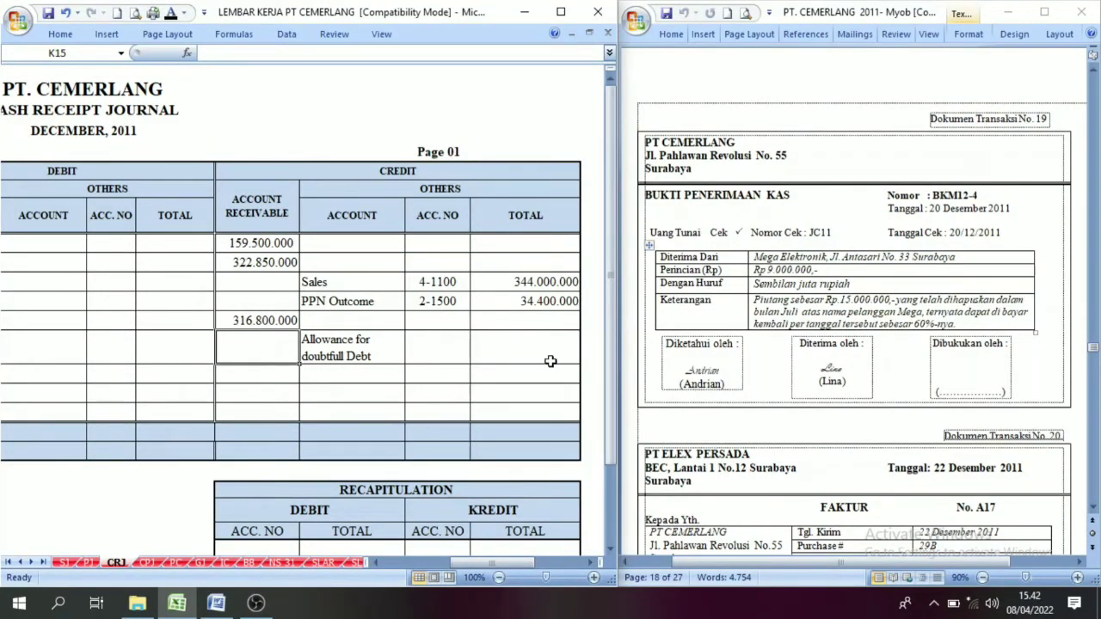
click(429, 348)
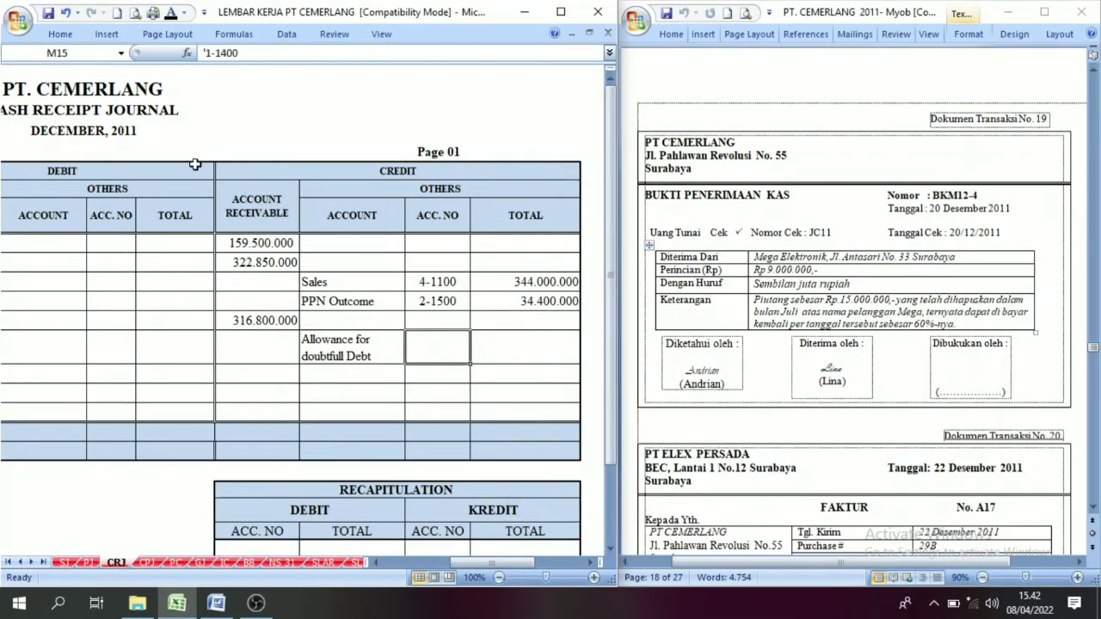
click(171, 13)
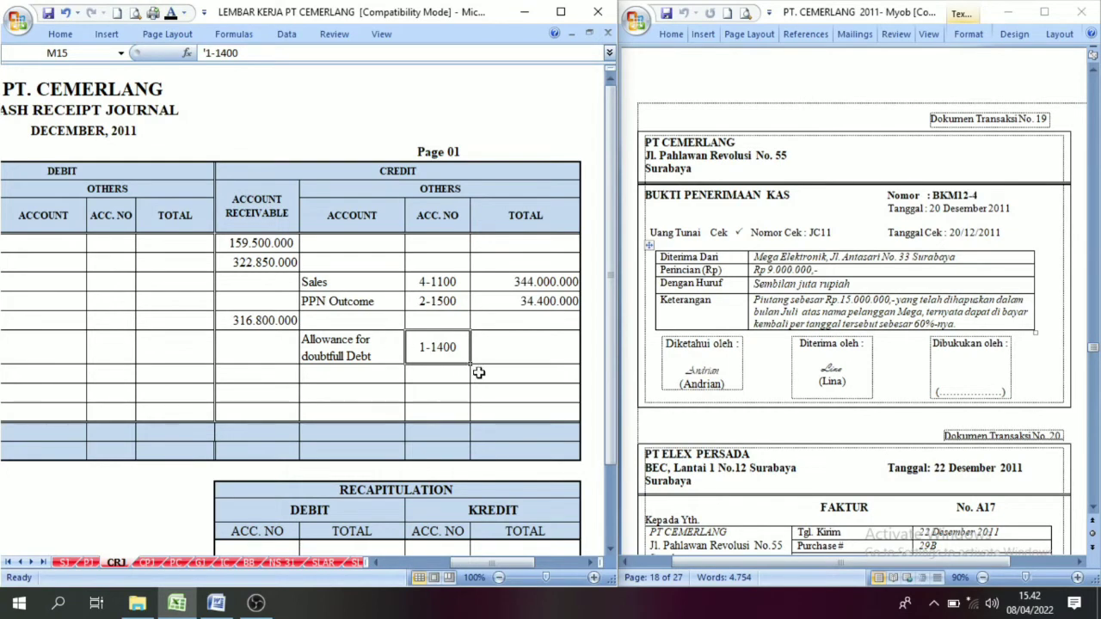
click(521, 352)
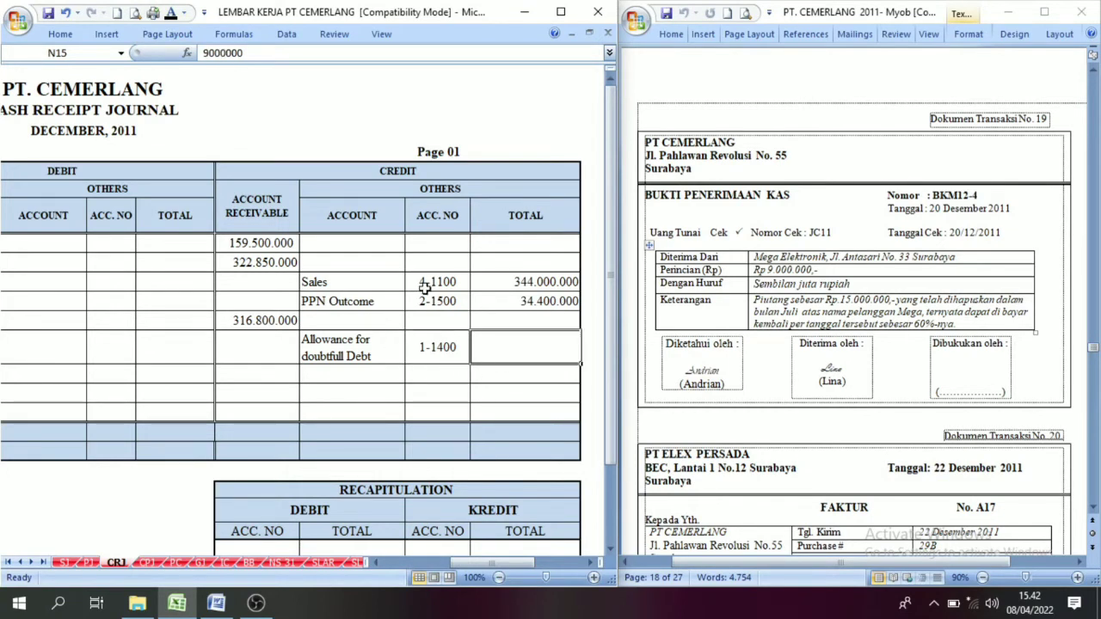
click(171, 13)
- Review the BKM12-4 entry in row 15 and look through the source documents after No. 19 for the next Bukti Penerimaan Kas
drag(508, 563, 441, 556)
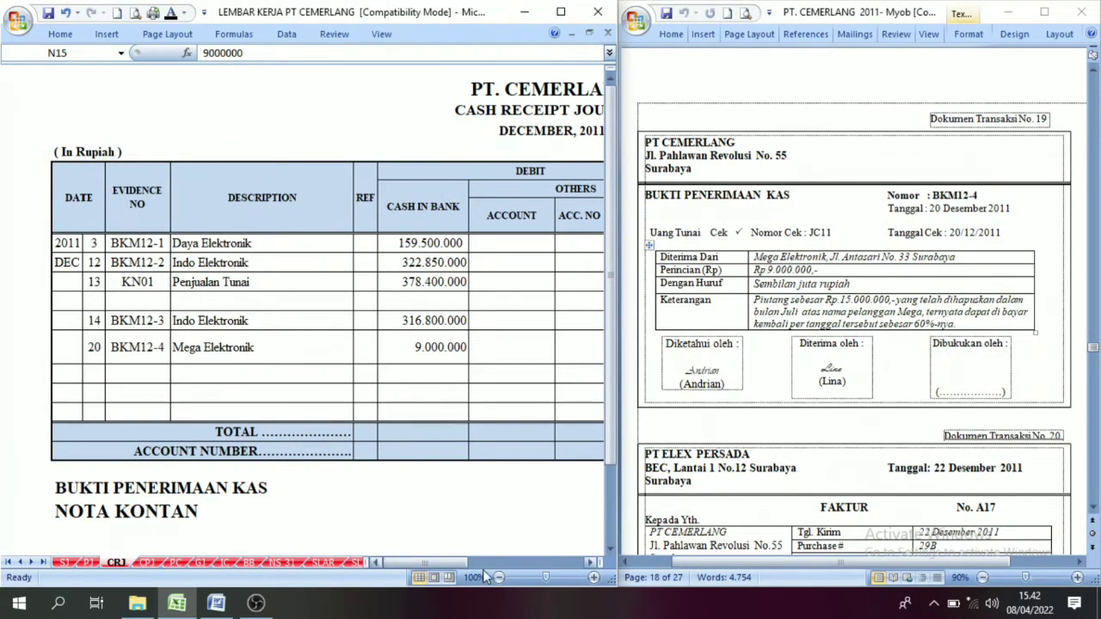
drag(458, 563, 504, 565)
click(430, 352)
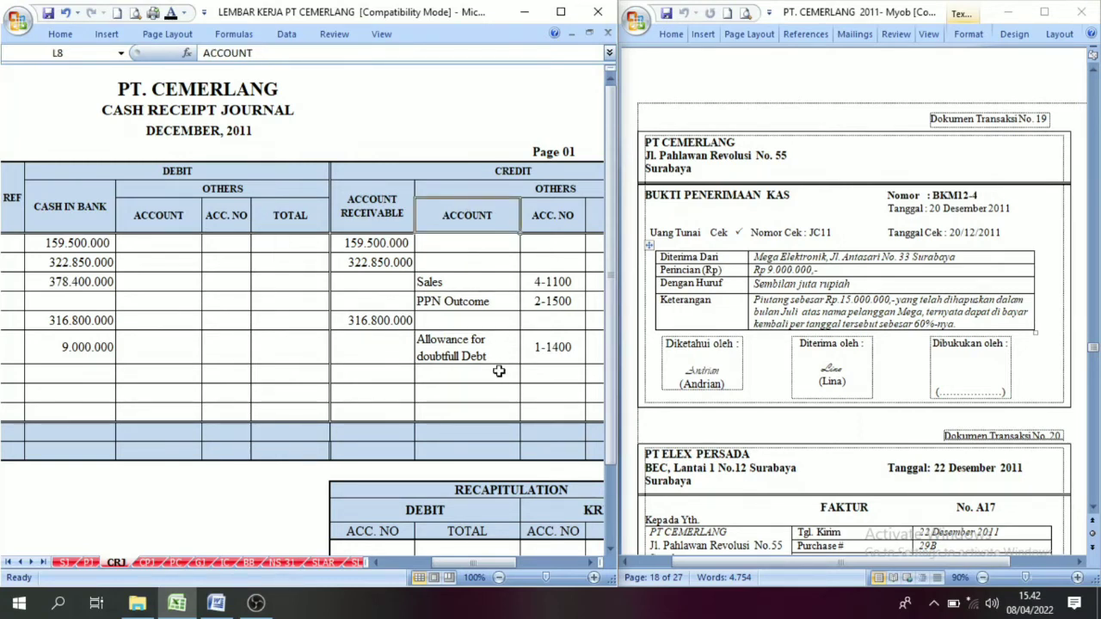
scroll(969, 397, down, 15)
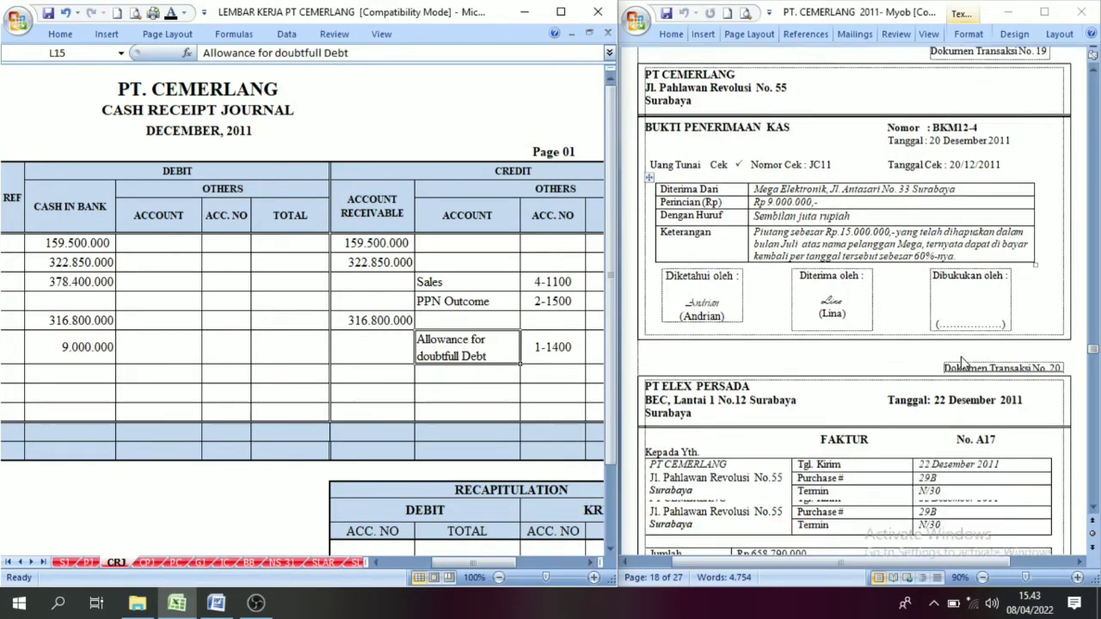
scroll(969, 397, up, 8)
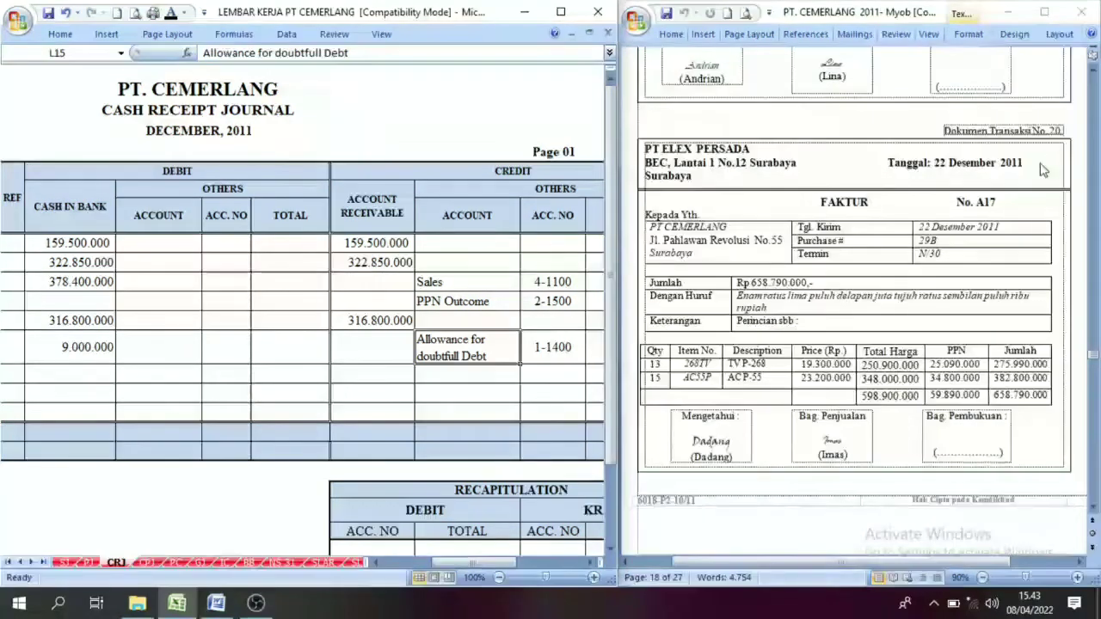
scroll(869, 347, down, 11)
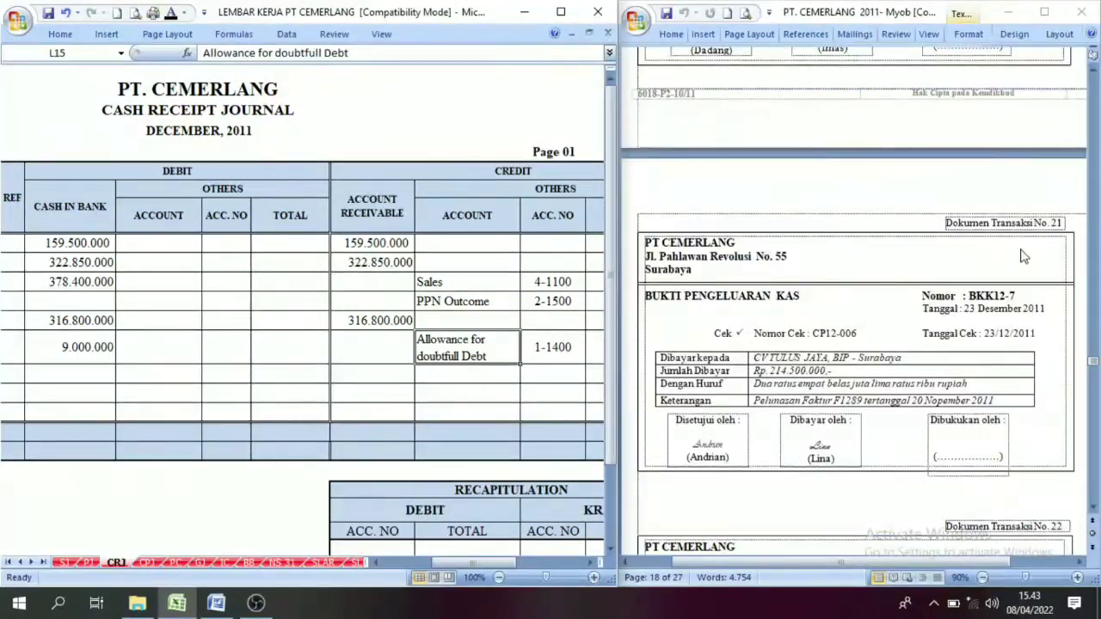
scroll(987, 282, down, 6)
scroll(843, 353, down, 2)
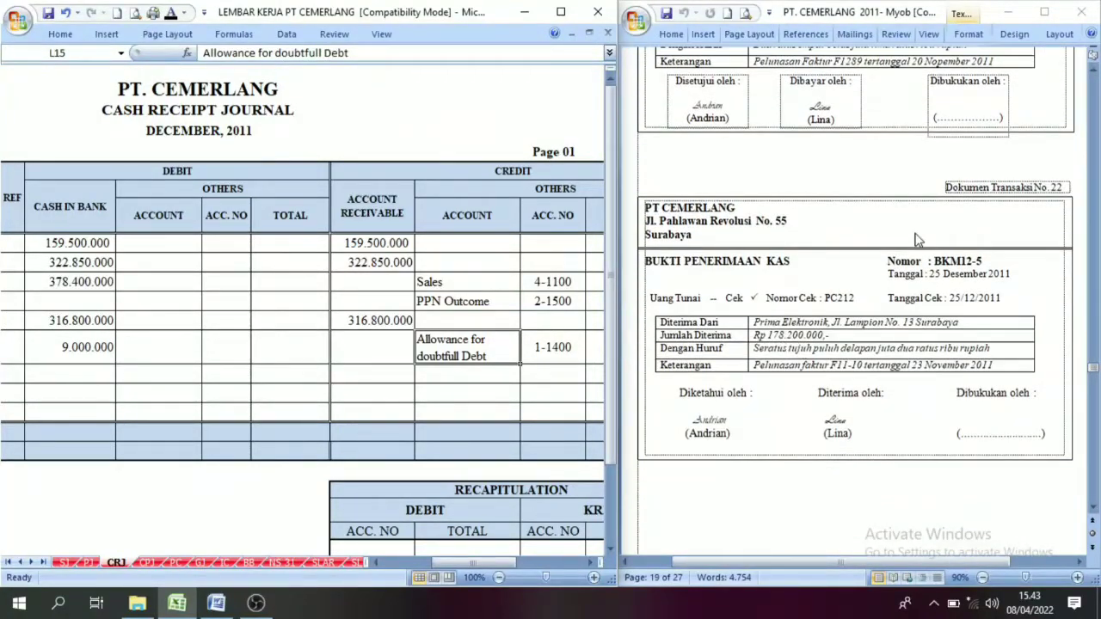
scroll(717, 293, down, 1)
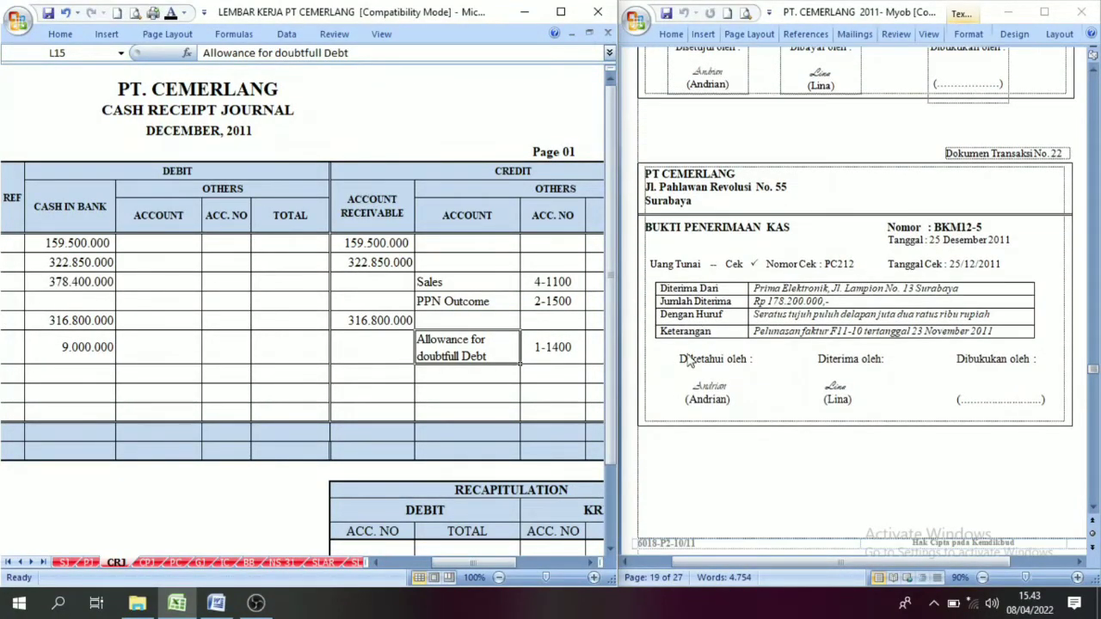
- Show date 25, evidence number BKM12-5 and description Prima Elektronik in C16, D16 and E16 by applying the font color
drag(472, 561, 411, 562)
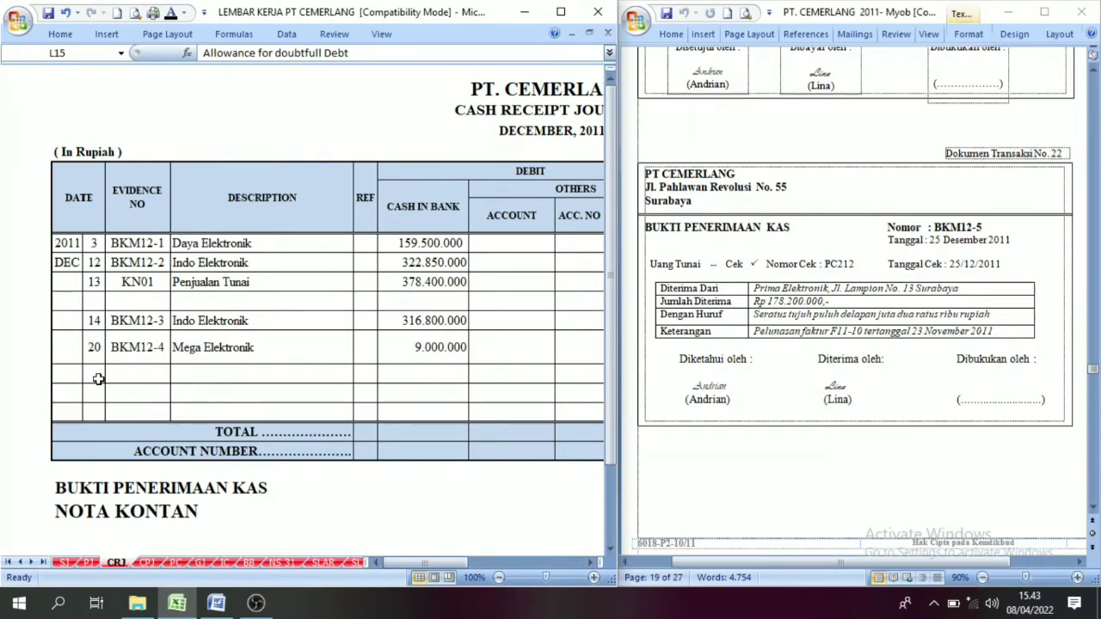
click(98, 378)
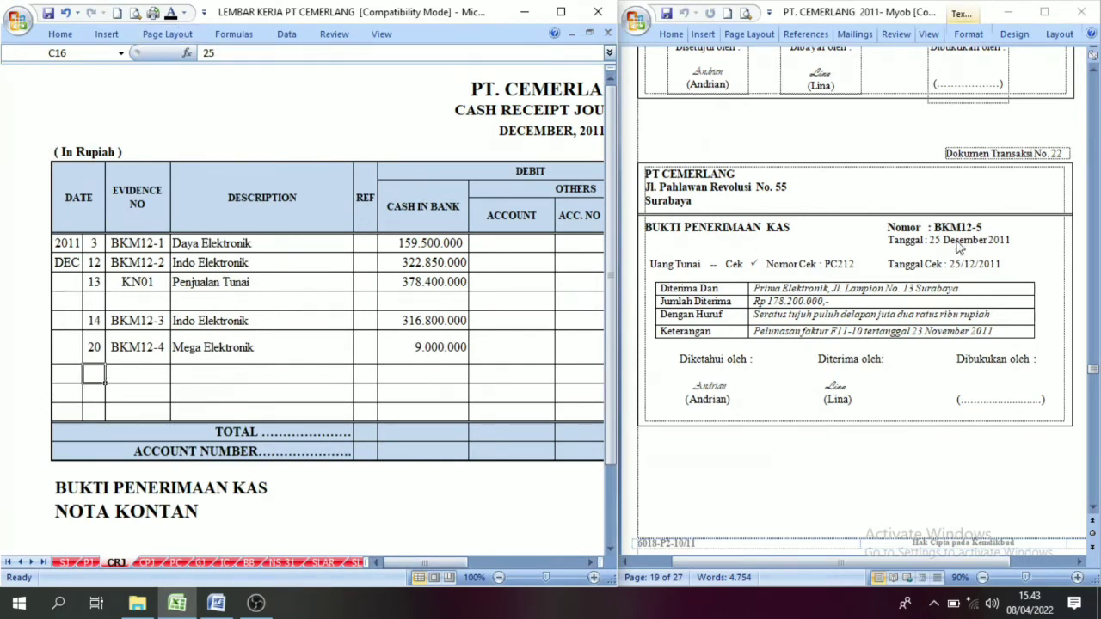
click(171, 12)
click(135, 373)
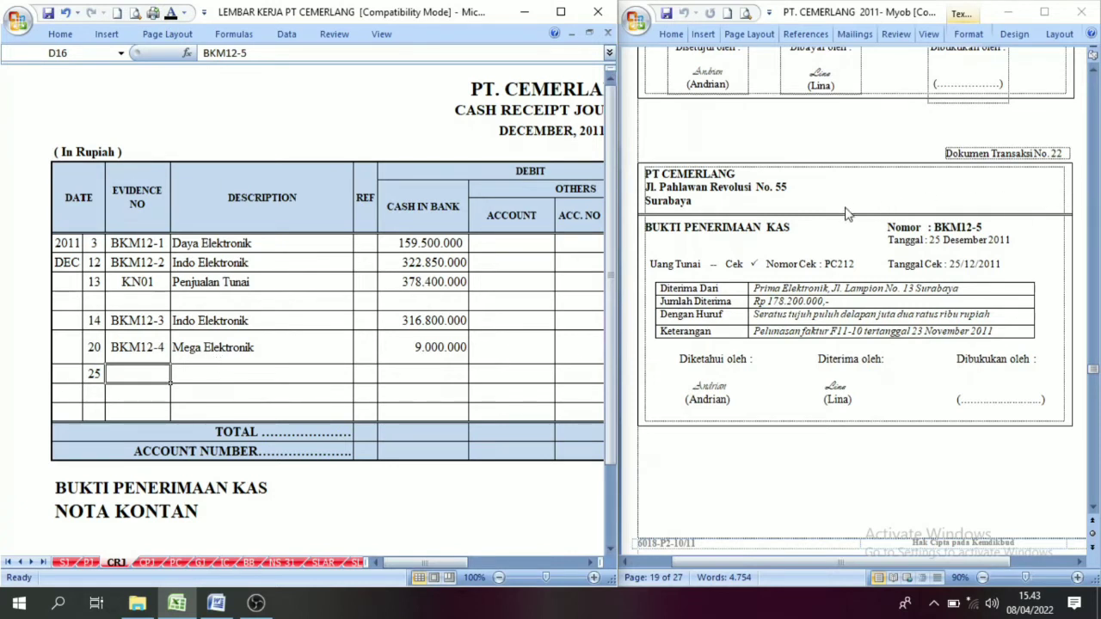
click(171, 13)
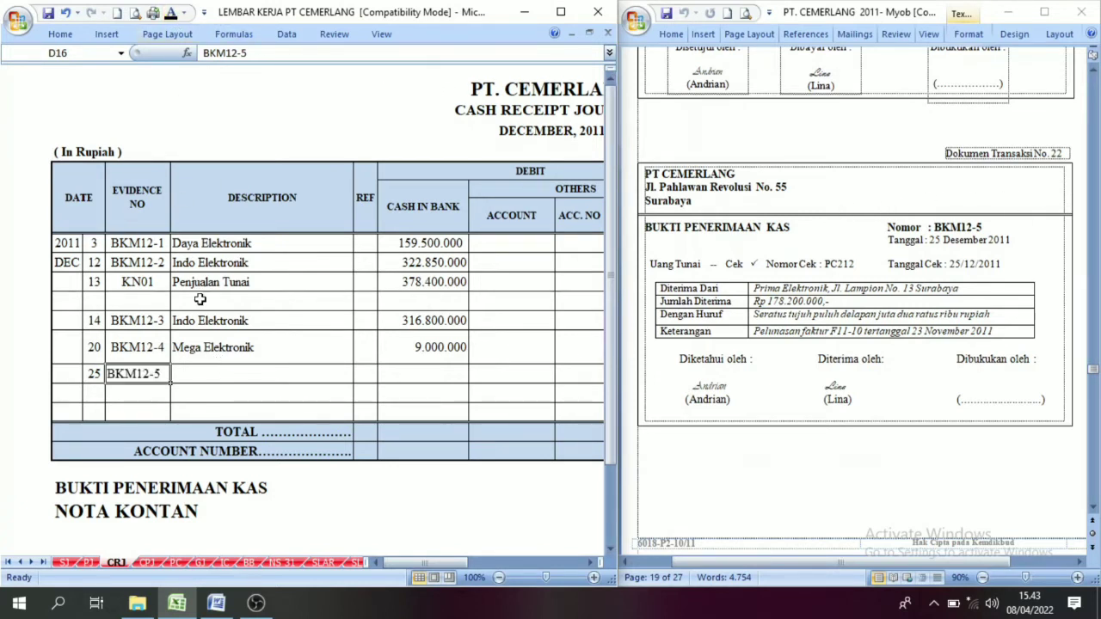
click(220, 373)
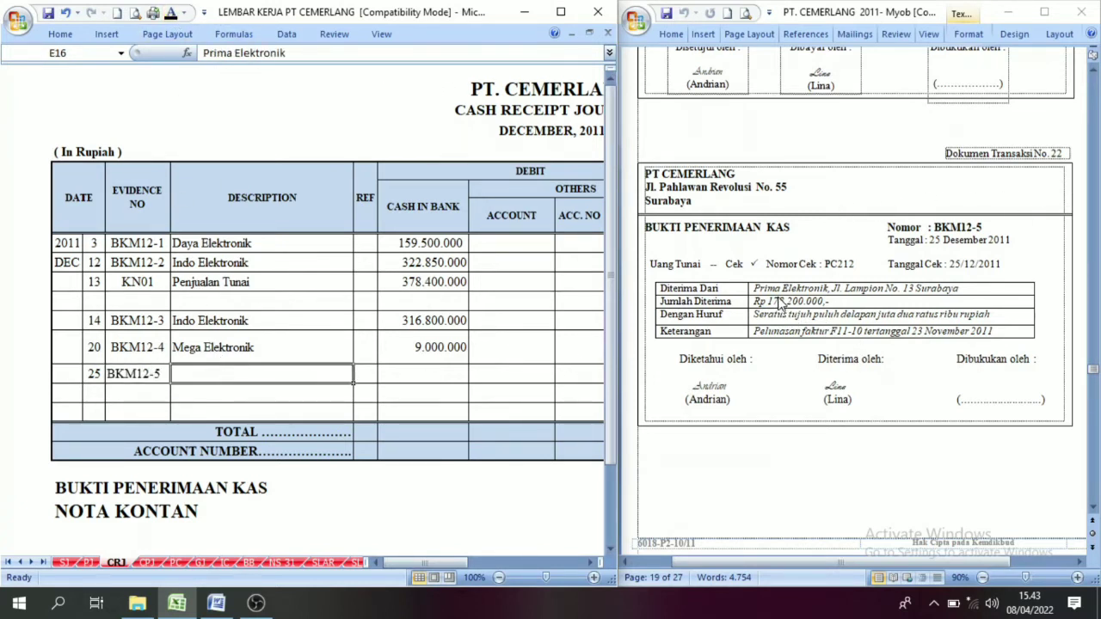
click(171, 12)
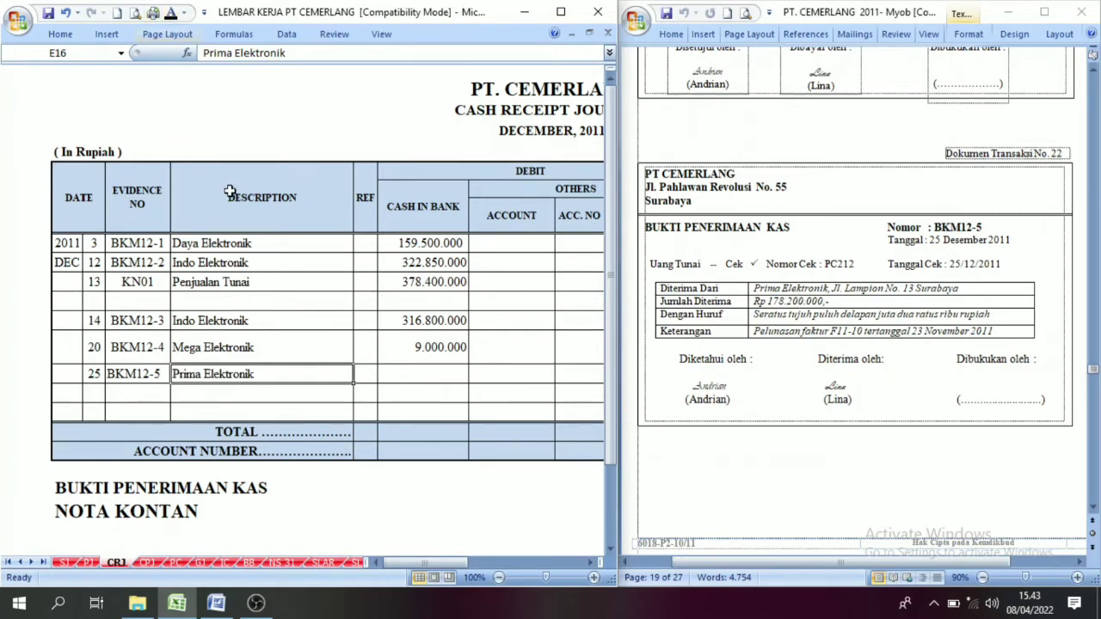
- Show the debit Cash in Bank amount 178200000 in G16 by applying the font color
click(436, 376)
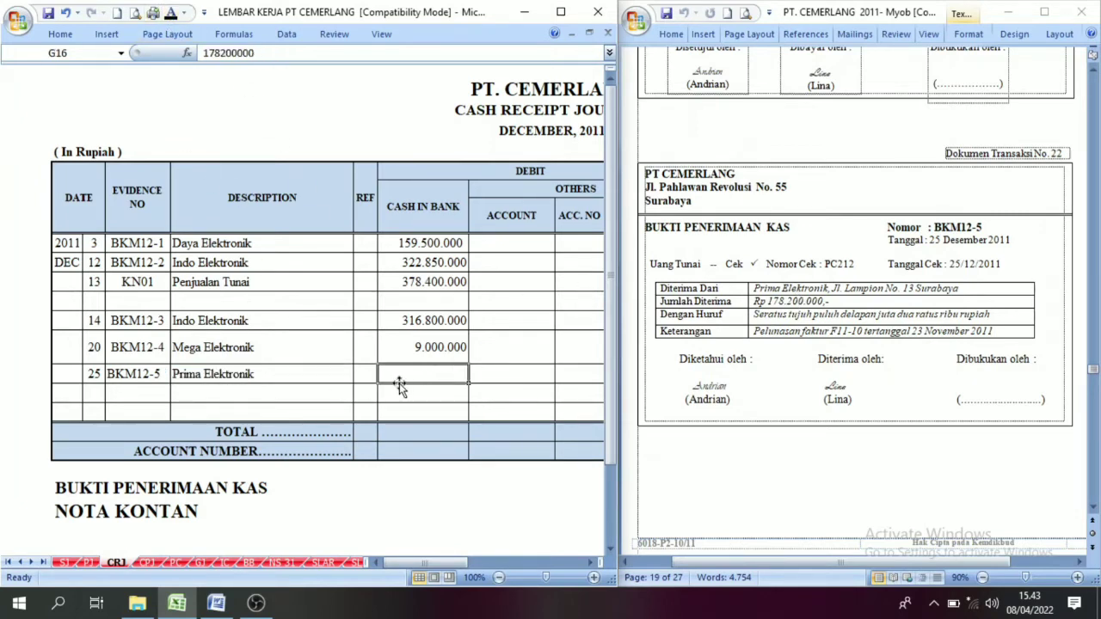
click(172, 12)
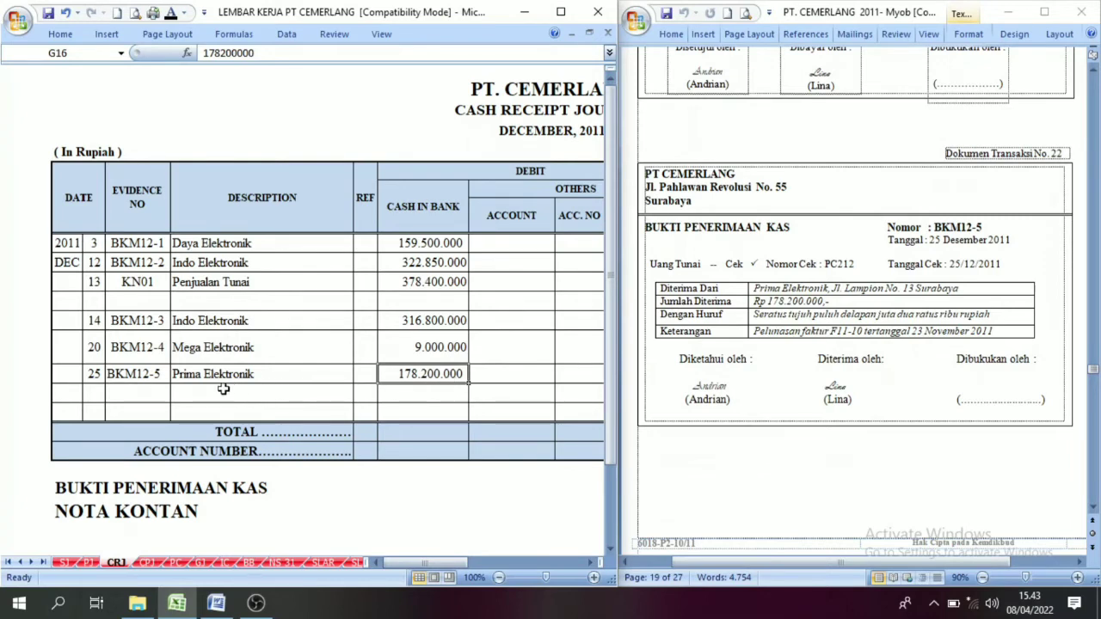
click(725, 356)
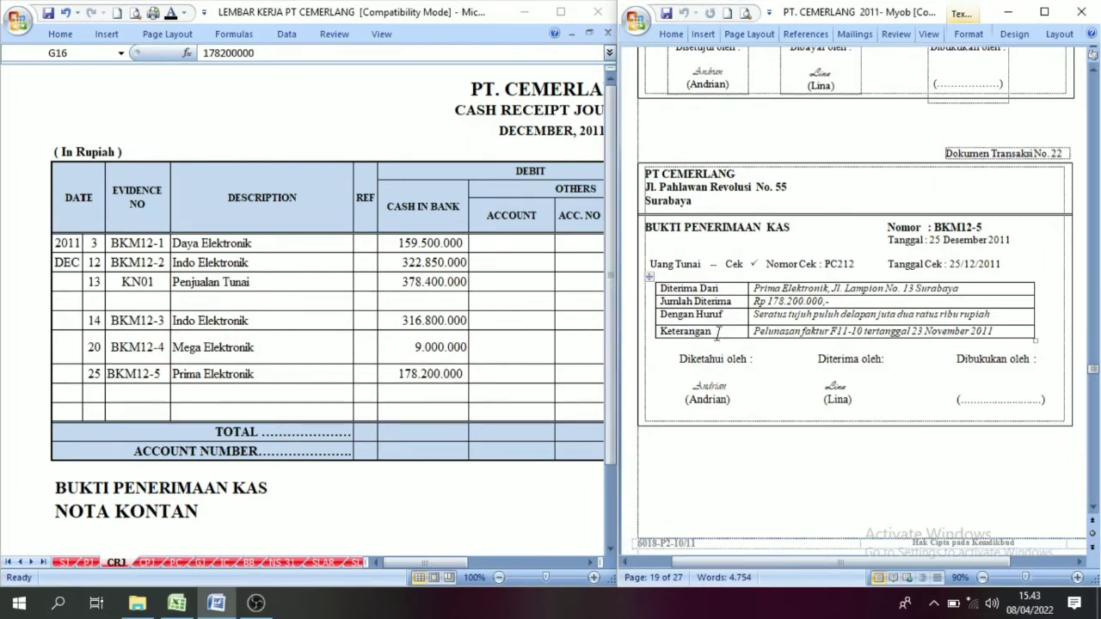
- Show the credit Account Receivable amount 178200000 in K16 by applying the font color
click(592, 564)
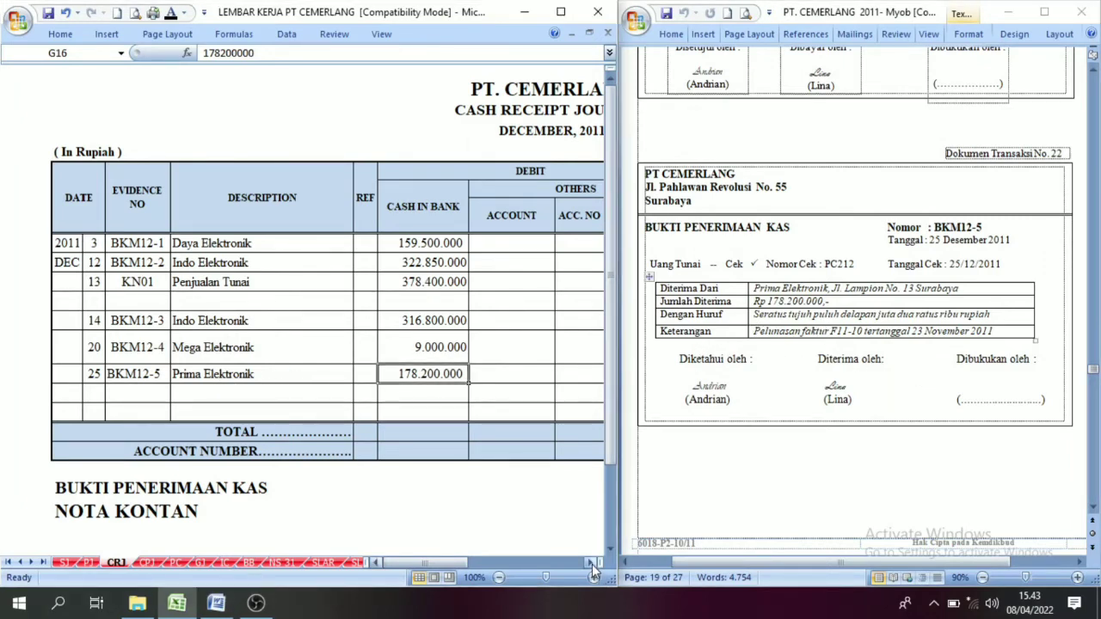
click(585, 562)
click(585, 561)
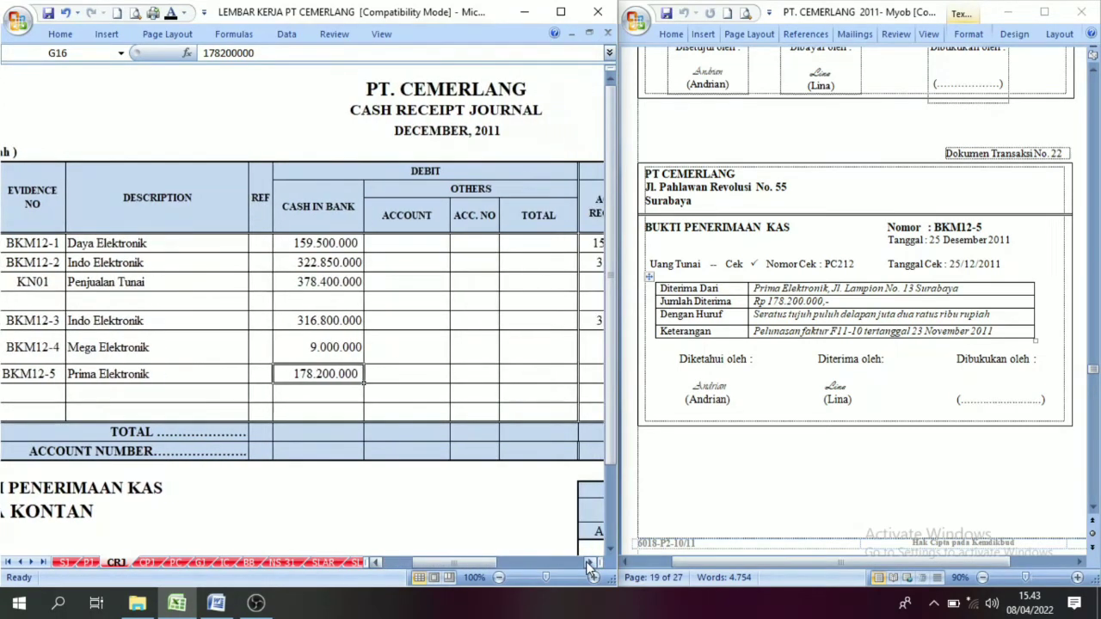
click(586, 562)
click(586, 561)
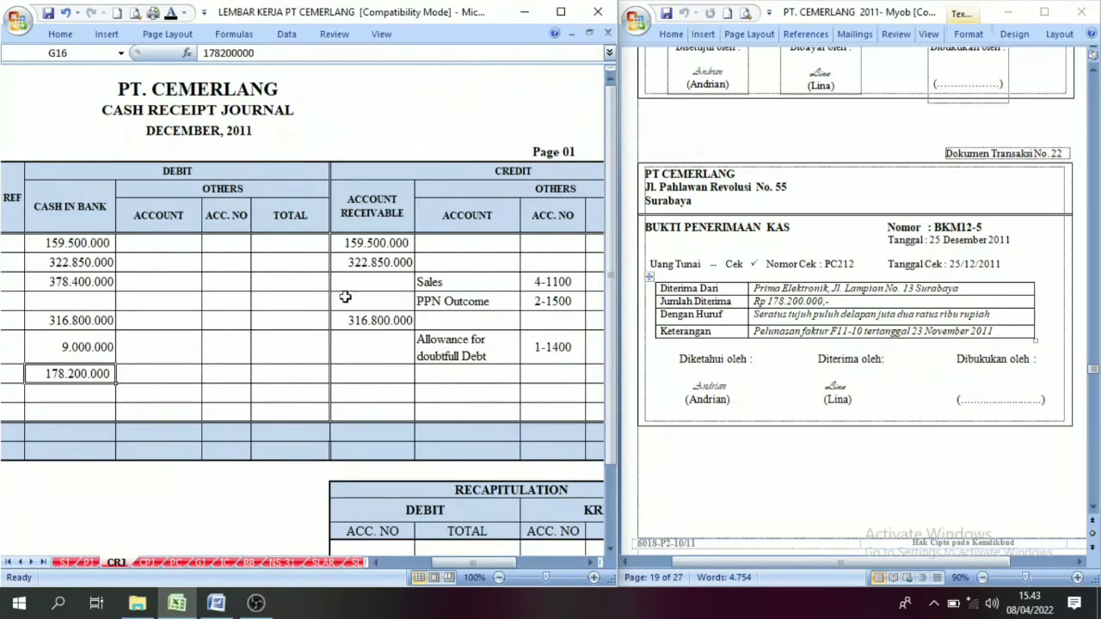
click(367, 207)
click(376, 402)
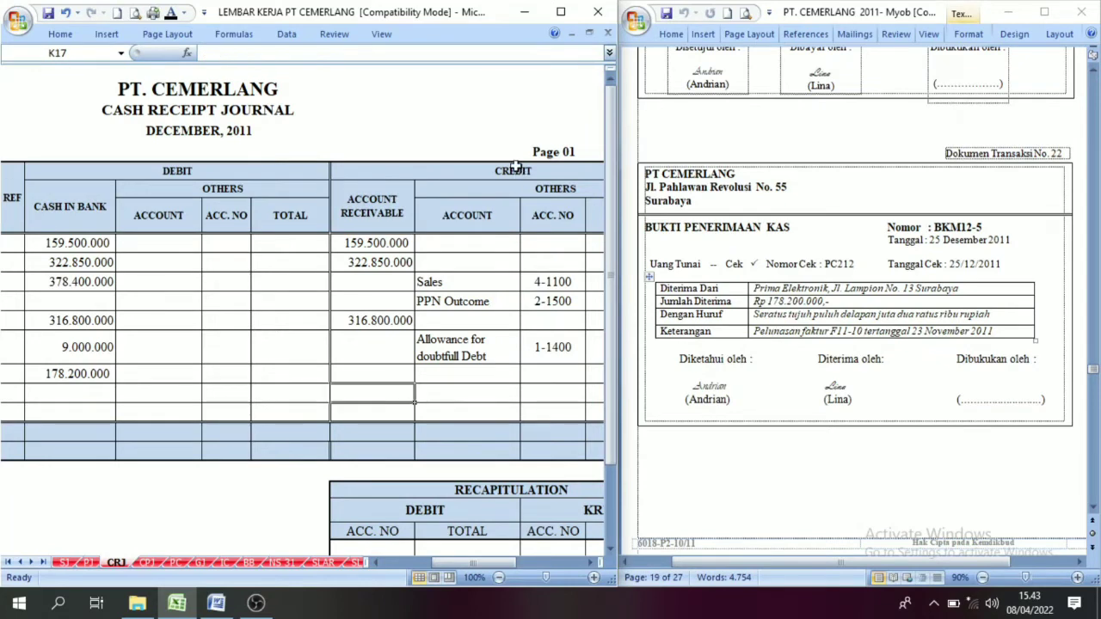
click(516, 169)
click(353, 222)
click(373, 392)
click(385, 373)
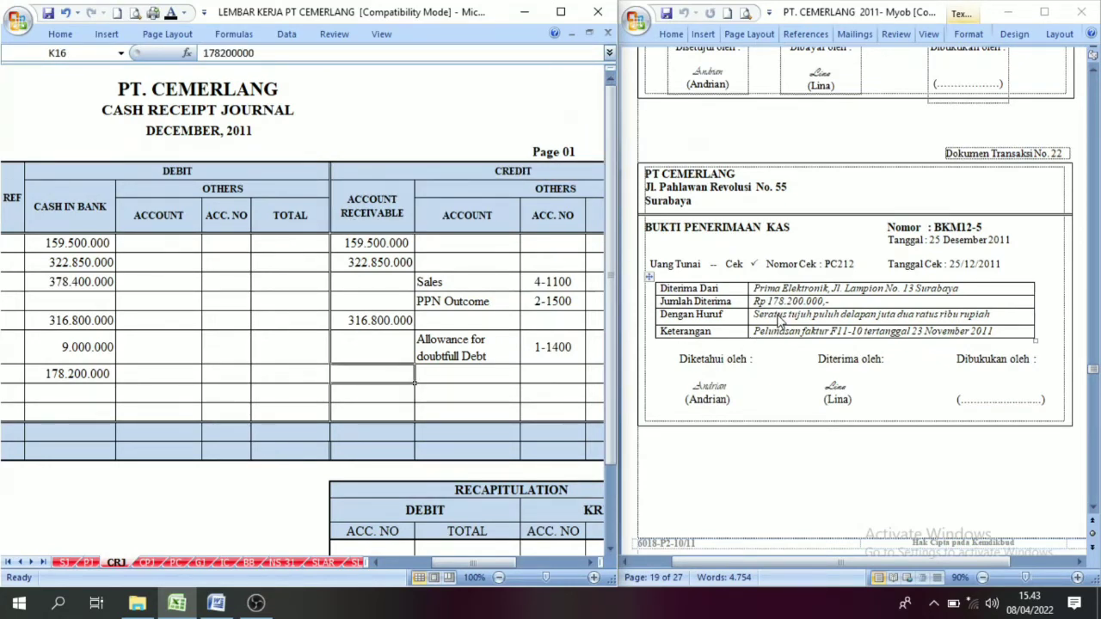
click(171, 13)
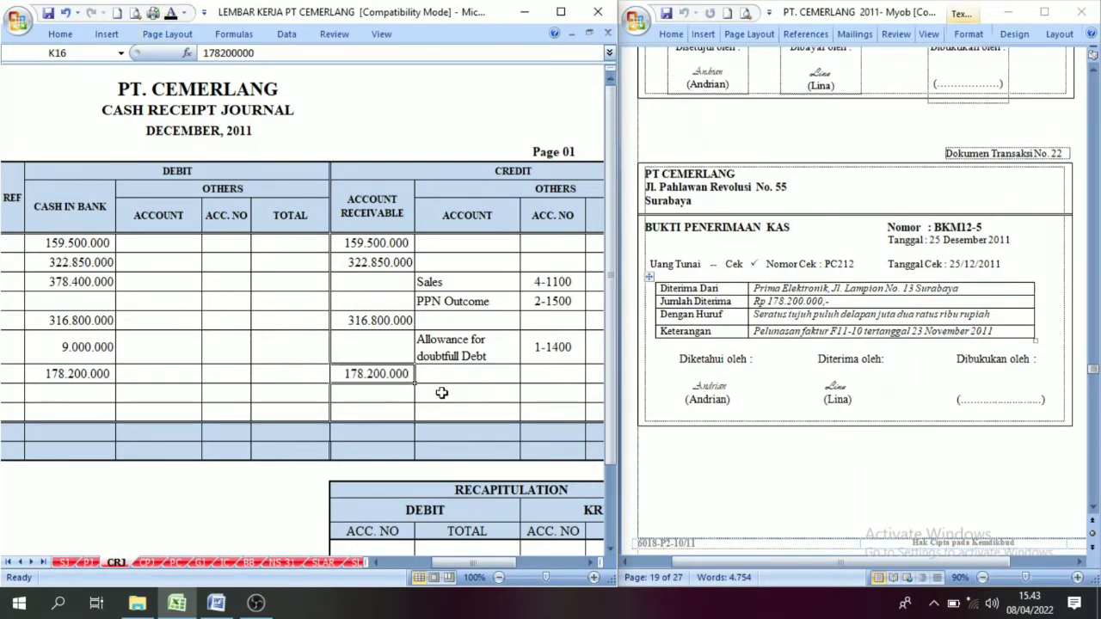
- Look through the source documents after No. 22 for any further Bukti Penerimaan Kas or Nota Kontan
scroll(944, 415, down, 9)
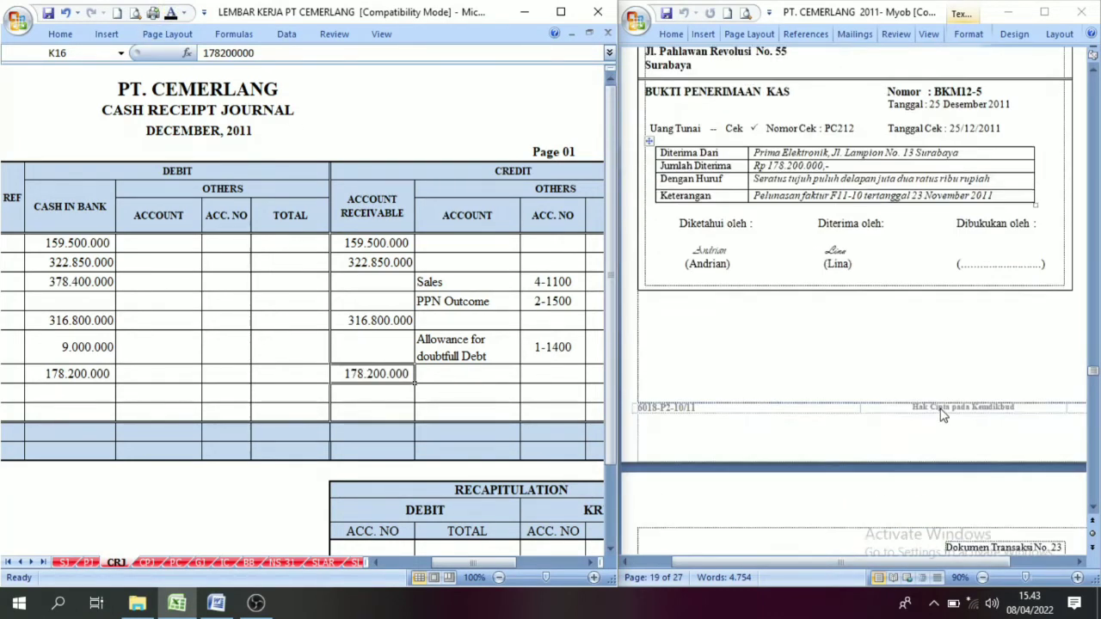
scroll(795, 337, down, 3)
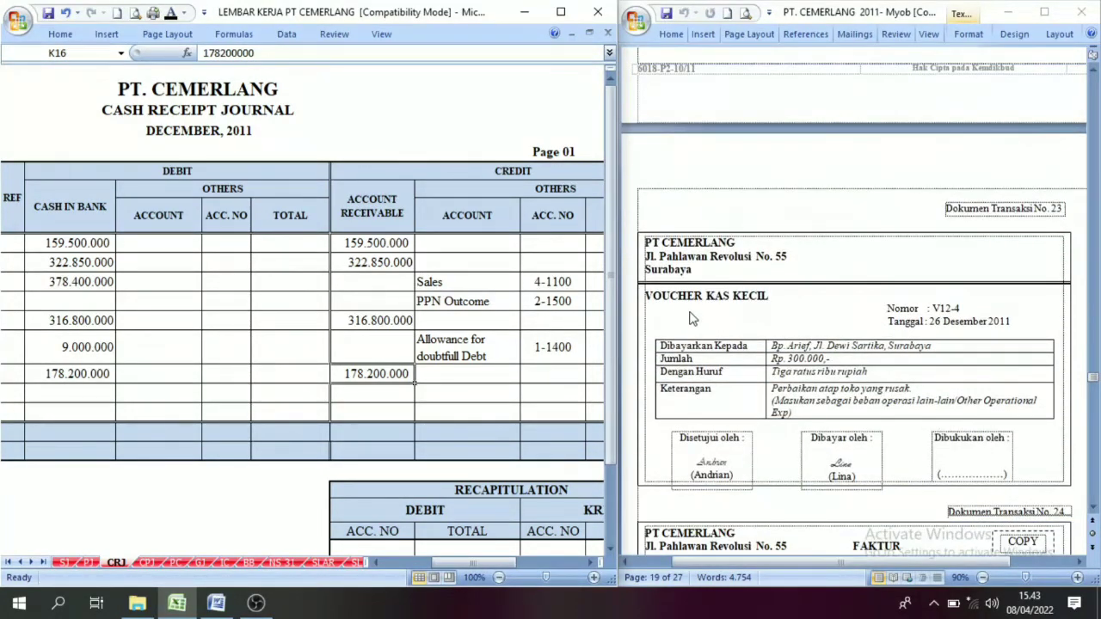
scroll(696, 318, down, 8)
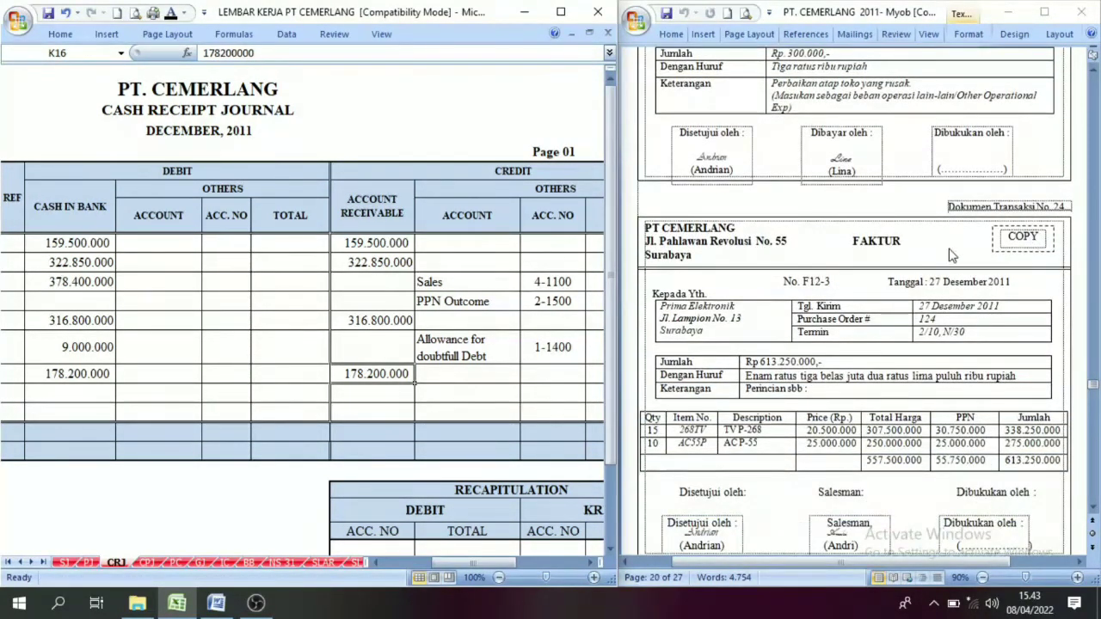
scroll(768, 273, down, 3)
scroll(860, 258, down, 8)
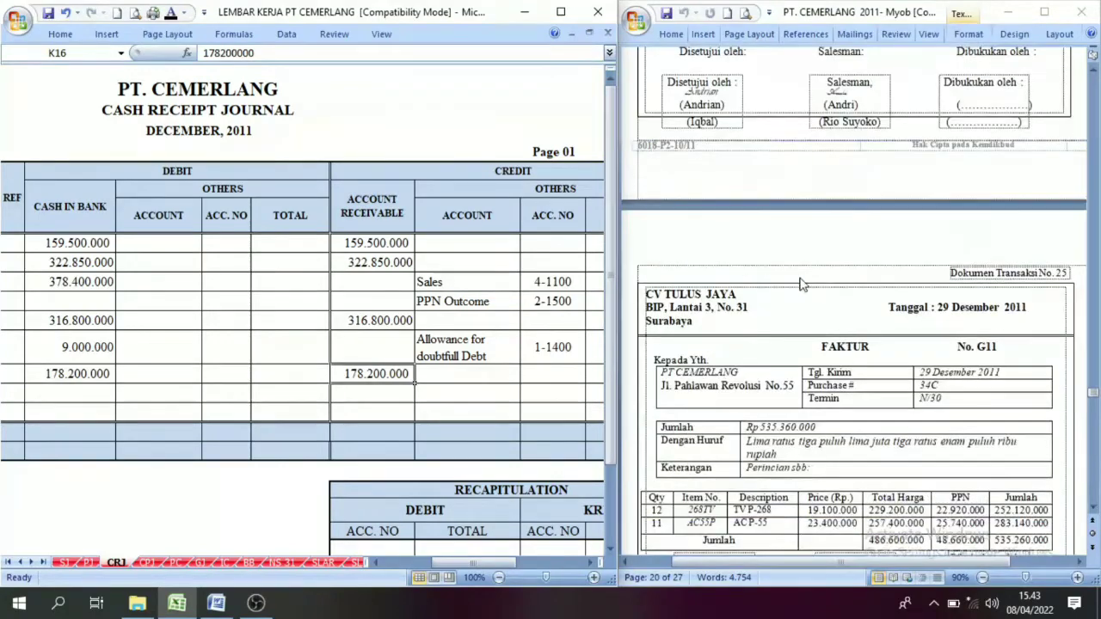
scroll(978, 286, down, 15)
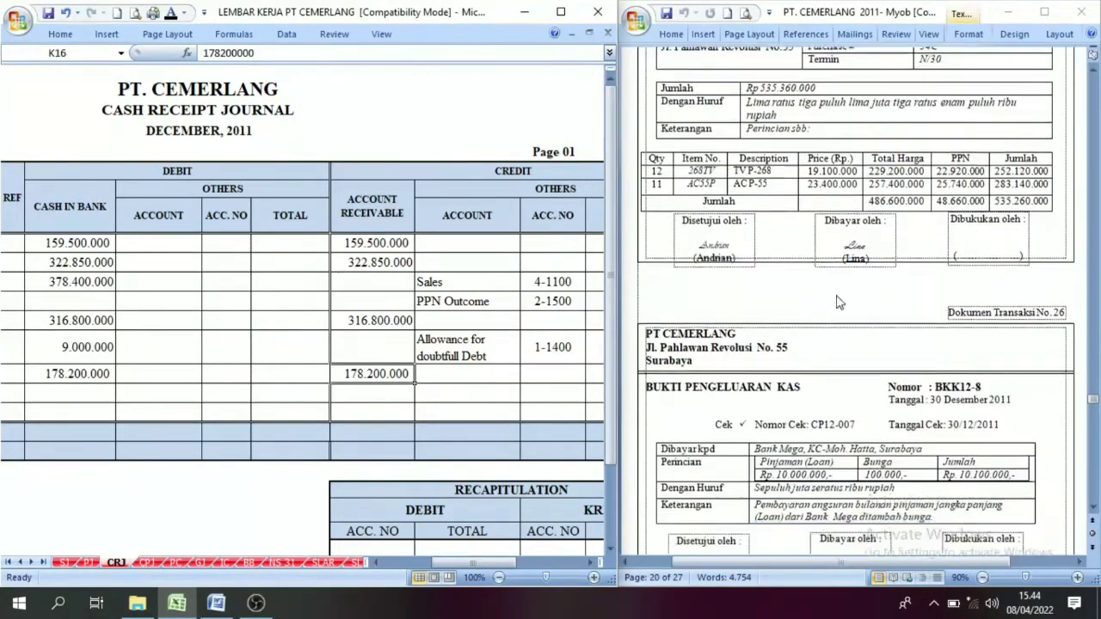
scroll(988, 224, down, 7)
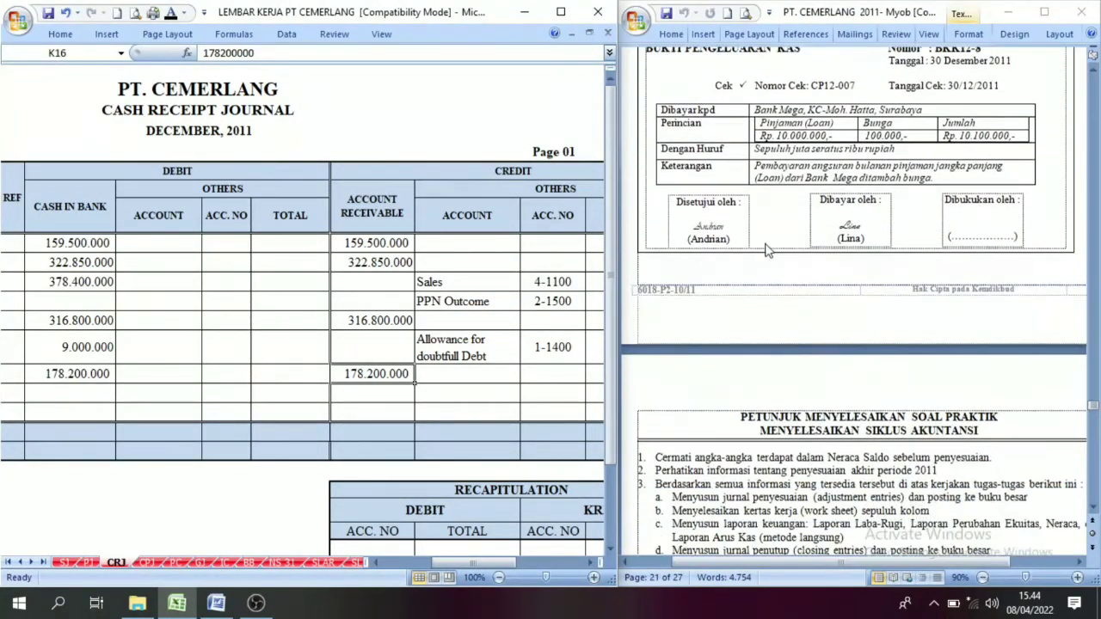
scroll(868, 239, up, 7)
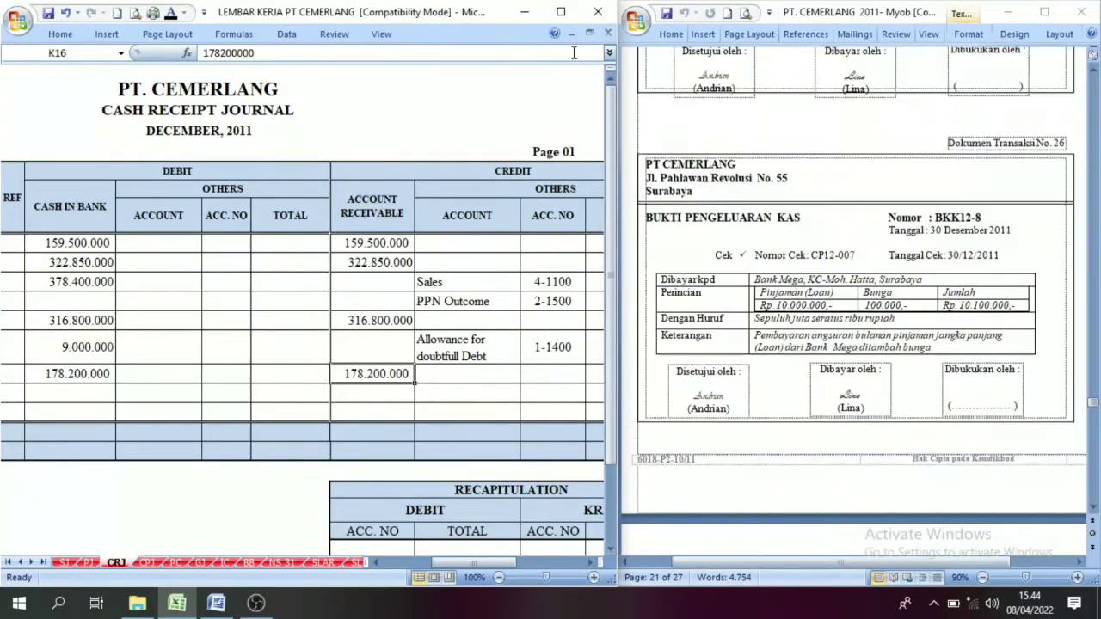
scroll(826, 277, up, 5)
scroll(827, 278, up, 4)
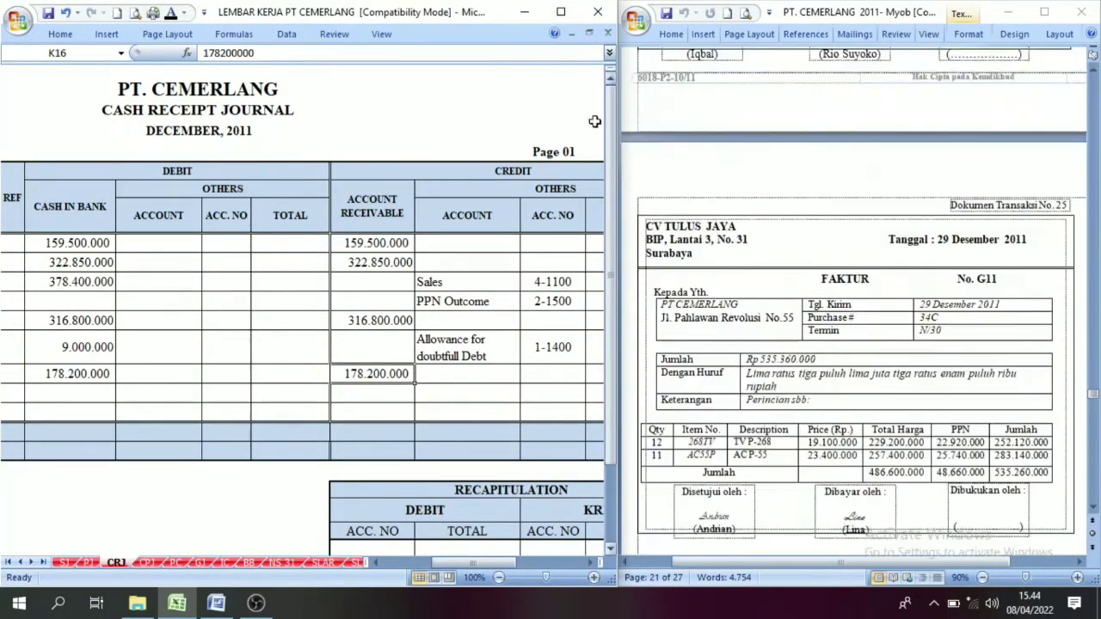
- Maximize the workbook window and review the KN01 entry in row 12 with its Sales and PPN Outcome credits
click(560, 11)
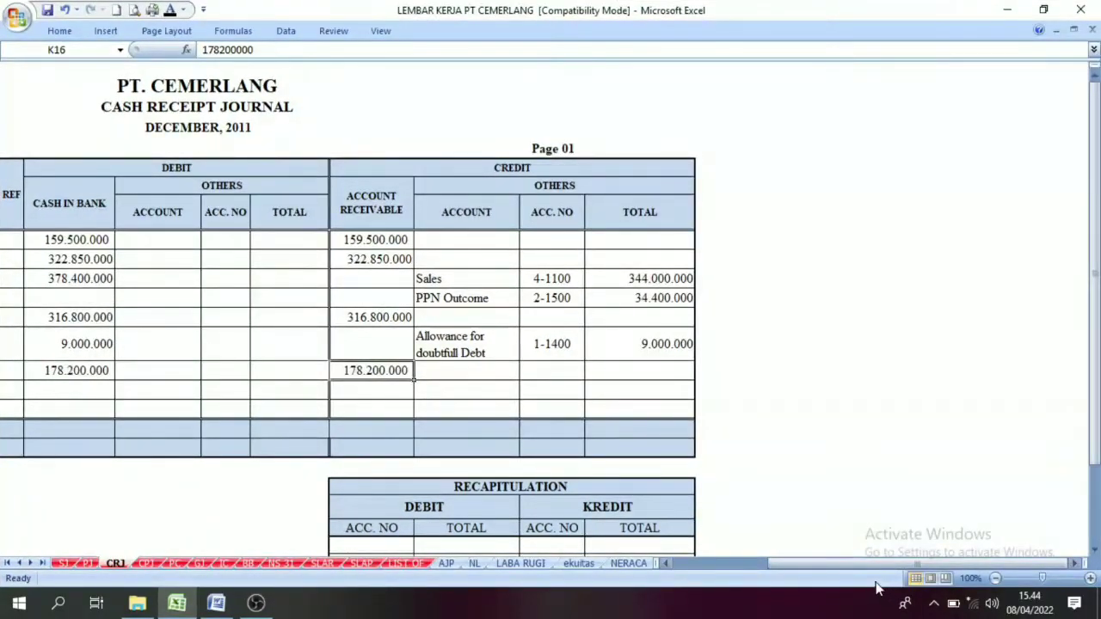
drag(869, 561, 704, 553)
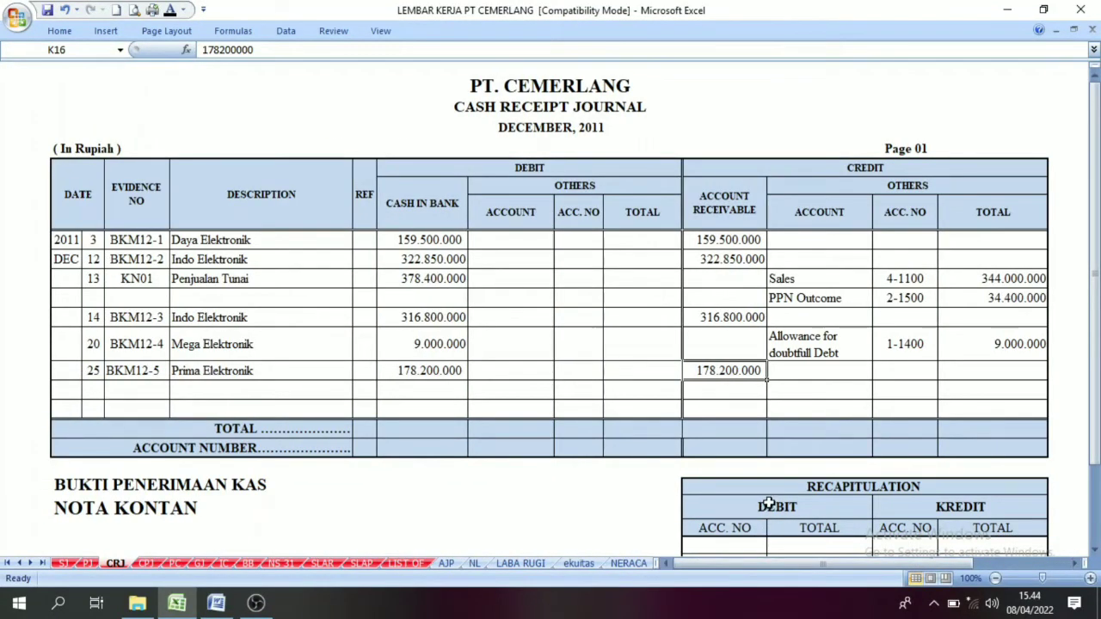
click(573, 285)
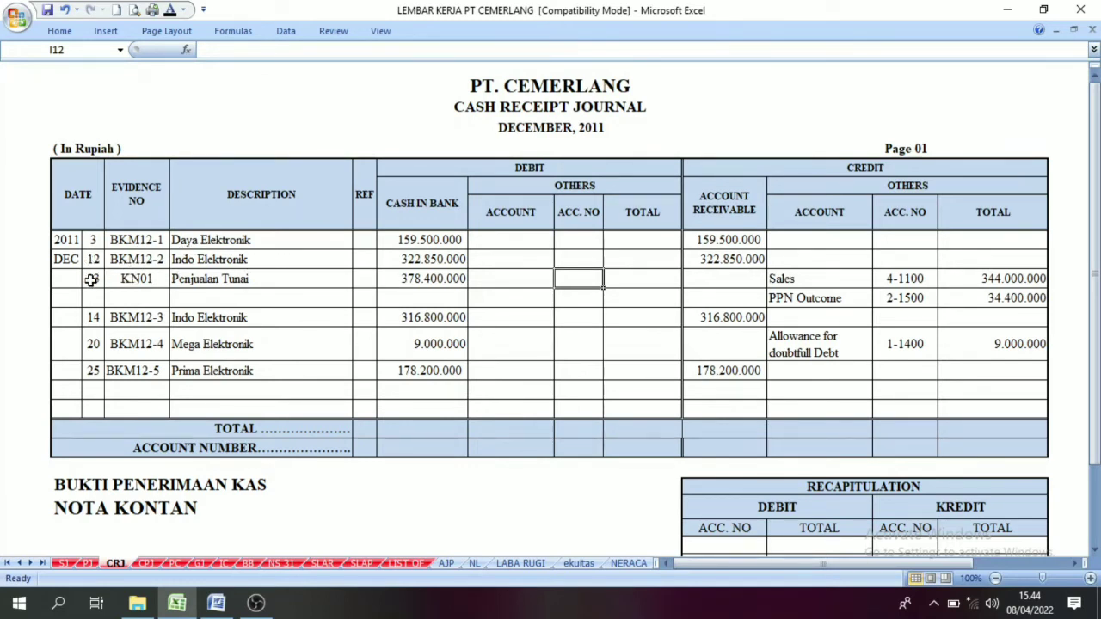
click(237, 282)
click(413, 284)
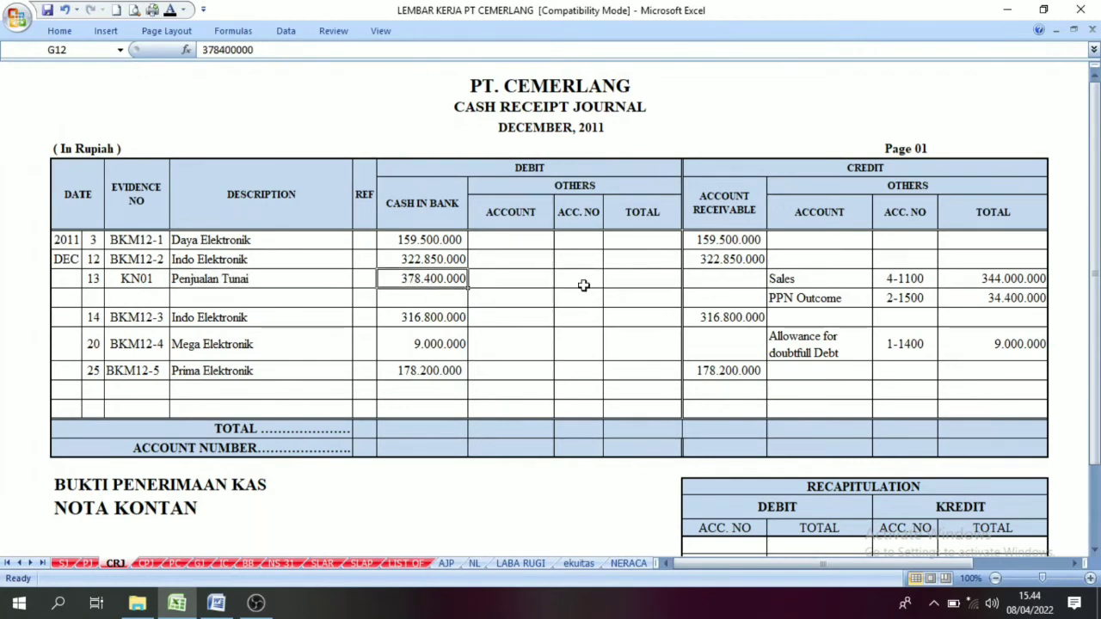
drag(770, 270, 800, 279)
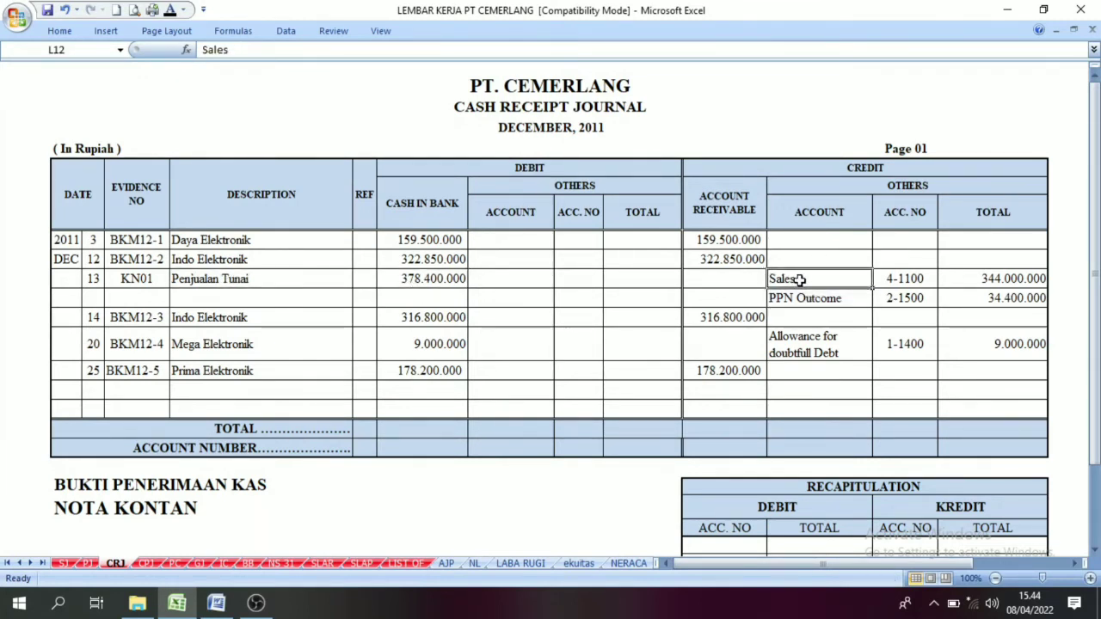
click(800, 298)
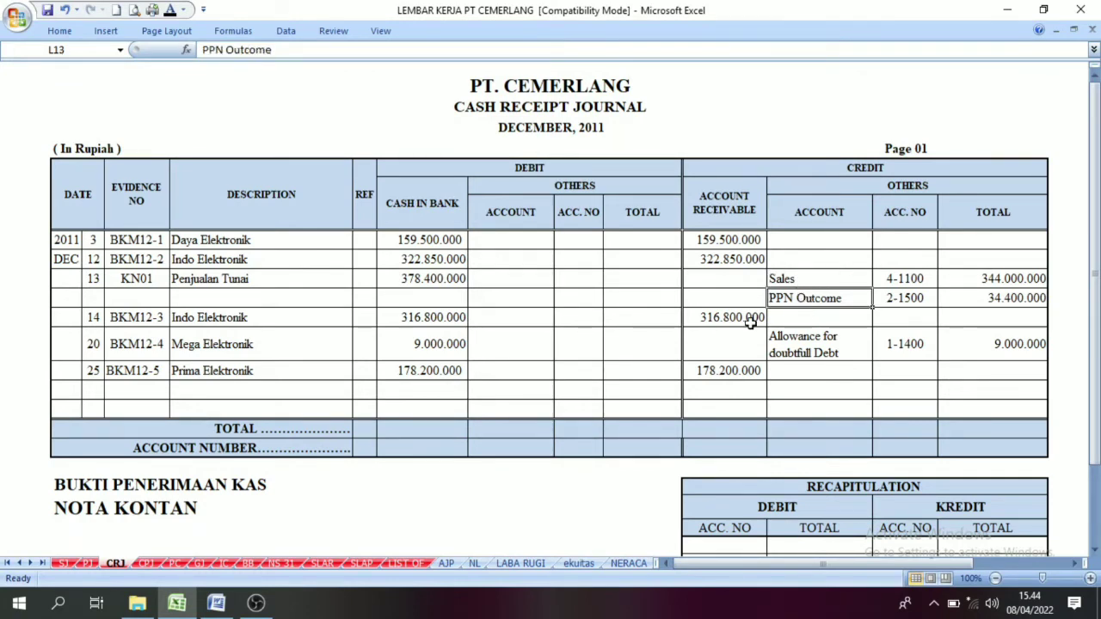
- Review the BKM12-3, BKM12-4 and BKM12-5 entries in rows 14 to 16 across their debit and credit columns
click(92, 324)
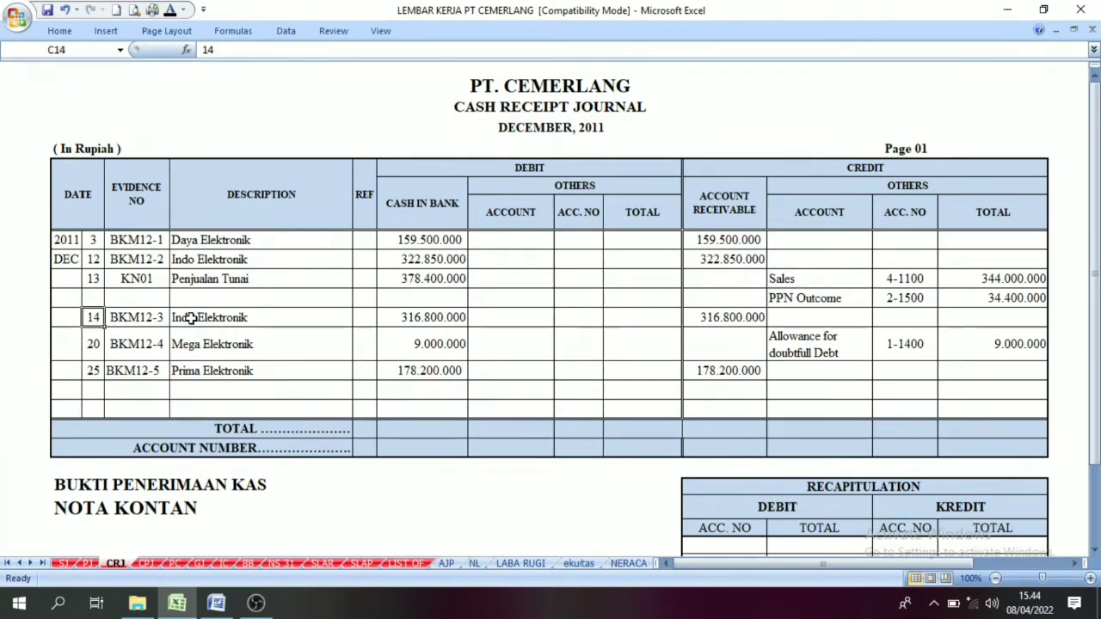
click(196, 318)
click(91, 344)
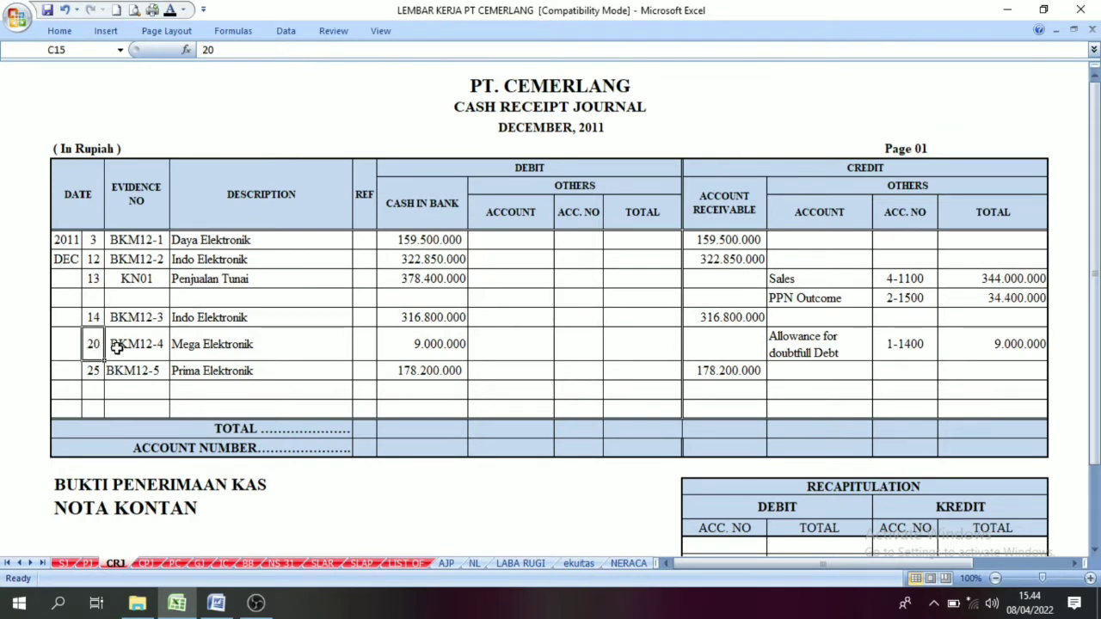
click(222, 346)
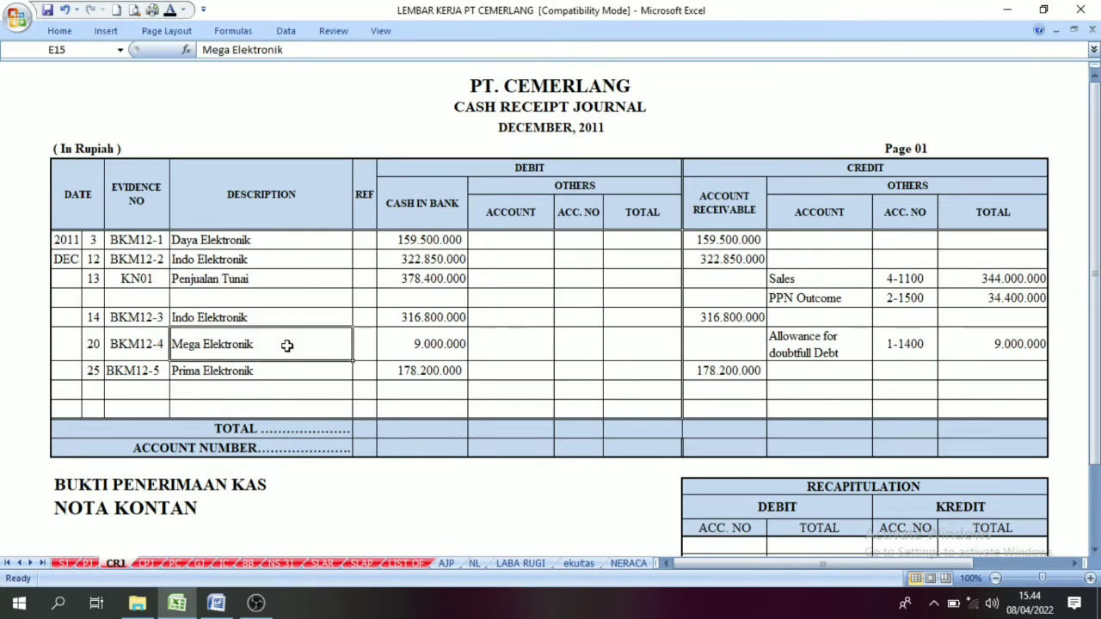
click(579, 347)
click(758, 355)
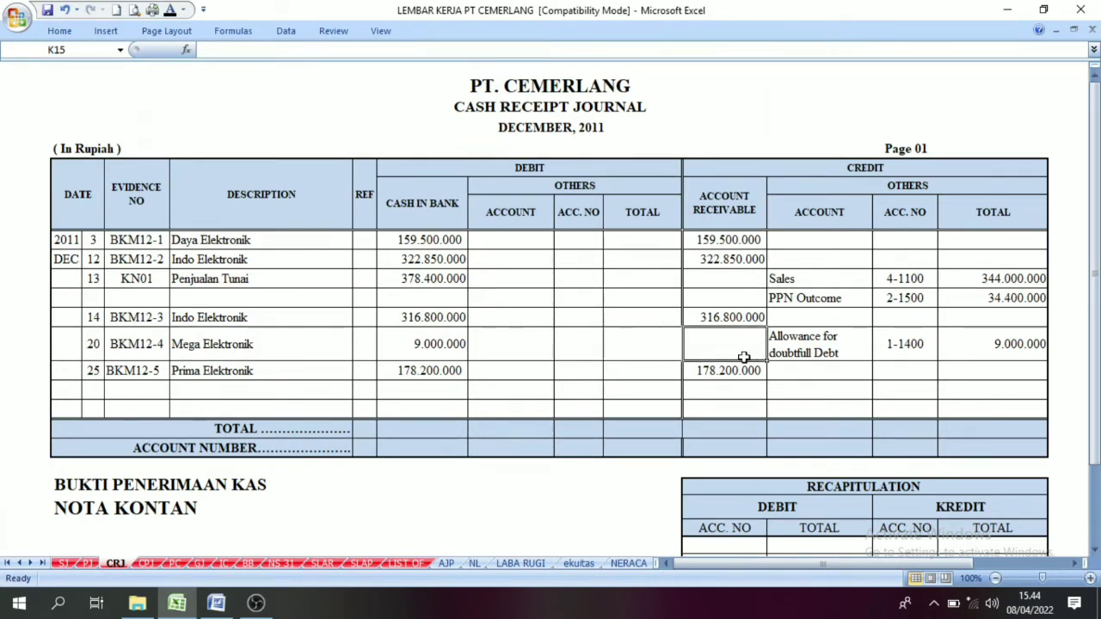
click(93, 371)
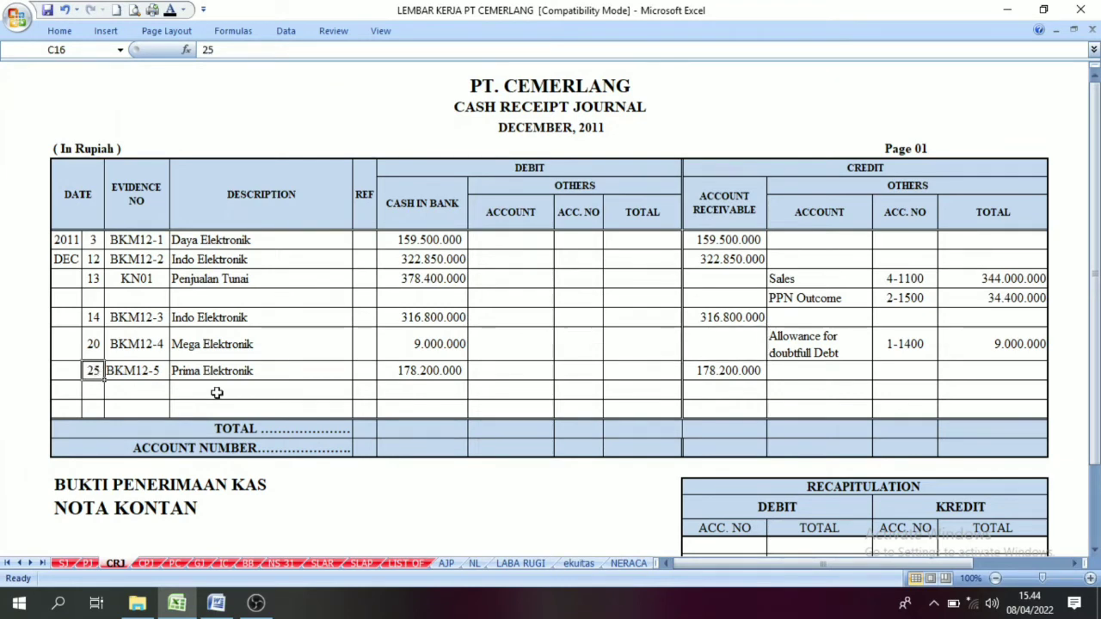
click(441, 376)
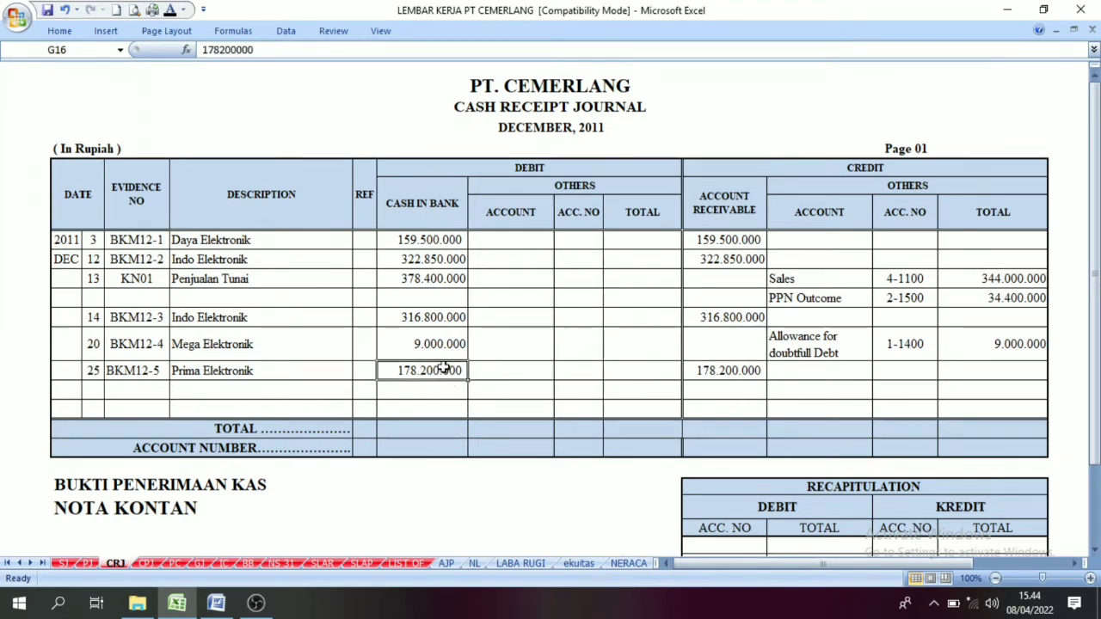
click(729, 373)
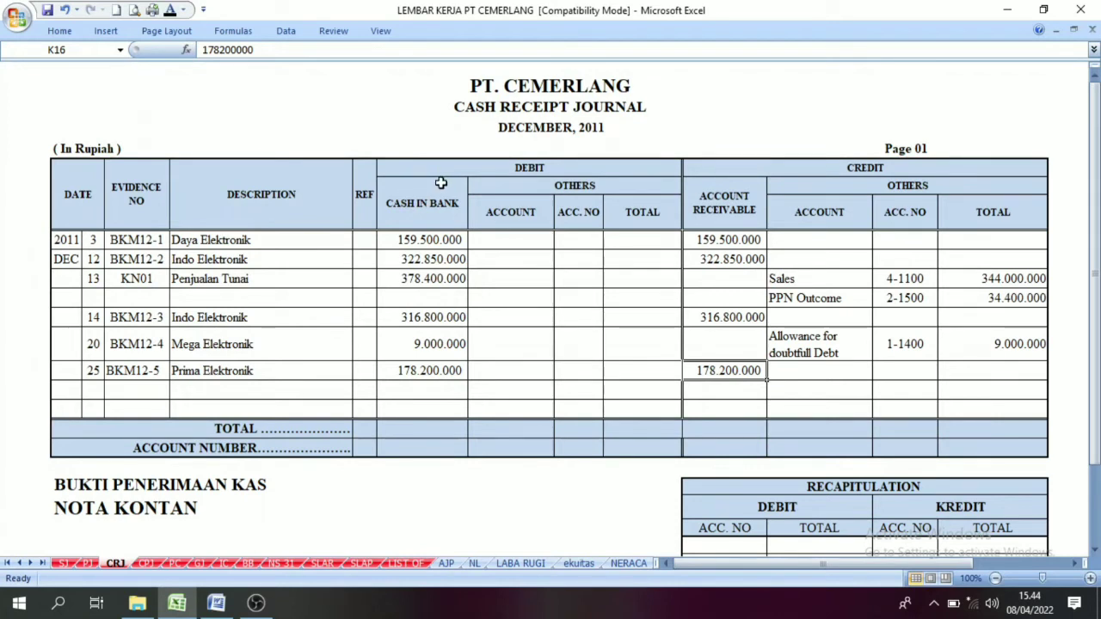
- Show the Cash in Bank column total =SUM(G10:G18) in G19 by applying the font color
click(407, 198)
click(408, 429)
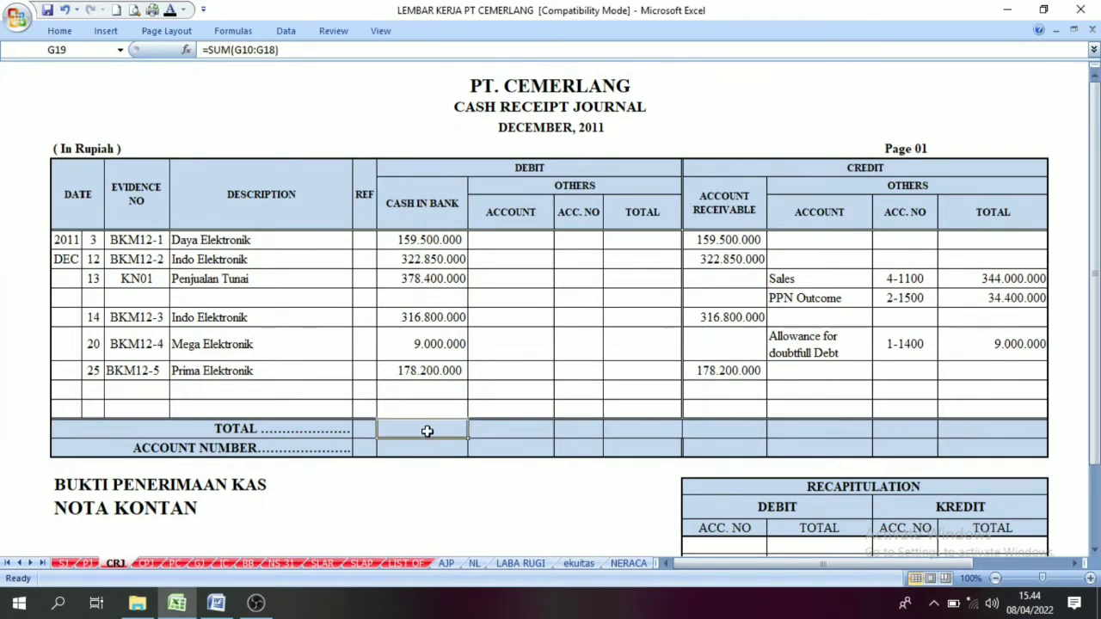
click(171, 10)
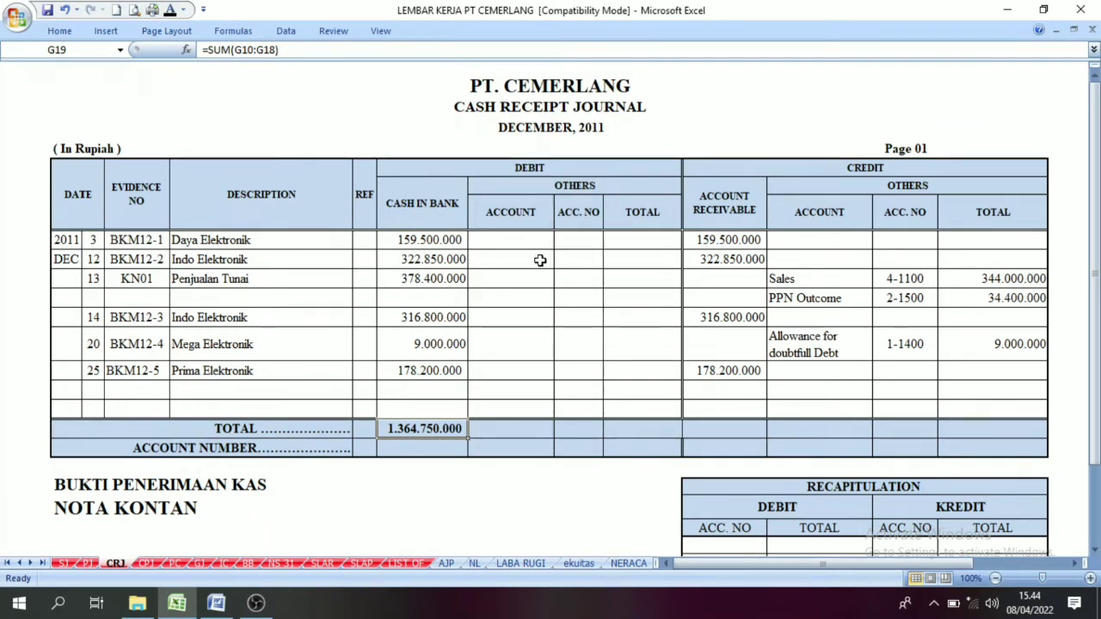
- Check the debit Others columns and show the Account Receivable total =SUM(K10:K18) in K19 by applying the font color
drag(513, 238, 619, 392)
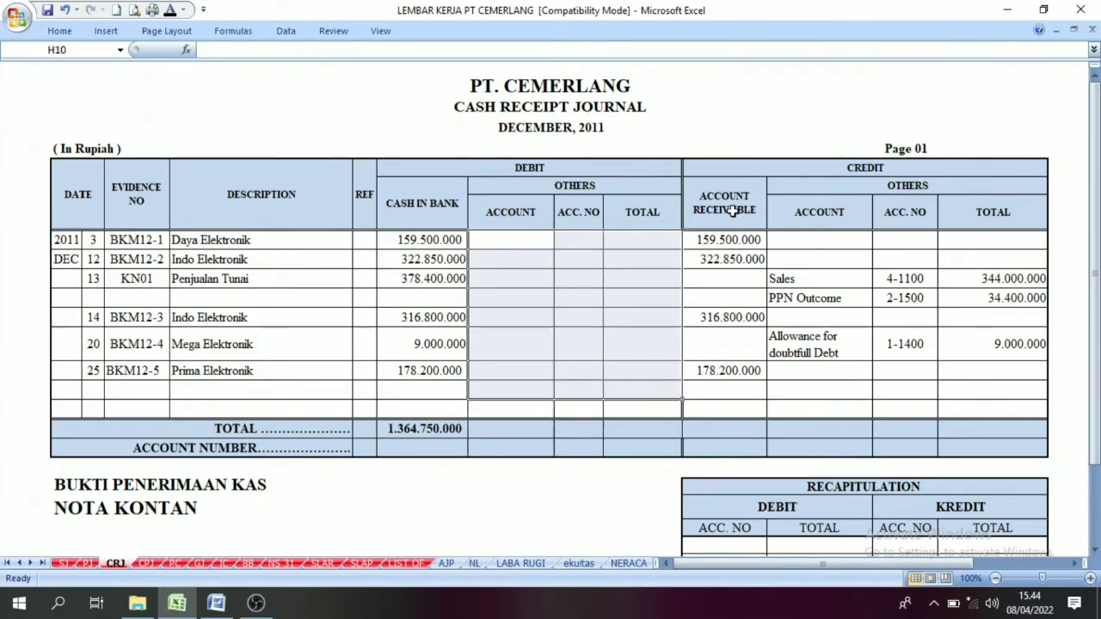
drag(737, 209, 722, 426)
click(727, 428)
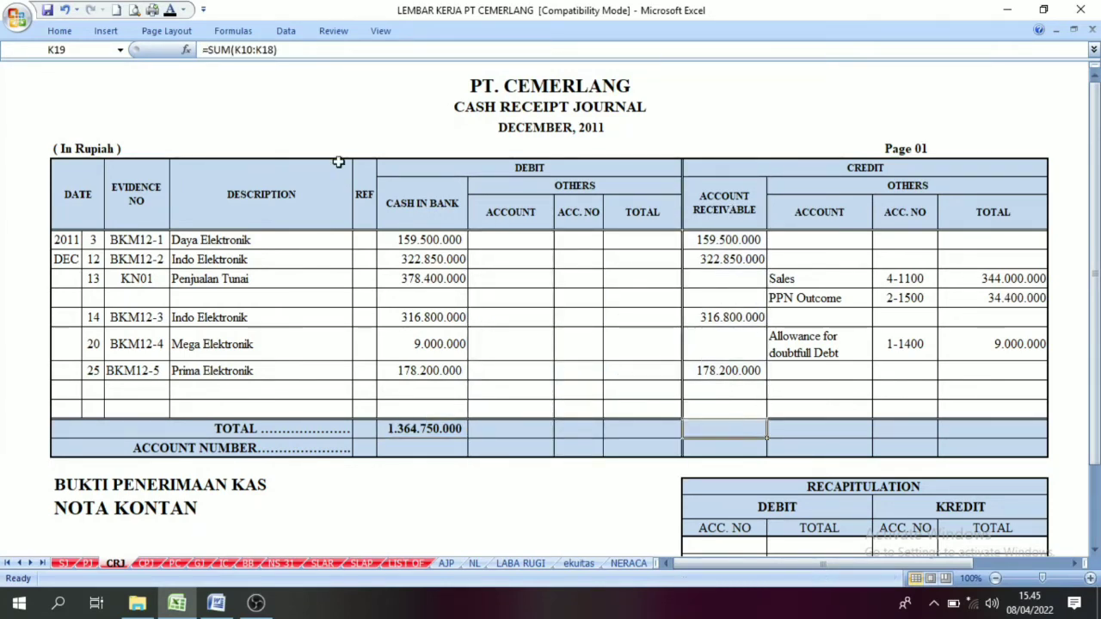
click(171, 11)
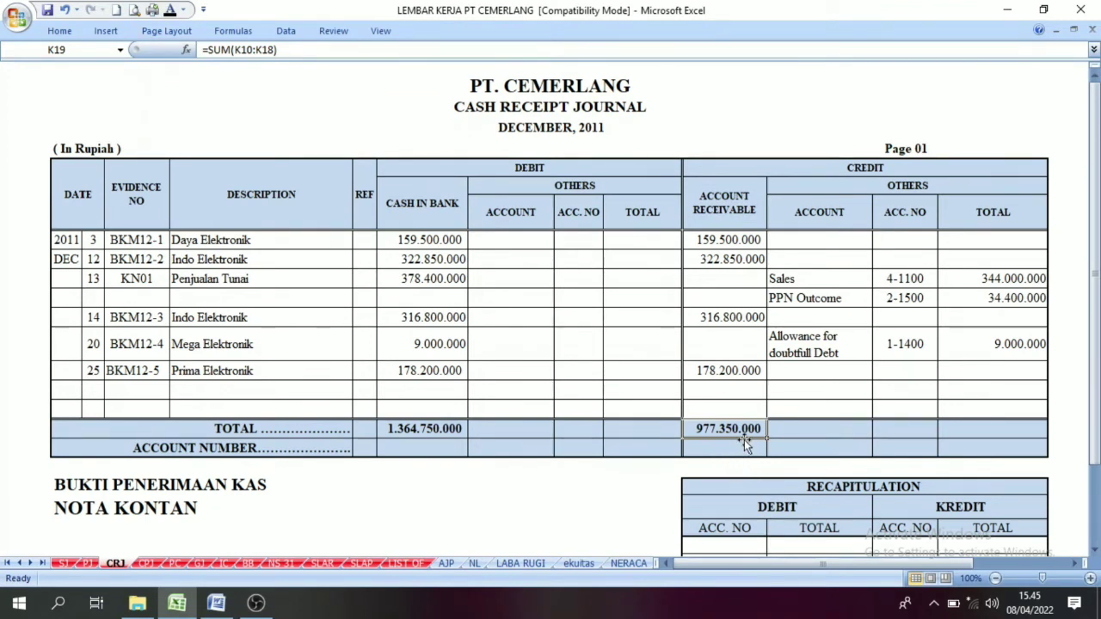
- Show the credit Others total =SUM(N12:N18) in N19 by applying the font color, and check it against the amounts above
click(881, 181)
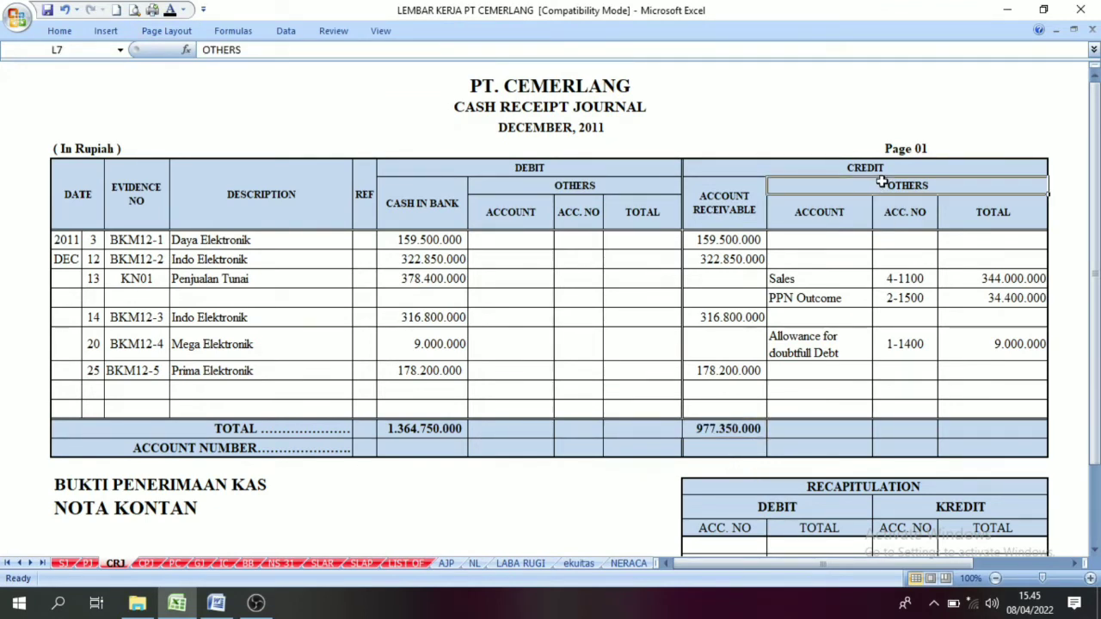
click(1004, 431)
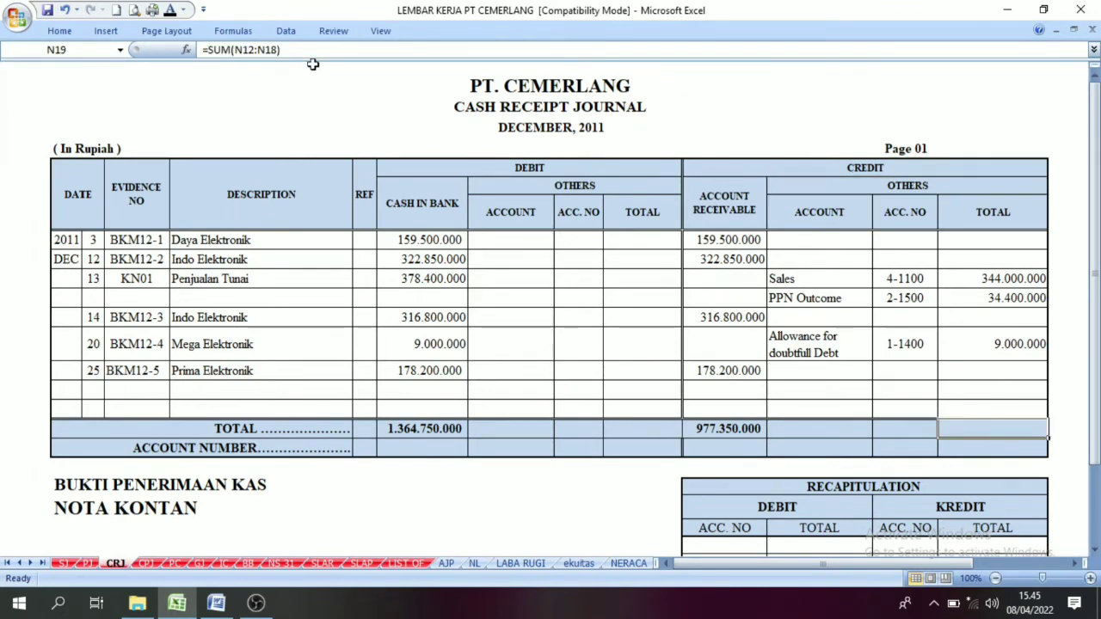
click(171, 10)
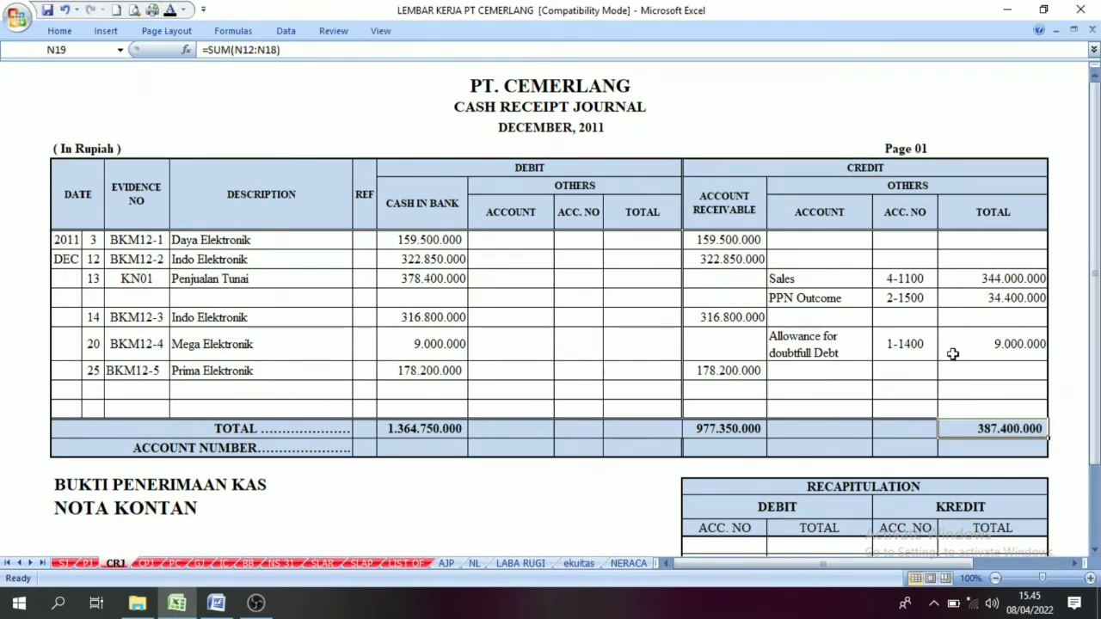
click(991, 296)
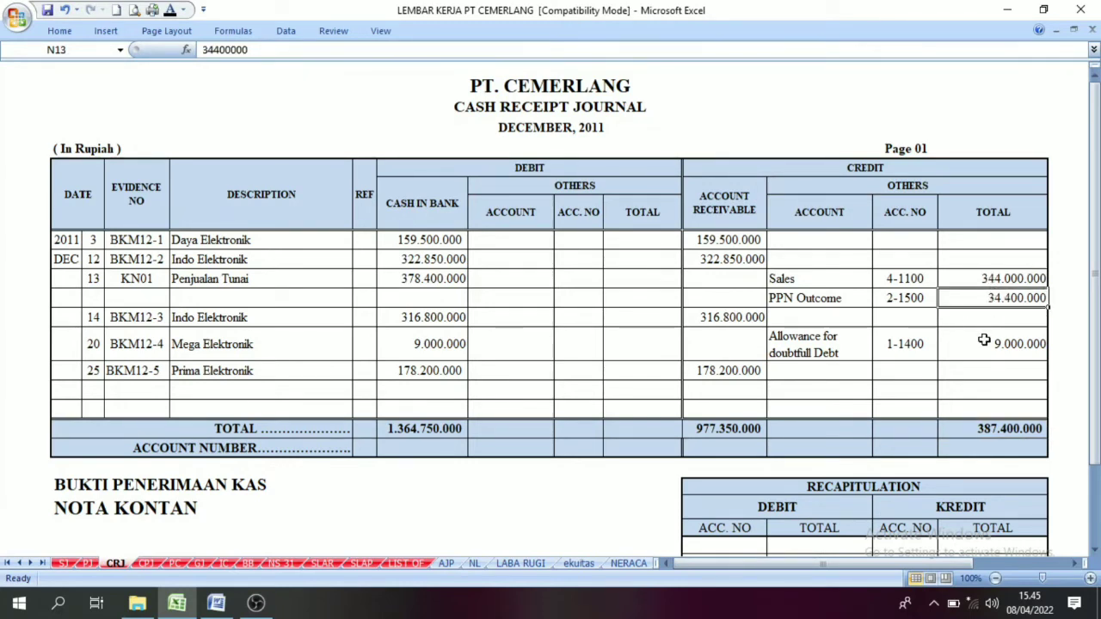
click(981, 425)
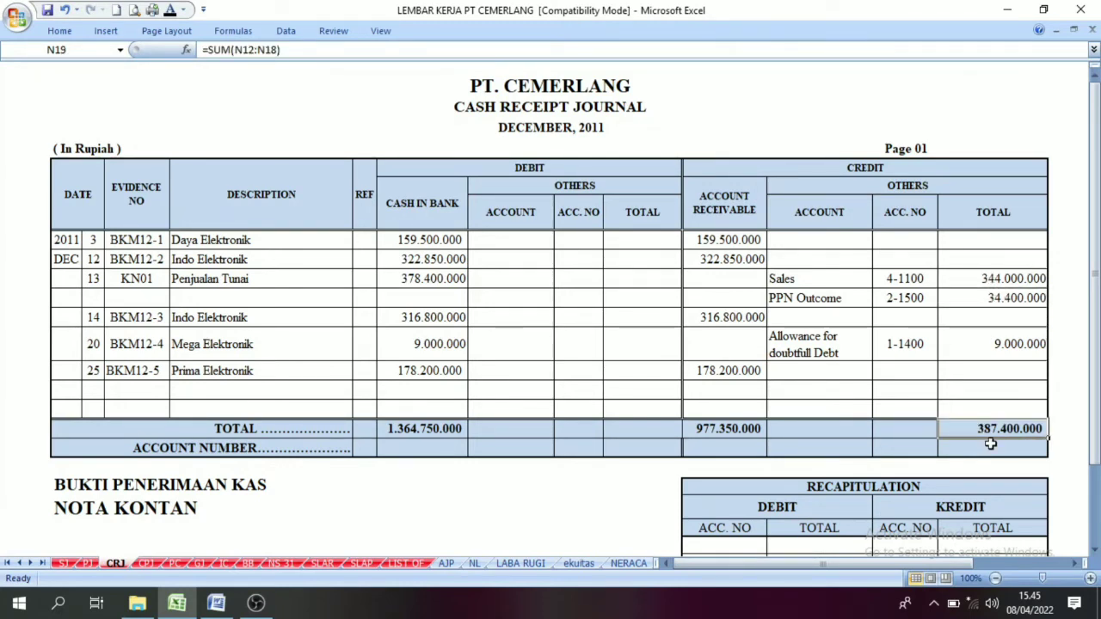
- Show the account numbers (1-1100) under Cash in Bank in G20 and (1-1300) under Account Receivable in K20 by applying the font color
click(386, 447)
click(447, 221)
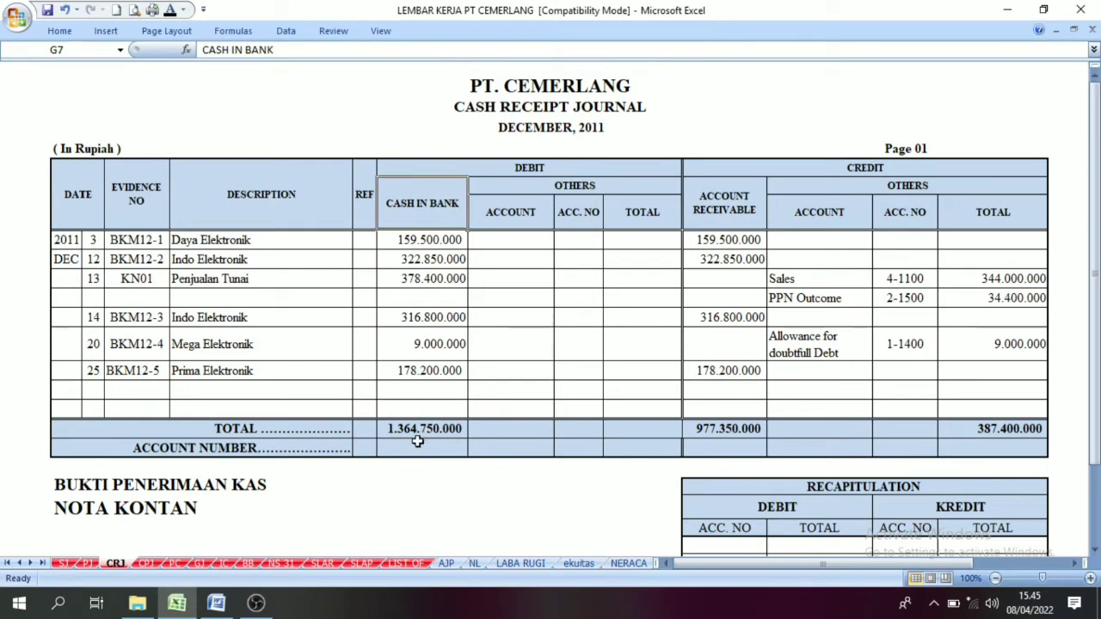
click(416, 444)
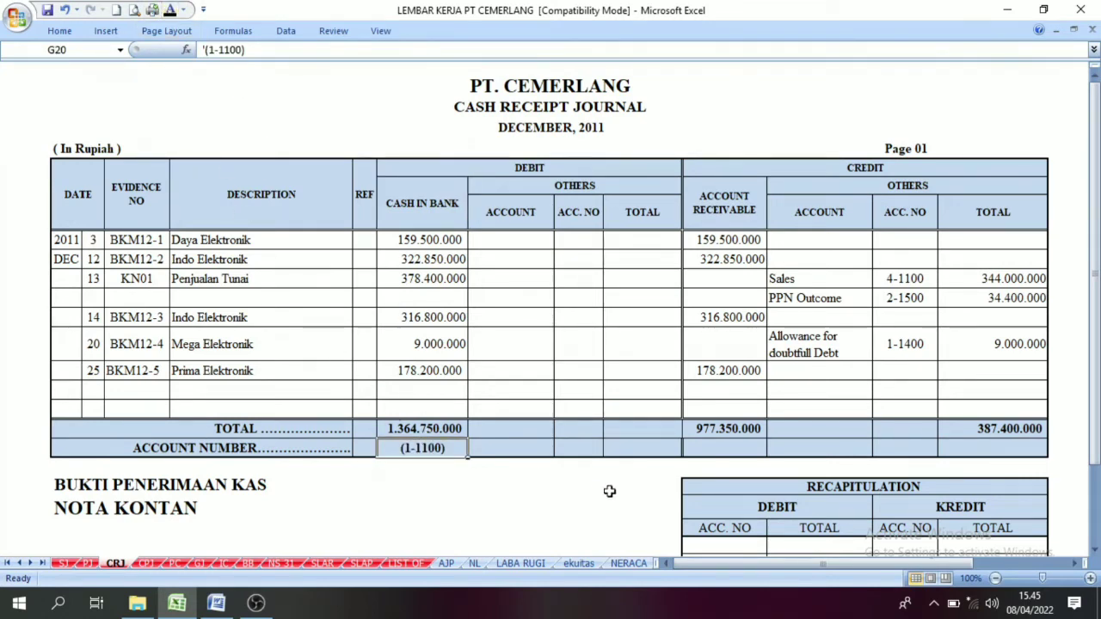
click(723, 447)
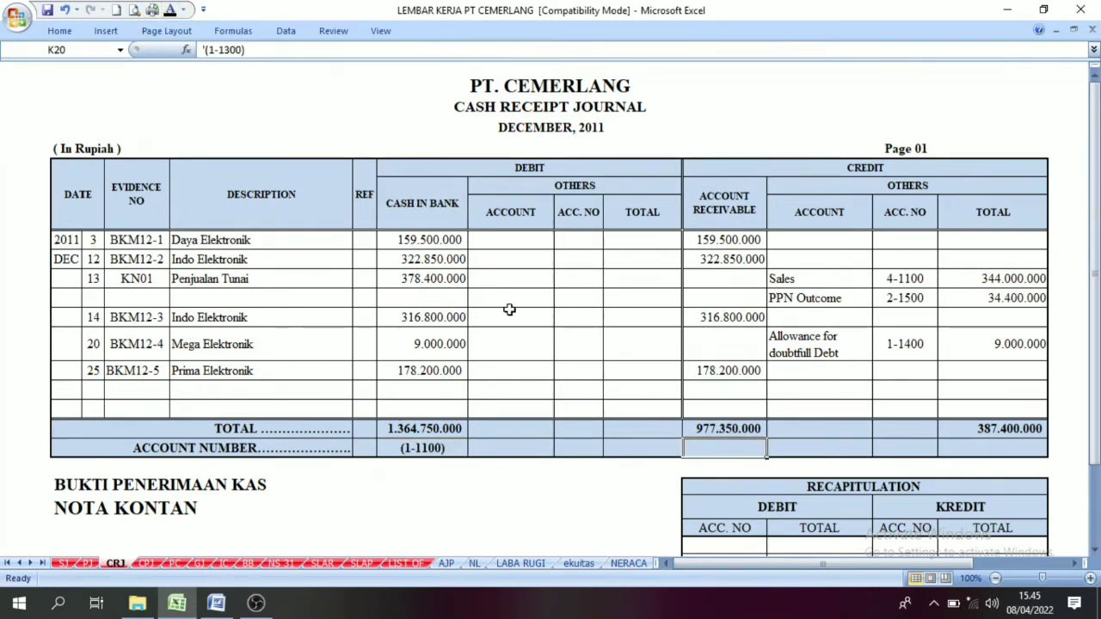
click(171, 11)
- Review the credit Others accounts Sales, PPN Outcome and Allowance for doubtfull Debt together with their account numbers
click(908, 184)
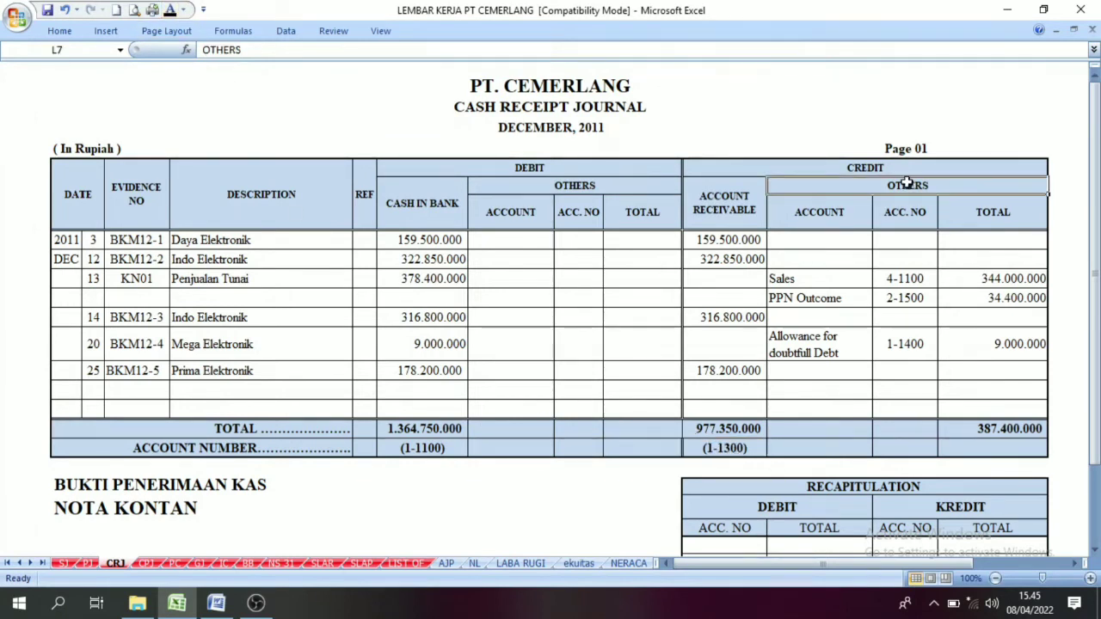
click(1022, 279)
click(959, 211)
click(791, 282)
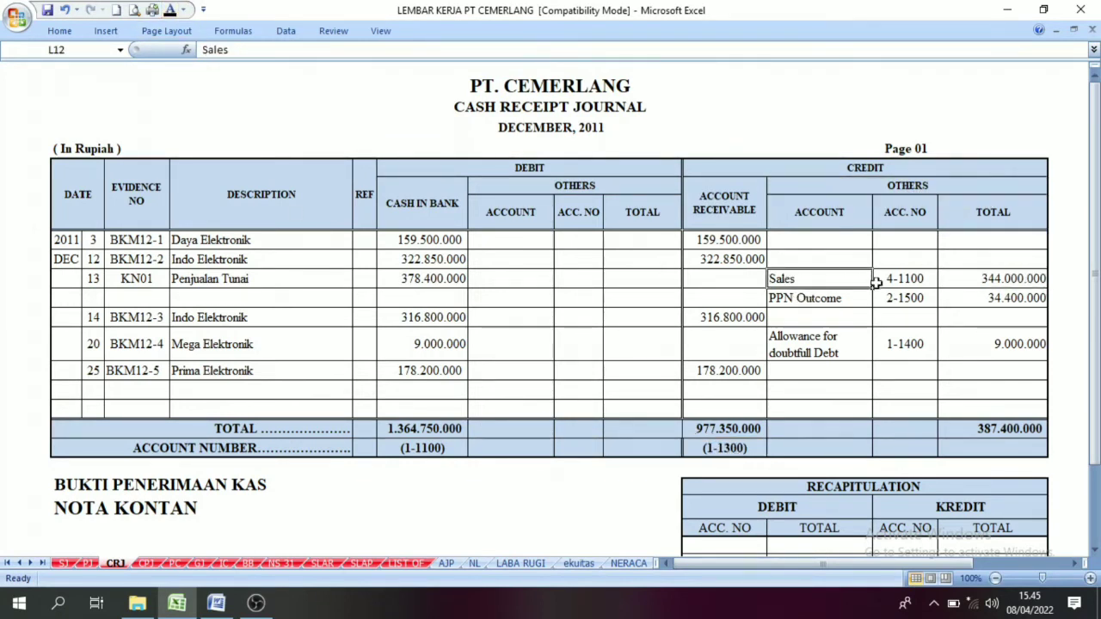
click(834, 301)
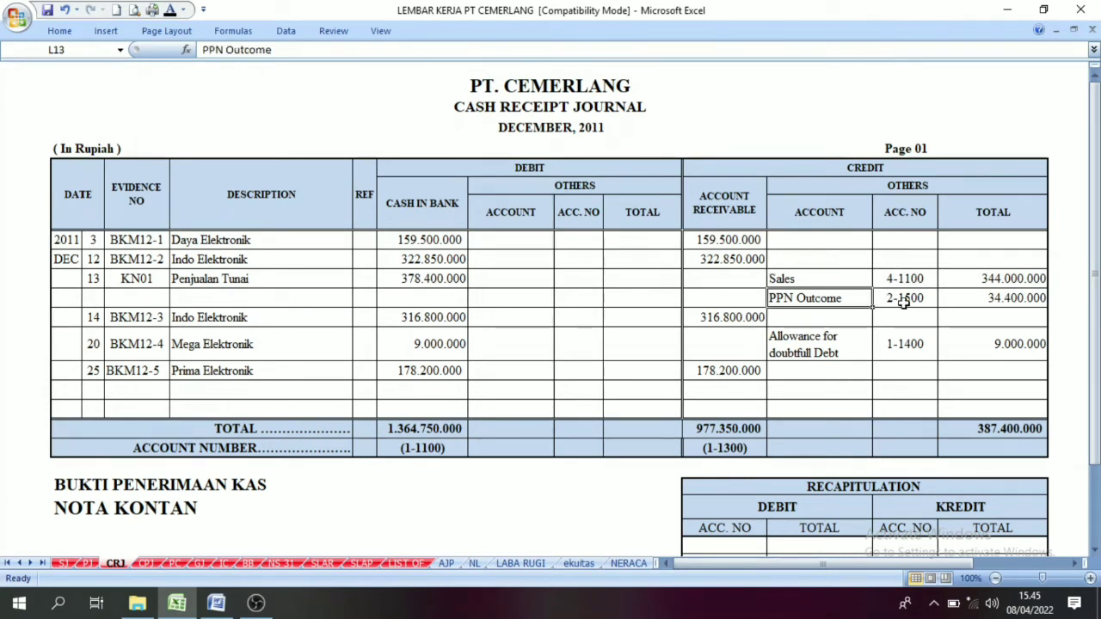
click(808, 353)
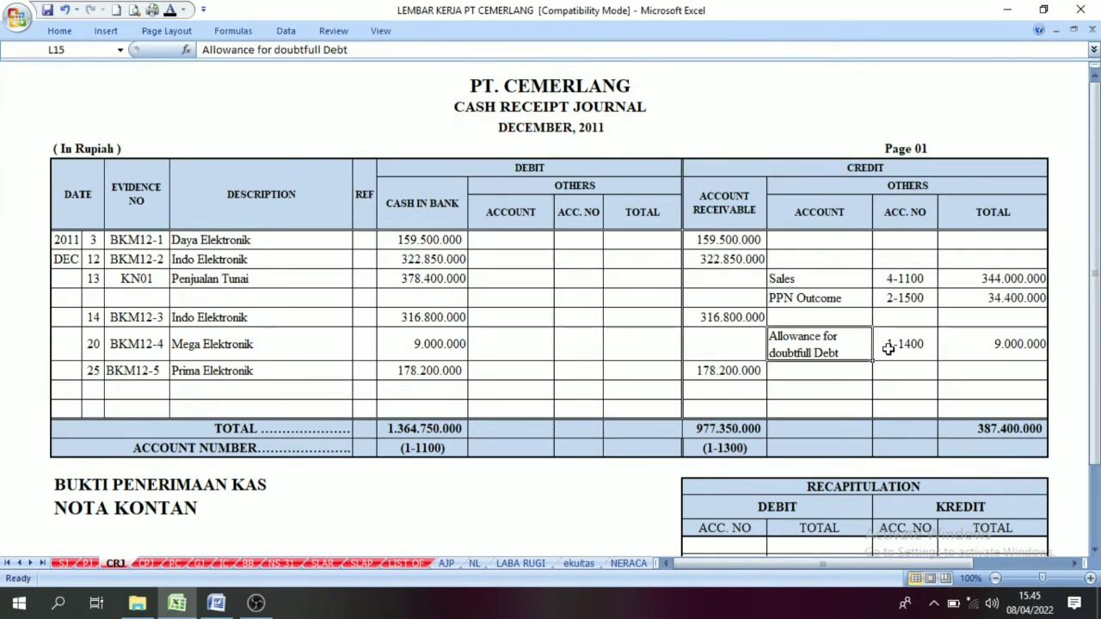
scroll(857, 373, down, 3)
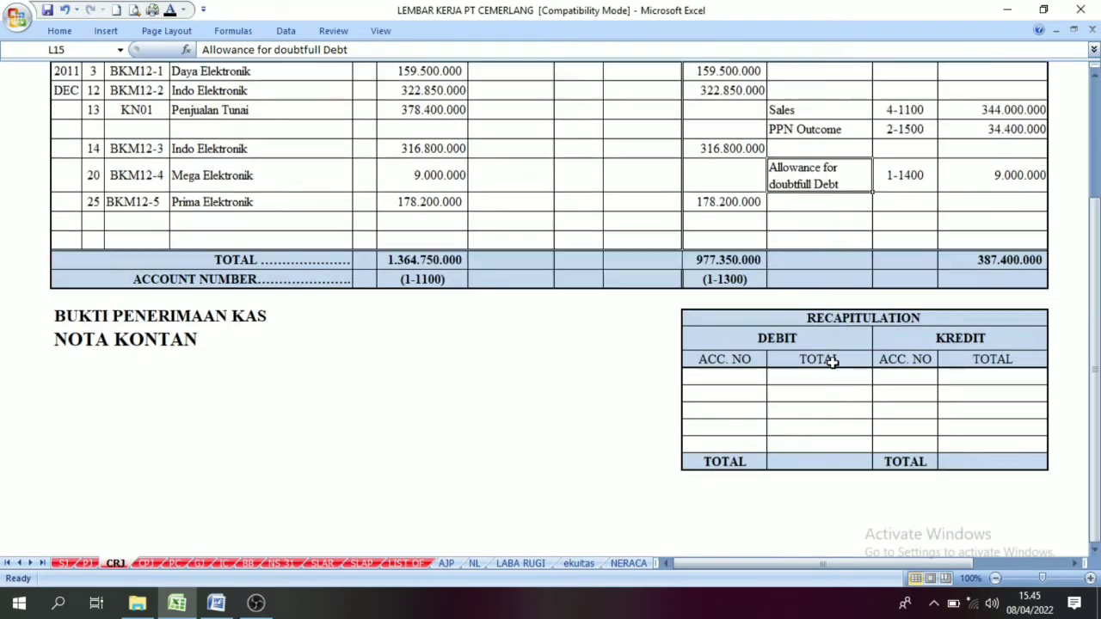
scroll(828, 361, up, 4)
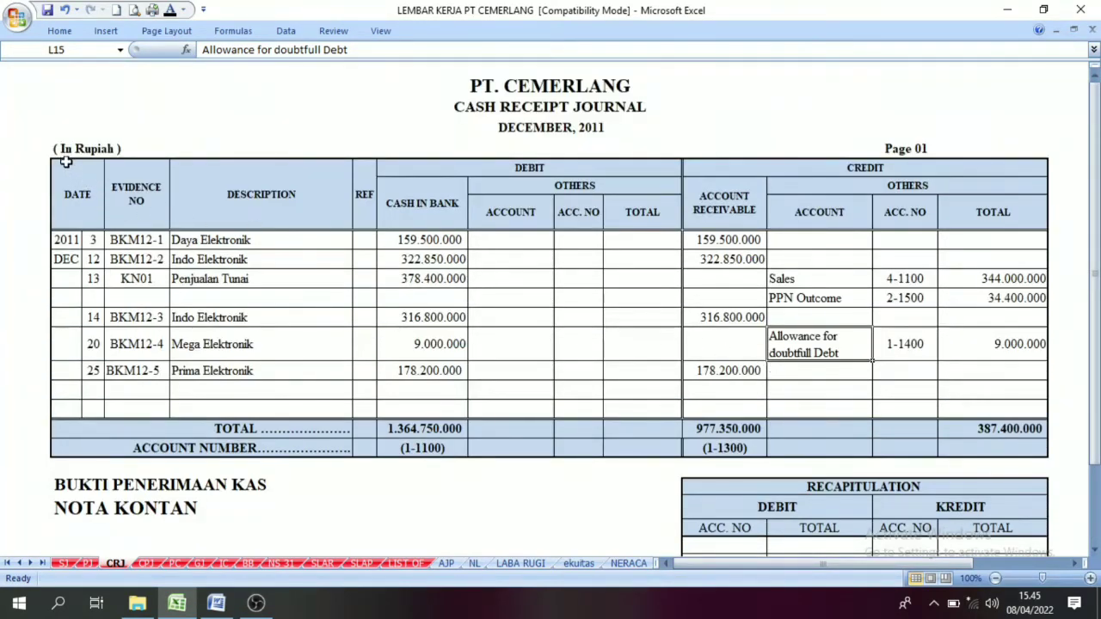
- Examine the whole journal and the Recapitulation table, comparing its debit and kredit columns with the journal's totals and account numbers
drag(82, 164, 1002, 446)
click(821, 337)
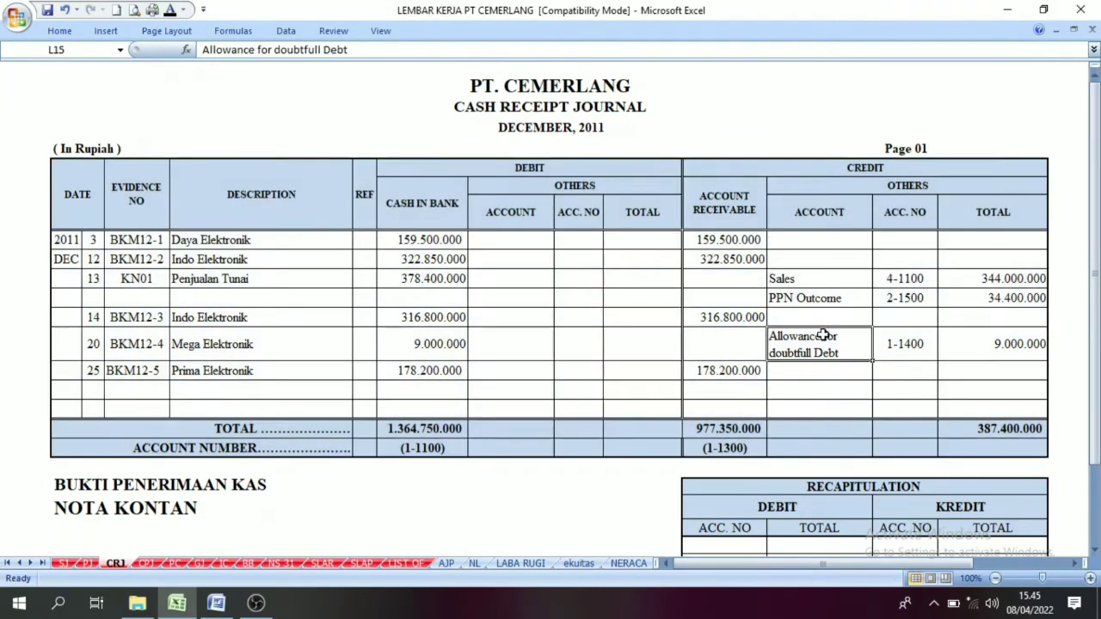
scroll(452, 390, down, 3)
scroll(479, 392, up, 1)
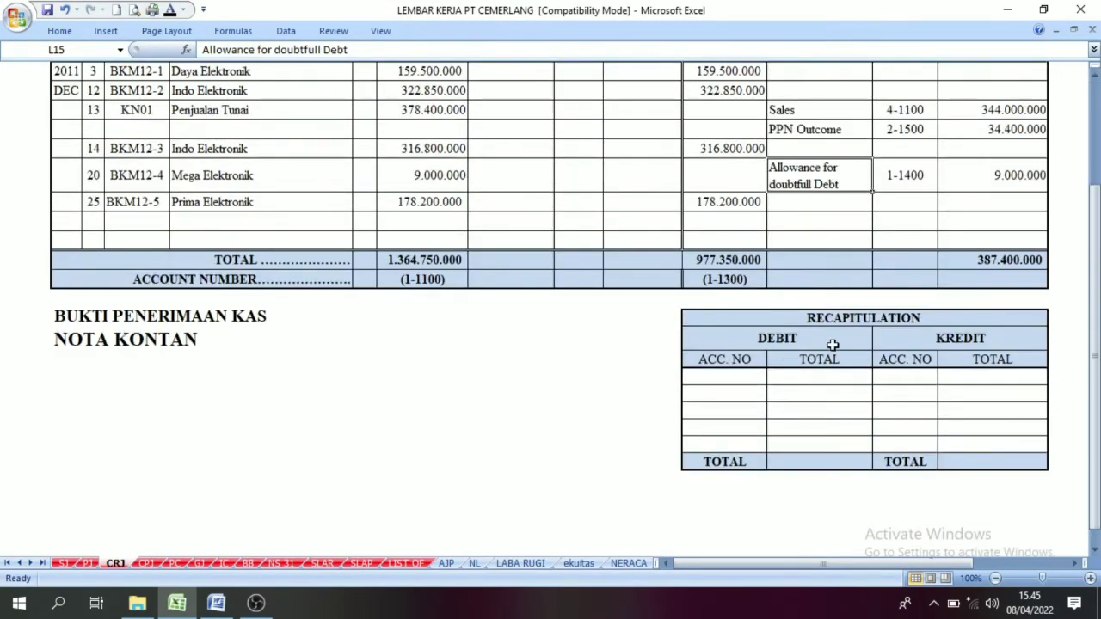
click(845, 320)
scroll(817, 378, up, 2)
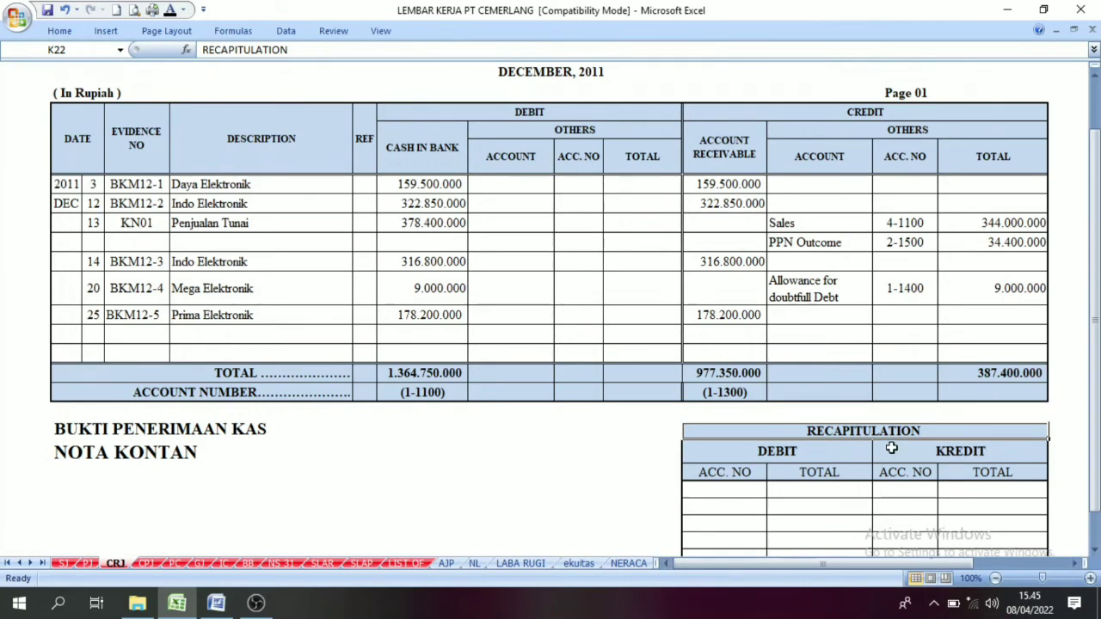
scroll(830, 446, down, 2)
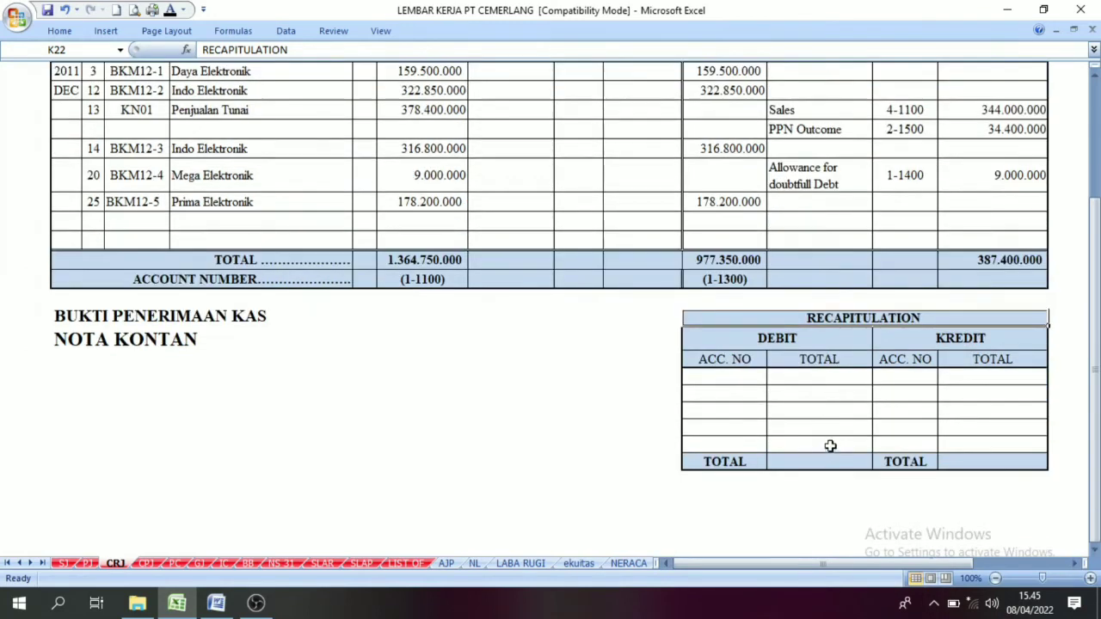
click(825, 393)
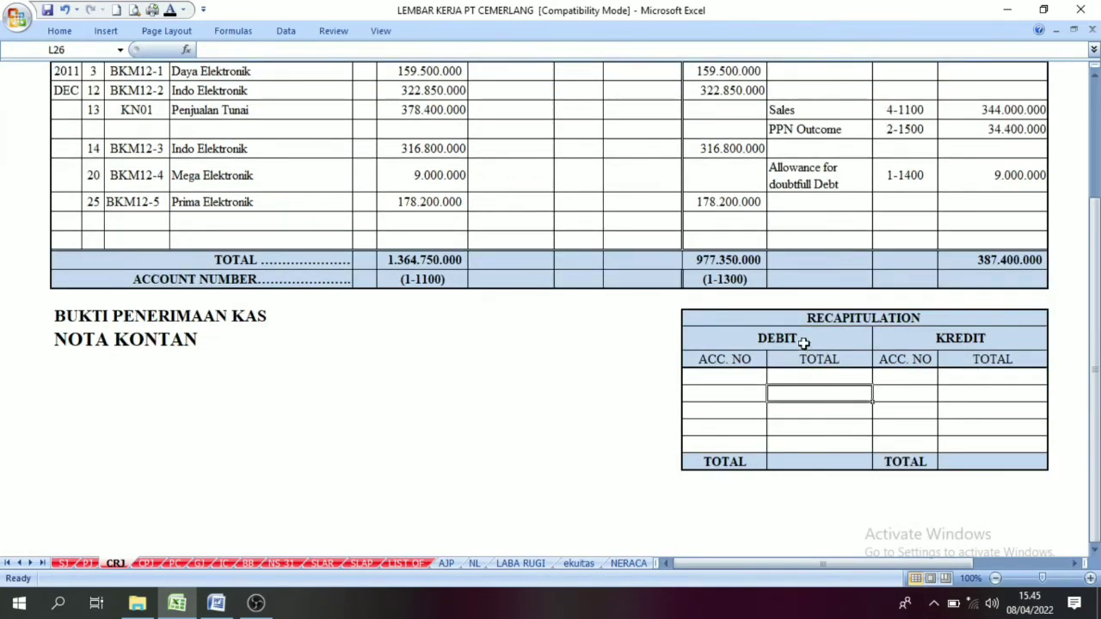
click(749, 316)
scroll(737, 374, up, 1)
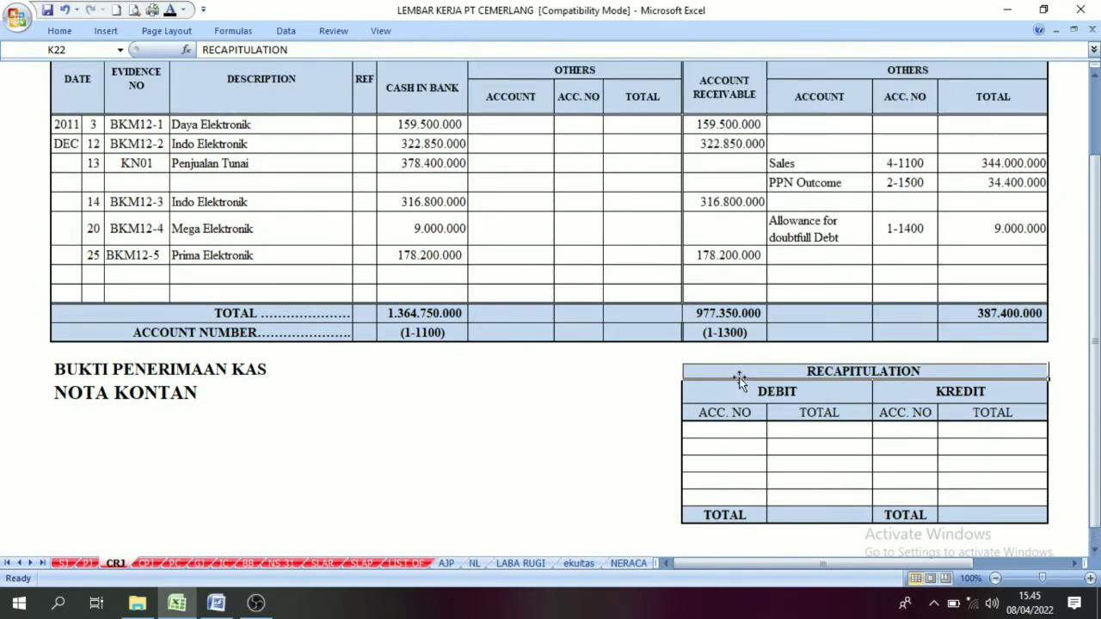
scroll(738, 381, up, 2)
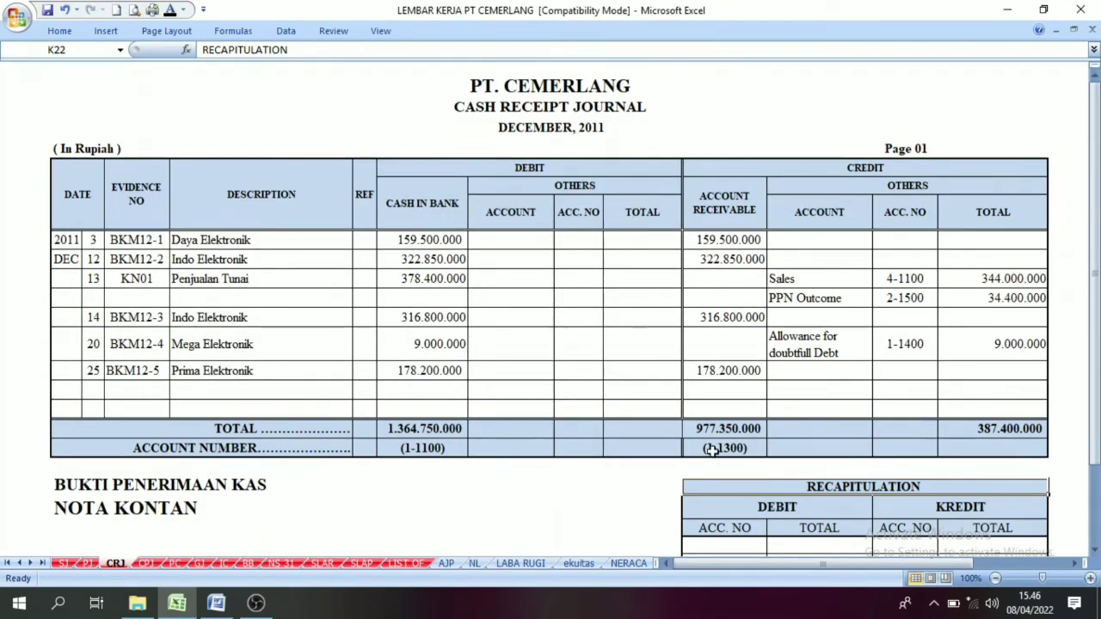
scroll(712, 451, down, 1)
- Check the journal's debit and credit columns, and show account number 1-1100 in the Recapitulation's debit cell K25 by applying the font color
click(727, 490)
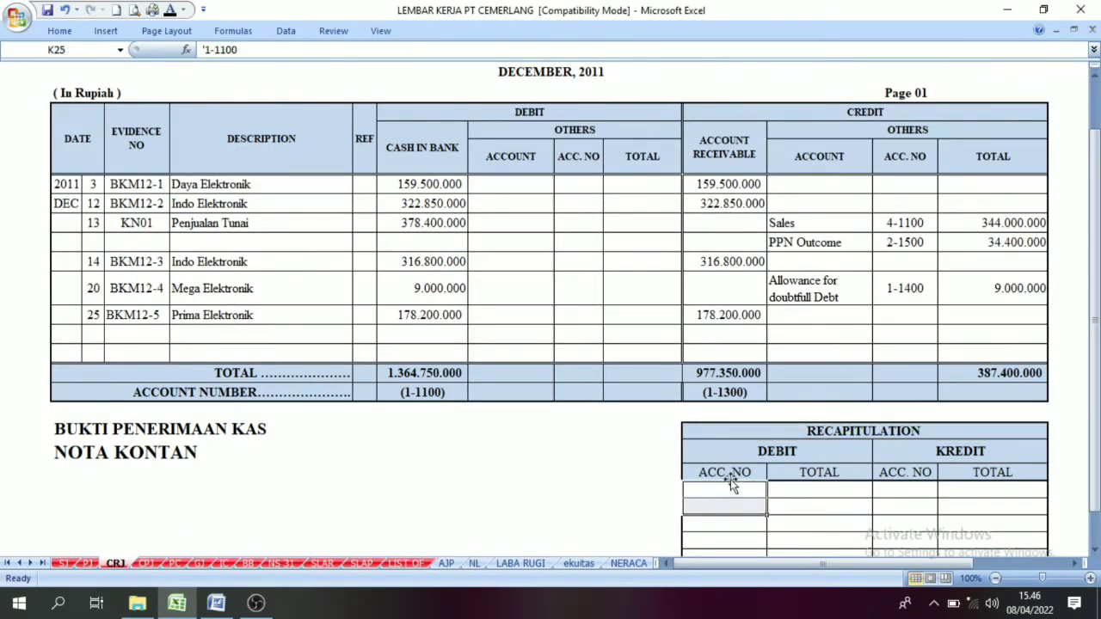
scroll(691, 264, up, 1)
click(798, 167)
click(729, 237)
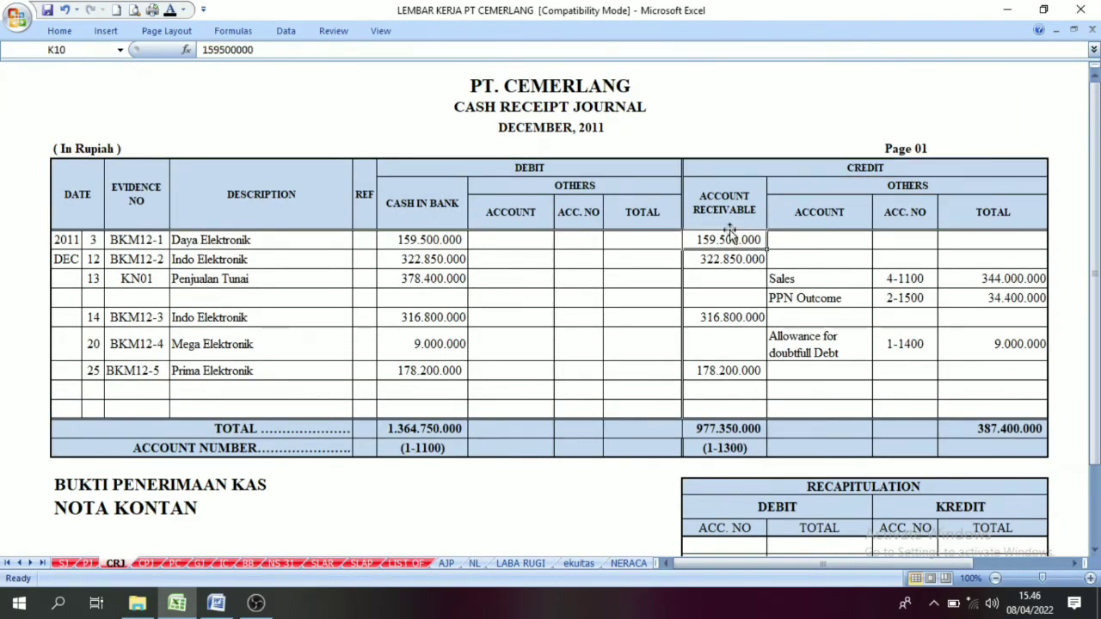
scroll(693, 447, down, 2)
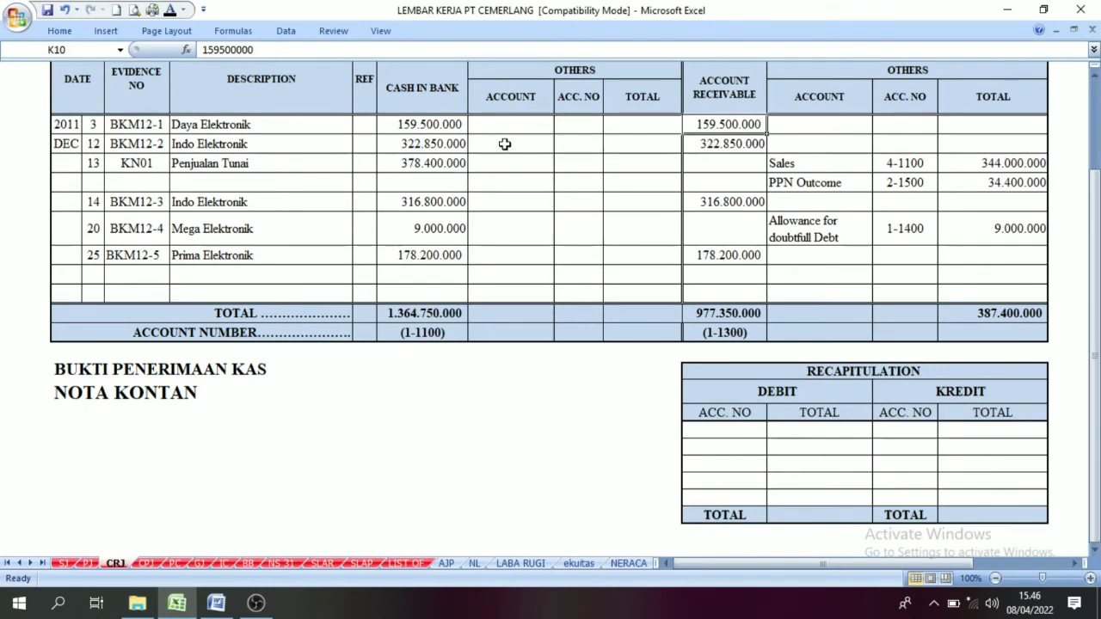
scroll(501, 143, up, 1)
click(512, 115)
click(423, 147)
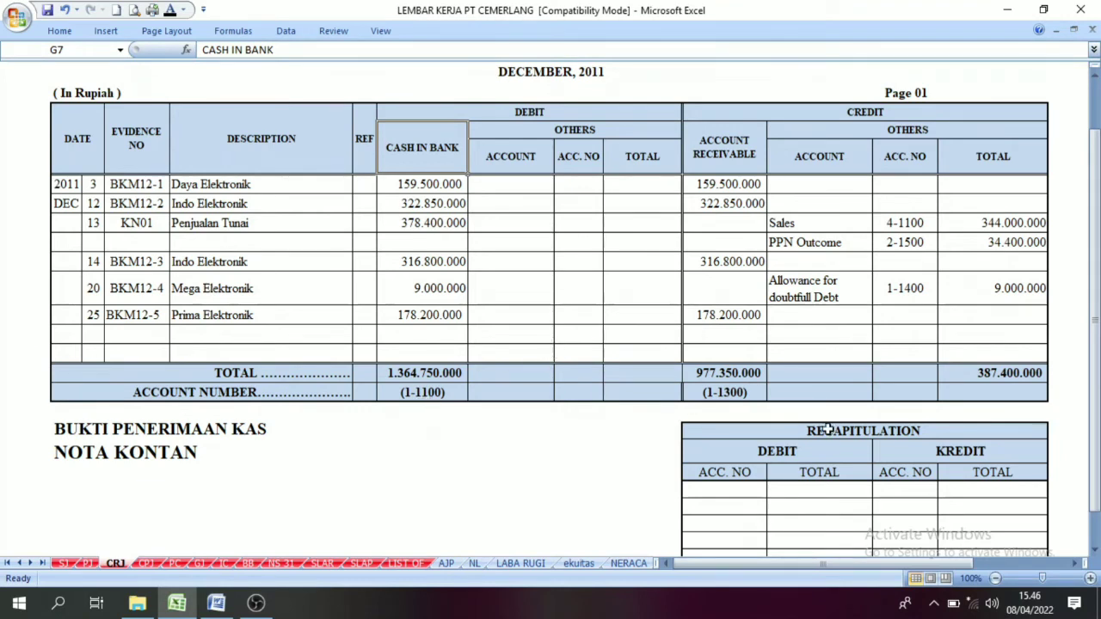
scroll(825, 462, down, 1)
click(723, 432)
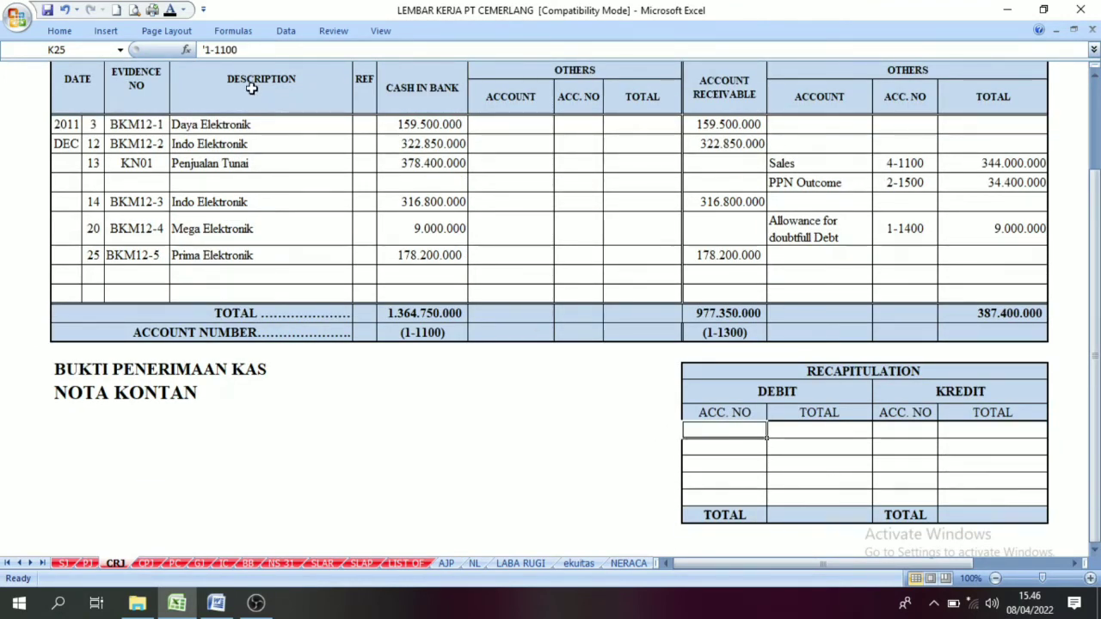
click(170, 10)
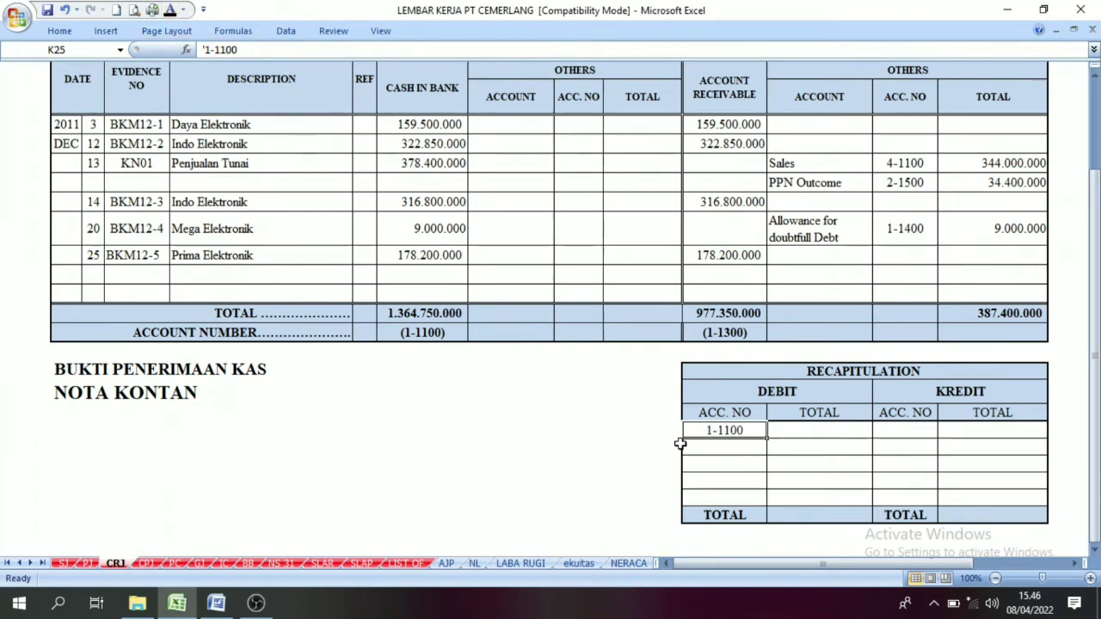
- Show the Cash in Bank total =G19 in the Recapitulation's debit cell L25 by applying the font color
click(424, 332)
click(416, 296)
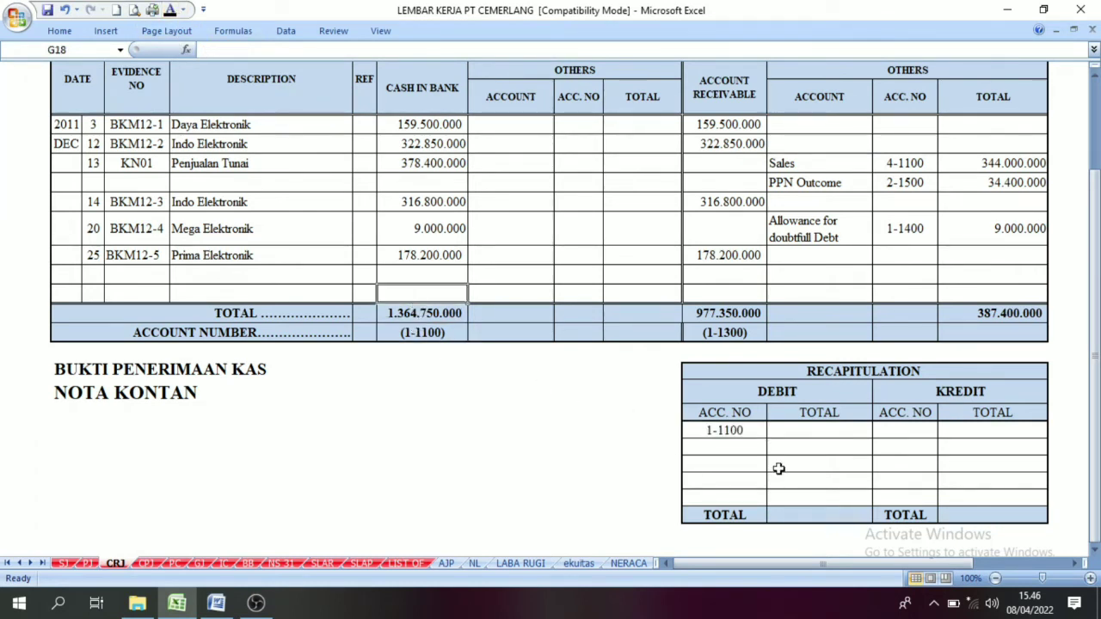
click(808, 436)
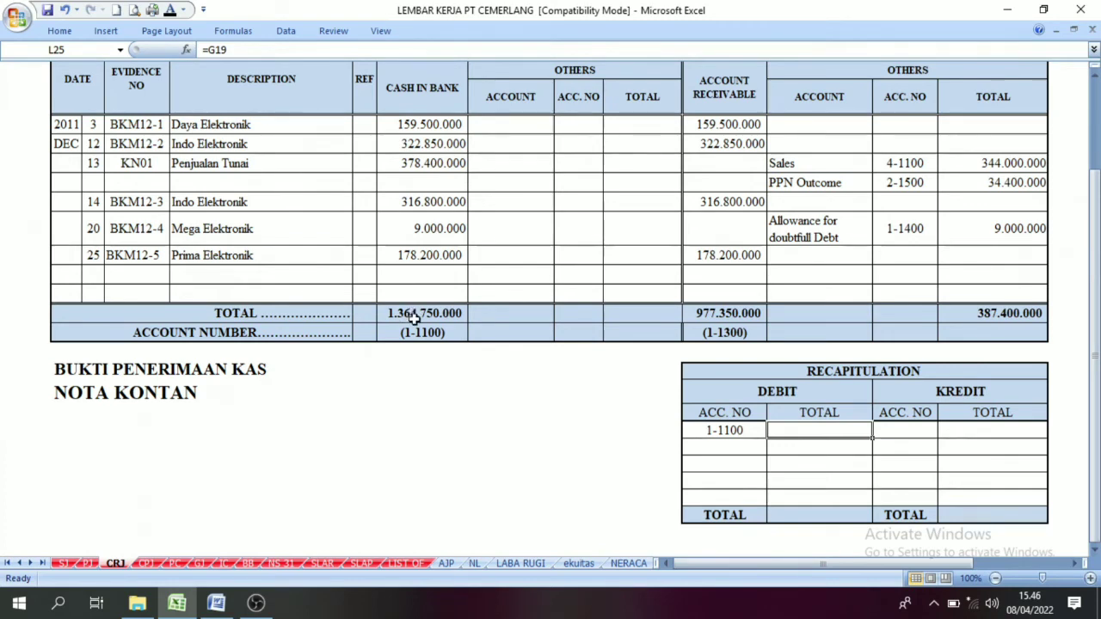
scroll(416, 314, up, 2)
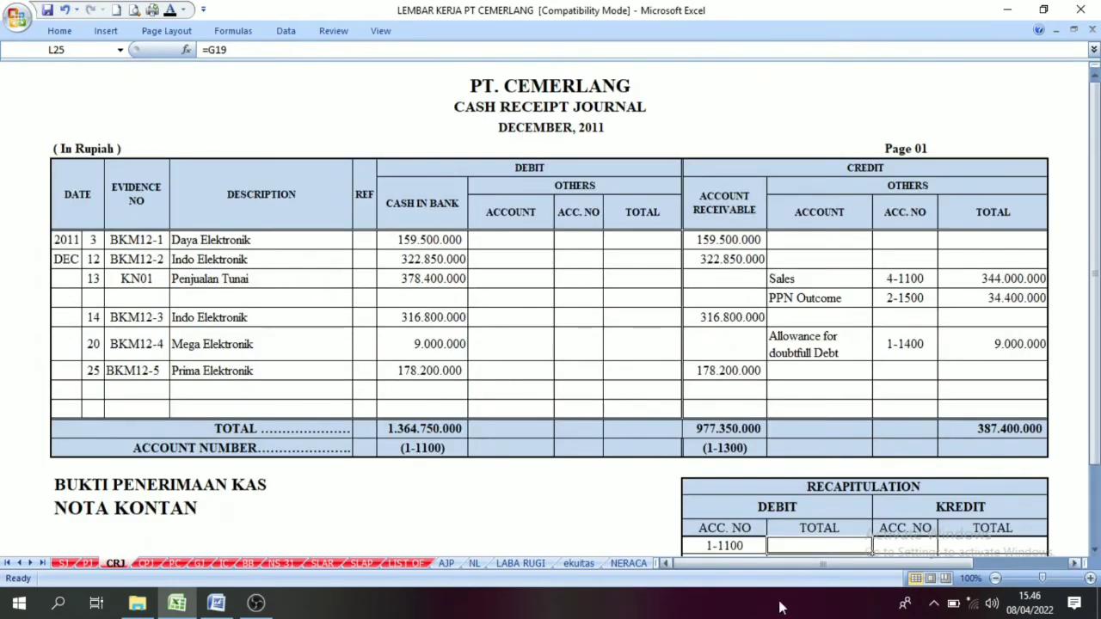
scroll(818, 523, down, 1)
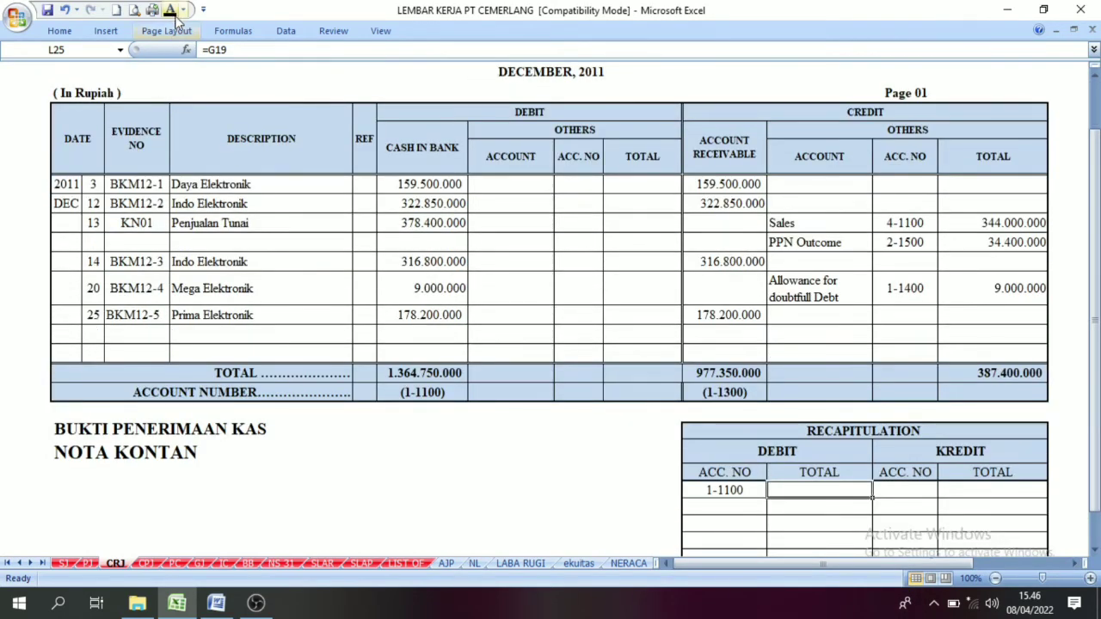
- Review the debit and credit sides of the journal and the Others account numbers 4-1100, 2-1500 and 1-1400 for the kredit recapitulation
drag(426, 112, 527, 390)
drag(725, 111, 821, 386)
click(810, 391)
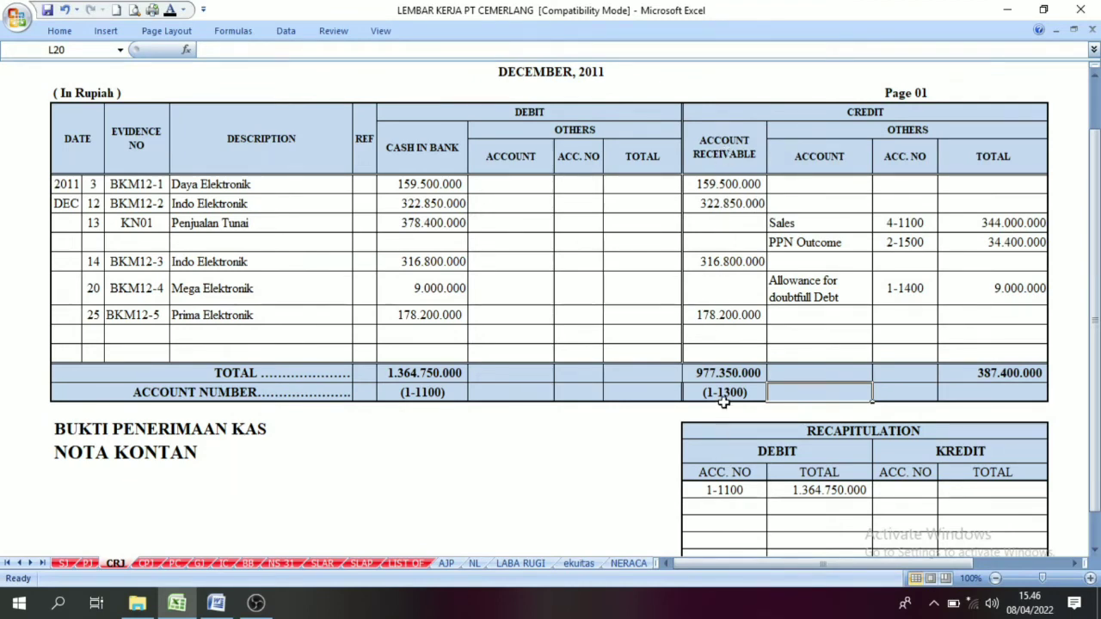
drag(828, 227, 909, 236)
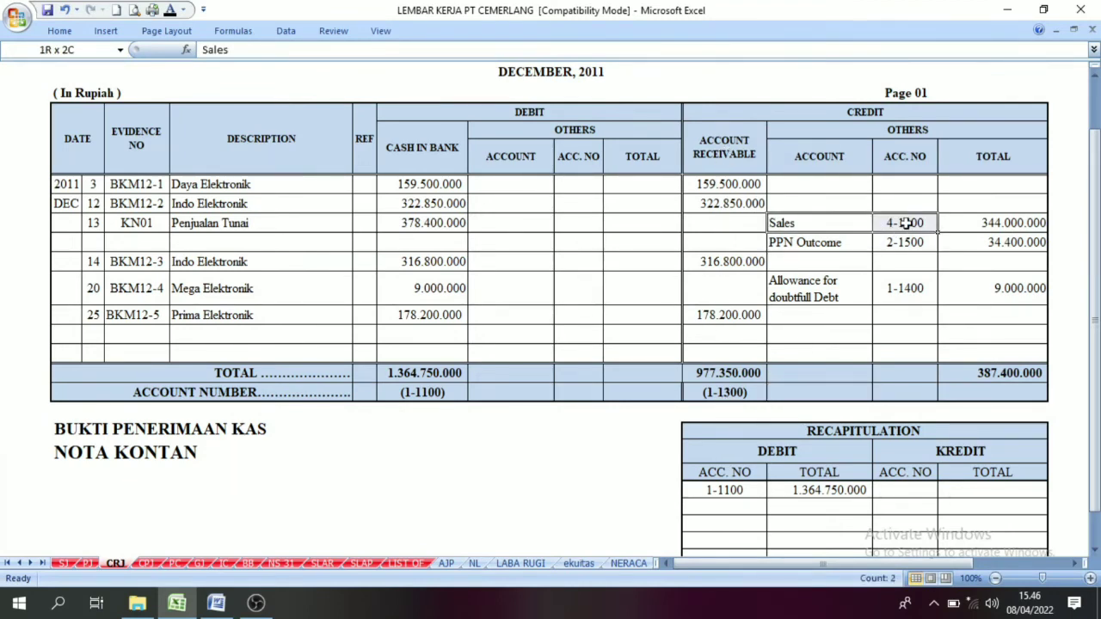
drag(803, 242, 914, 245)
drag(834, 291, 894, 289)
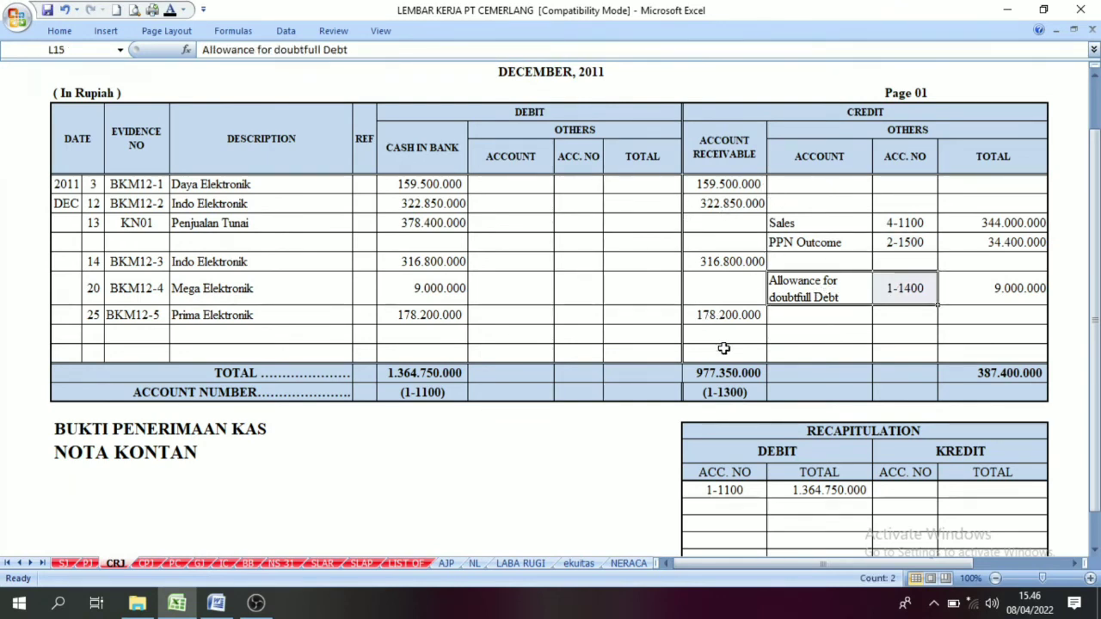
scroll(783, 473, down, 1)
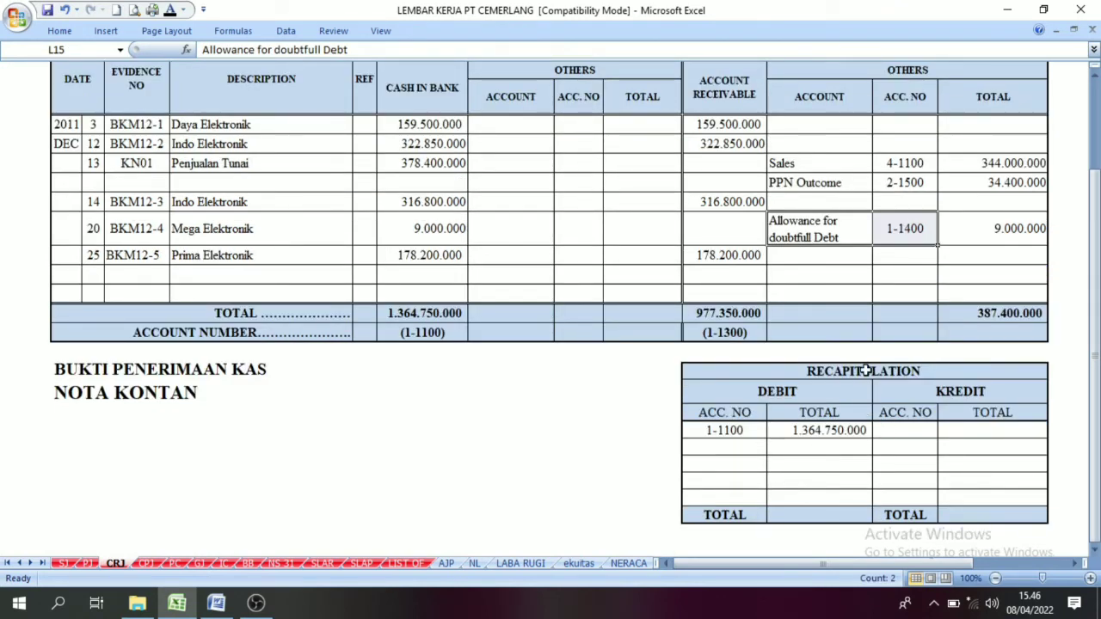
- Show account number 1-1300 and the Account Receivable total =K19 in the Recapitulation's kredit cells M25 and N25 by applying the font color
click(728, 333)
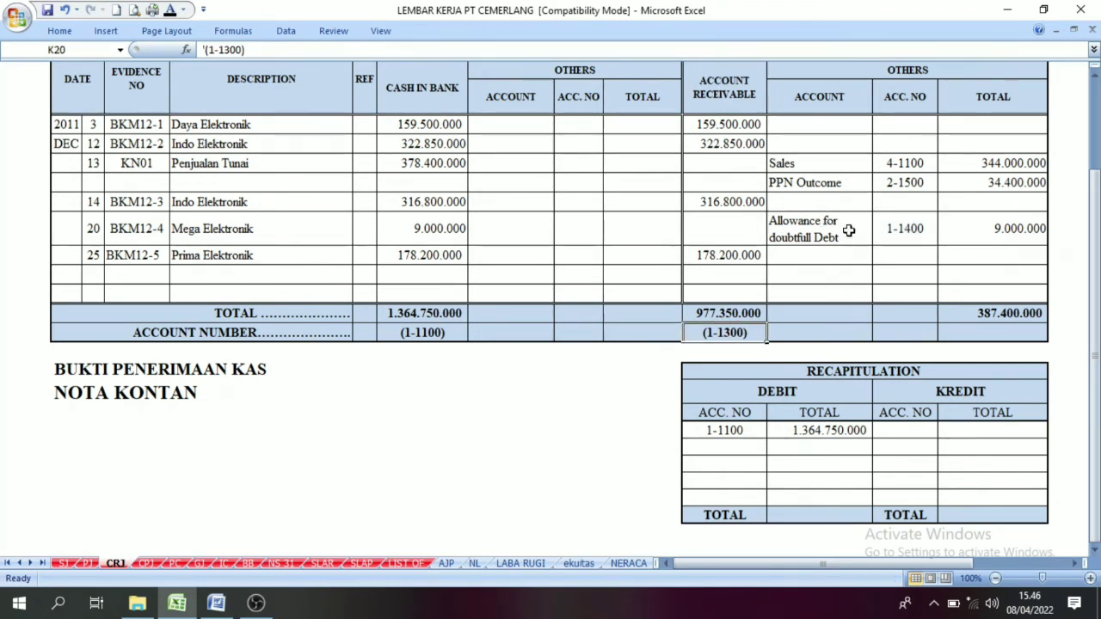
click(918, 247)
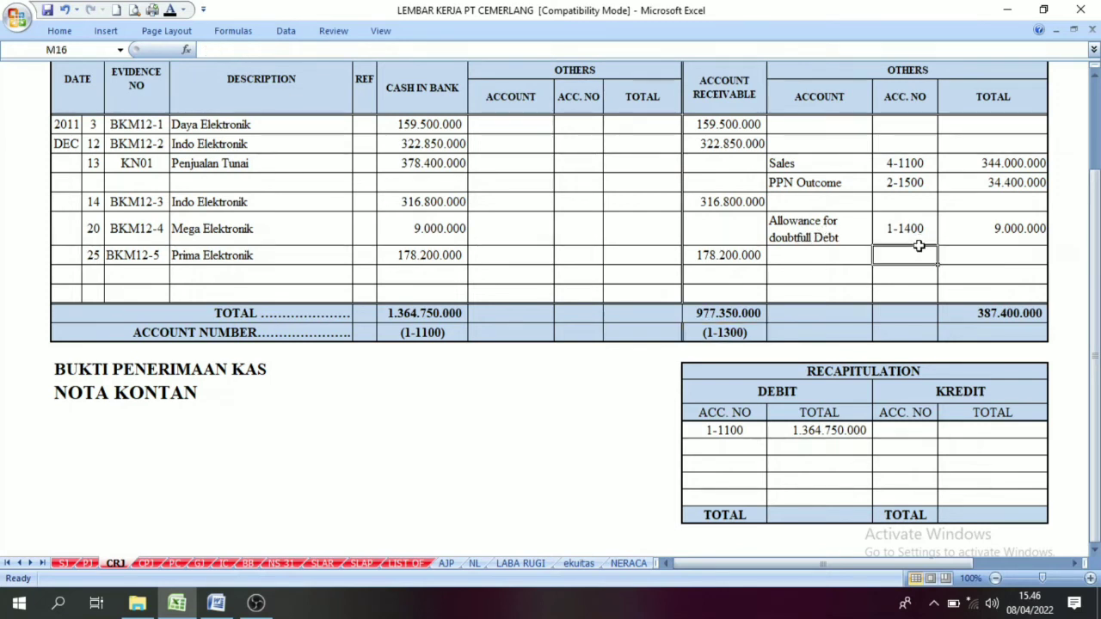
click(905, 432)
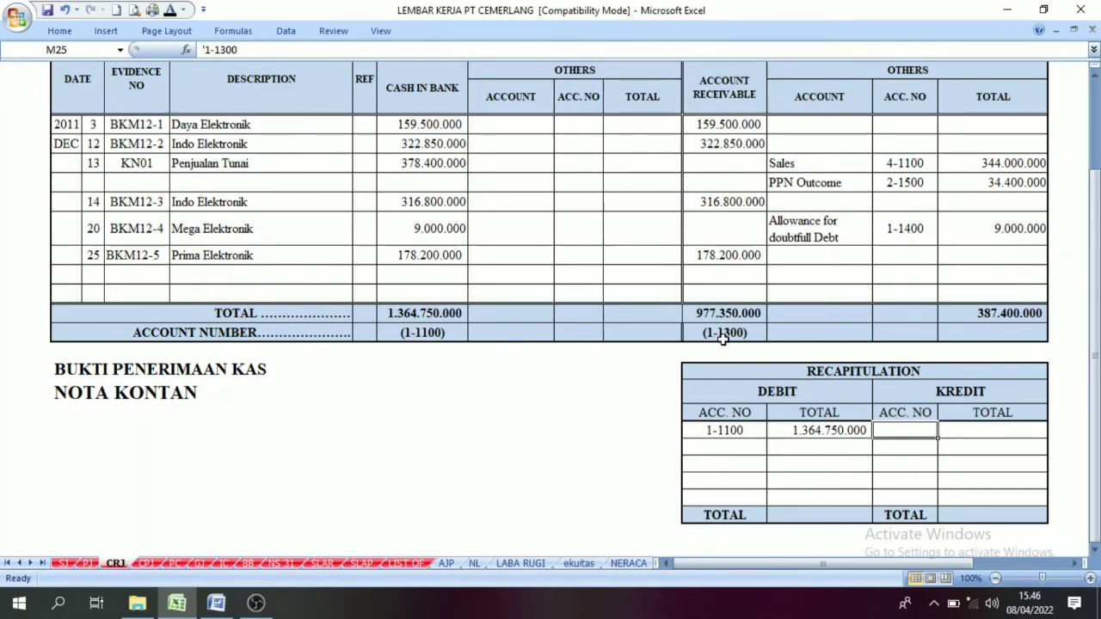
click(722, 334)
click(903, 429)
click(961, 434)
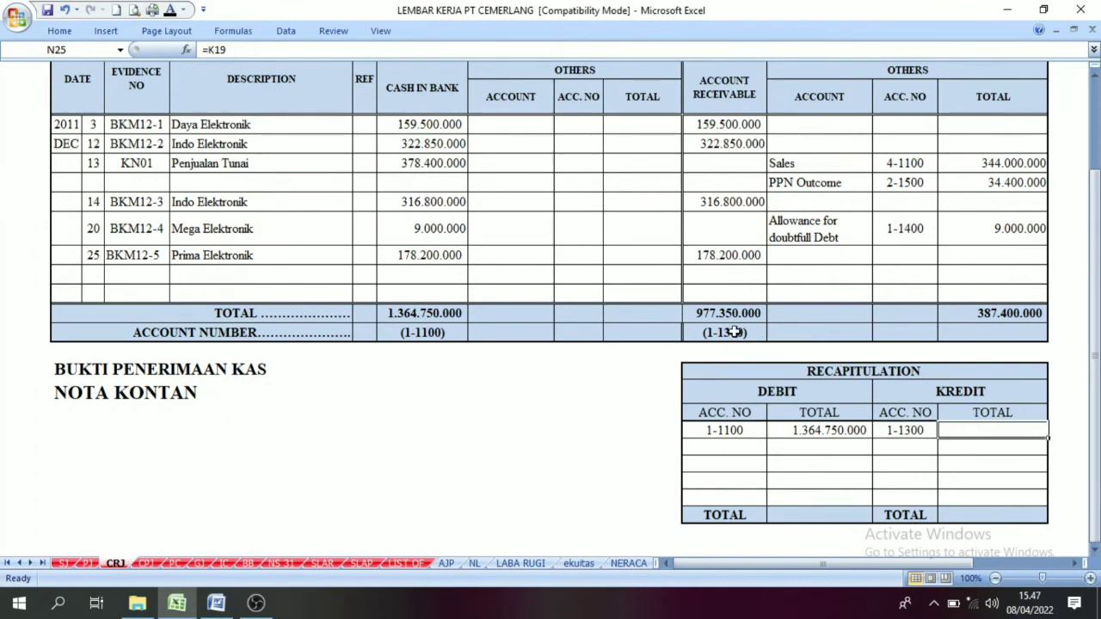
click(721, 315)
click(978, 429)
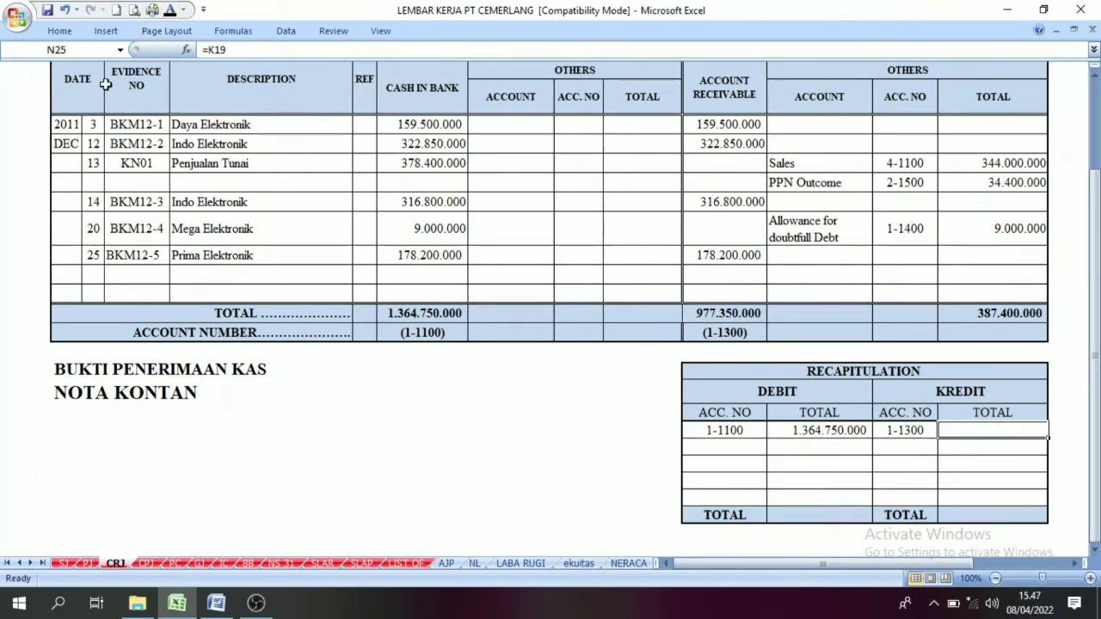
click(170, 11)
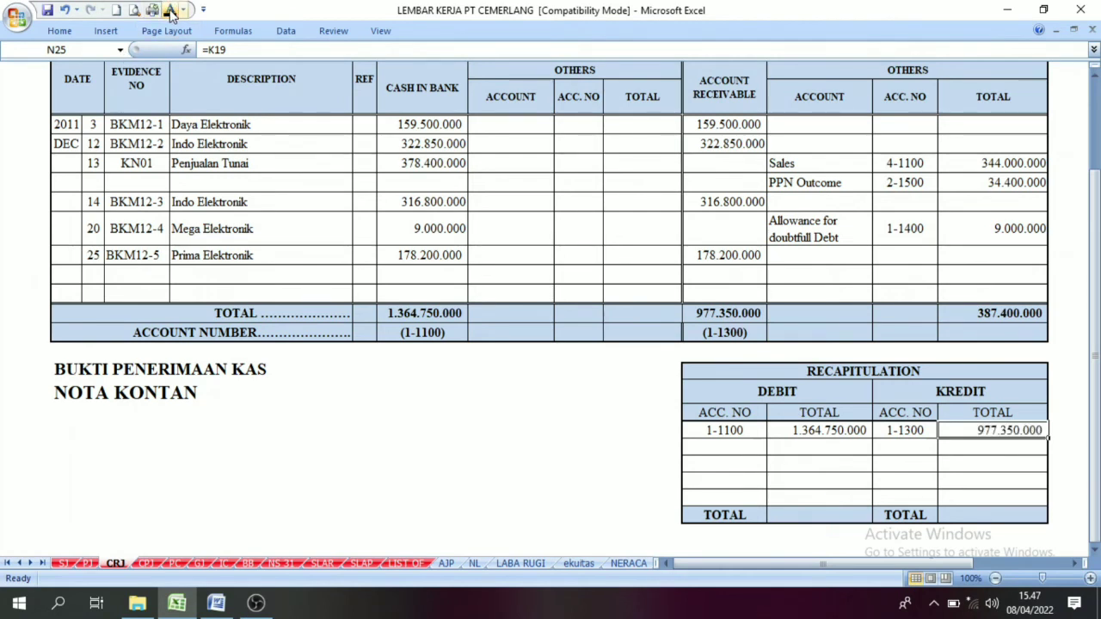
- Apply the font color to kredit cells M26 and N26 to show account number 1-1400 and its total =N15
click(901, 435)
click(917, 235)
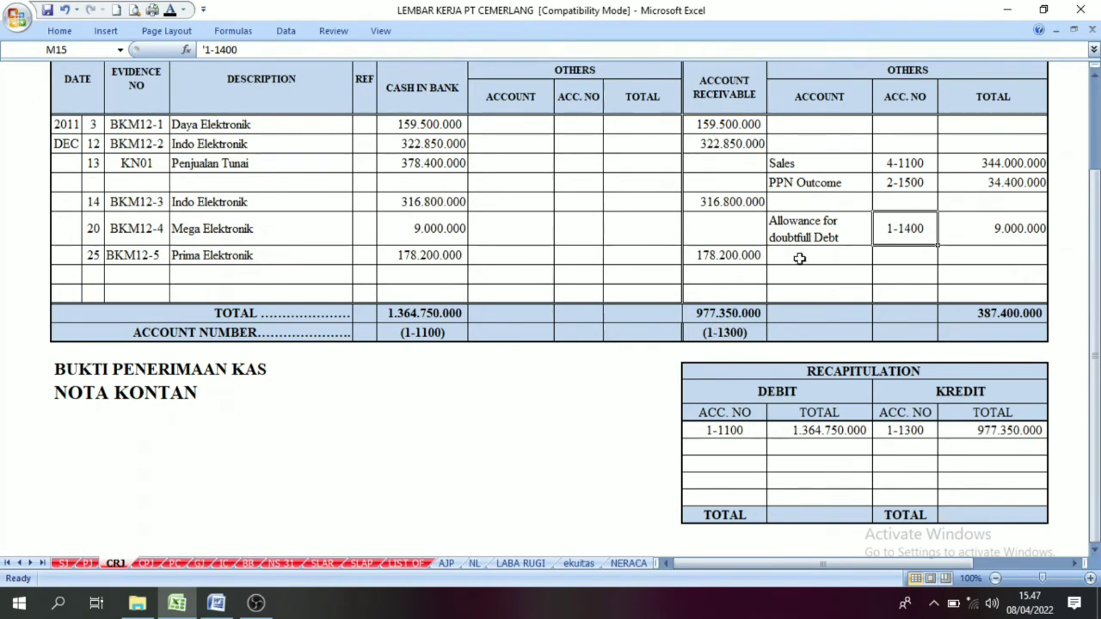
key(Right)
click(907, 227)
click(910, 448)
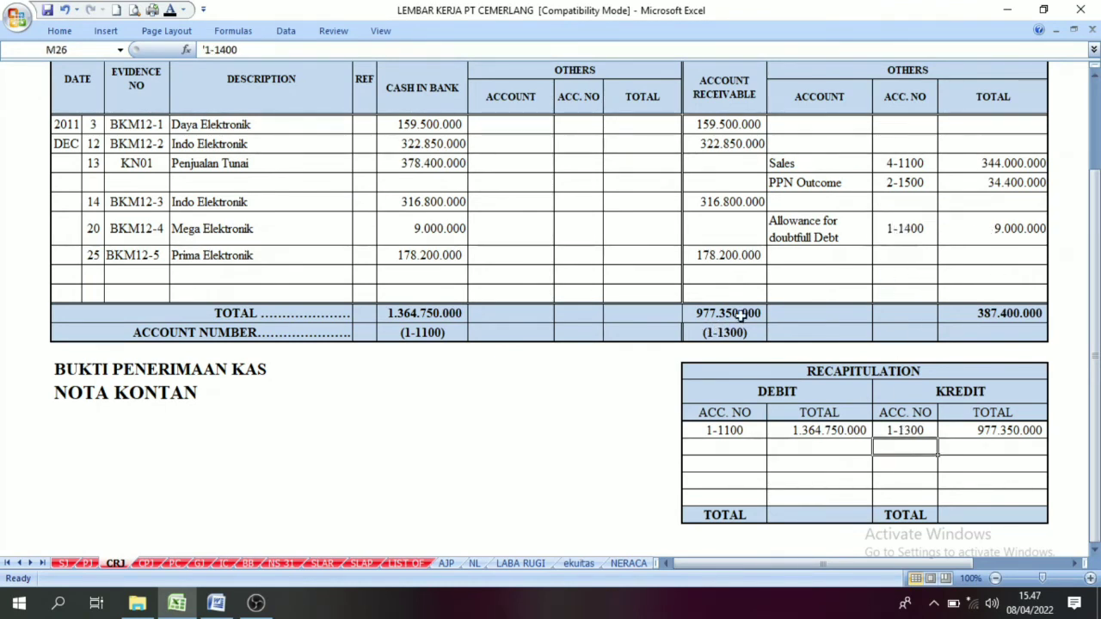
click(1003, 449)
click(991, 227)
key(Return)
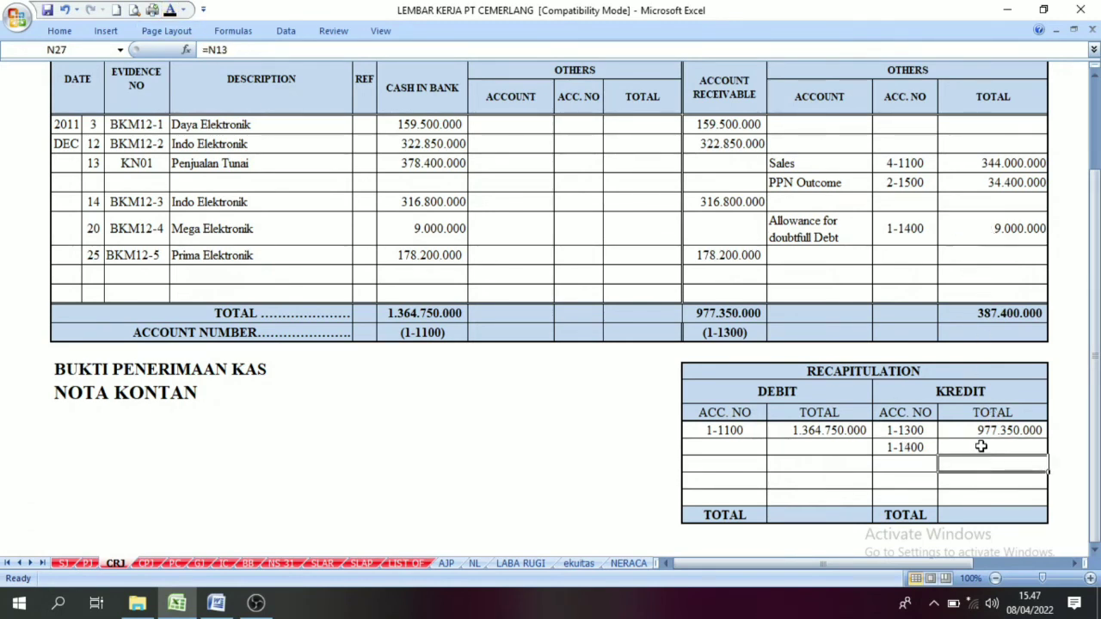
click(984, 449)
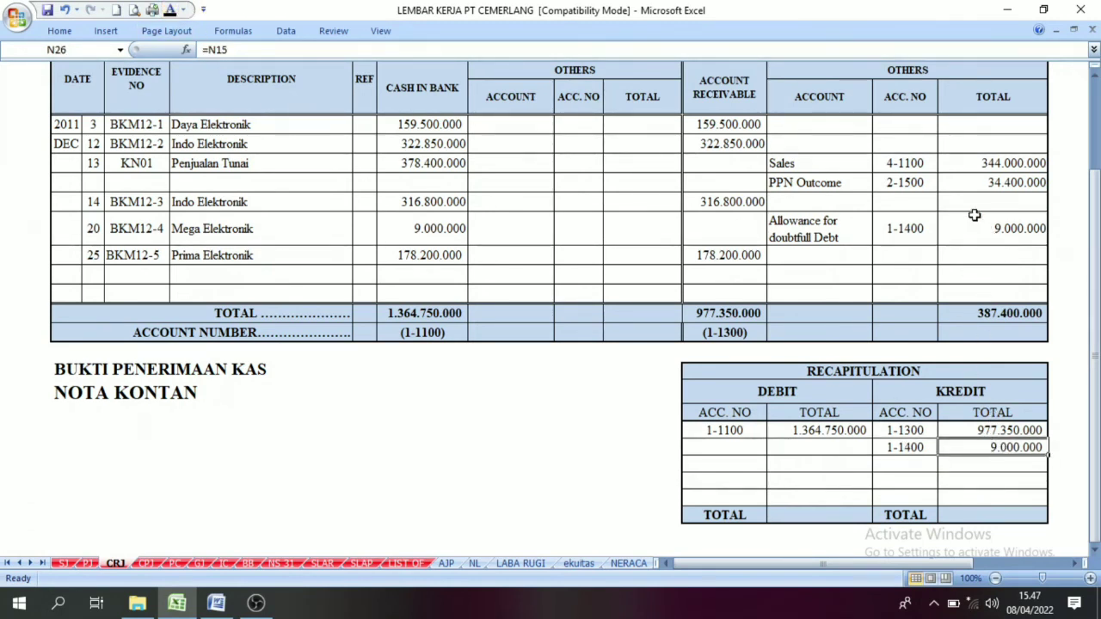
- Show accounts 2-1500 and 4-1100 with totals =N13 and =N12 in the Recapitulation's kredit rows 27 and 28 by applying the font color
click(897, 187)
click(916, 461)
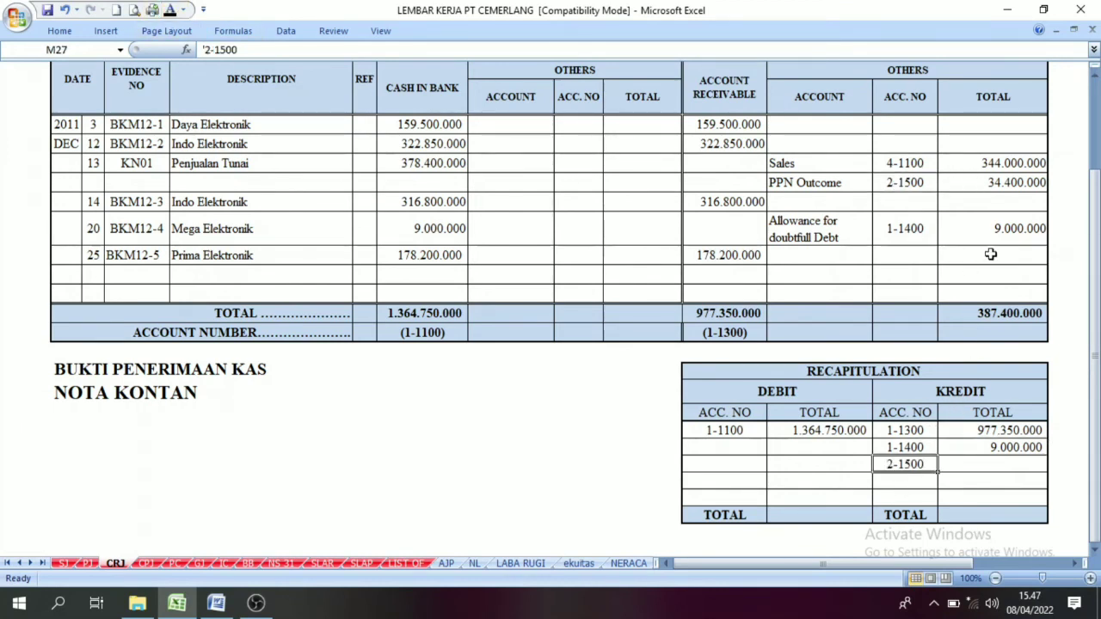
click(993, 189)
click(985, 464)
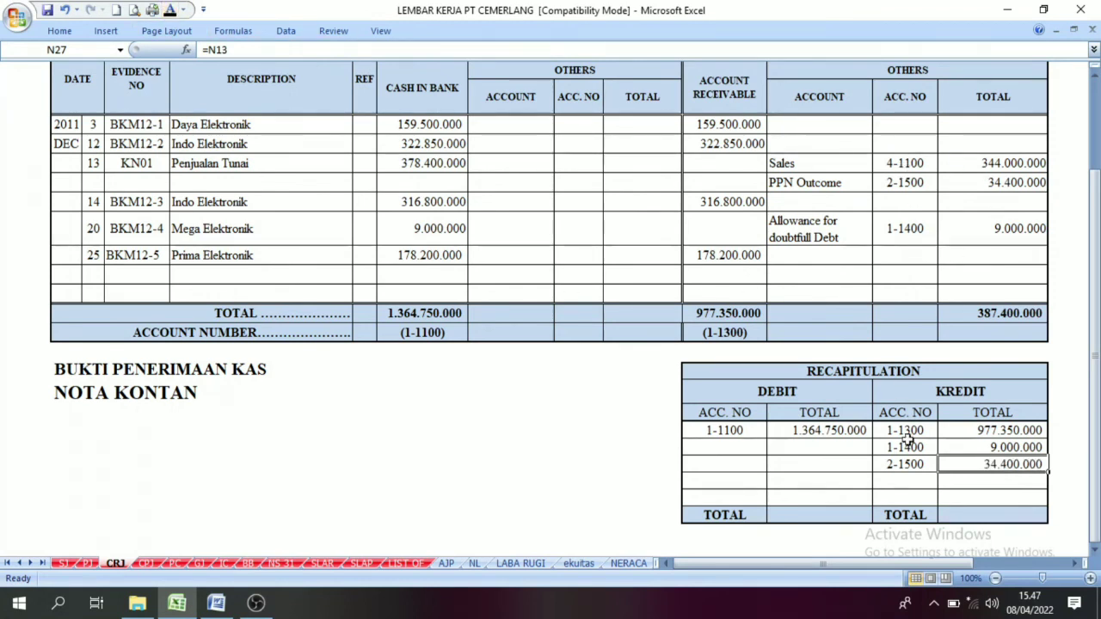
click(914, 481)
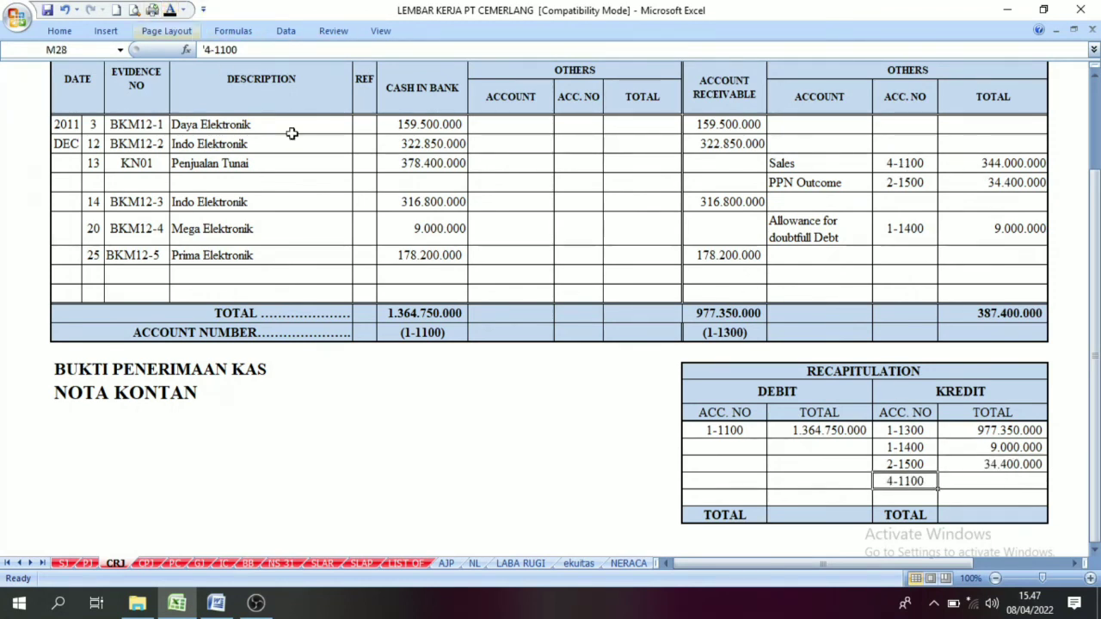
click(971, 482)
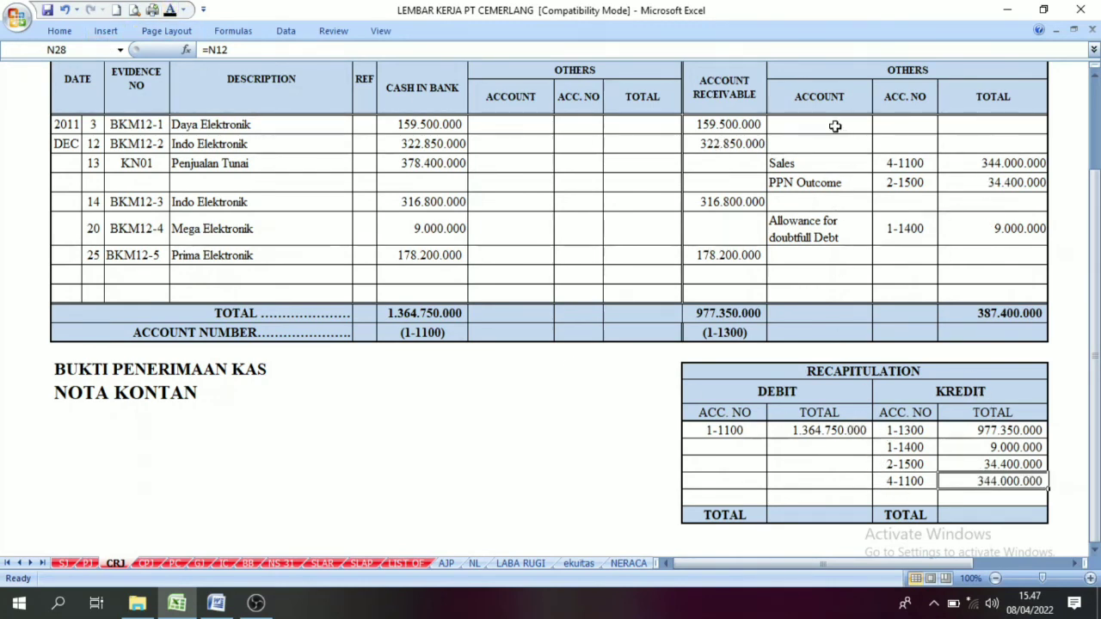
- Show the Recapitulation's kredit total =SUM(N25:N29) in N30 and debit total =SUM(L25:L29) in L30 by applying the font color
drag(403, 125, 995, 277)
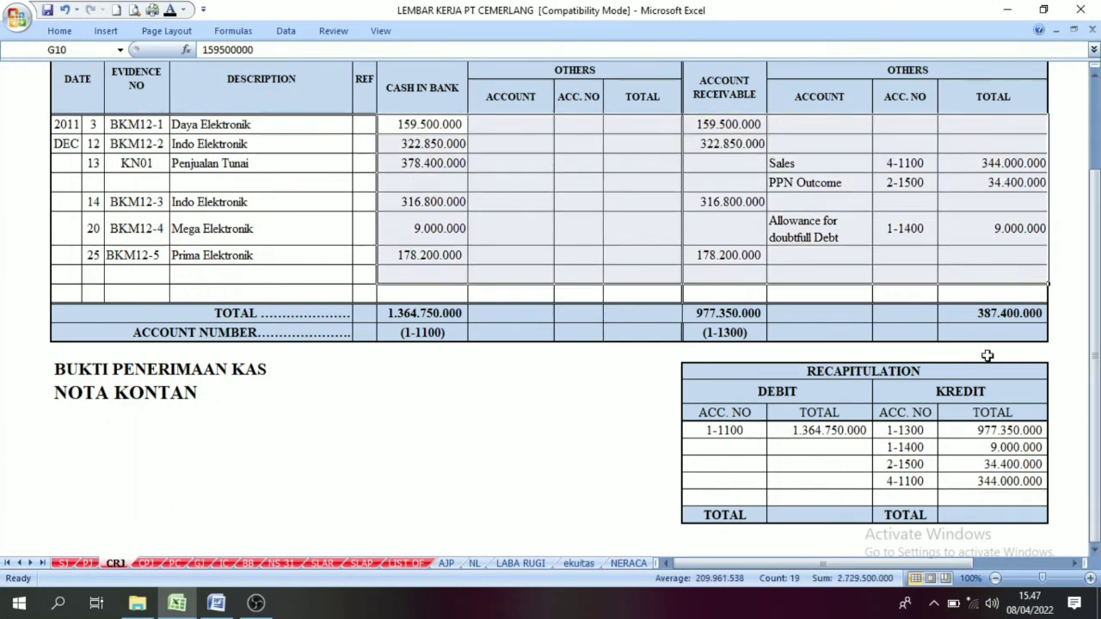
click(715, 428)
click(1012, 519)
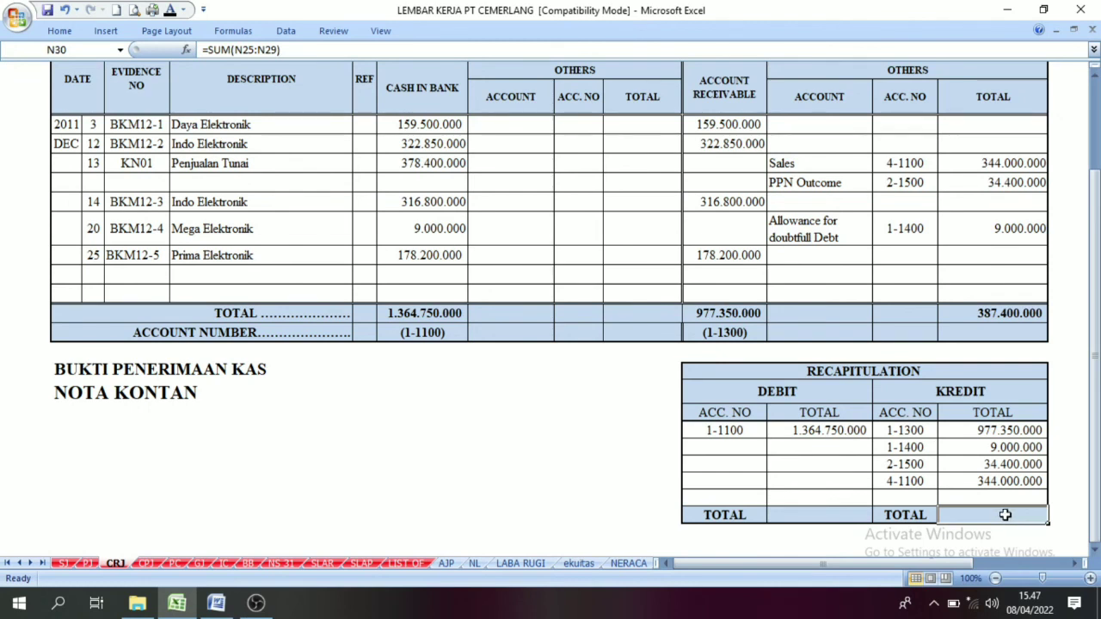
click(173, 15)
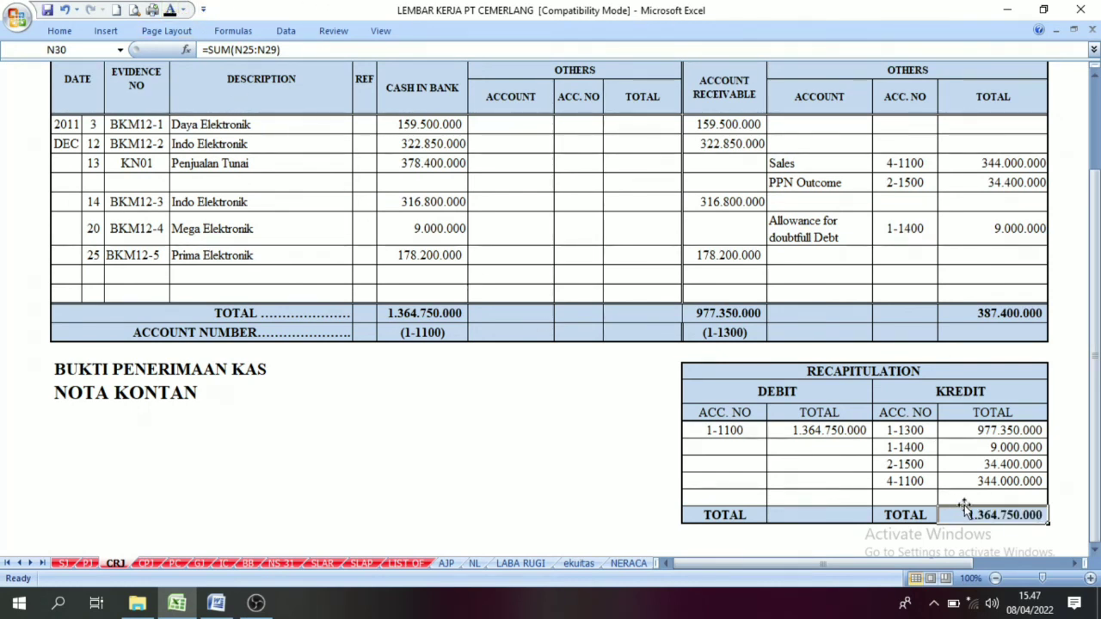
click(833, 514)
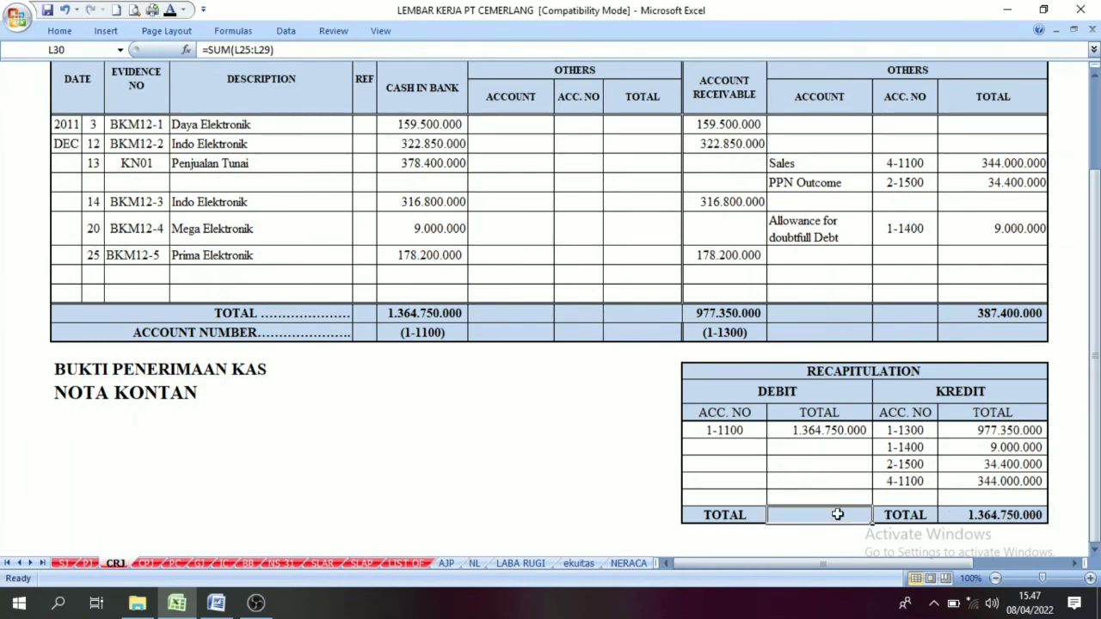
click(173, 15)
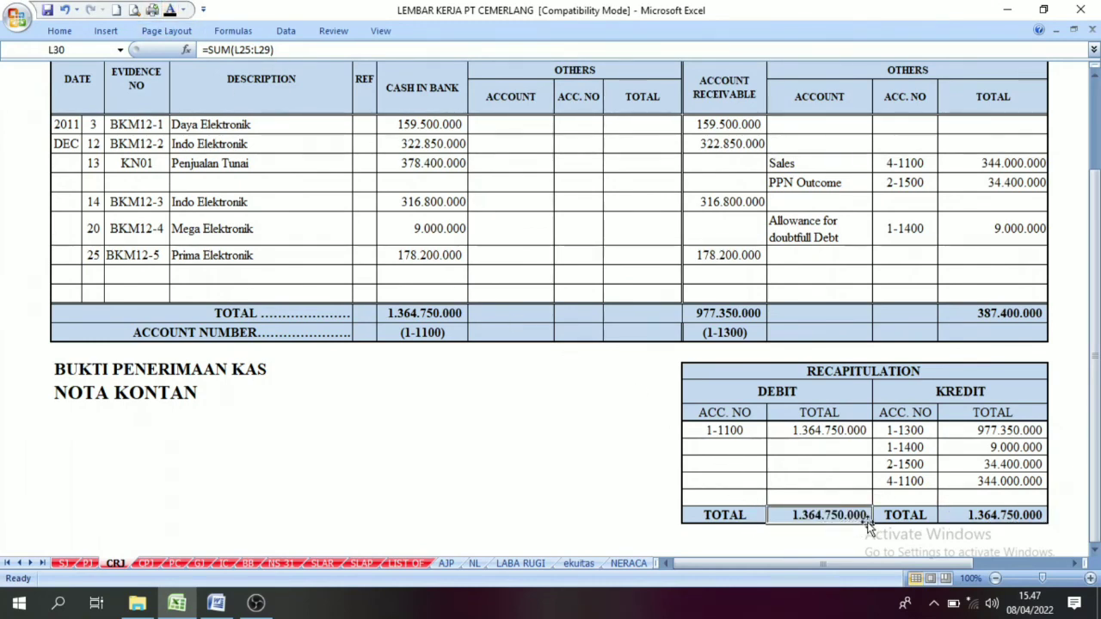
- Compare the Recapitulation's debit and kredit totals, and review the completed Cash Receipt Journal above it
drag(823, 515, 1008, 515)
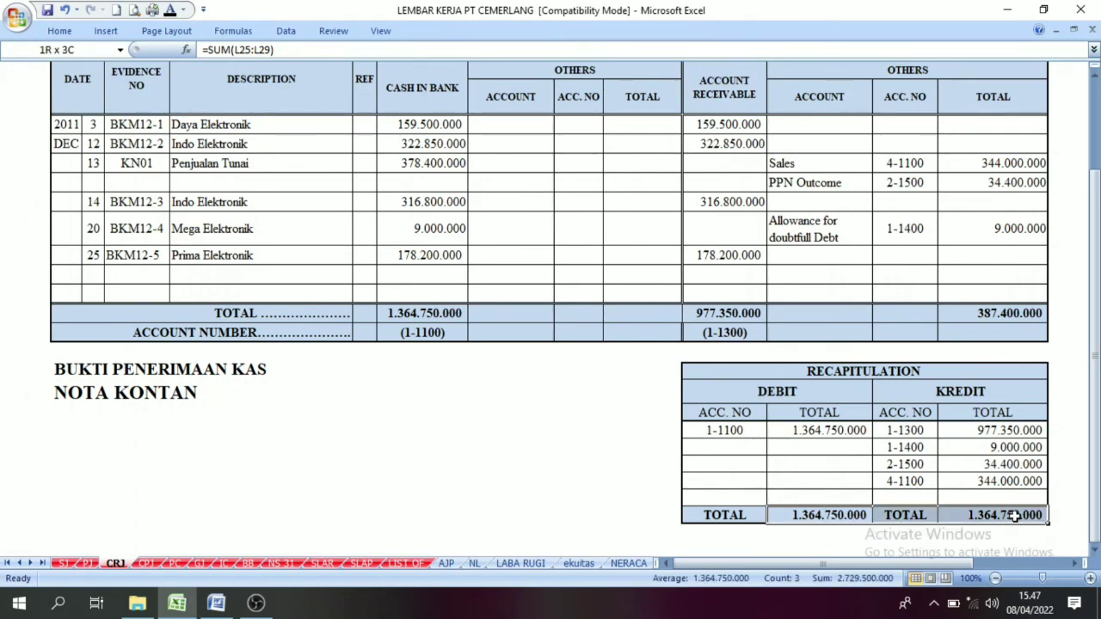
click(800, 387)
scroll(786, 412, up, 2)
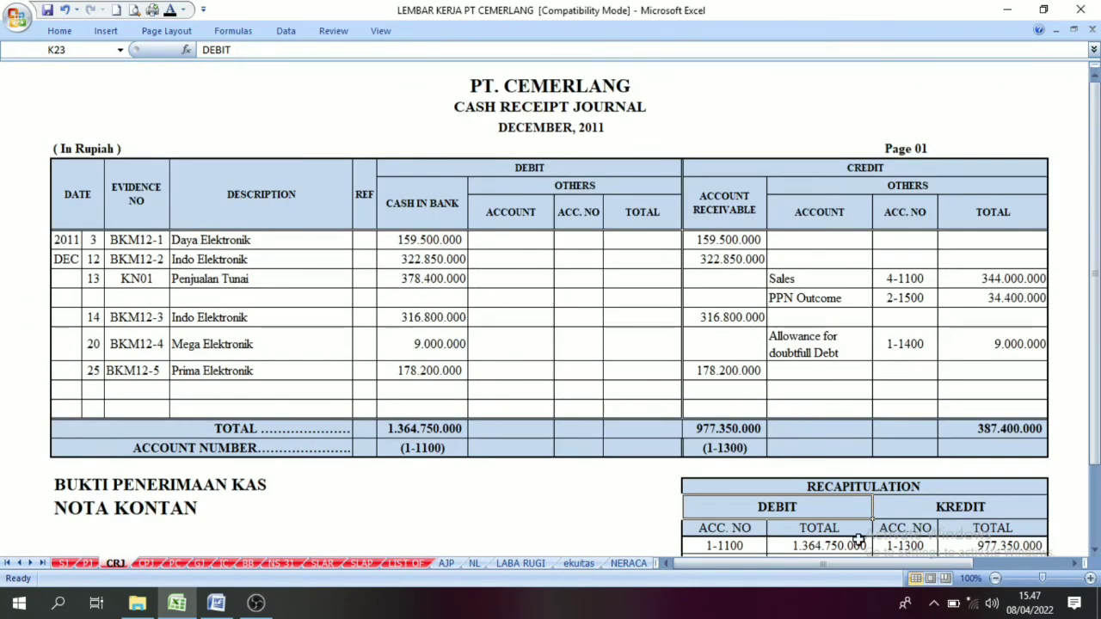
scroll(683, 394, down, 2)
scroll(636, 361, up, 2)
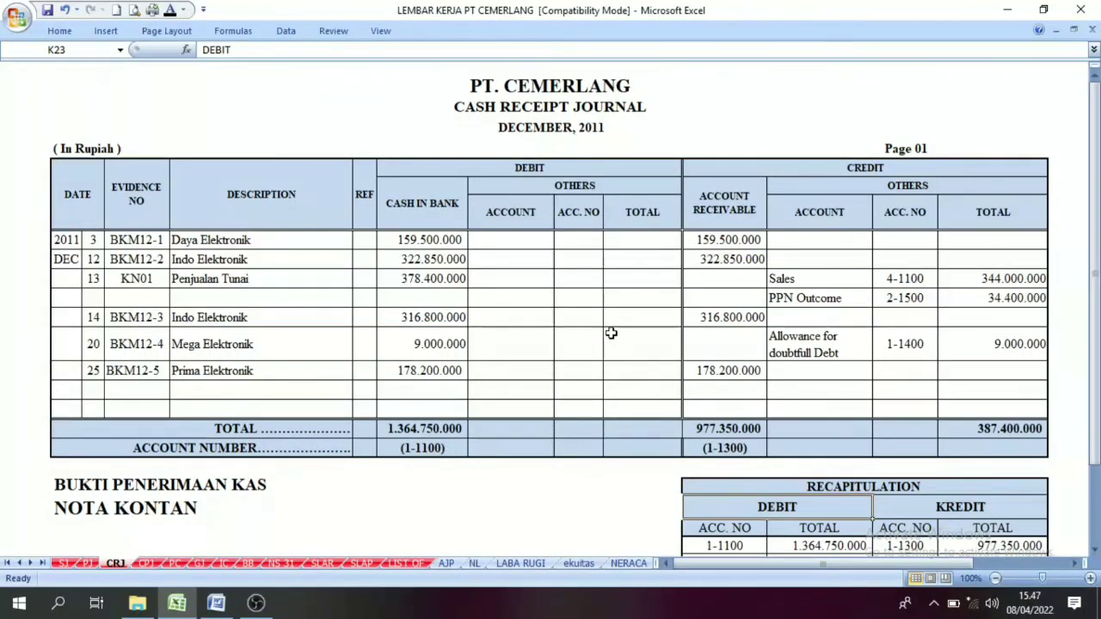